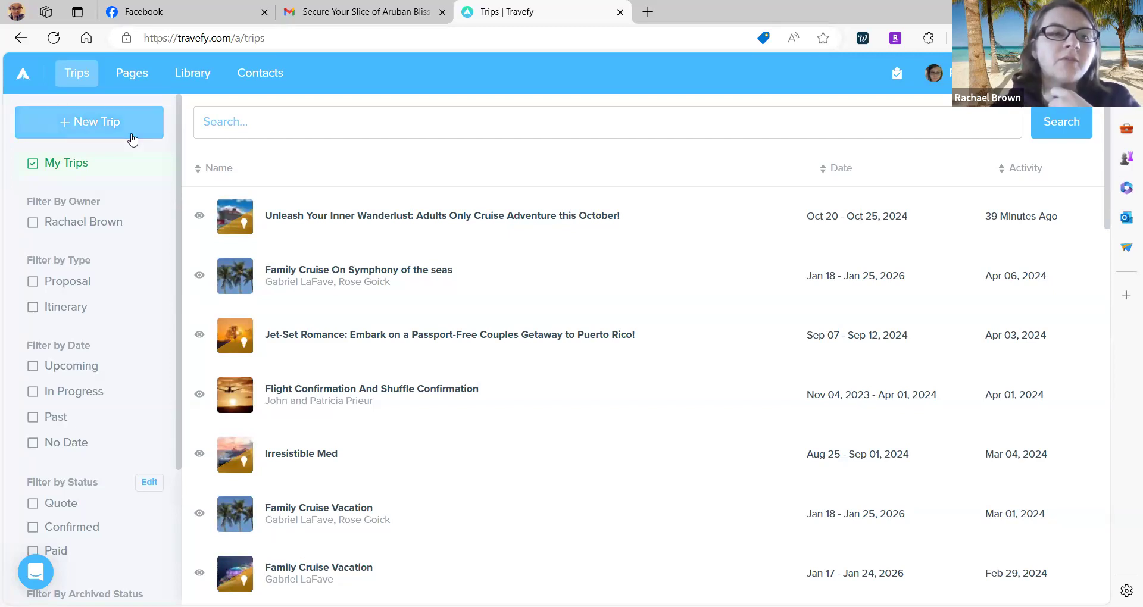
Create a new Proposal trip so its empty Day 1 itinerary loads.
{"action": "left_click", "coordinate": [122, 137]}
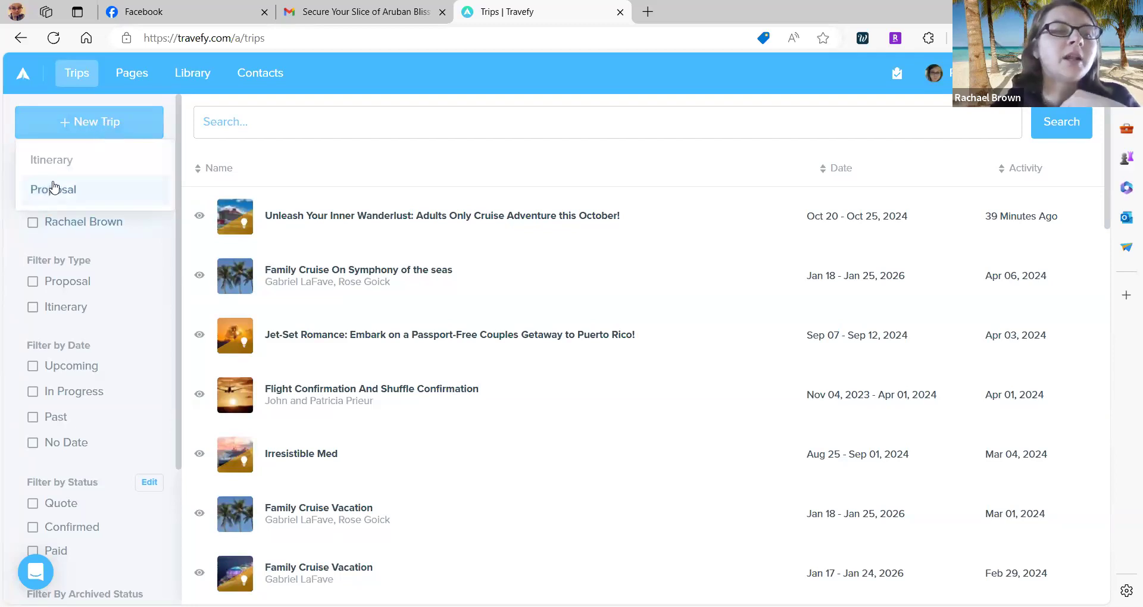
{"action": "left_click", "coordinate": [89, 195]}
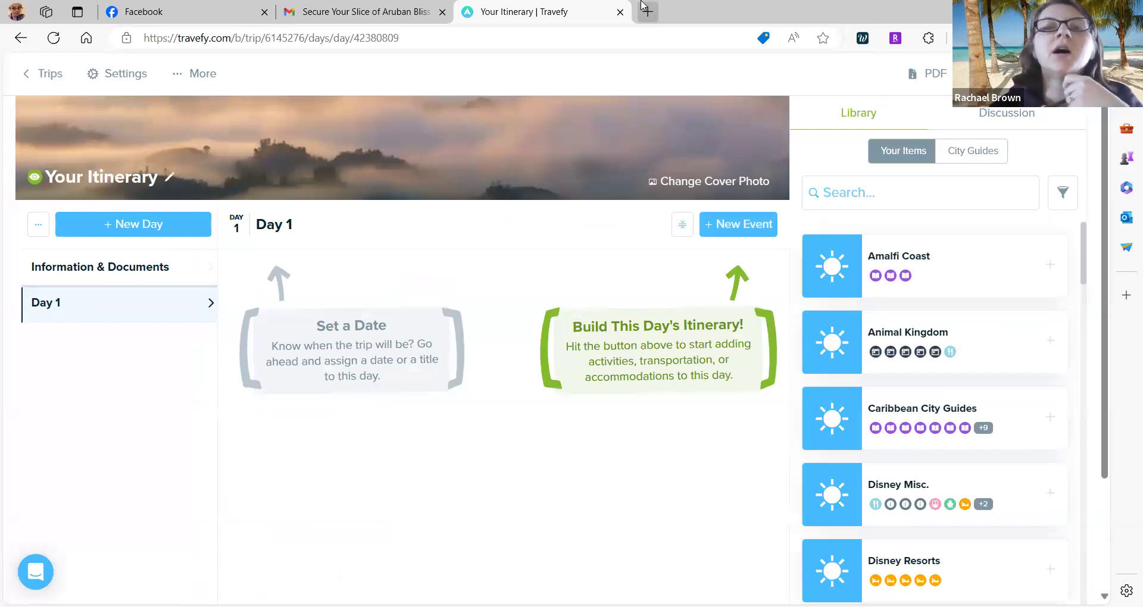
Add a Cruise event to the itinerary with start date Sep 15, 2024.
{"action": "left_click", "coordinate": [743, 230]}
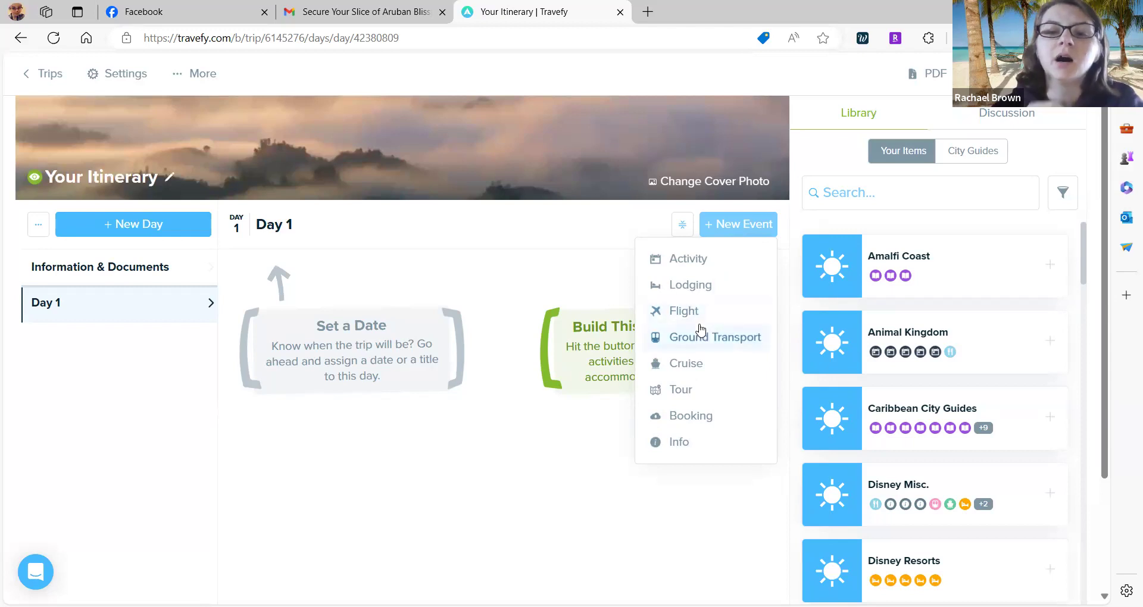
{"action": "left_click", "coordinate": [688, 371]}
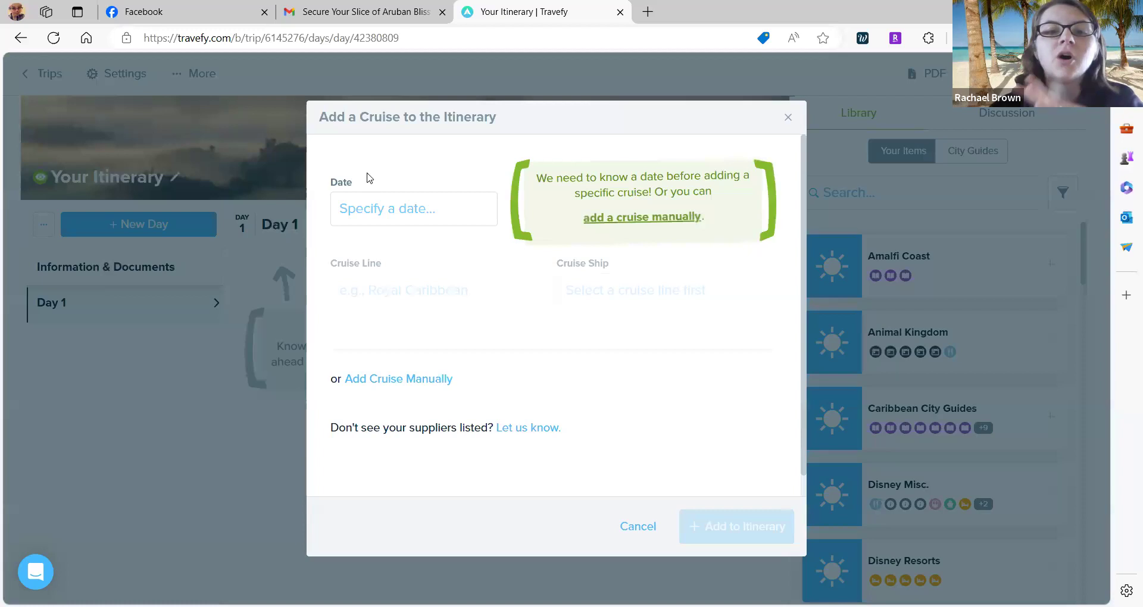
{"action": "left_click", "coordinate": [390, 220]}
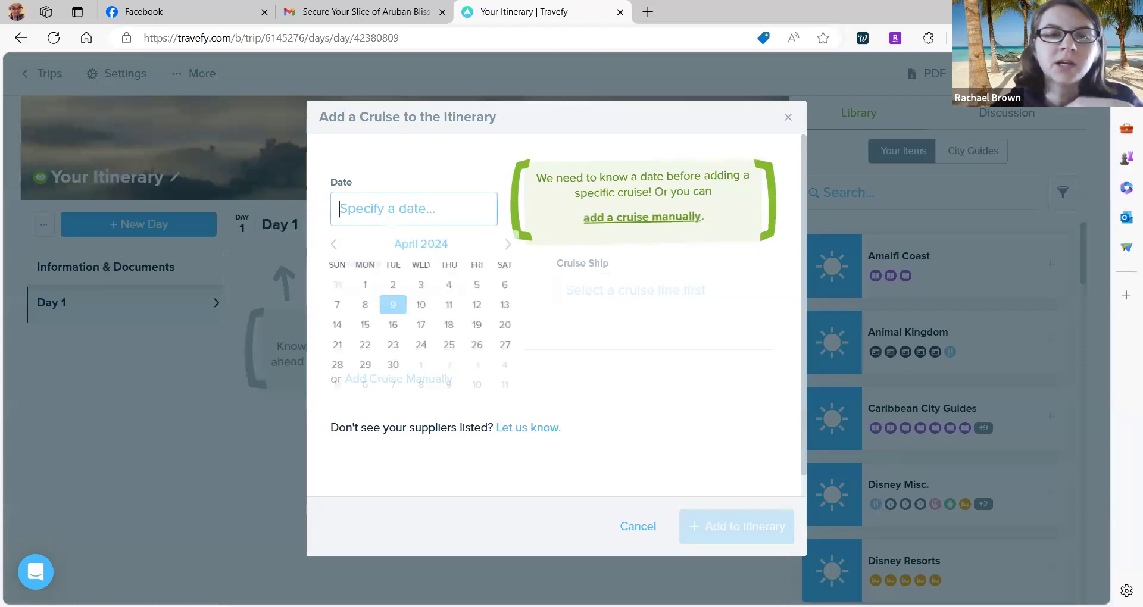
{"action": "left_click", "coordinate": [533, 247]}
{"action": "left_click", "coordinate": [533, 247]}
{"action": "left_click", "coordinate": [533, 247]}
{"action": "left_click", "coordinate": [533, 247]}
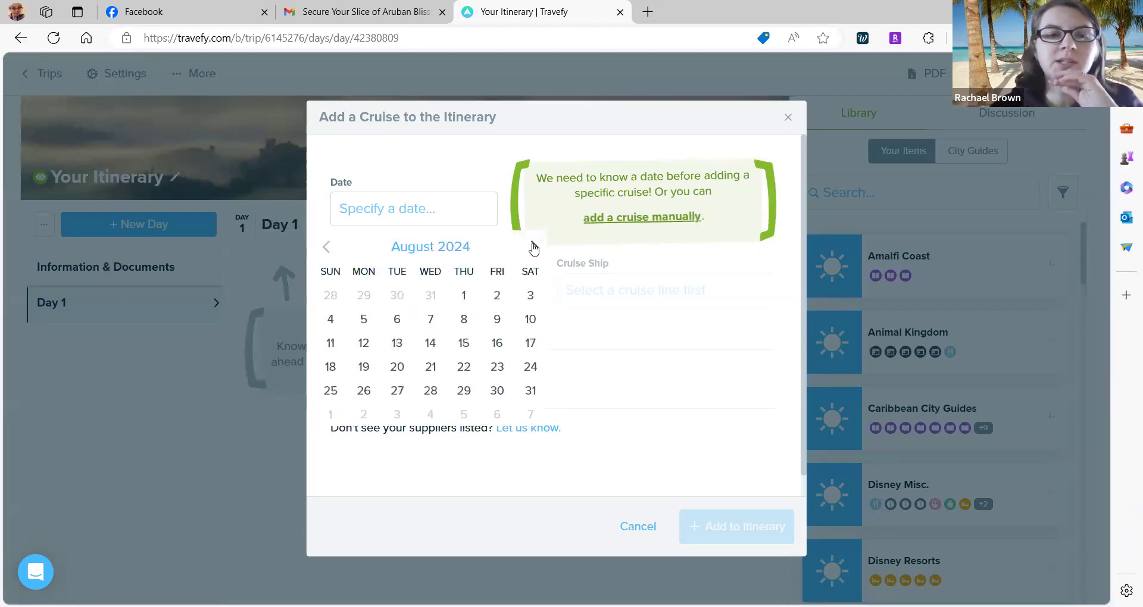
{"action": "left_click", "coordinate": [533, 247]}
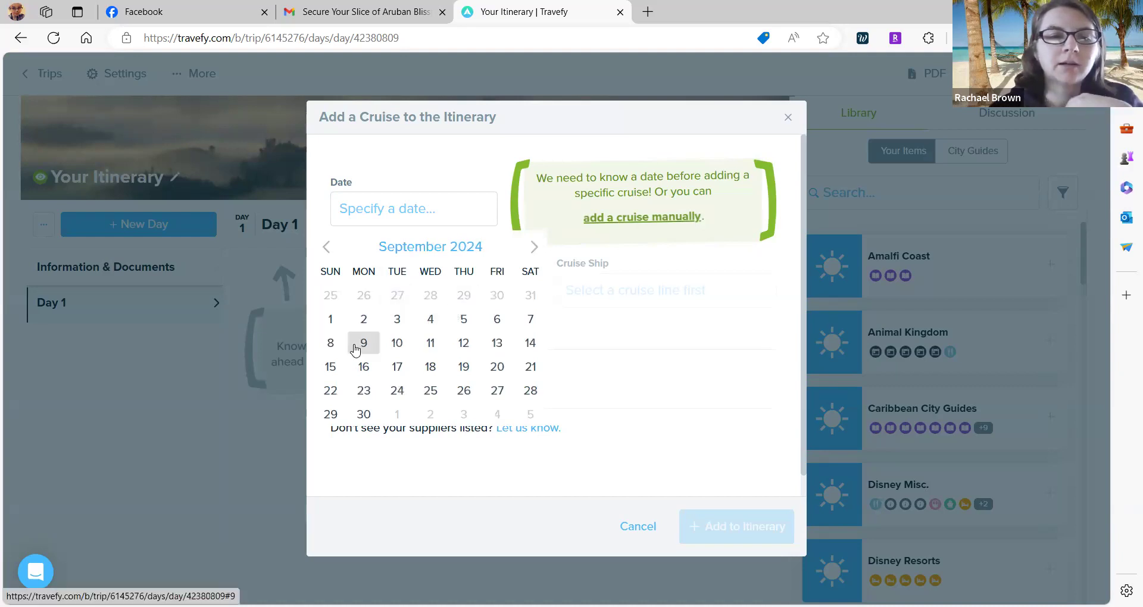
{"action": "left_click", "coordinate": [341, 362]}
{"action": "left_click", "coordinate": [515, 255]}
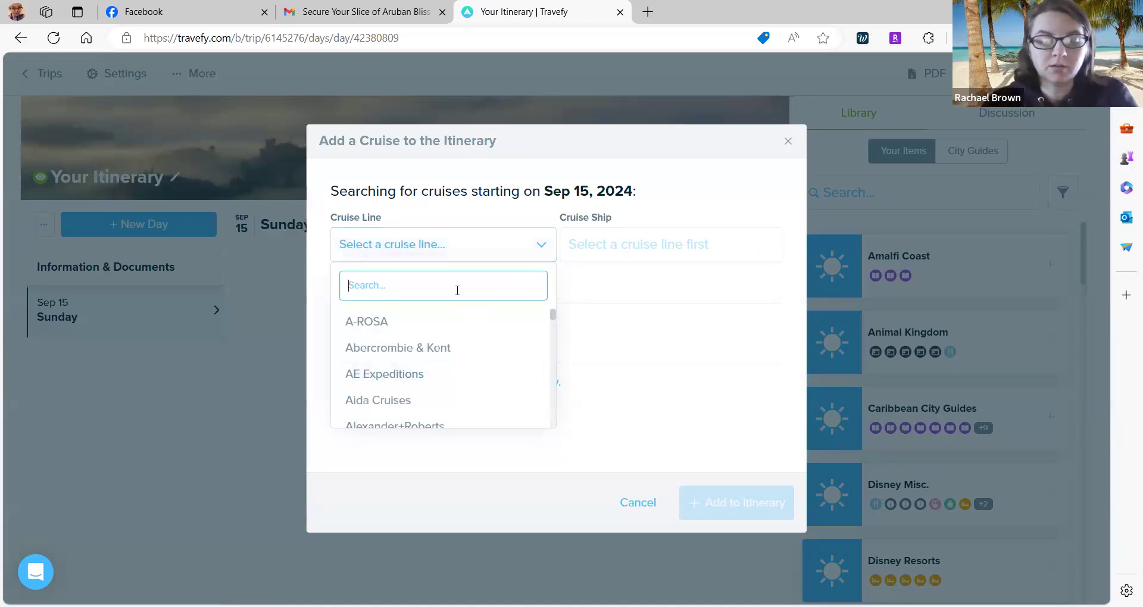
Choose Royal Caribbean International as the cruise line and Oasis of the Seas as the ship.
{"action": "type", "text": "royal"}
{"action": "left_click", "coordinate": [454, 323]}
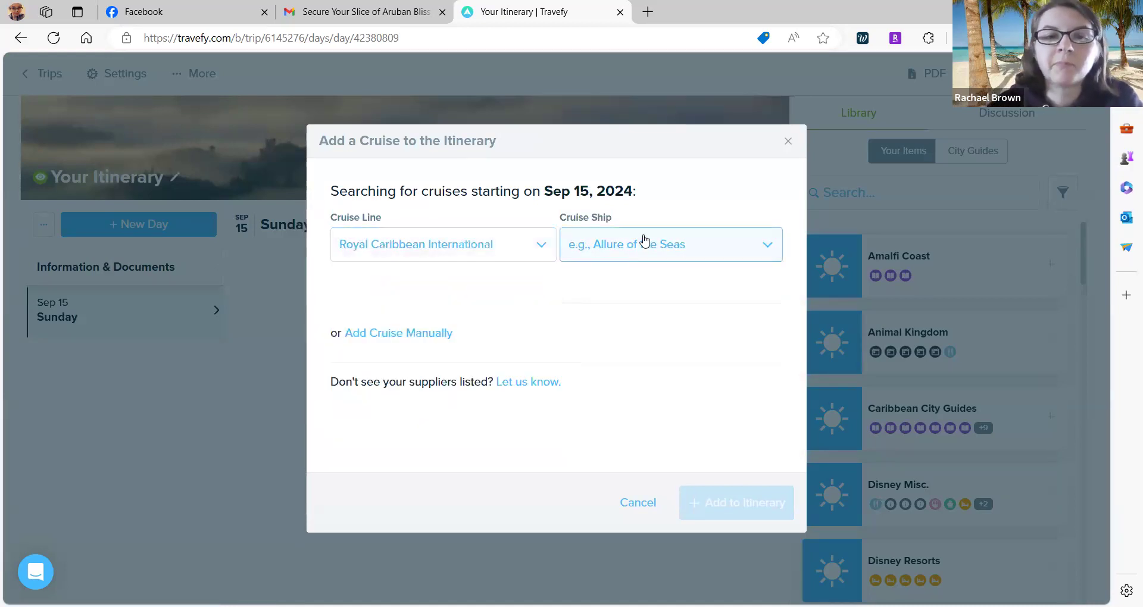
{"action": "left_click", "coordinate": [642, 240]}
{"action": "scroll", "coordinate": [634, 388], "scroll_direction": "down", "scroll_amount": 3}
{"action": "scroll", "coordinate": [635, 389], "scroll_direction": "down", "scroll_amount": 4}
{"action": "scroll", "coordinate": [635, 389], "scroll_direction": "down", "scroll_amount": 1}
{"action": "left_click", "coordinate": [621, 351]}
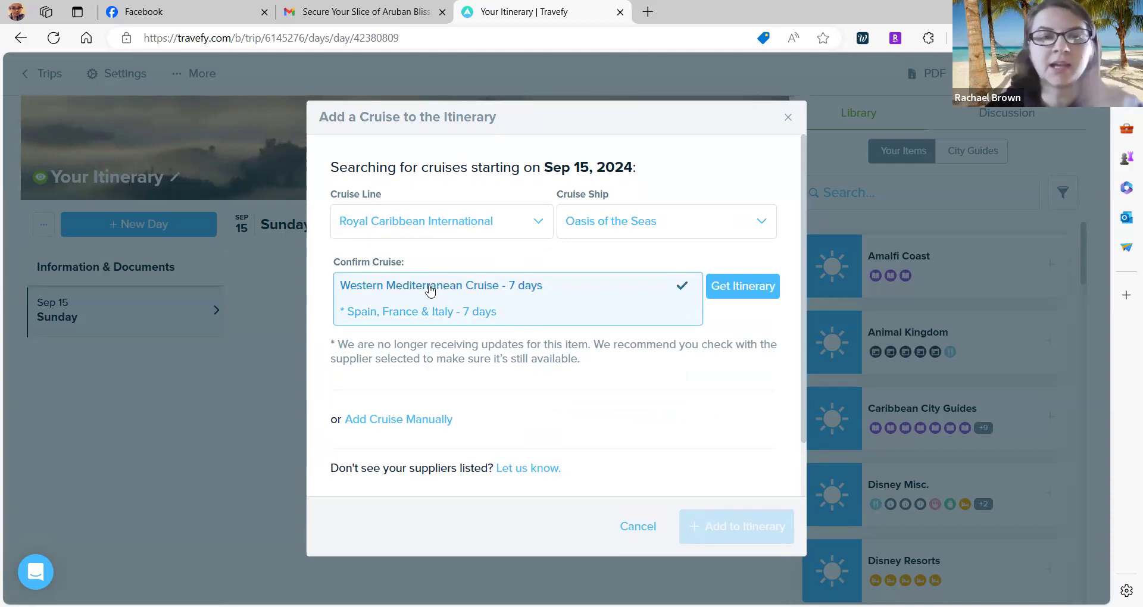
Load the Western Mediterranean itinerary and review its 12 events, Sep 15–22, 2024.
{"action": "left_click", "coordinate": [743, 288]}
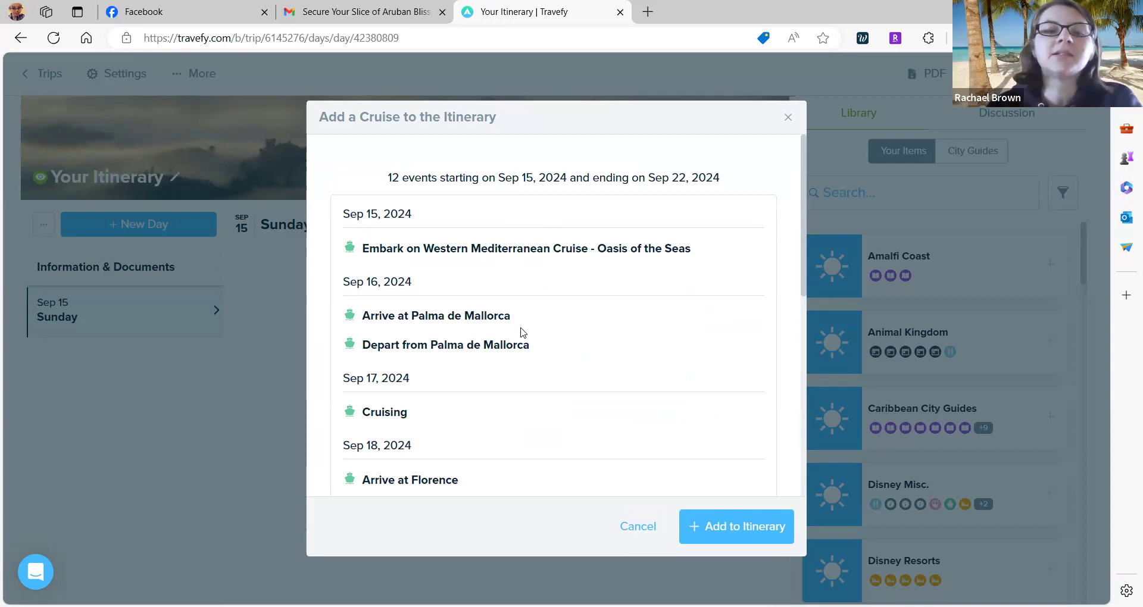
{"action": "scroll", "coordinate": [522, 332], "scroll_direction": "down", "scroll_amount": 3}
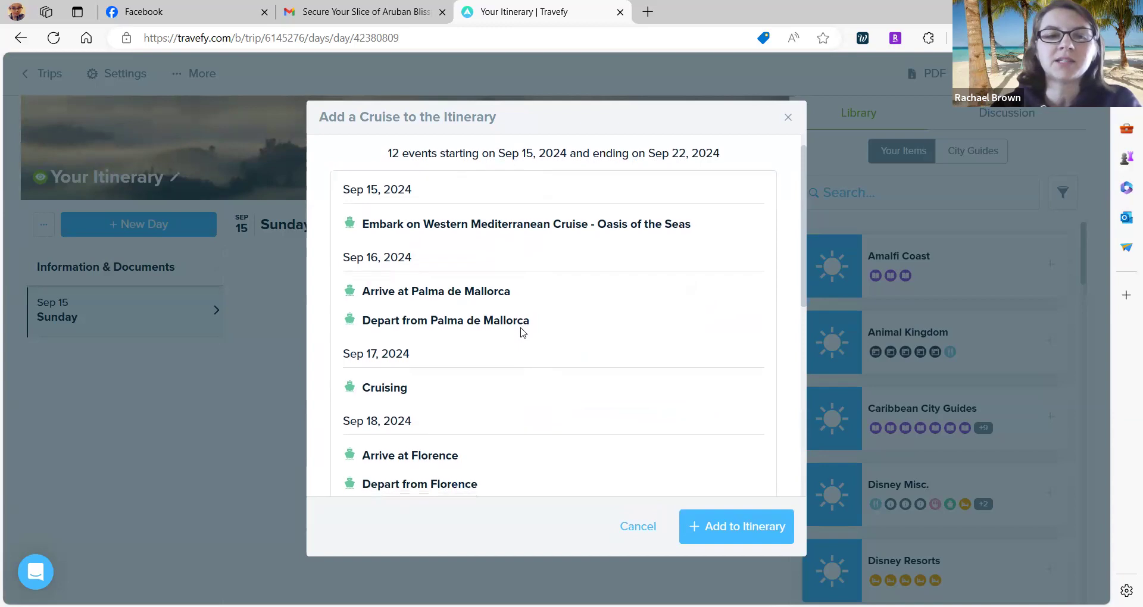
{"action": "scroll", "coordinate": [522, 332], "scroll_direction": "down", "scroll_amount": 4}
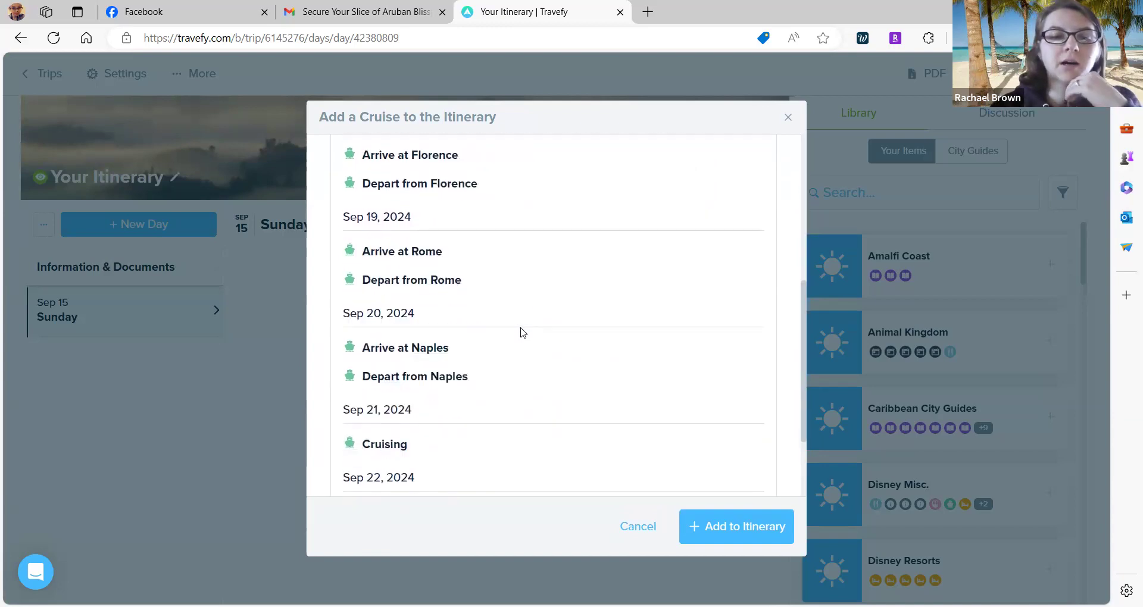
{"action": "scroll", "coordinate": [522, 332], "scroll_direction": "up", "scroll_amount": 8}
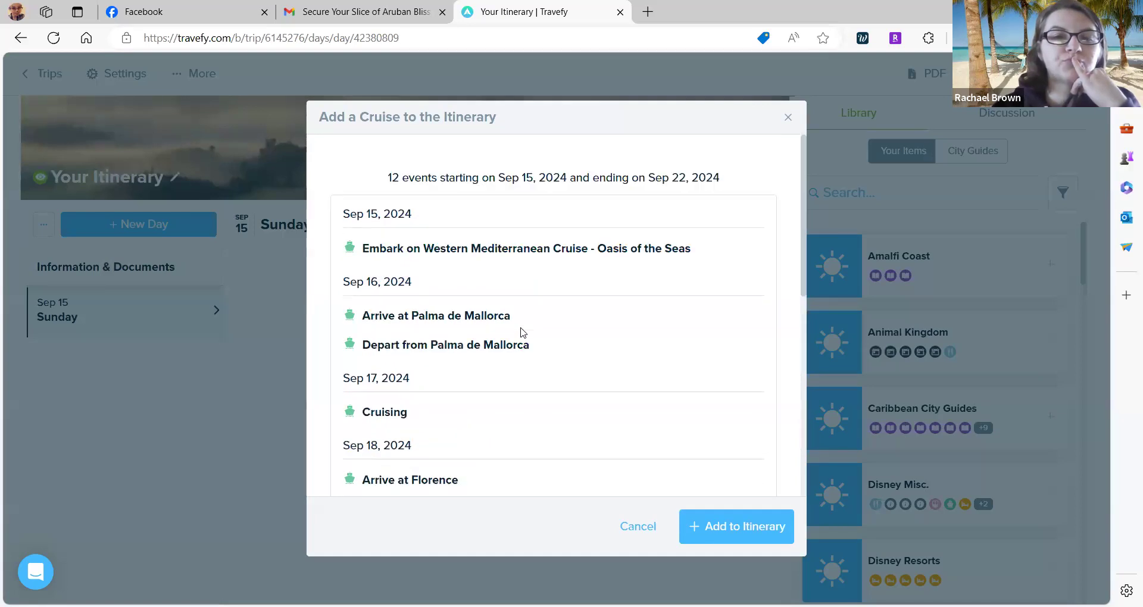
{"action": "scroll", "coordinate": [522, 332], "scroll_direction": "down", "scroll_amount": 1}
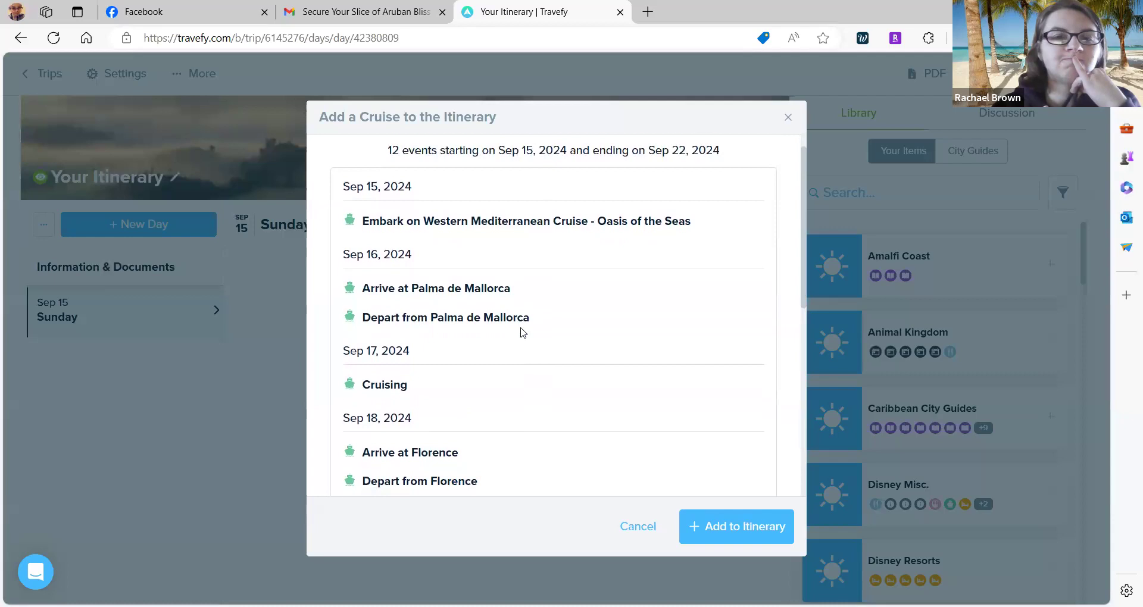
{"action": "scroll", "coordinate": [522, 332], "scroll_direction": "down", "scroll_amount": 3}
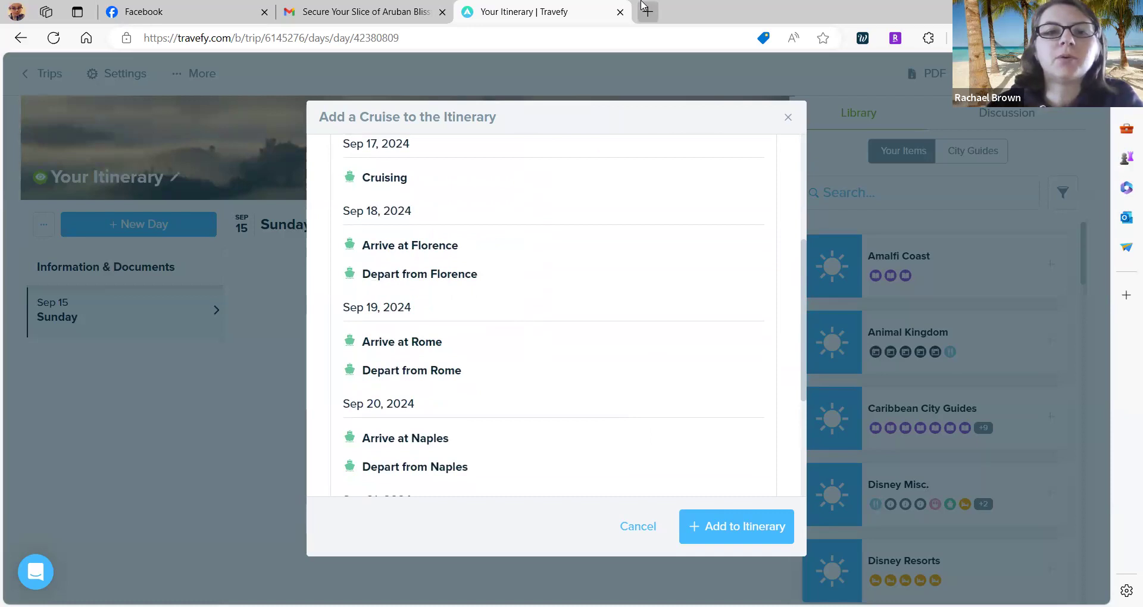
{"action": "left_click", "coordinate": [530, 3]}
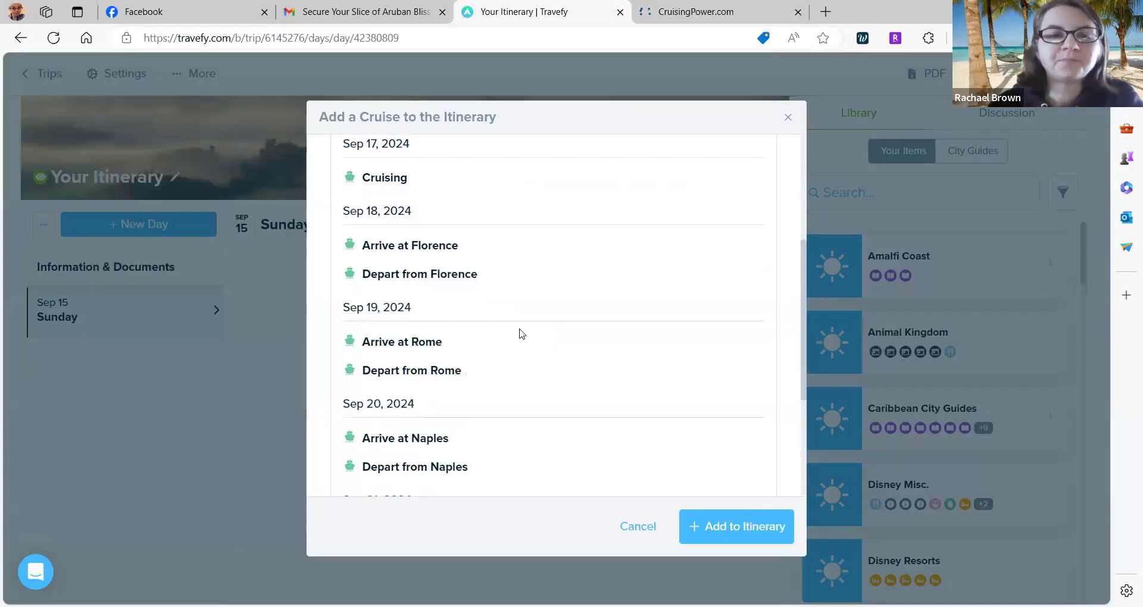
{"action": "scroll", "coordinate": [522, 334], "scroll_direction": "up", "scroll_amount": 5}
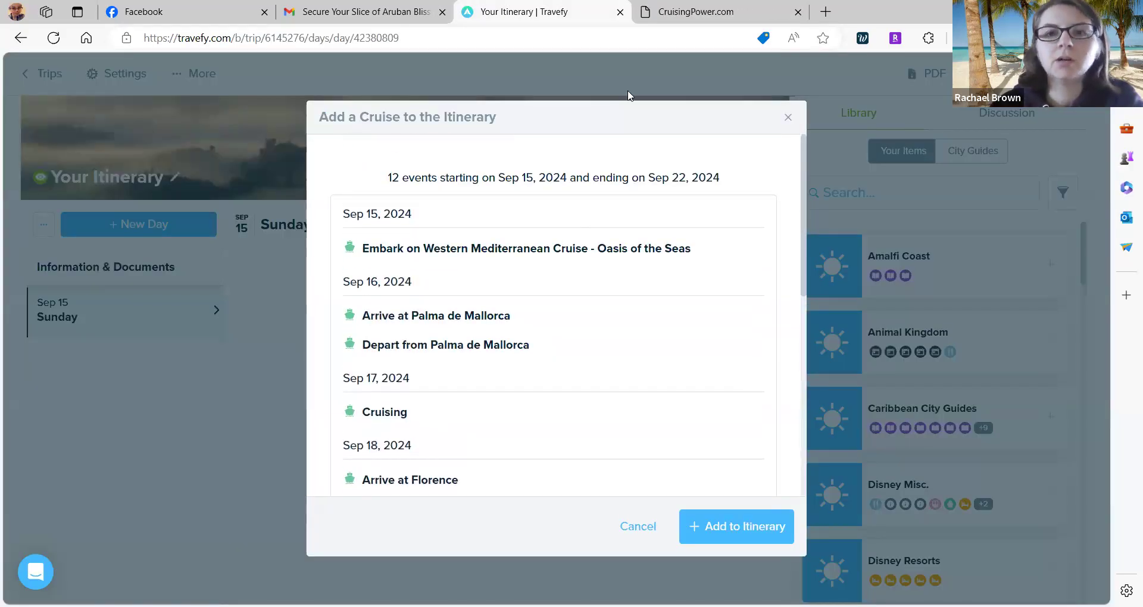
Sign in to CruisingPower and set the brand to Royal Caribbean International.
{"action": "left_click", "coordinate": [696, 12]}
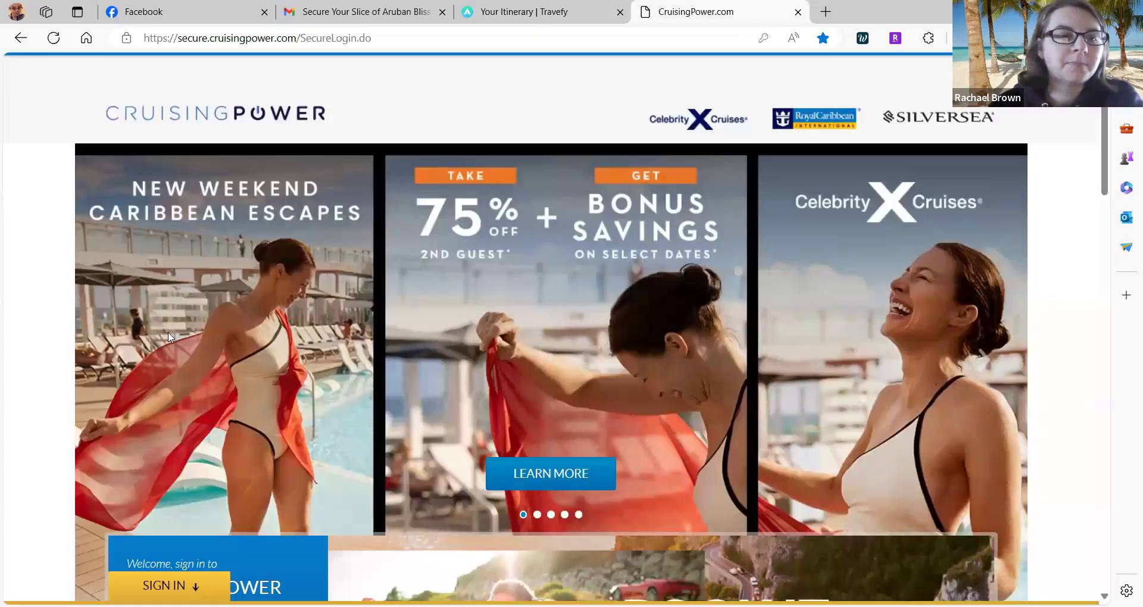
{"action": "scroll", "coordinate": [162, 372], "scroll_direction": "down", "scroll_amount": 5}
{"action": "left_click", "coordinate": [162, 371]}
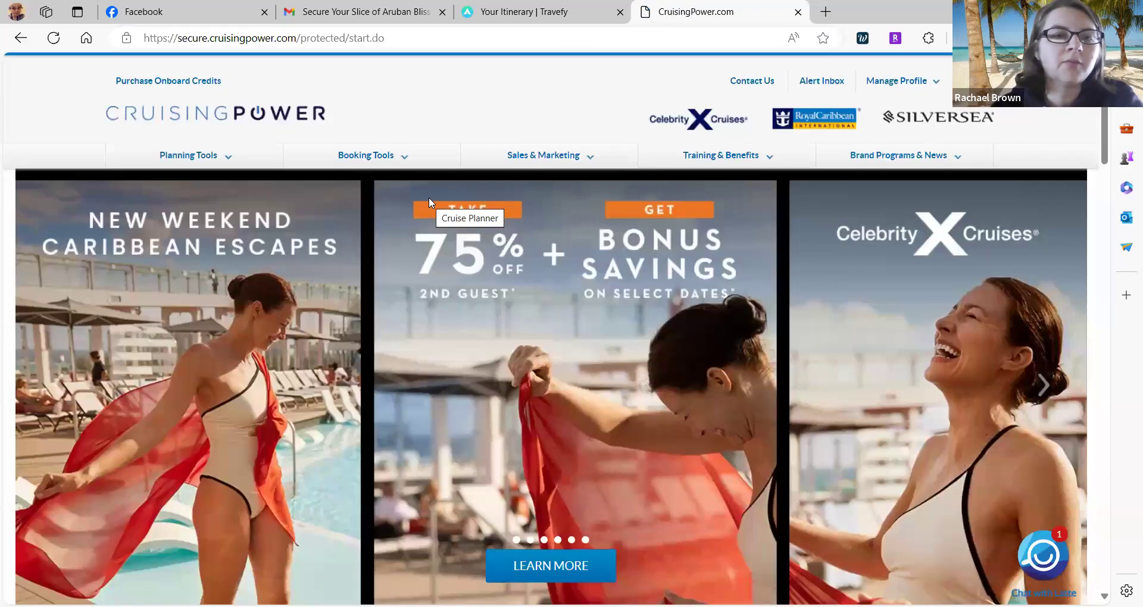
{"action": "scroll", "coordinate": [500, 147], "scroll_direction": "down", "scroll_amount": 8}
{"action": "scroll", "coordinate": [438, 277], "scroll_direction": "up", "scroll_amount": 2}
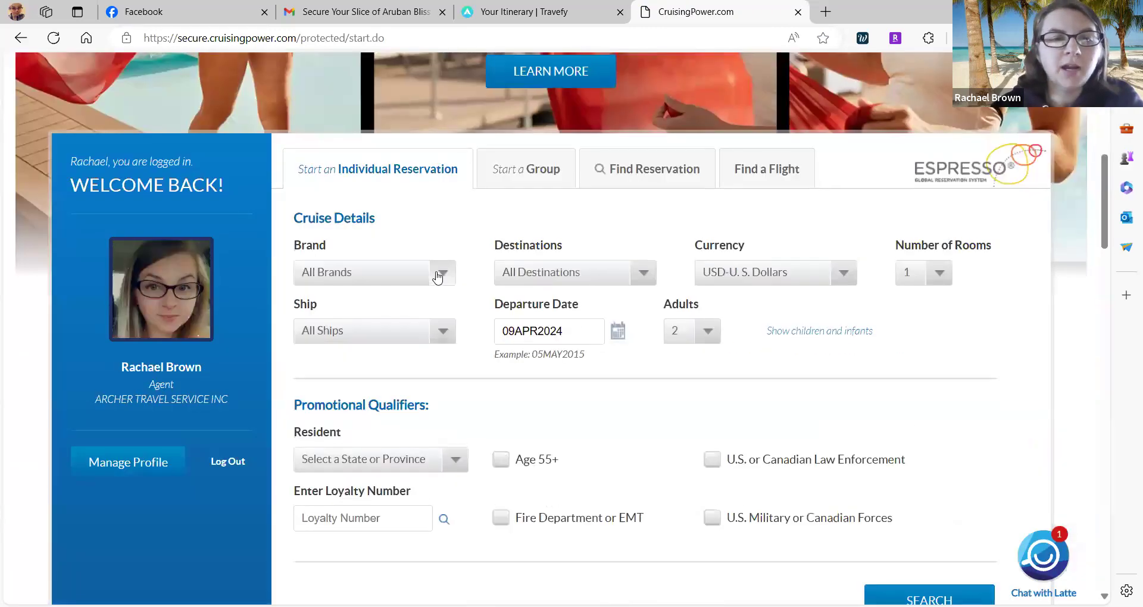
{"action": "left_click", "coordinate": [438, 277]}
{"action": "left_click", "coordinate": [349, 348]}
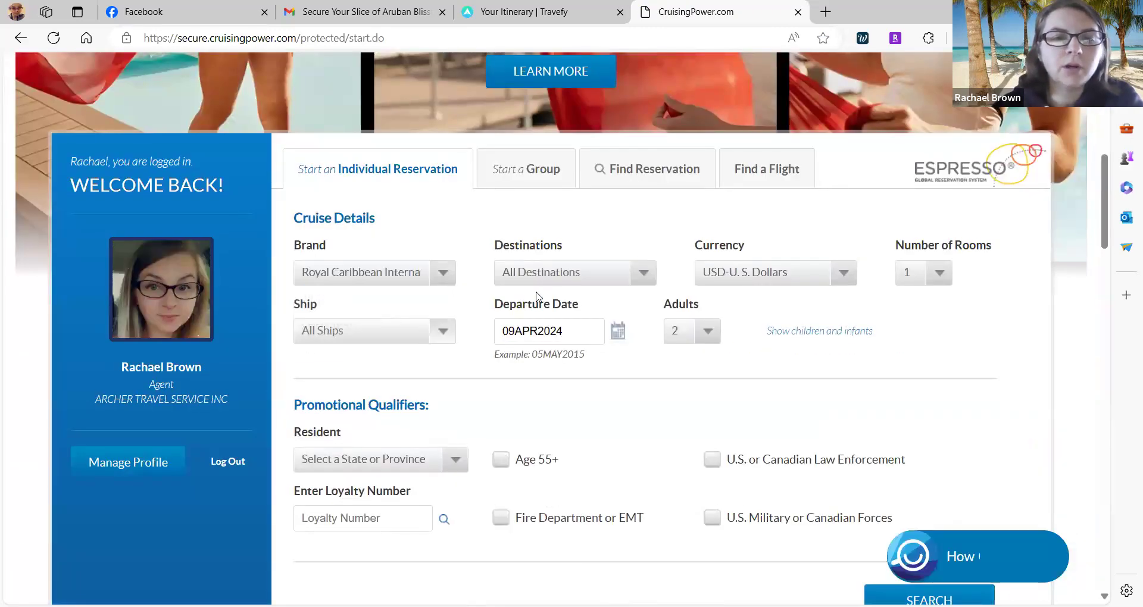
Set the ship to Oasis Of The Seas after rechecking the Travefy cruise details.
{"action": "left_click", "coordinate": [422, 342]}
{"action": "left_click", "coordinate": [503, 107]}
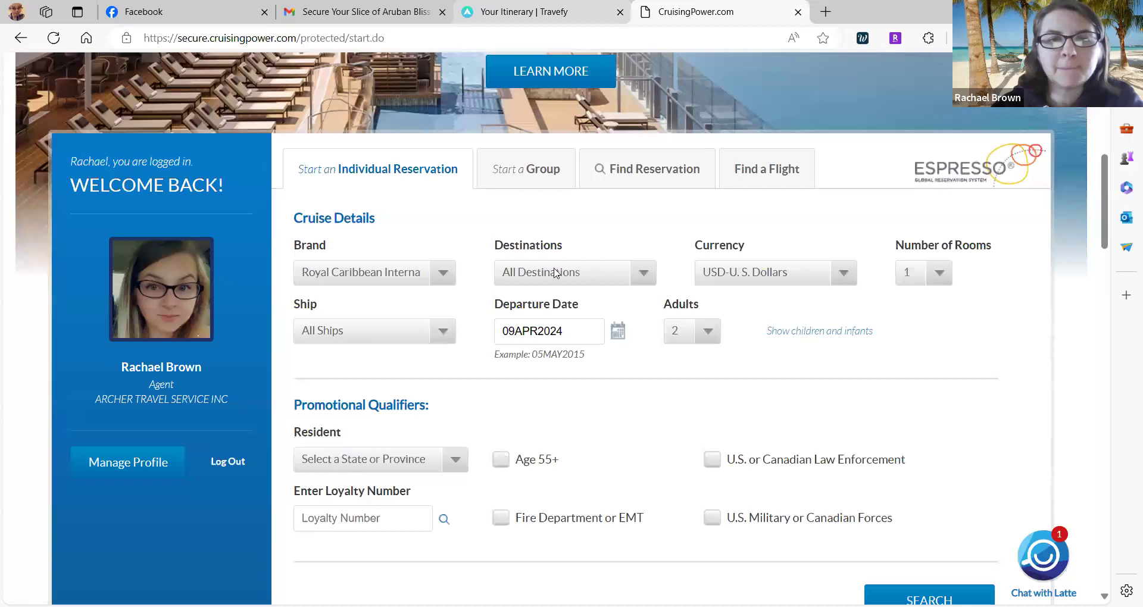
{"action": "key", "text": "ctrl+shift+Tab"}
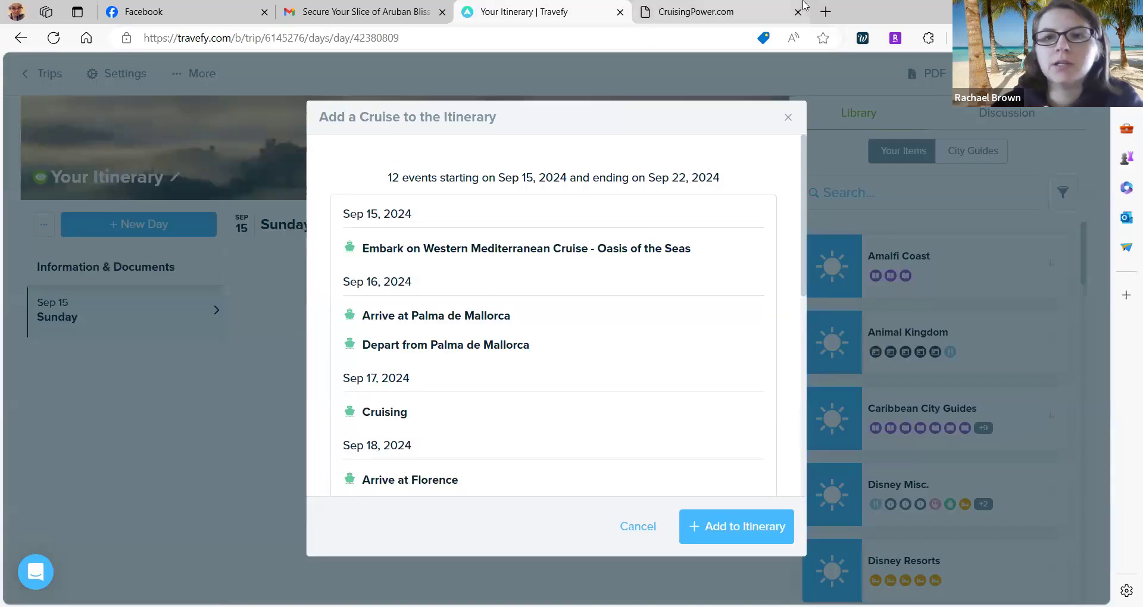
{"action": "left_click", "coordinate": [743, 6]}
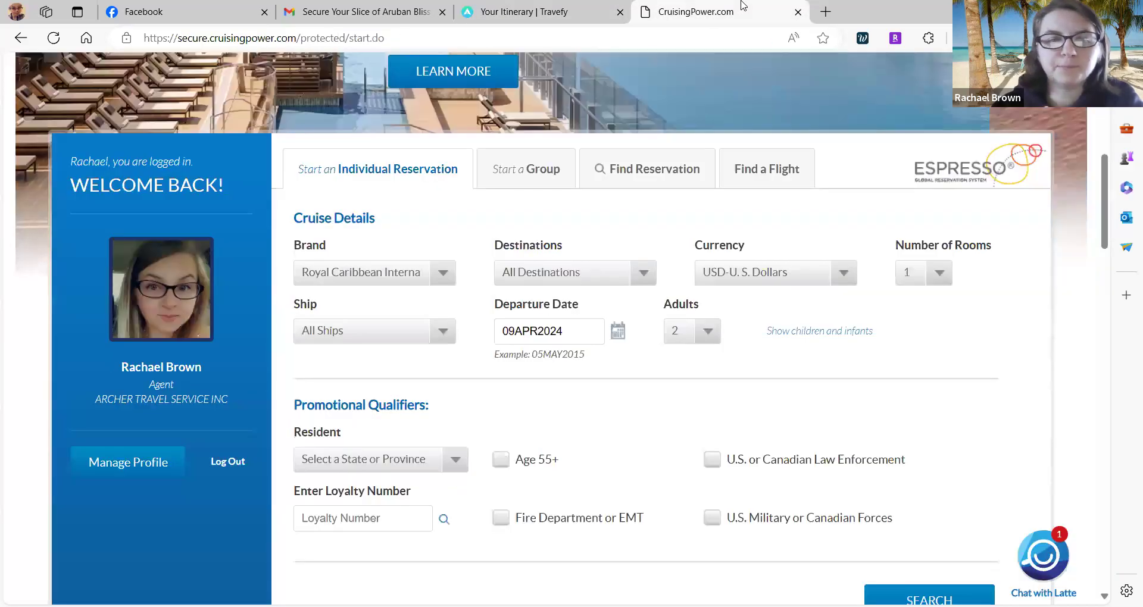
{"action": "left_click", "coordinate": [440, 331]}
{"action": "scroll", "coordinate": [388, 429], "scroll_direction": "down", "scroll_amount": 5}
{"action": "left_click", "coordinate": [350, 421]}
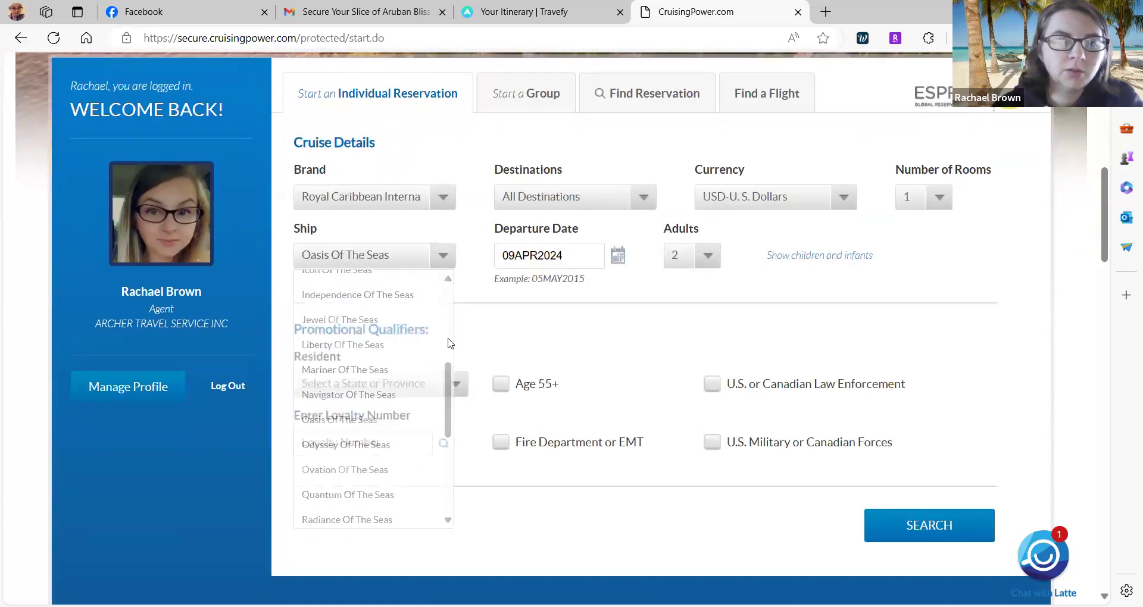
Search for sailings departing 15SEP2024.
{"action": "left_click", "coordinate": [617, 255]}
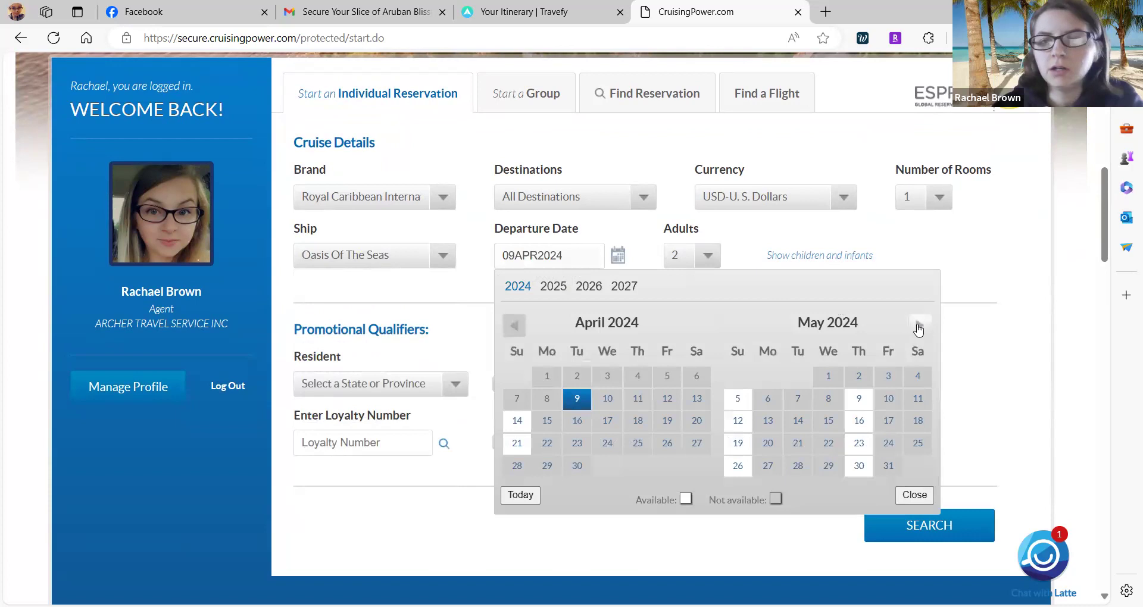
{"action": "left_click", "coordinate": [919, 327]}
{"action": "left_click", "coordinate": [920, 326]}
{"action": "left_click", "coordinate": [919, 327]}
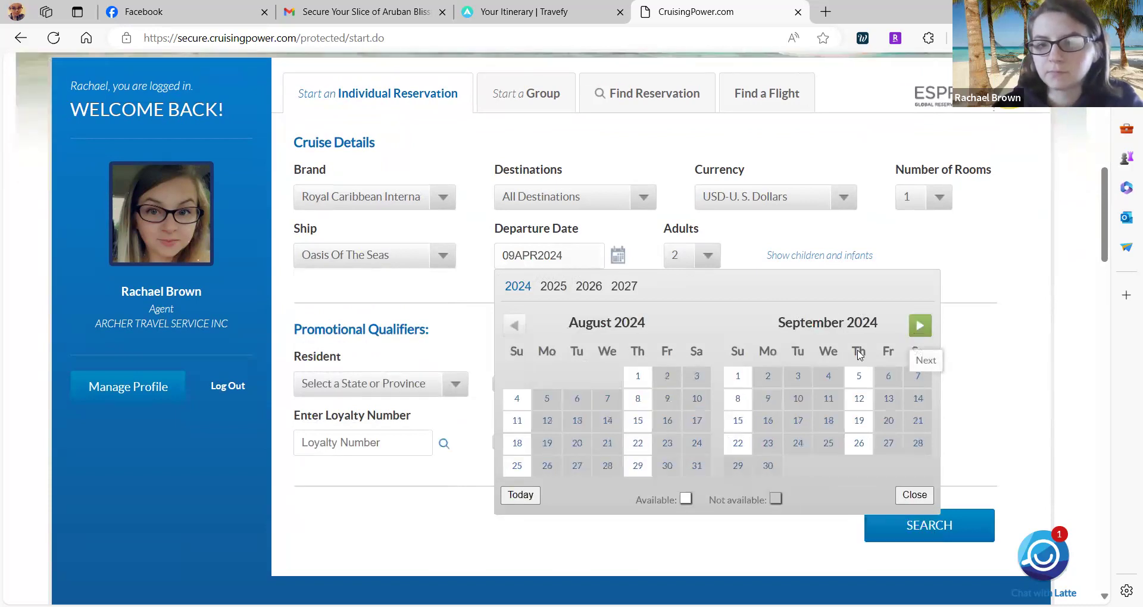
{"action": "left_click", "coordinate": [737, 420]}
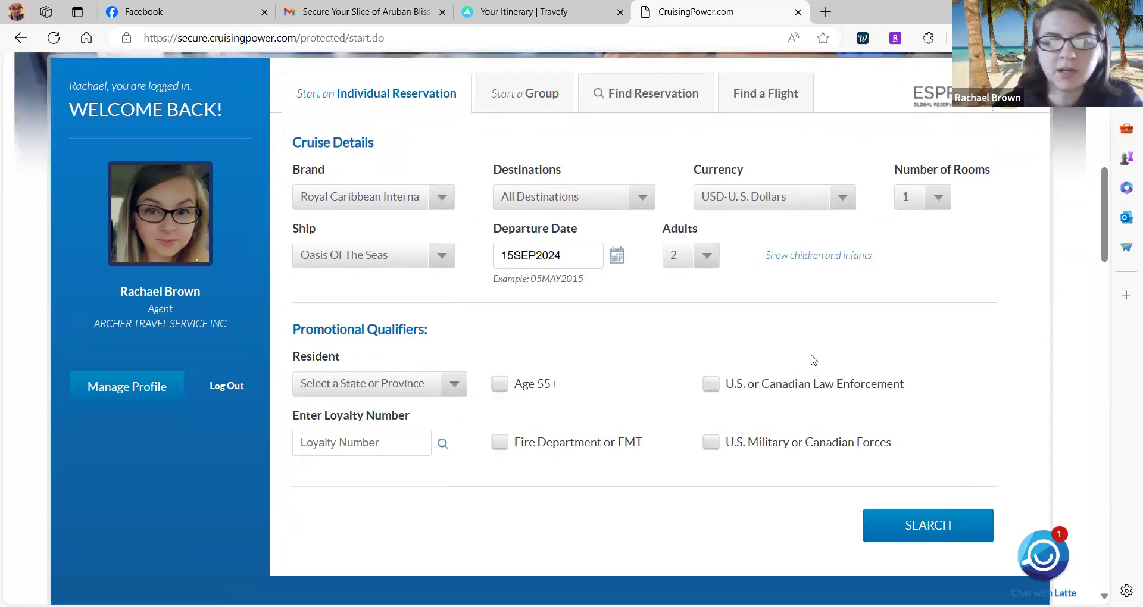
{"action": "left_click", "coordinate": [882, 523]}
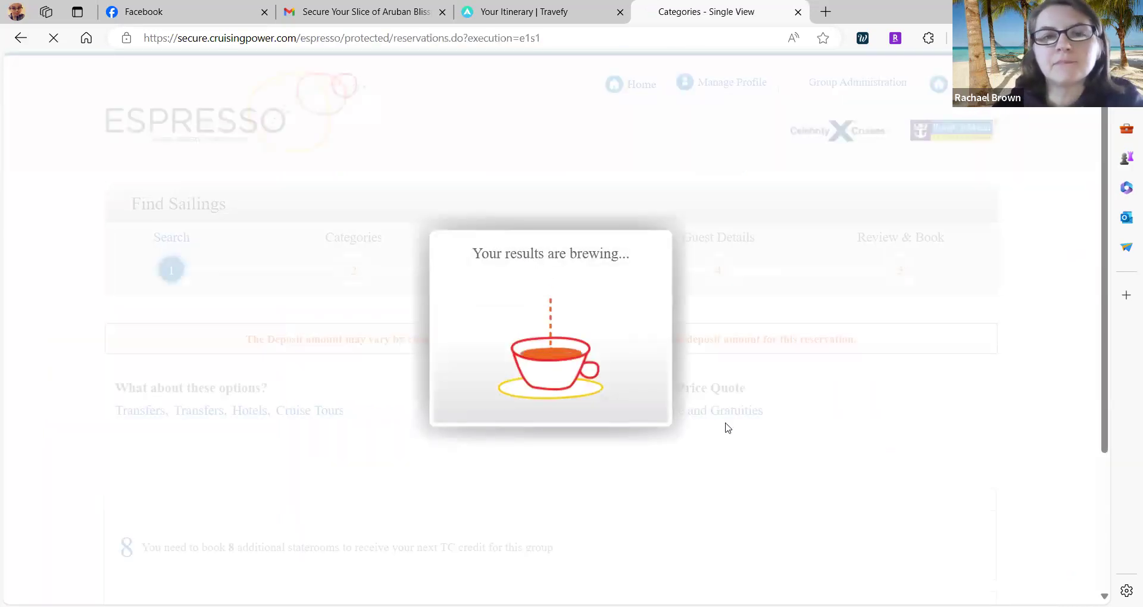
Open the cruise's Product Details and read through its Sailing Itinerary.
{"action": "scroll", "coordinate": [726, 427], "scroll_direction": "up", "scroll_amount": 1}
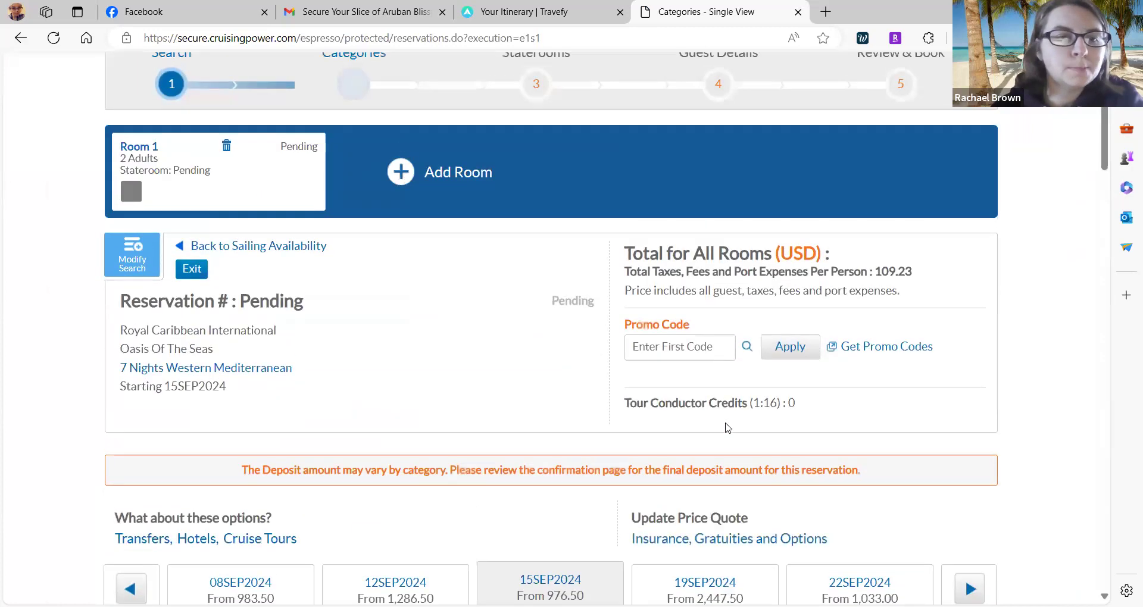
{"action": "left_click", "coordinate": [150, 379]}
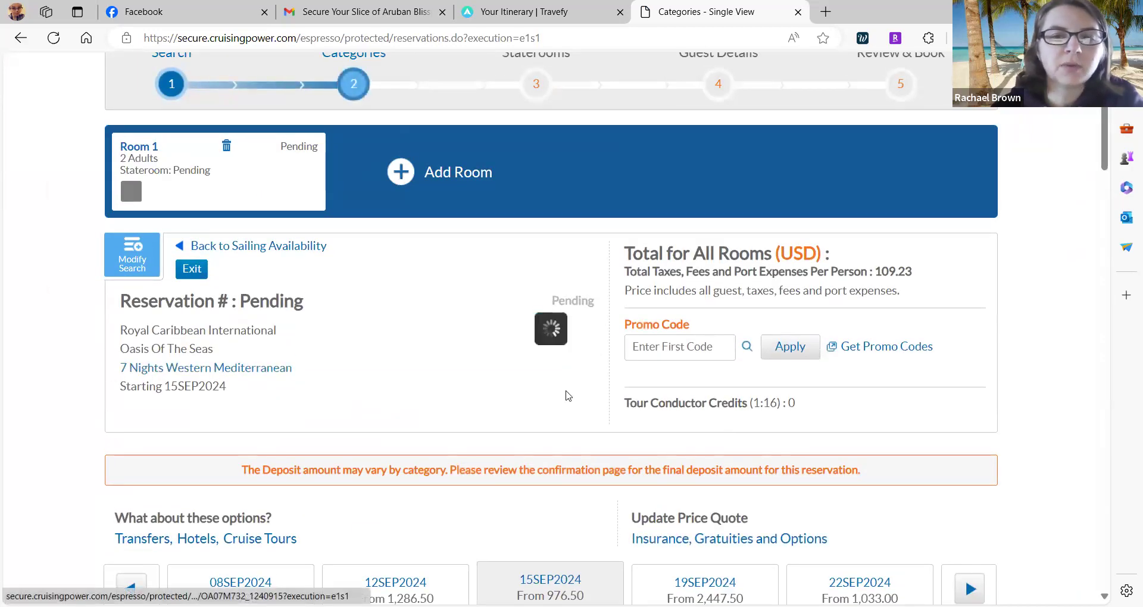
{"action": "scroll", "coordinate": [763, 323], "scroll_direction": "down", "scroll_amount": 4}
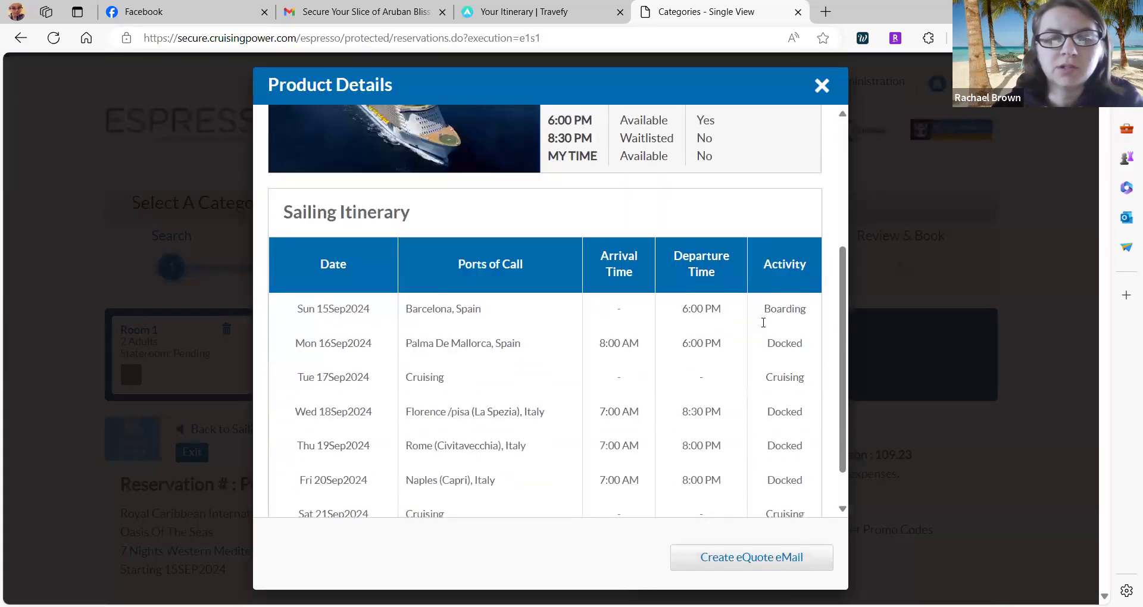
{"action": "scroll", "coordinate": [497, 303], "scroll_direction": "down", "scroll_amount": 1}
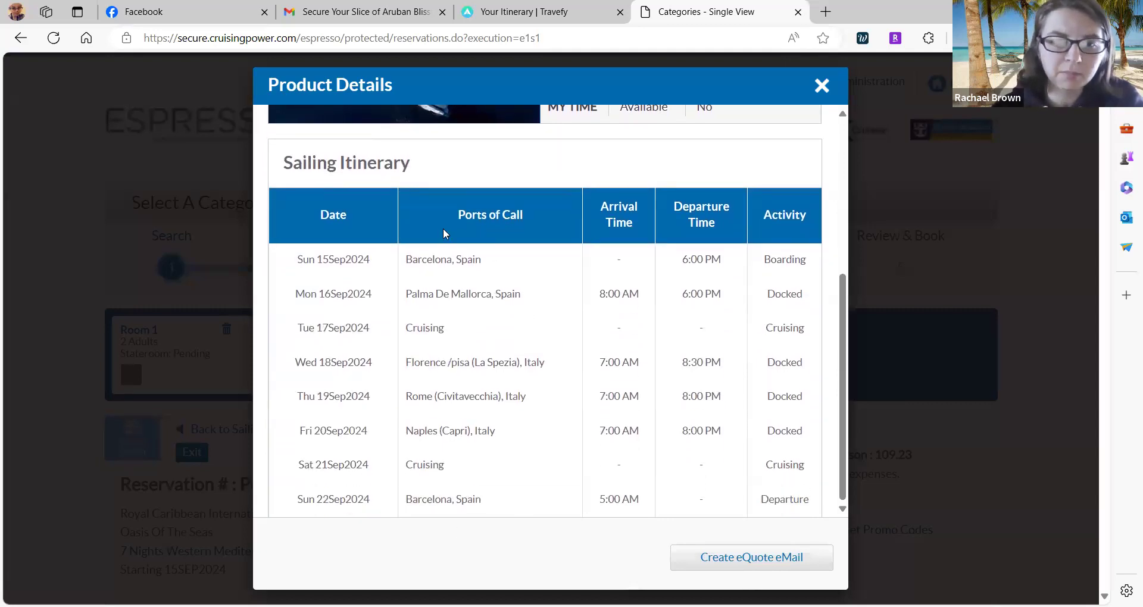
Confirm Travefy's preview ends with Disembark at Barcelona on Sep 22, matching CruisingPower.
{"action": "left_click", "coordinate": [577, 5]}
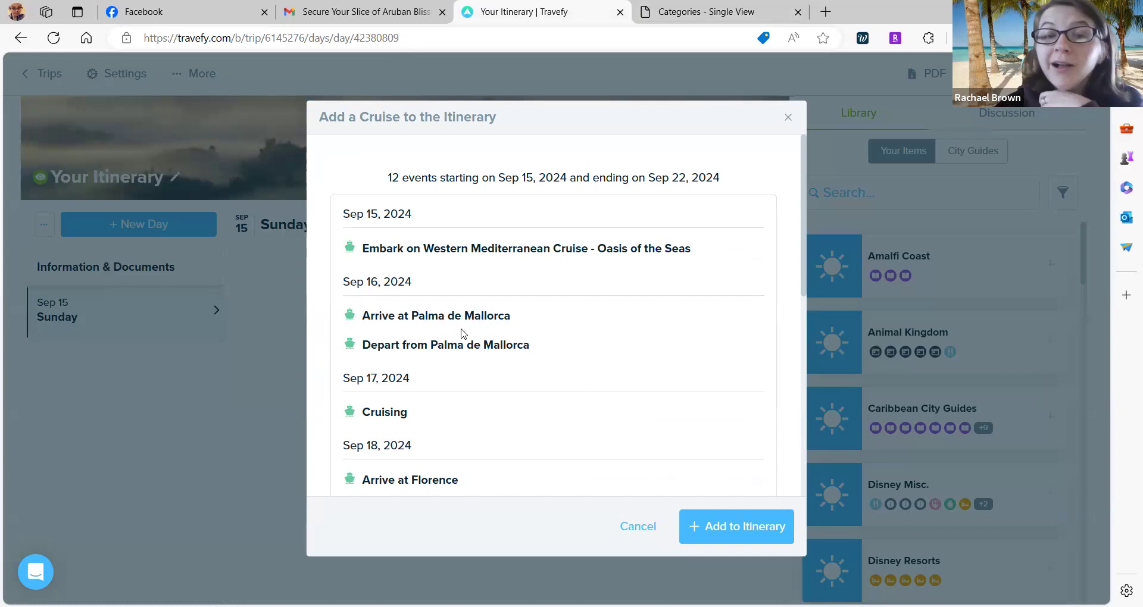
{"action": "scroll", "coordinate": [464, 333], "scroll_direction": "down", "scroll_amount": 3}
{"action": "scroll", "coordinate": [464, 333], "scroll_direction": "down", "scroll_amount": 6}
{"action": "scroll", "coordinate": [464, 333], "scroll_direction": "down", "scroll_amount": 3}
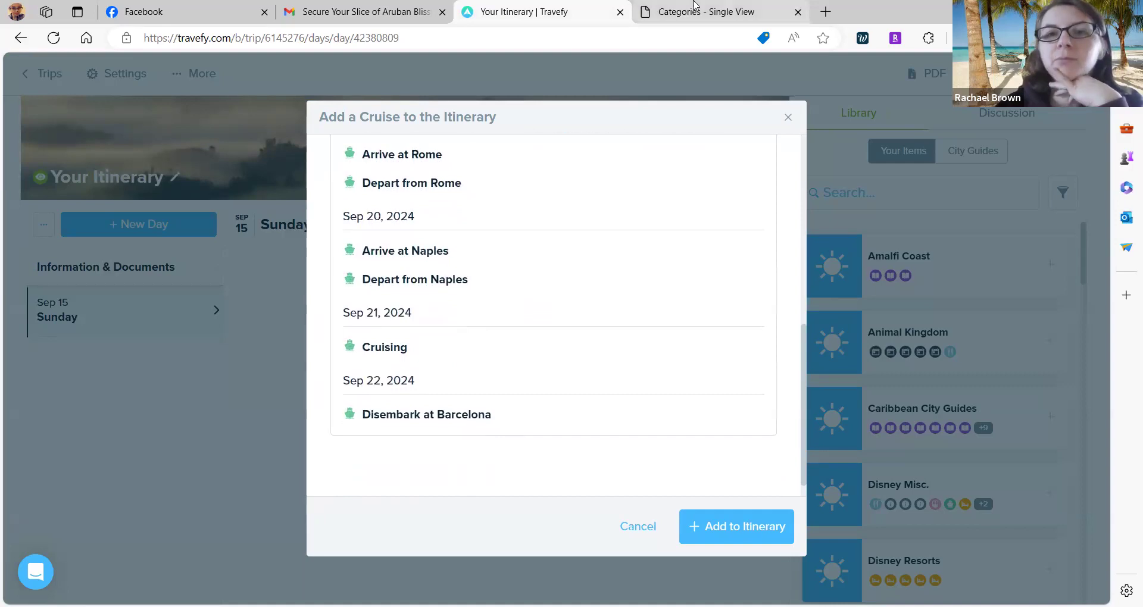
{"action": "left_click", "coordinate": [659, 8]}
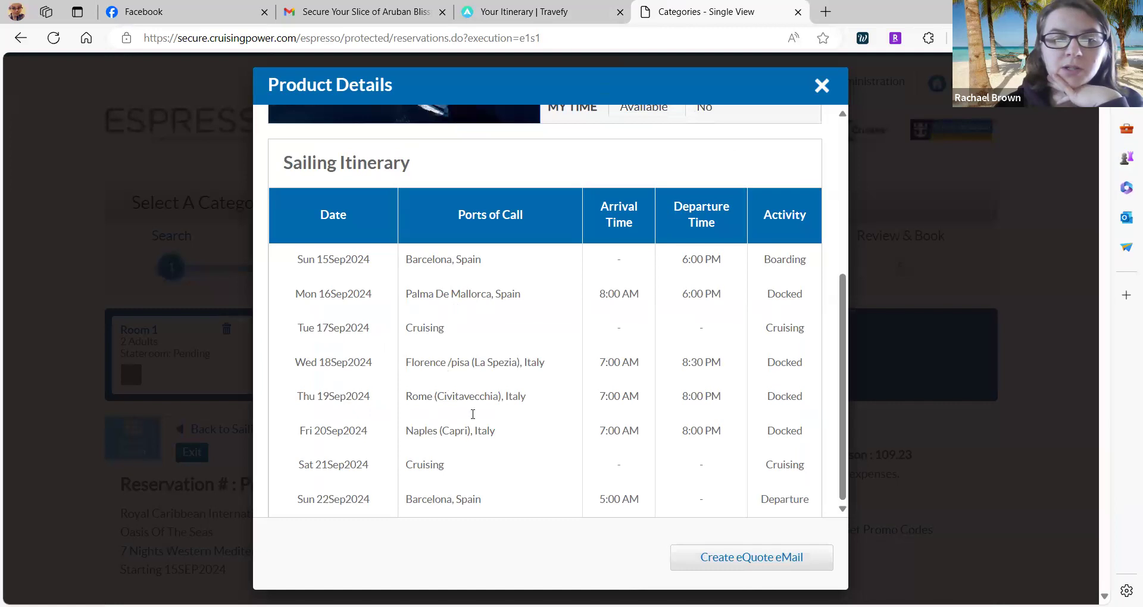
{"action": "left_click", "coordinate": [564, 7]}
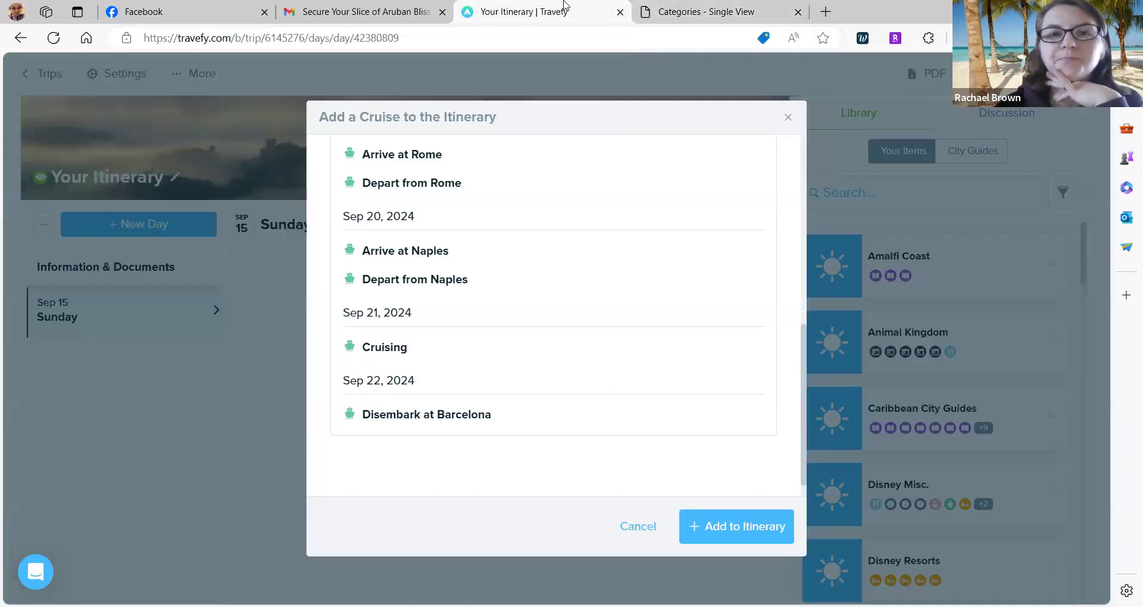
Import the Oasis of the Seas events and review Sep 15's ship description and deck plans.
{"action": "left_click", "coordinate": [733, 526]}
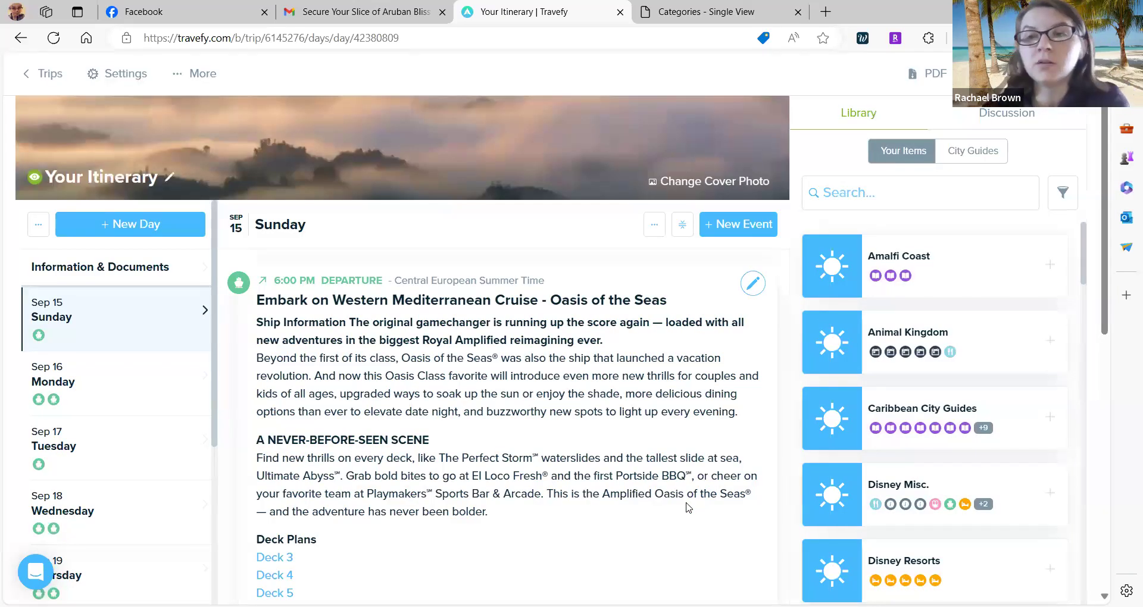
{"action": "scroll", "coordinate": [689, 507], "scroll_direction": "down", "scroll_amount": 5}
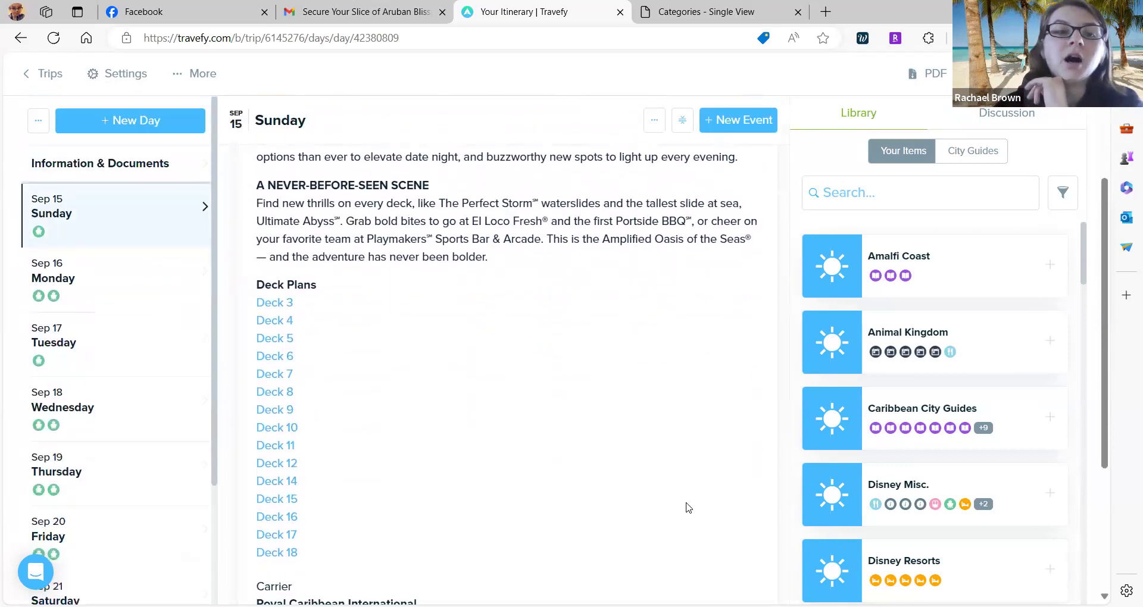
{"action": "scroll", "coordinate": [688, 508], "scroll_direction": "down", "scroll_amount": 1}
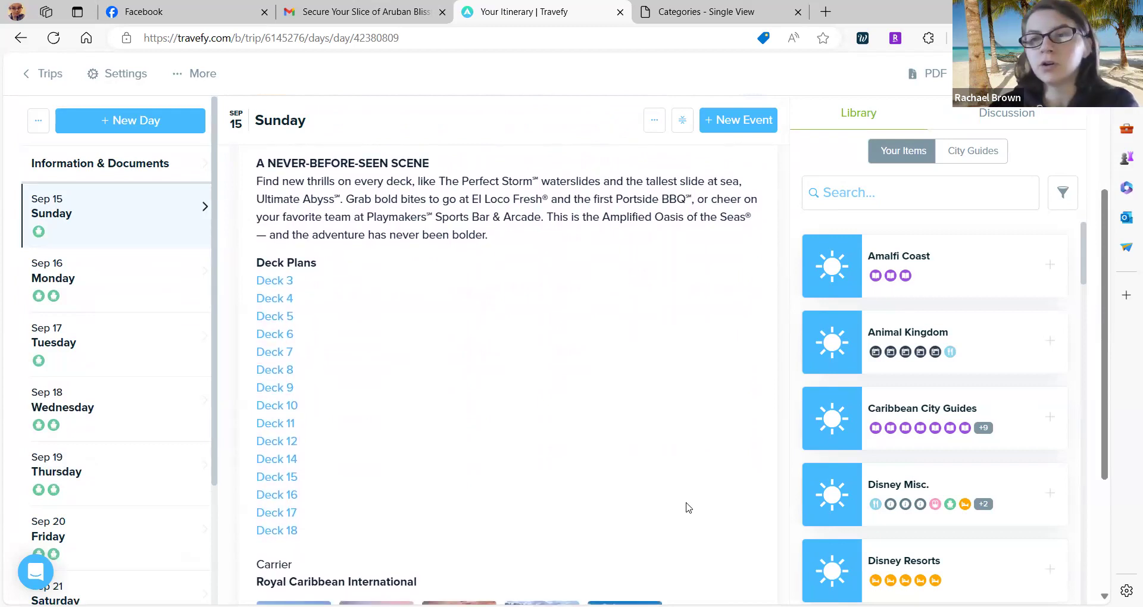
{"action": "scroll", "coordinate": [688, 508], "scroll_direction": "down", "scroll_amount": 1}
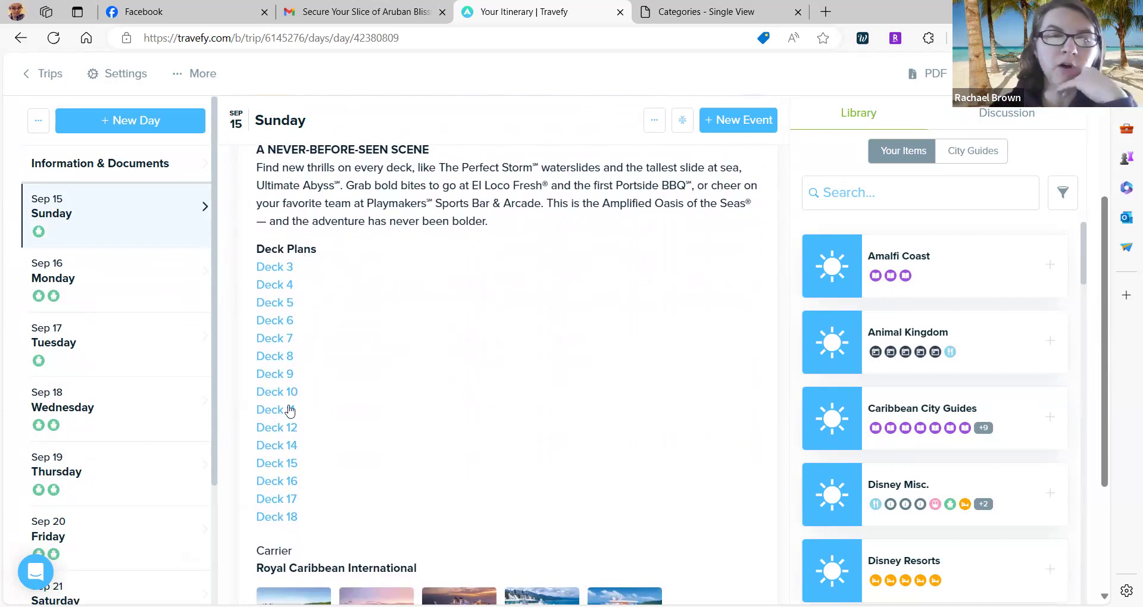
{"action": "scroll", "coordinate": [340, 418], "scroll_direction": "down", "scroll_amount": 2}
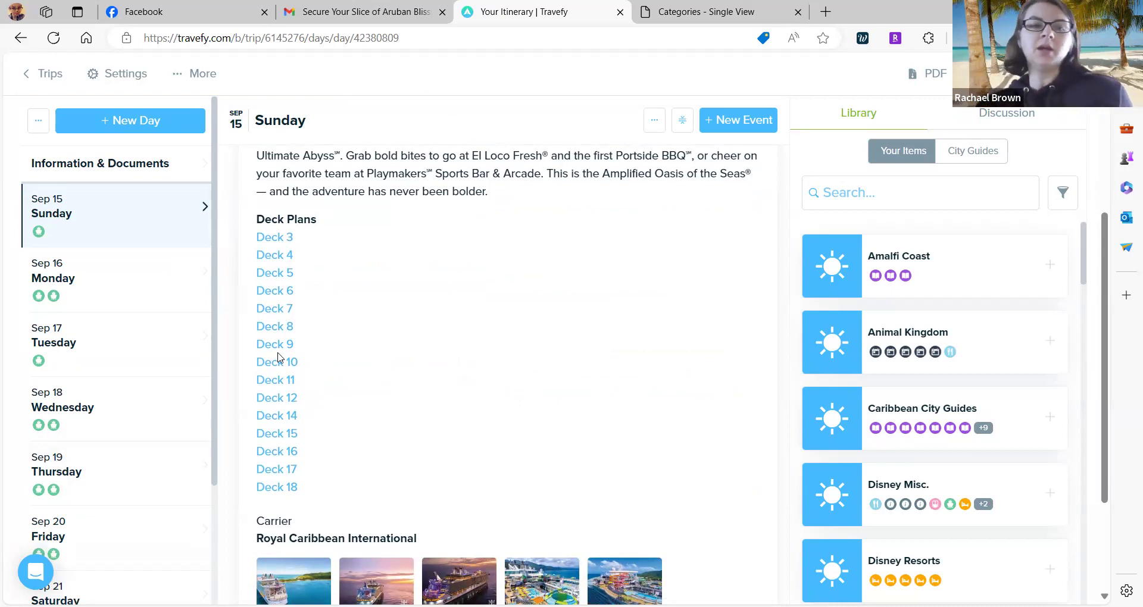
Select the J3 Junior Suite category at 7,436.46 for Room 1.
{"action": "left_click", "coordinate": [646, 8]}
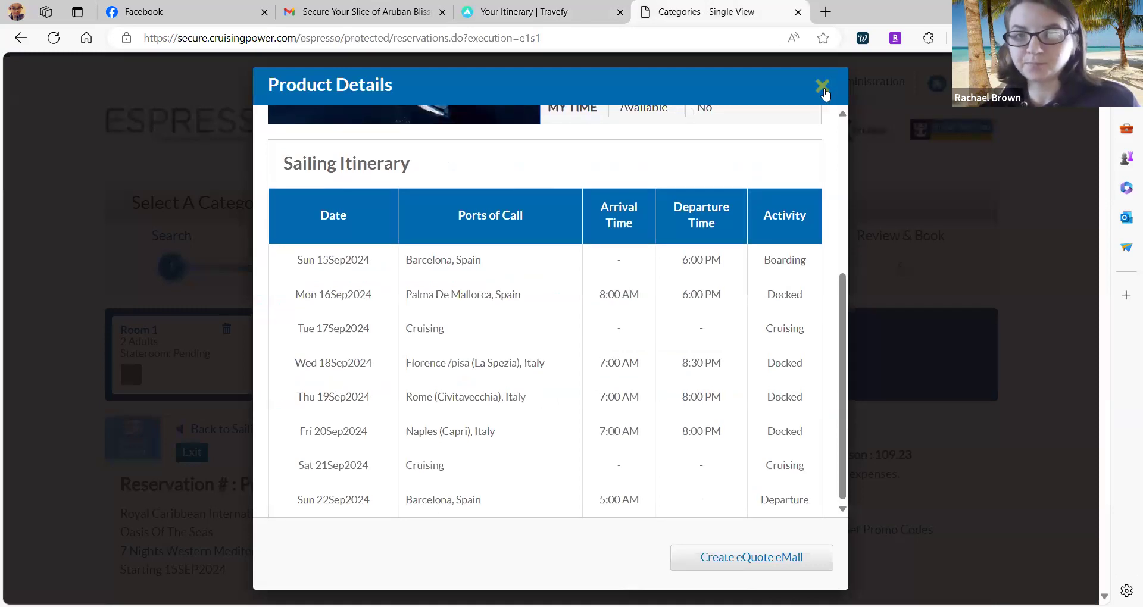
{"action": "left_click", "coordinate": [821, 86]}
{"action": "scroll", "coordinate": [577, 522], "scroll_direction": "down", "scroll_amount": 7}
{"action": "scroll", "coordinate": [577, 524], "scroll_direction": "down", "scroll_amount": 12}
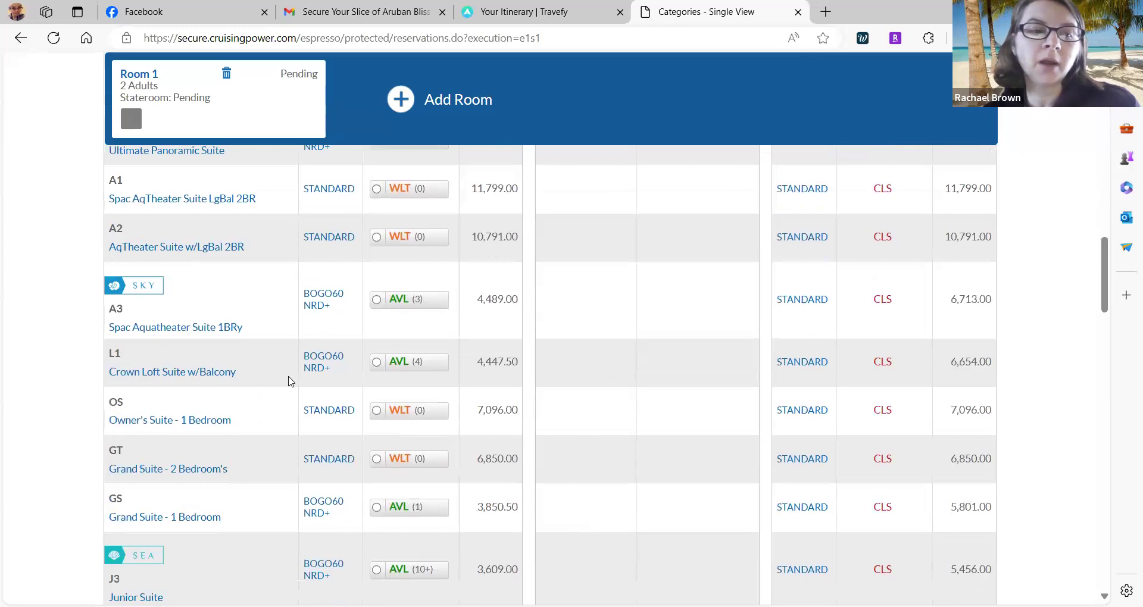
{"action": "scroll", "coordinate": [290, 381], "scroll_direction": "down", "scroll_amount": 3}
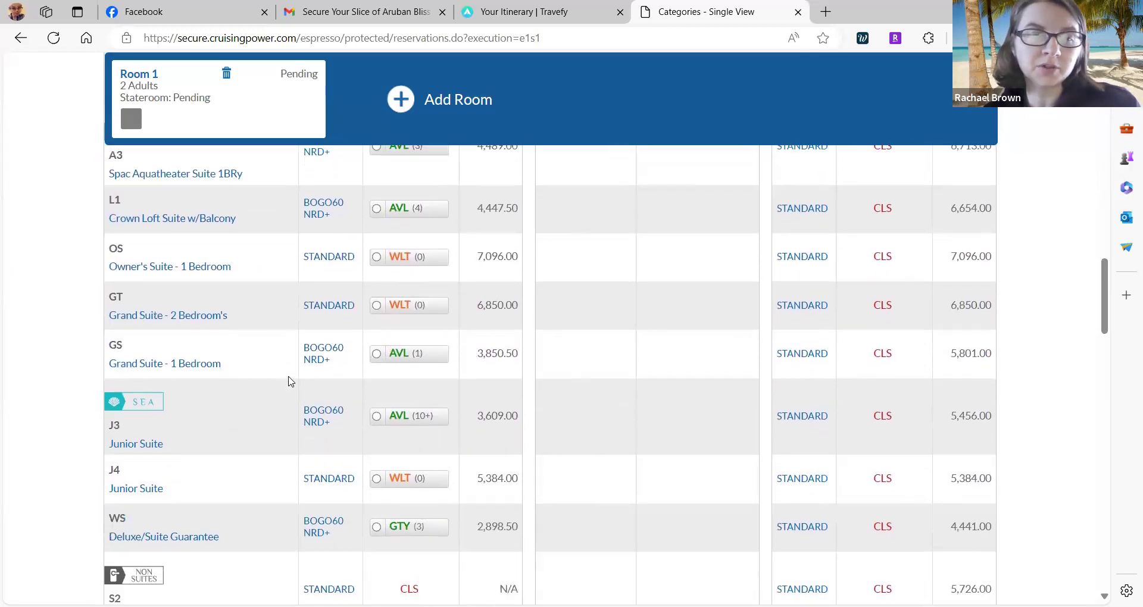
{"action": "scroll", "coordinate": [291, 378], "scroll_direction": "down", "scroll_amount": 2}
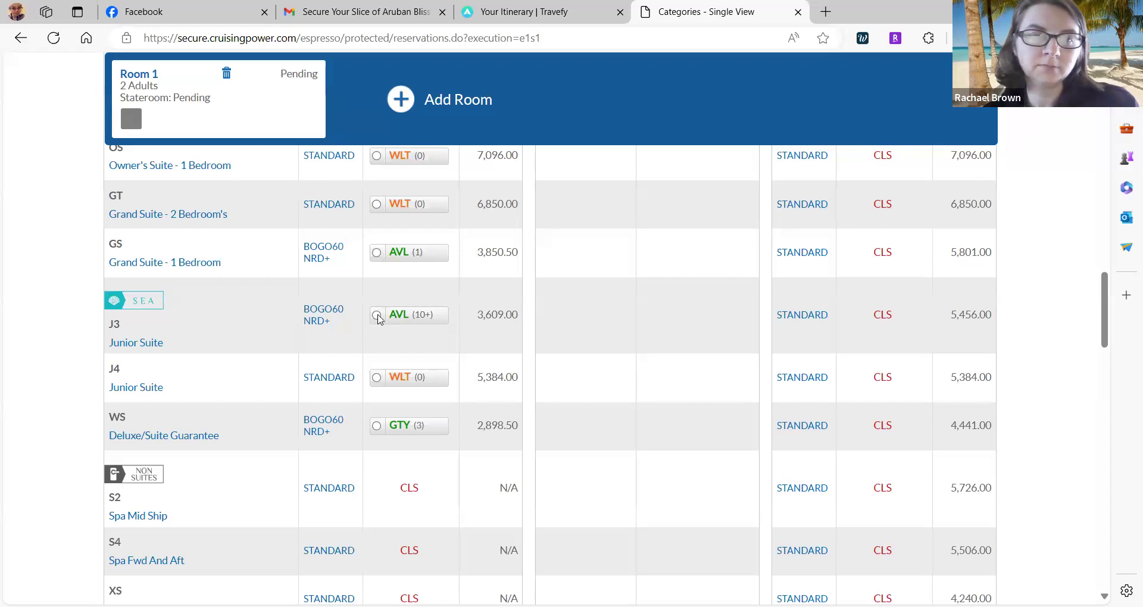
{"action": "left_click", "coordinate": [377, 315]}
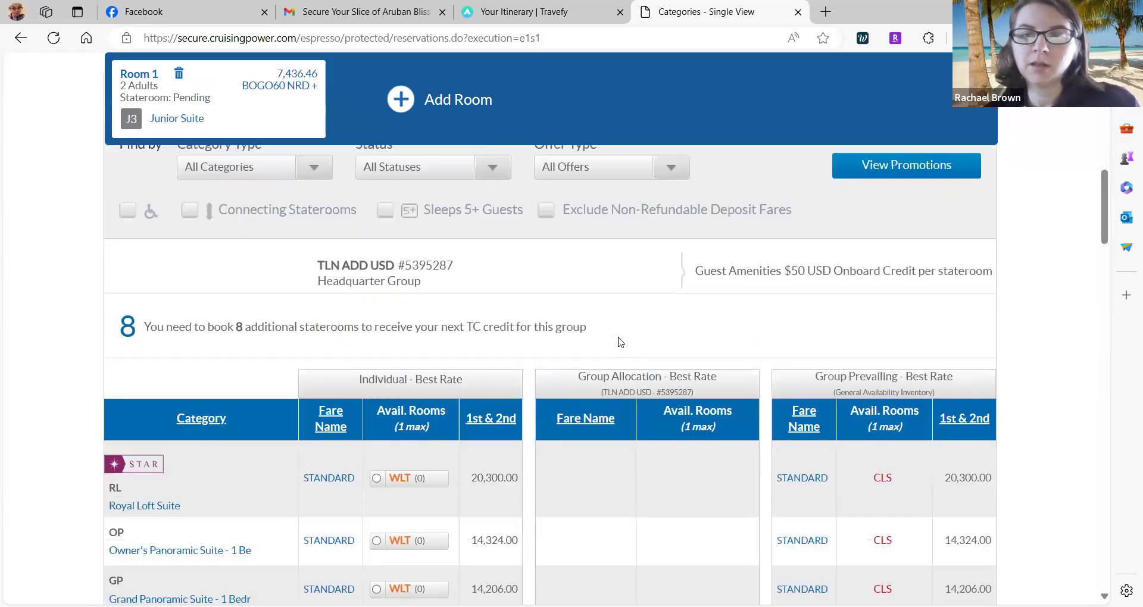
Move on from the category table to stateroom selection.
{"action": "scroll", "coordinate": [620, 342], "scroll_direction": "up", "scroll_amount": 3}
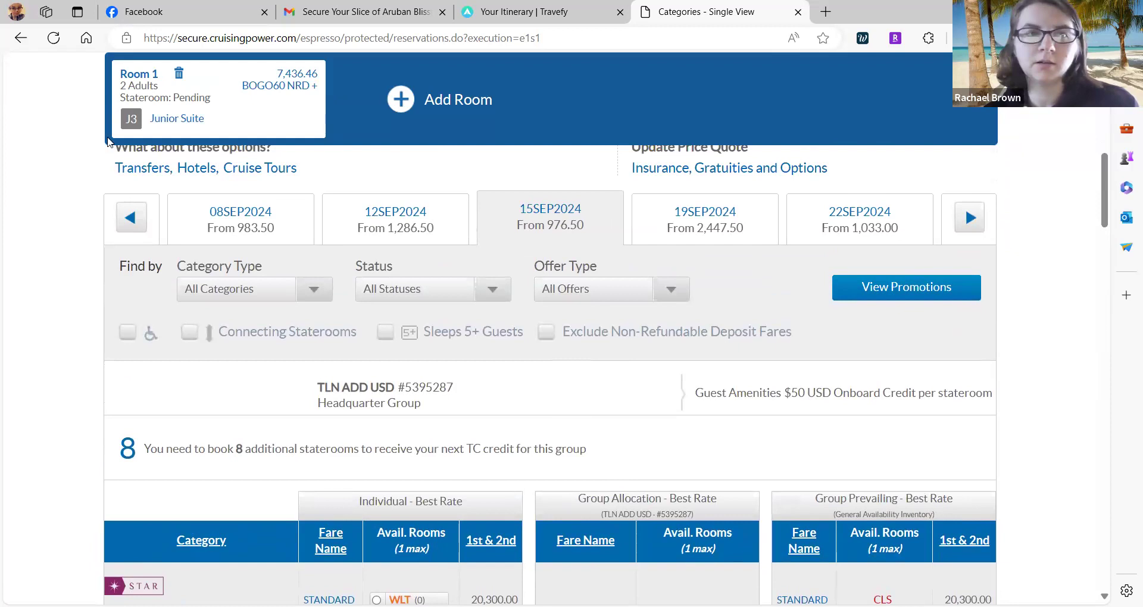
{"action": "scroll", "coordinate": [881, 333], "scroll_direction": "down", "scroll_amount": 20}
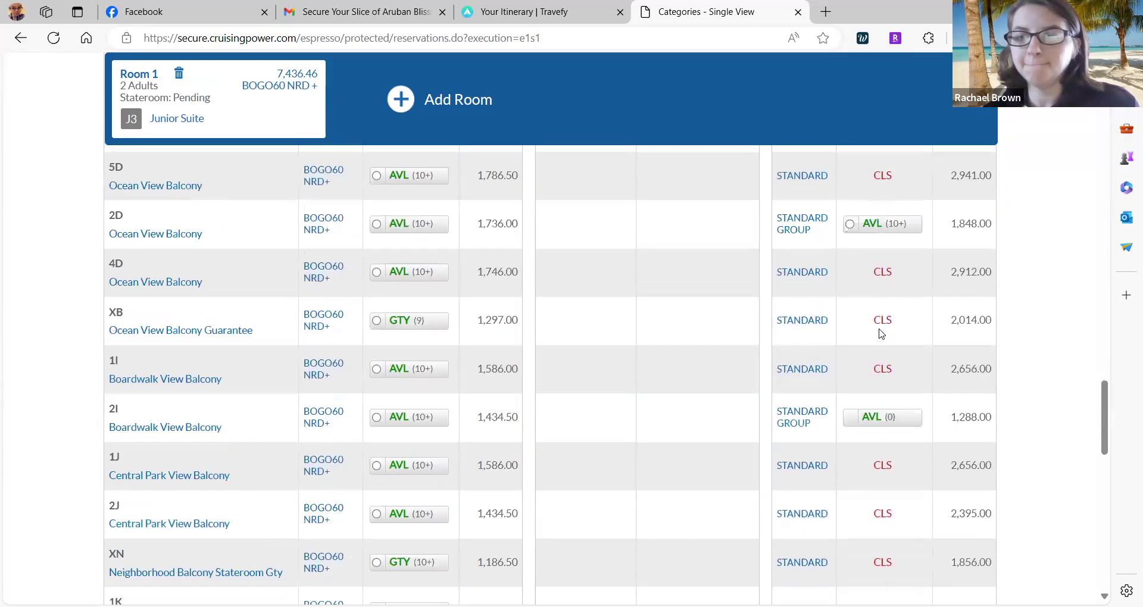
{"action": "scroll", "coordinate": [881, 334], "scroll_direction": "down", "scroll_amount": 5}
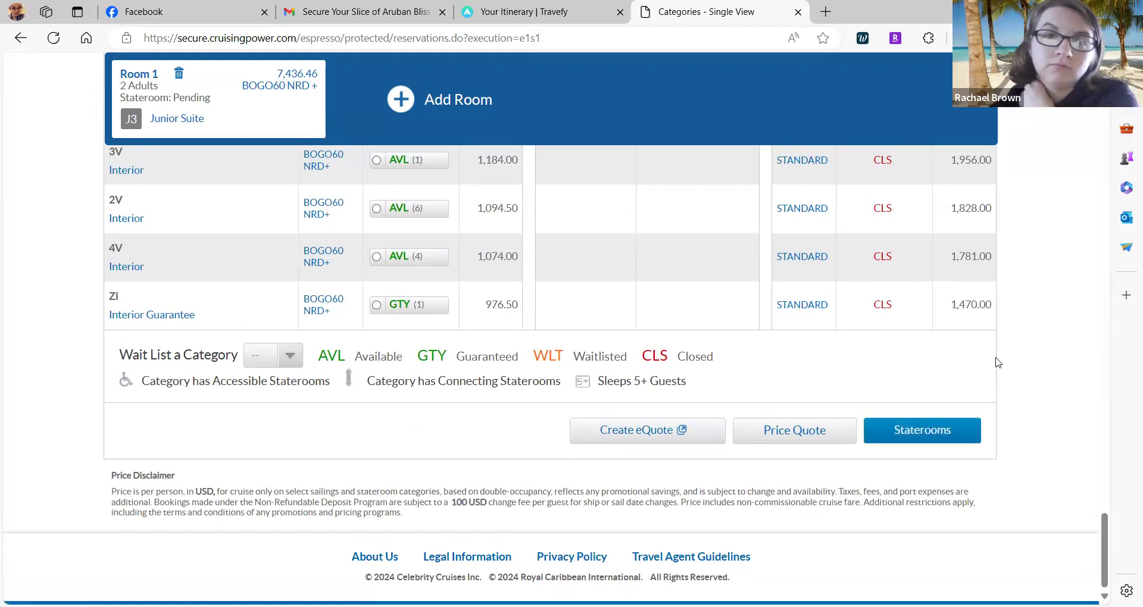
{"action": "left_click", "coordinate": [924, 429]}
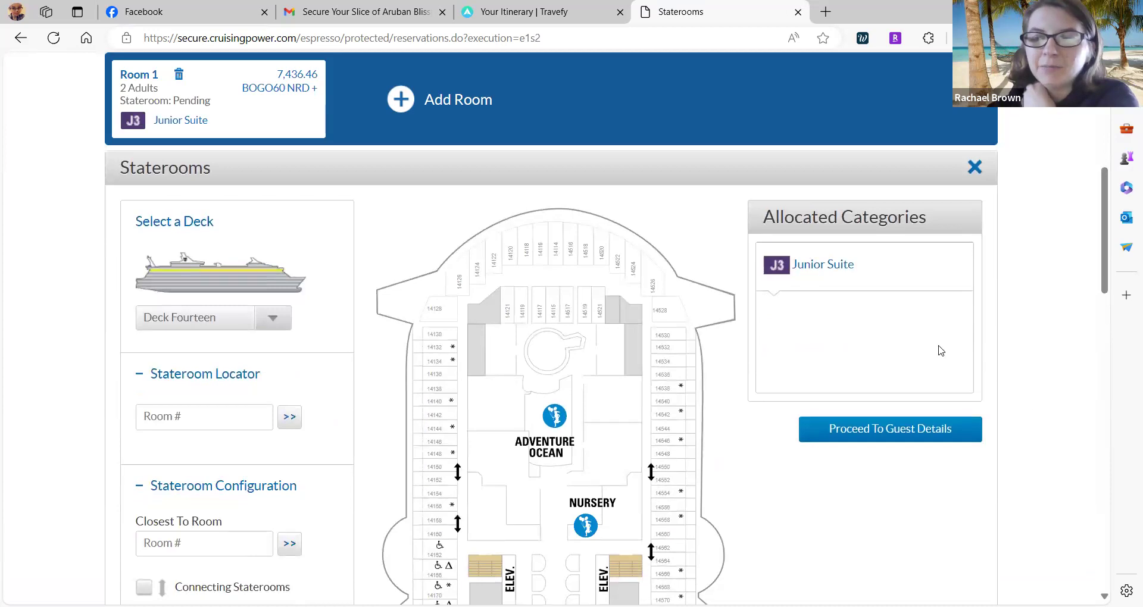
Show the Deck Eight plan for the Junior Suite booking.
{"action": "scroll", "coordinate": [939, 350], "scroll_direction": "down", "scroll_amount": 2}
{"action": "scroll", "coordinate": [937, 349], "scroll_direction": "up", "scroll_amount": 4}
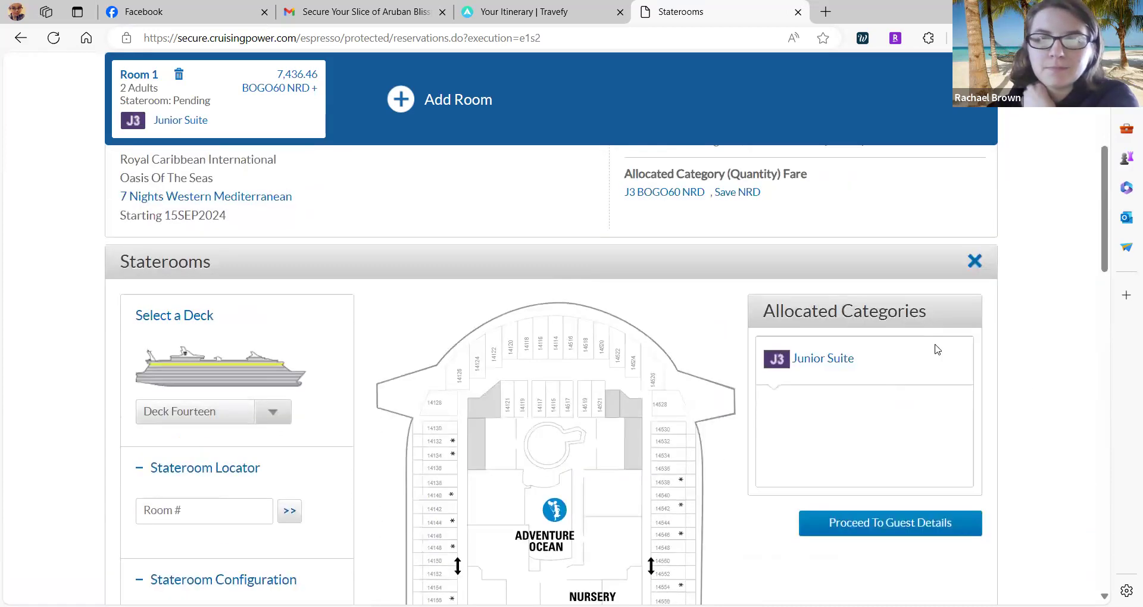
{"action": "scroll", "coordinate": [937, 350], "scroll_direction": "down", "scroll_amount": 2}
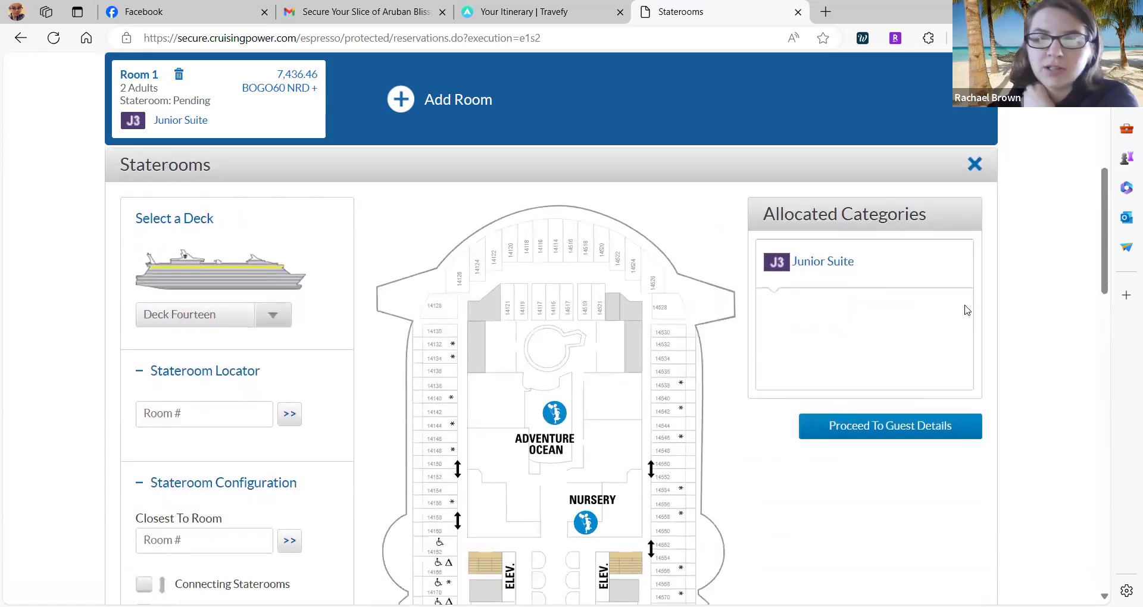
{"action": "scroll", "coordinate": [780, 346], "scroll_direction": "down", "scroll_amount": 6}
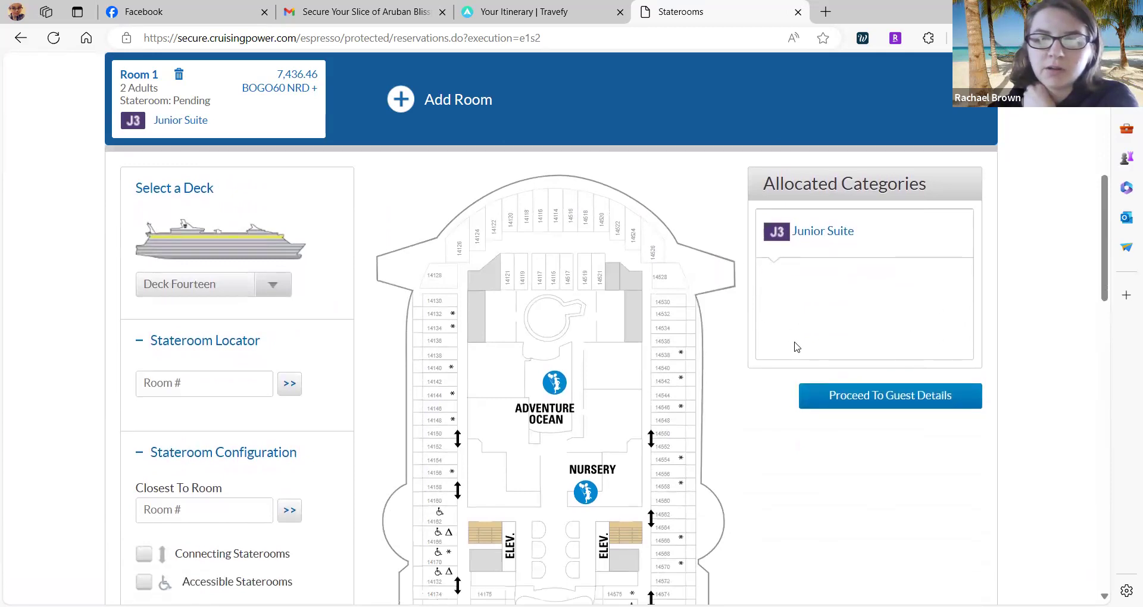
{"action": "scroll", "coordinate": [797, 346], "scroll_direction": "down", "scroll_amount": 5}
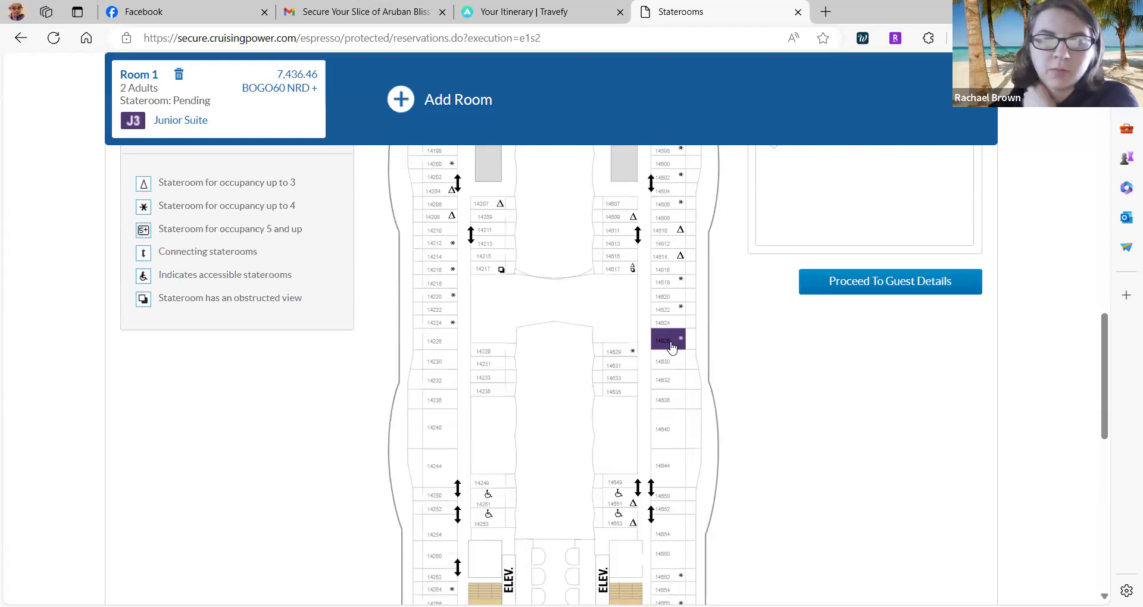
{"action": "scroll", "coordinate": [418, 325], "scroll_direction": "up", "scroll_amount": 11}
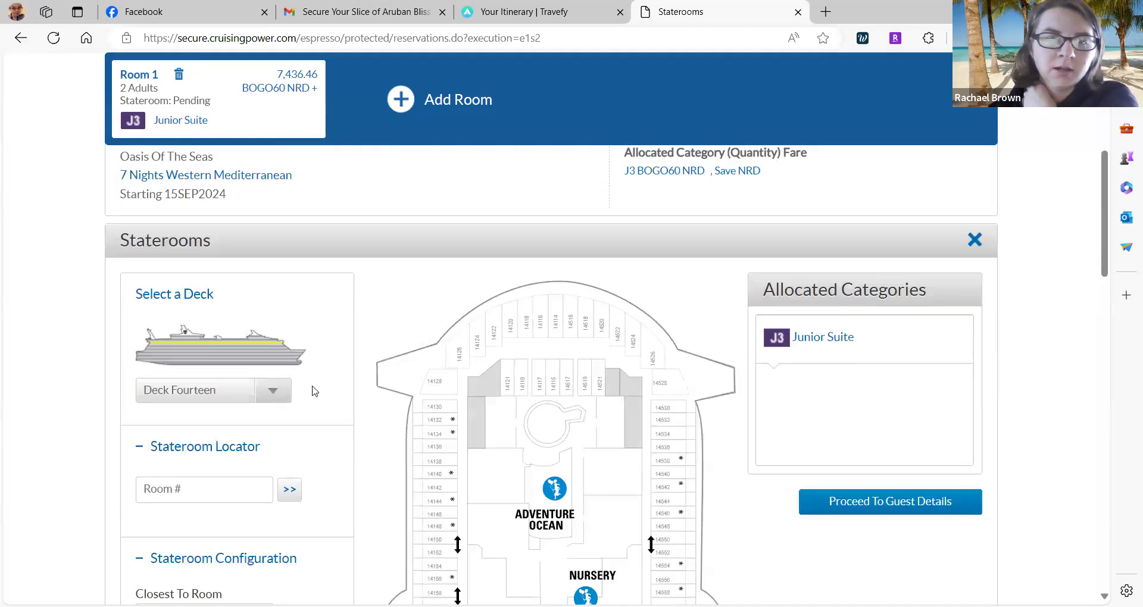
{"action": "left_click", "coordinate": [276, 391]}
{"action": "scroll", "coordinate": [276, 391], "scroll_direction": "down", "scroll_amount": 3}
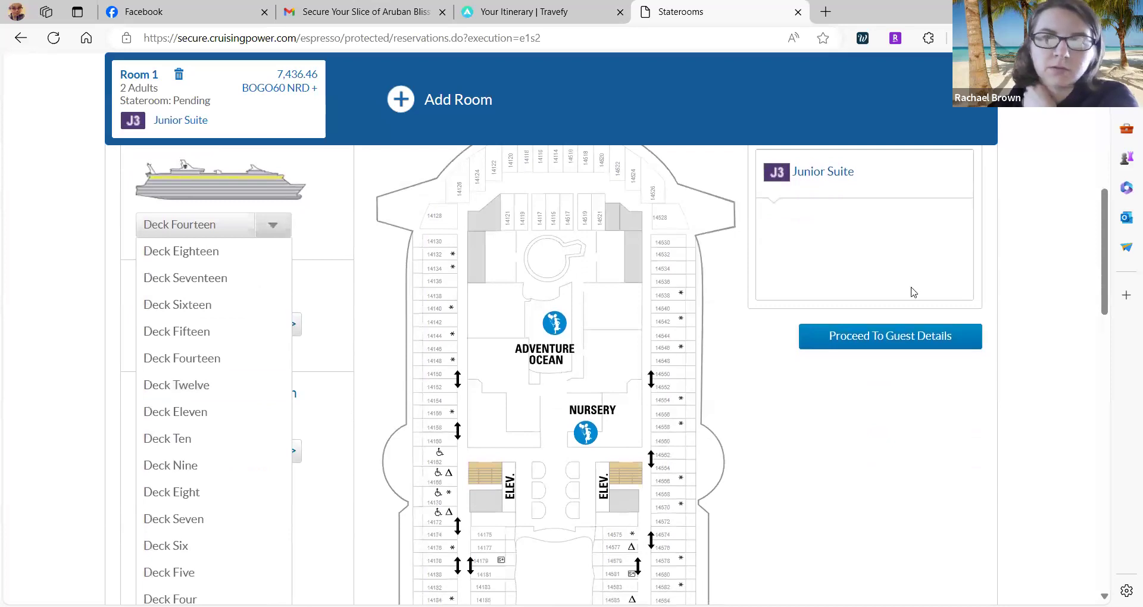
{"action": "scroll", "coordinate": [158, 530], "scroll_direction": "down", "scroll_amount": 1}
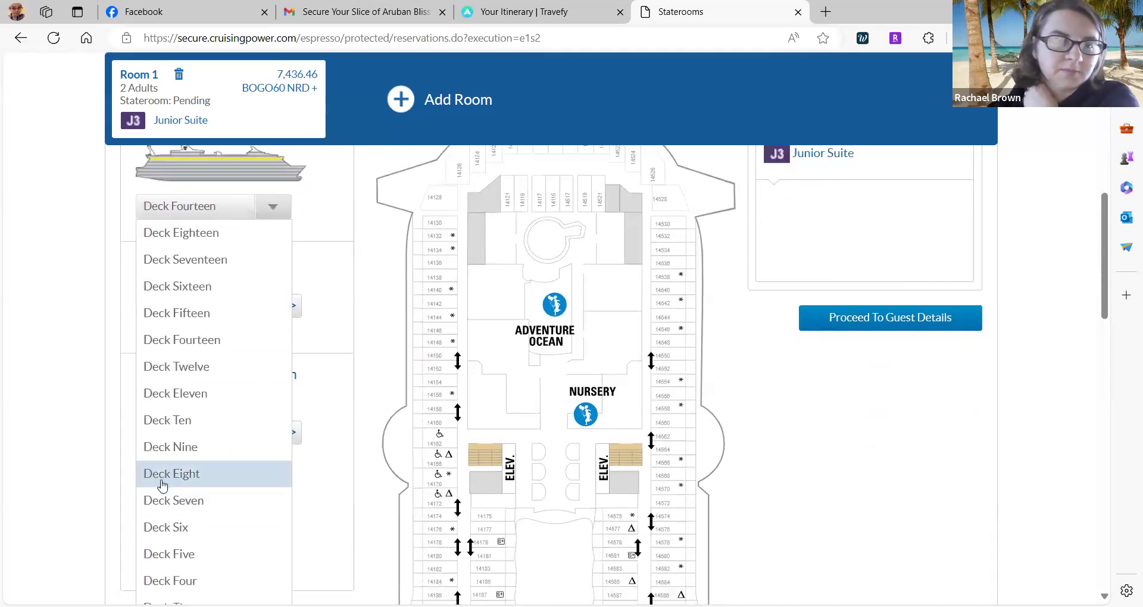
{"action": "left_click", "coordinate": [159, 475]}
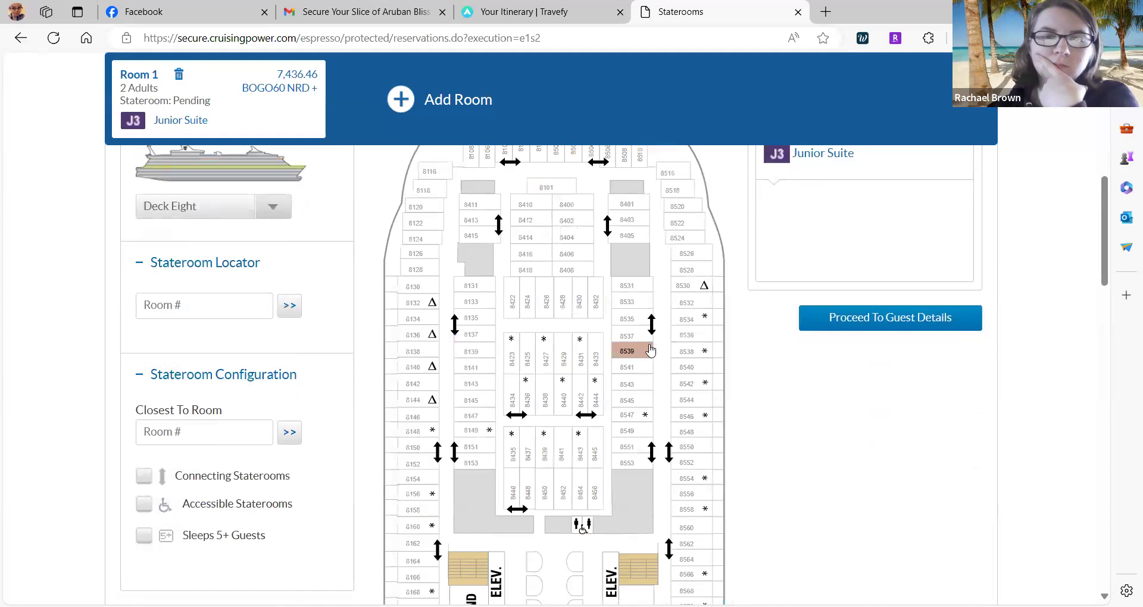
Check that stateroom 8640 on Deck Eight is available.
{"action": "scroll", "coordinate": [684, 357], "scroll_direction": "down", "scroll_amount": 2}
{"action": "scroll", "coordinate": [747, 395], "scroll_direction": "down", "scroll_amount": 8}
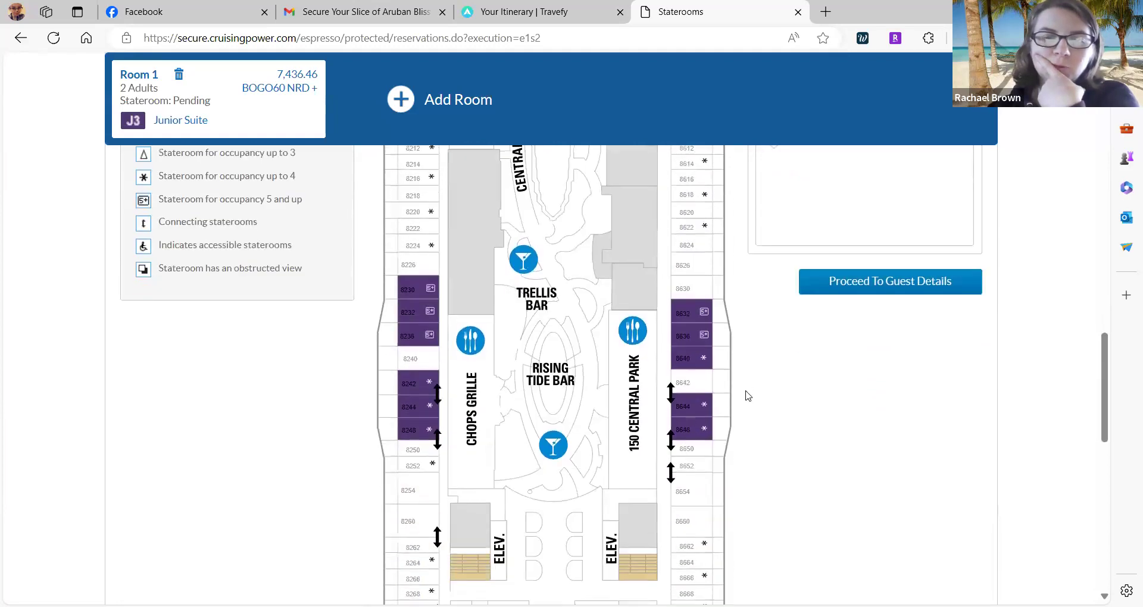
{"action": "scroll", "coordinate": [747, 395], "scroll_direction": "down", "scroll_amount": 1}
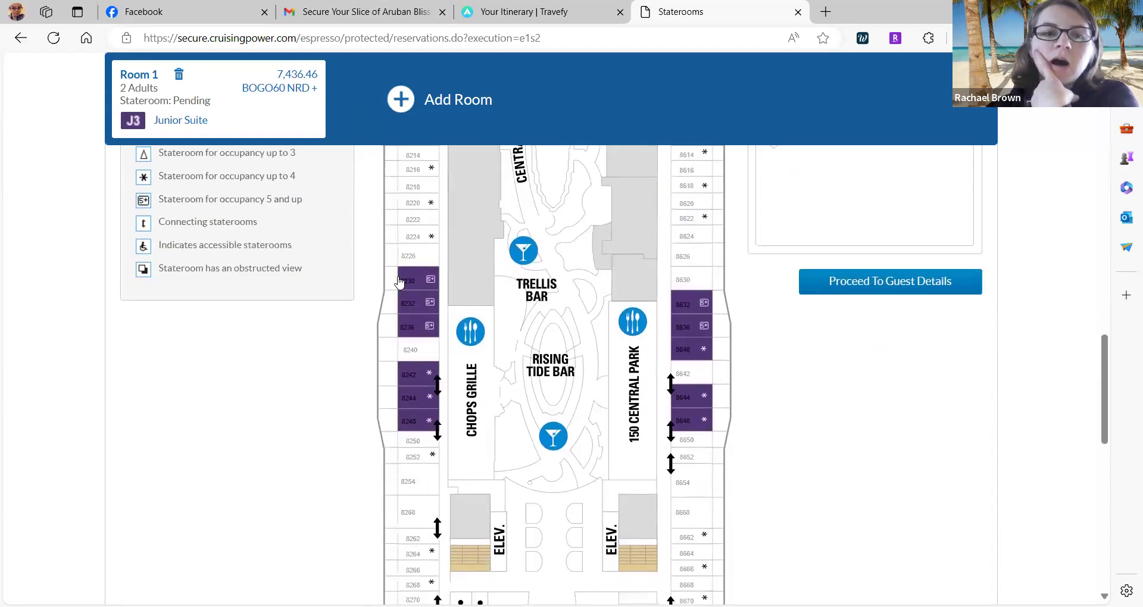
{"action": "left_click", "coordinate": [690, 351]}
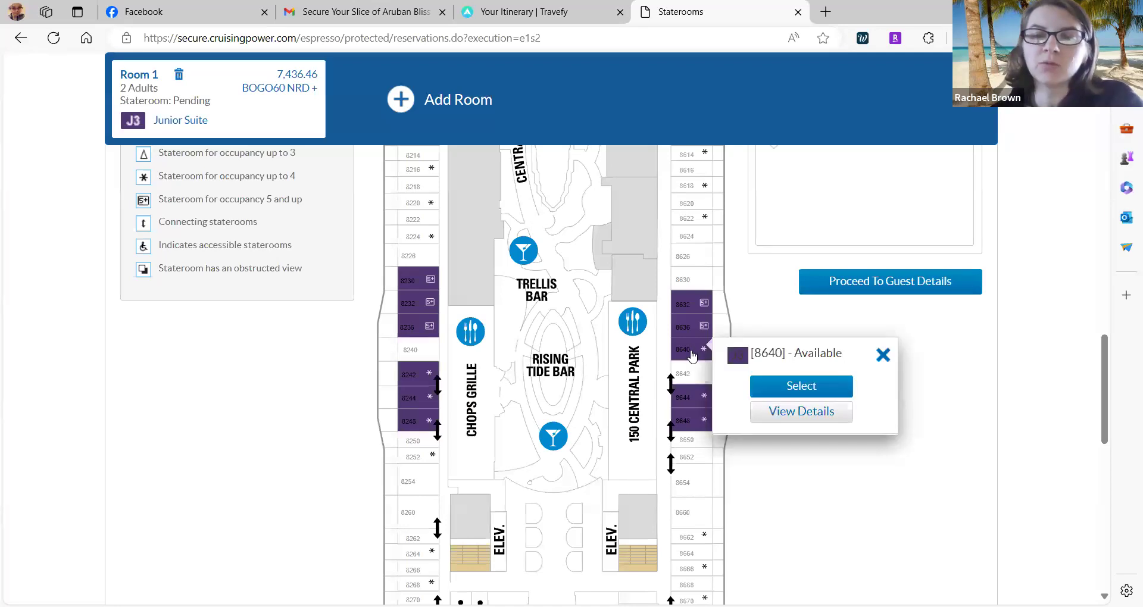
{"action": "scroll", "coordinate": [690, 354], "scroll_direction": "up", "scroll_amount": 3}
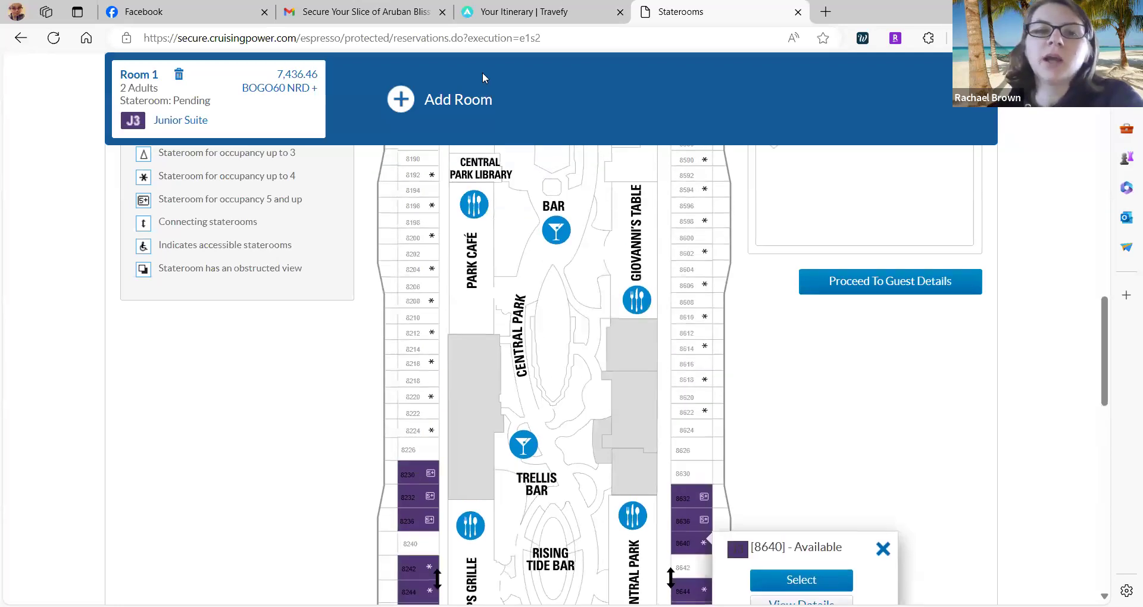
{"action": "left_click", "coordinate": [518, 12]}
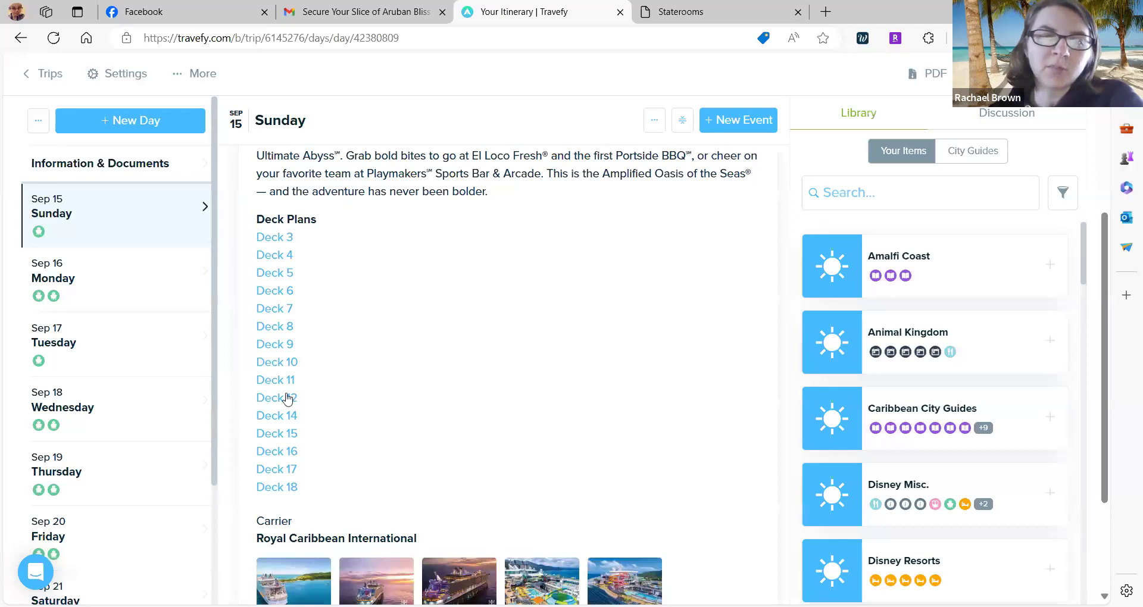
Show Monday Sep 16's Palma de Mallorca arrival with the City Guides library.
{"action": "scroll", "coordinate": [280, 381], "scroll_direction": "down", "scroll_amount": 3}
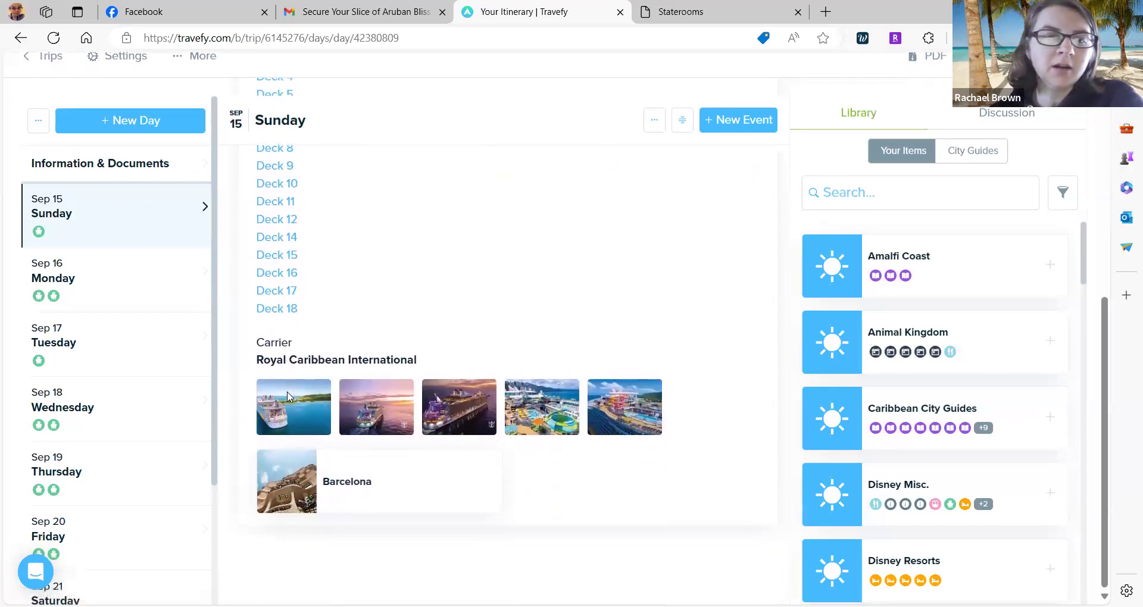
{"action": "scroll", "coordinate": [287, 397], "scroll_direction": "up", "scroll_amount": 8}
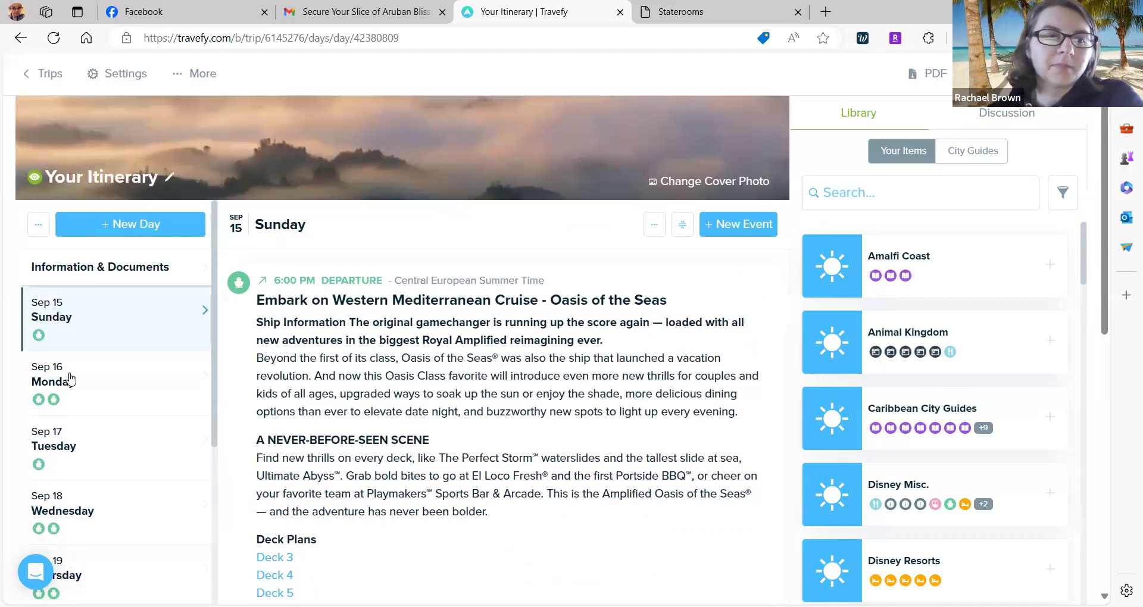
{"action": "left_click", "coordinate": [41, 372]}
{"action": "scroll", "coordinate": [365, 435], "scroll_direction": "down", "scroll_amount": 5}
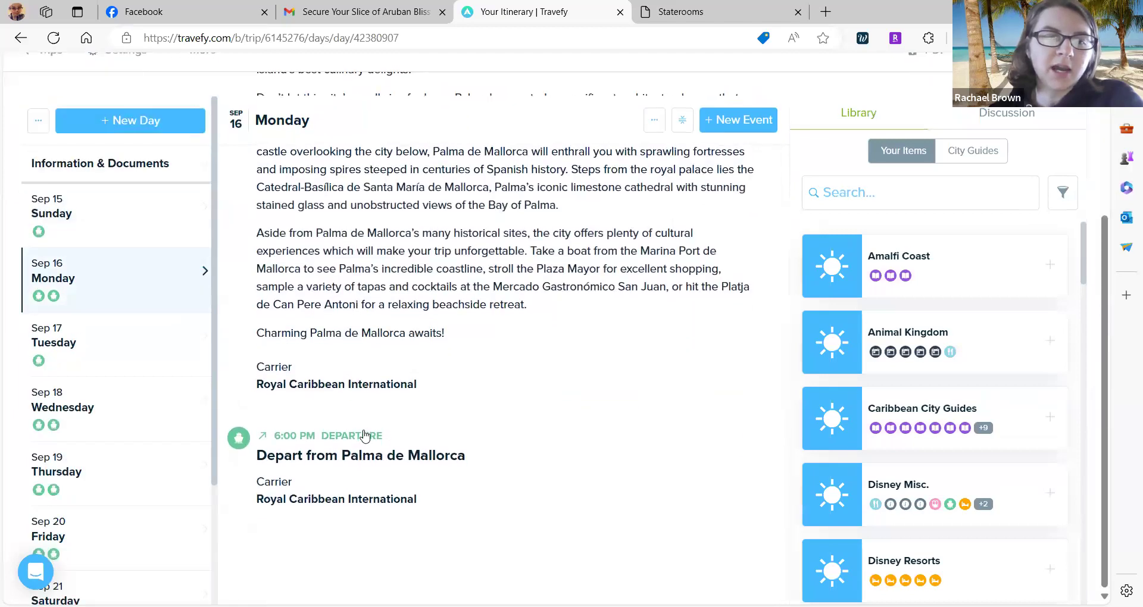
{"action": "scroll", "coordinate": [366, 435], "scroll_direction": "up", "scroll_amount": 3}
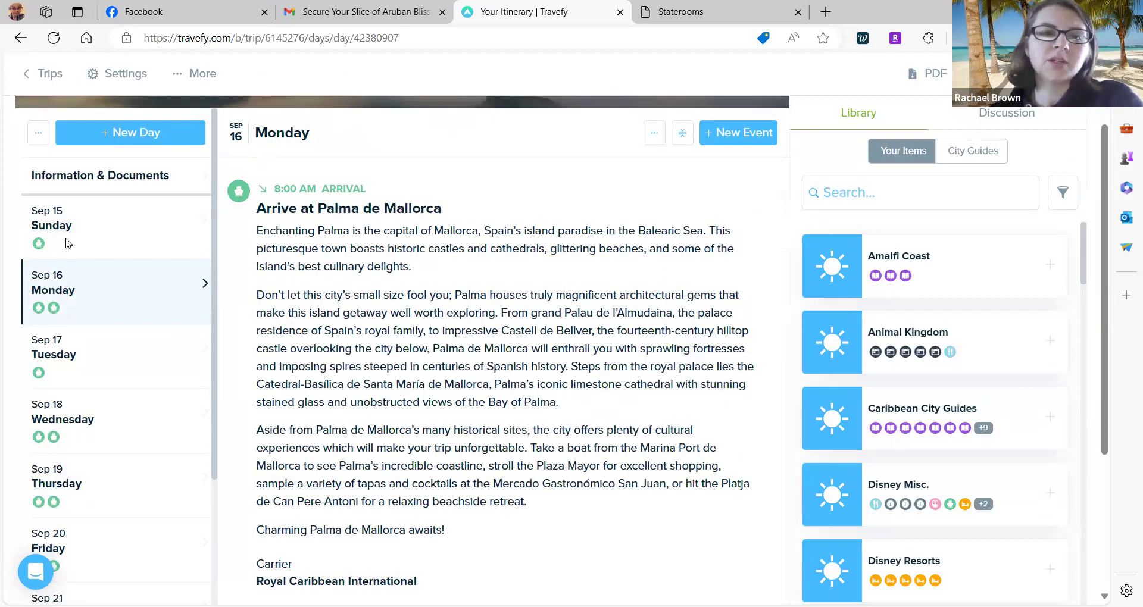
{"action": "left_click", "coordinate": [964, 153]}
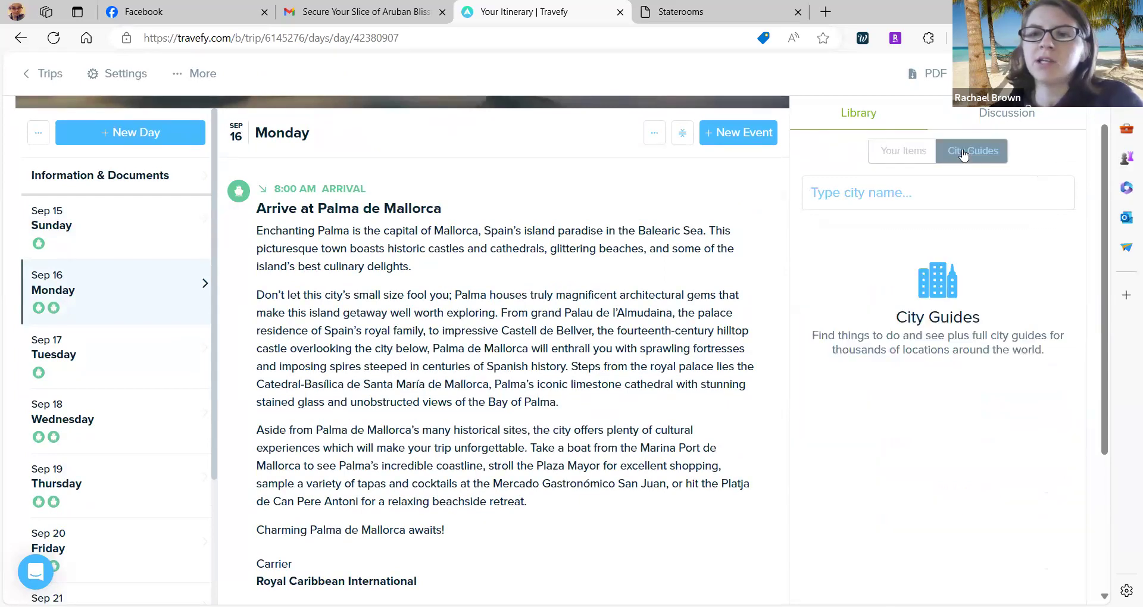
Search City Guides for 'Palma De Ma', then move through Tuesday Sep 17 to Wednesday Sep 18.
{"action": "left_click", "coordinate": [910, 180]}
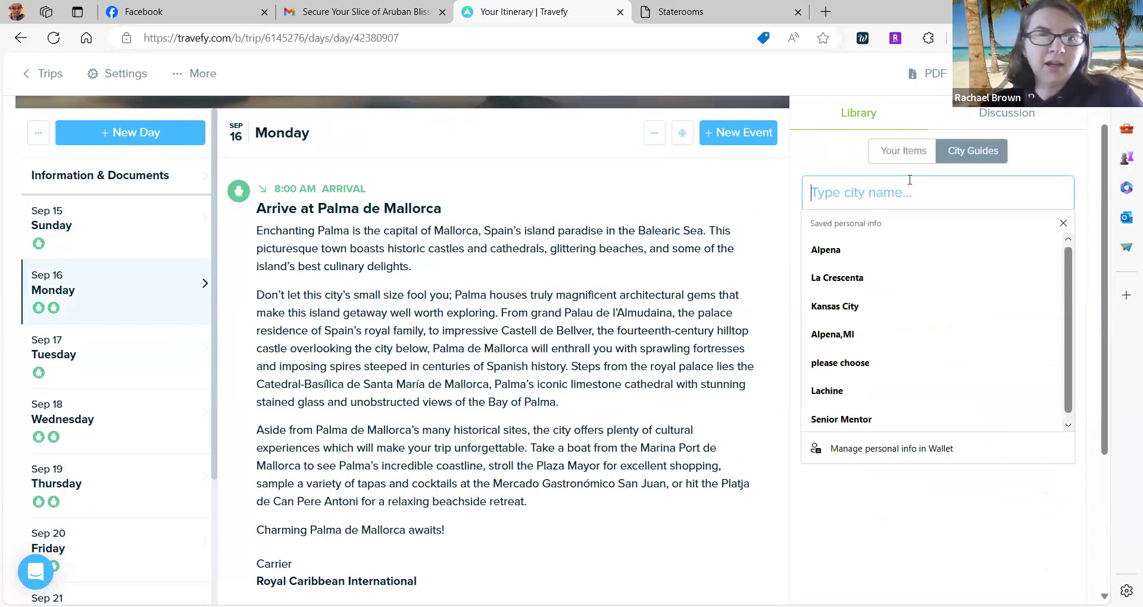
{"action": "type", "text": "Palma"}
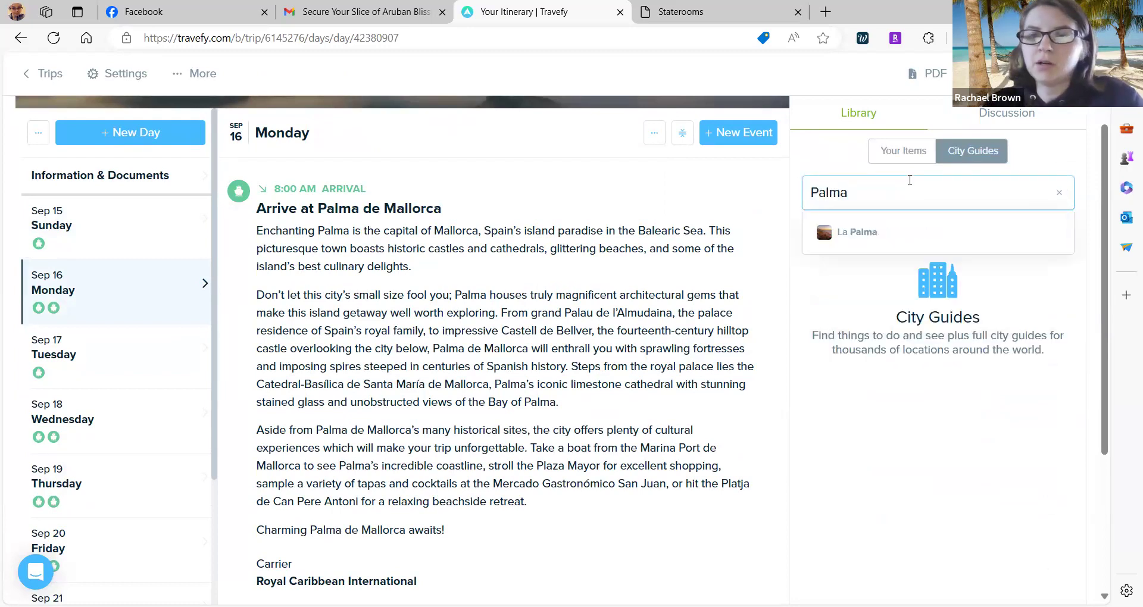
{"action": "type", "text": " D"}
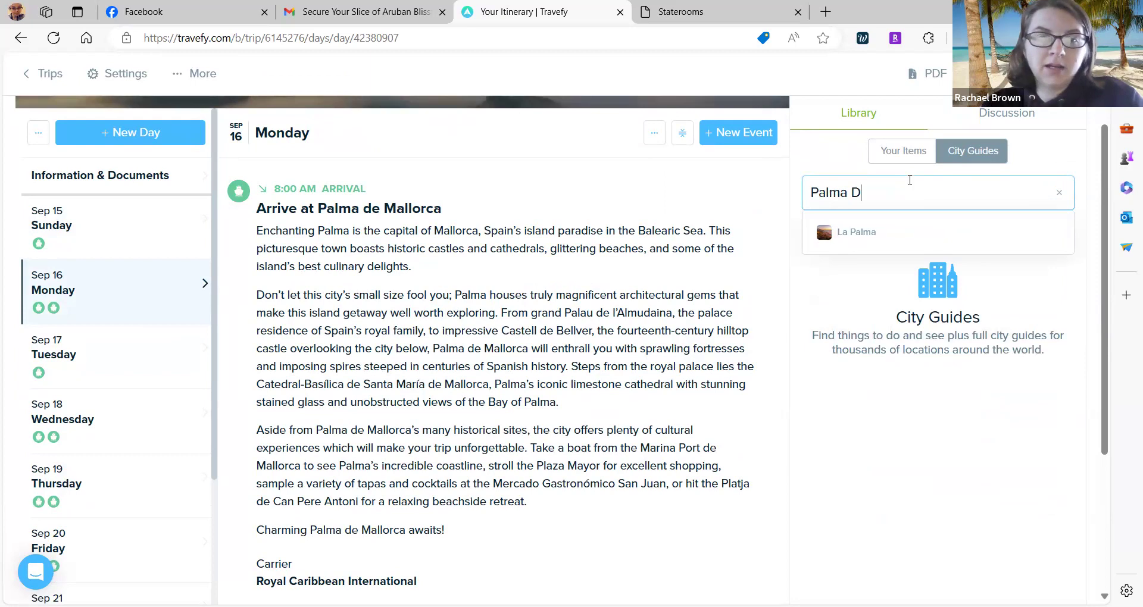
{"action": "type", "text": "e"}
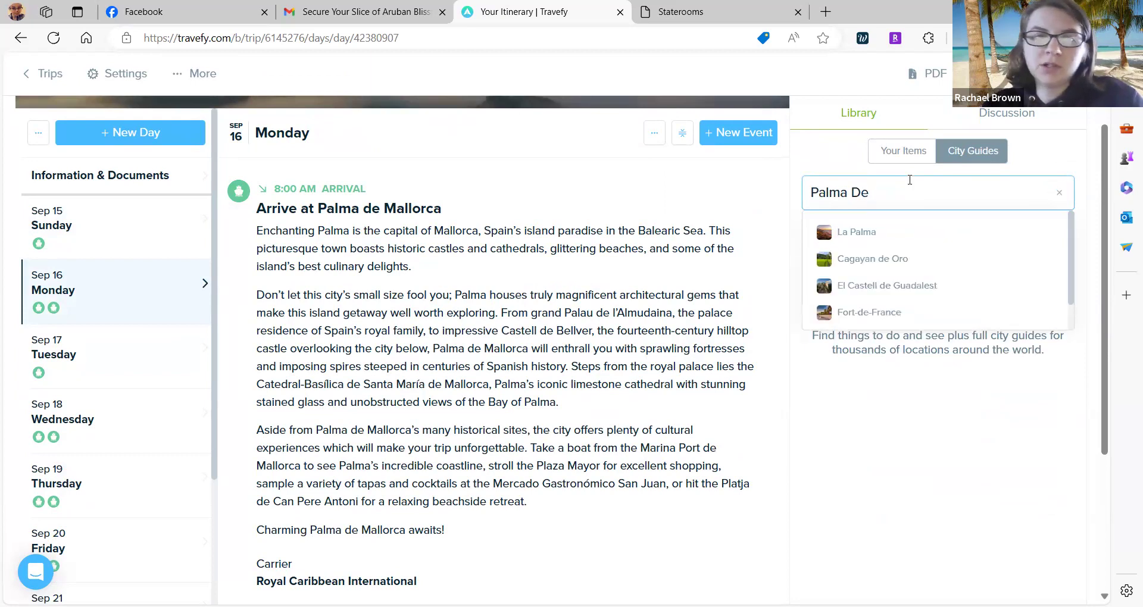
{"action": "type", "text": " Mallorca"}
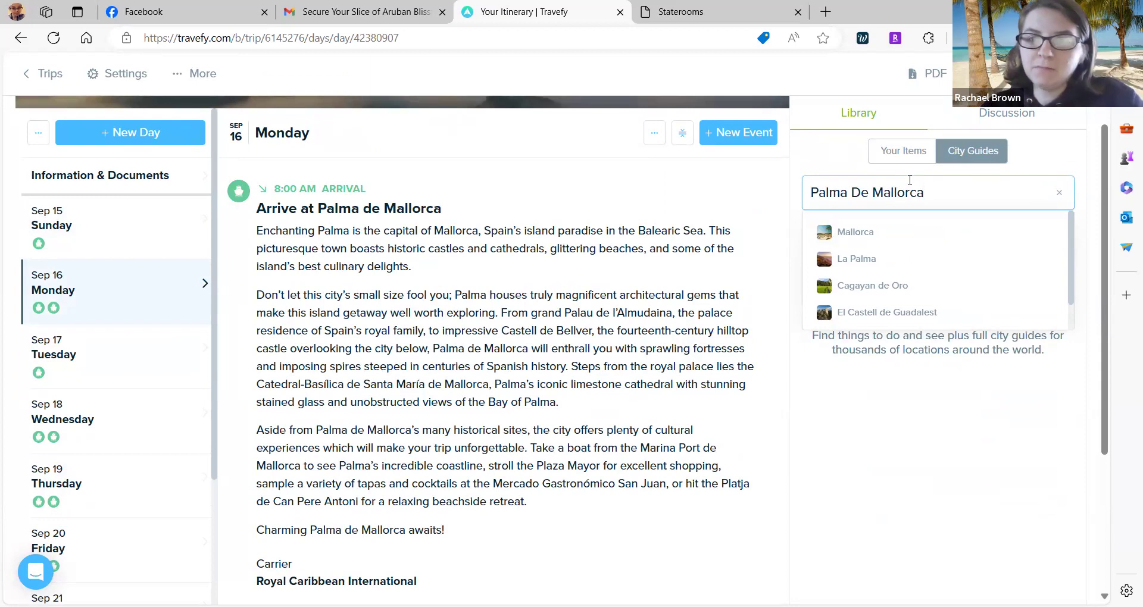
{"action": "left_click", "coordinate": [196, 362]}
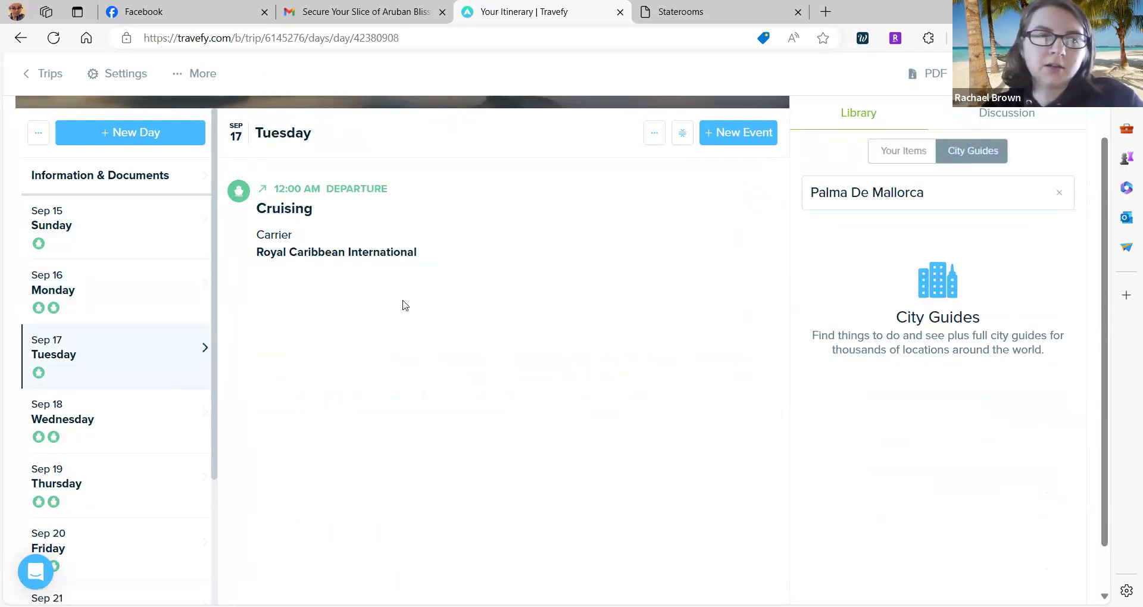
{"action": "left_click", "coordinate": [110, 428]}
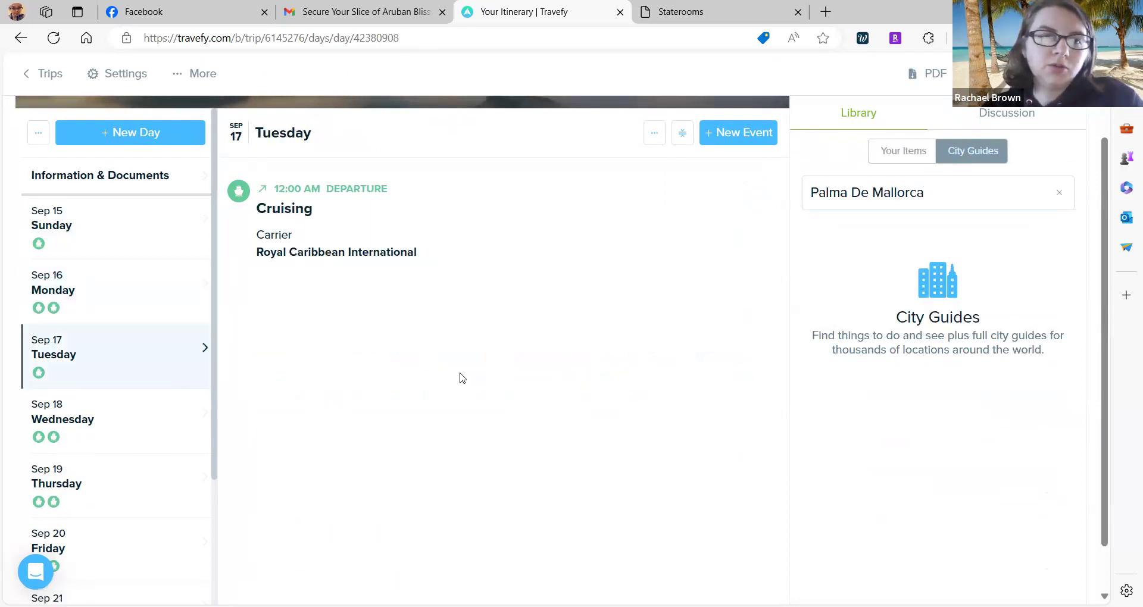
Add Florence's 'The City' guide section to Wednesday Sep 18, after the Florence departure.
{"action": "left_click", "coordinate": [1058, 193]}
{"action": "left_click", "coordinate": [946, 192]}
{"action": "type", "text": "Flo"}
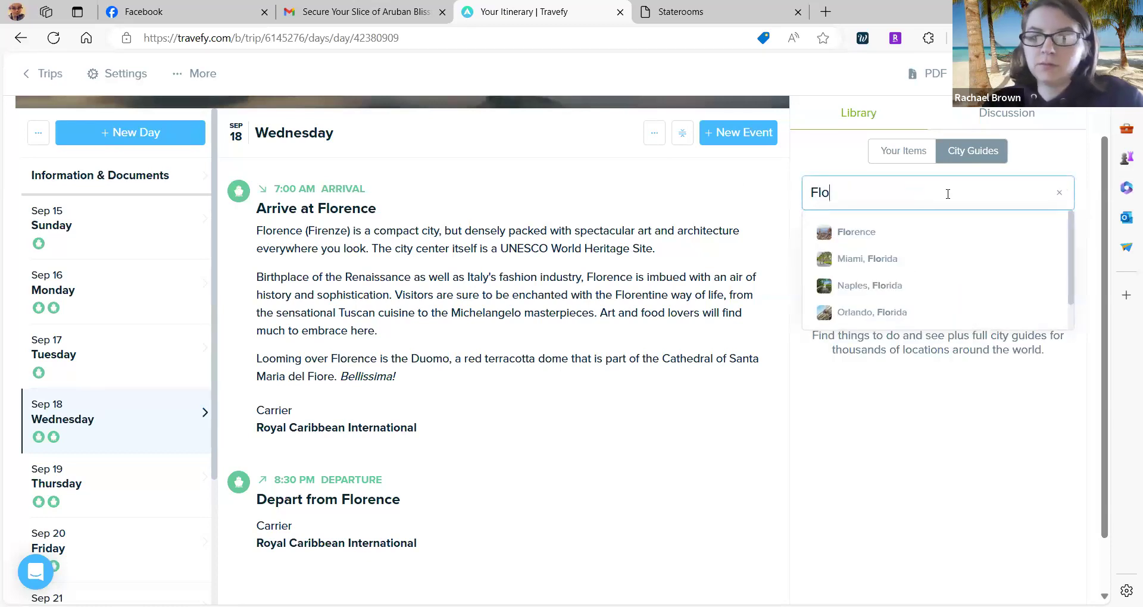
{"action": "left_click", "coordinate": [866, 234]}
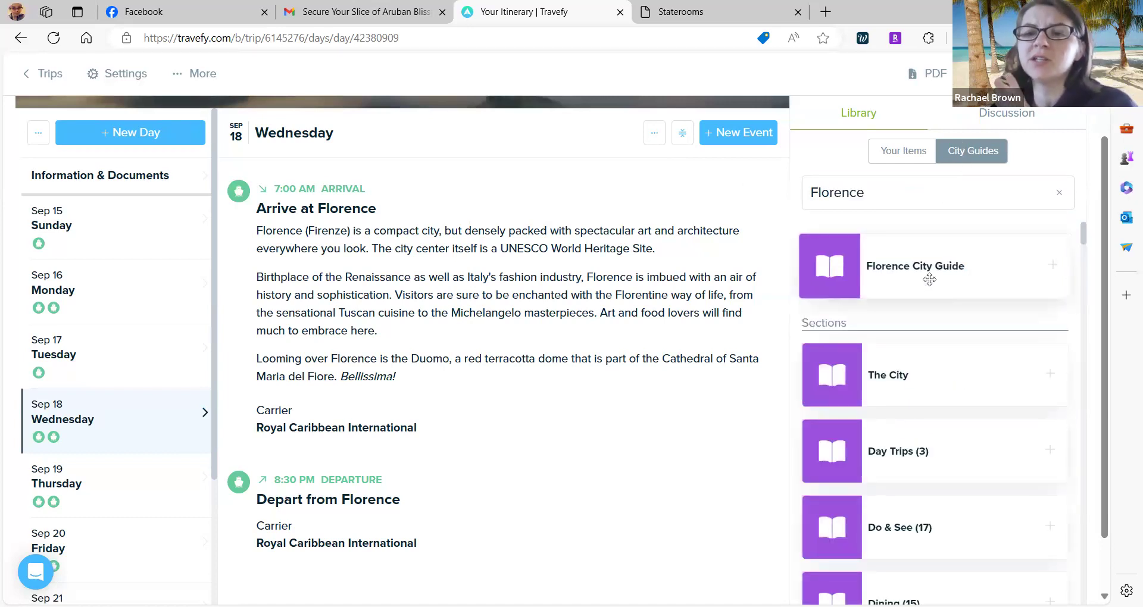
{"action": "scroll", "coordinate": [917, 273], "scroll_direction": "down", "scroll_amount": 2}
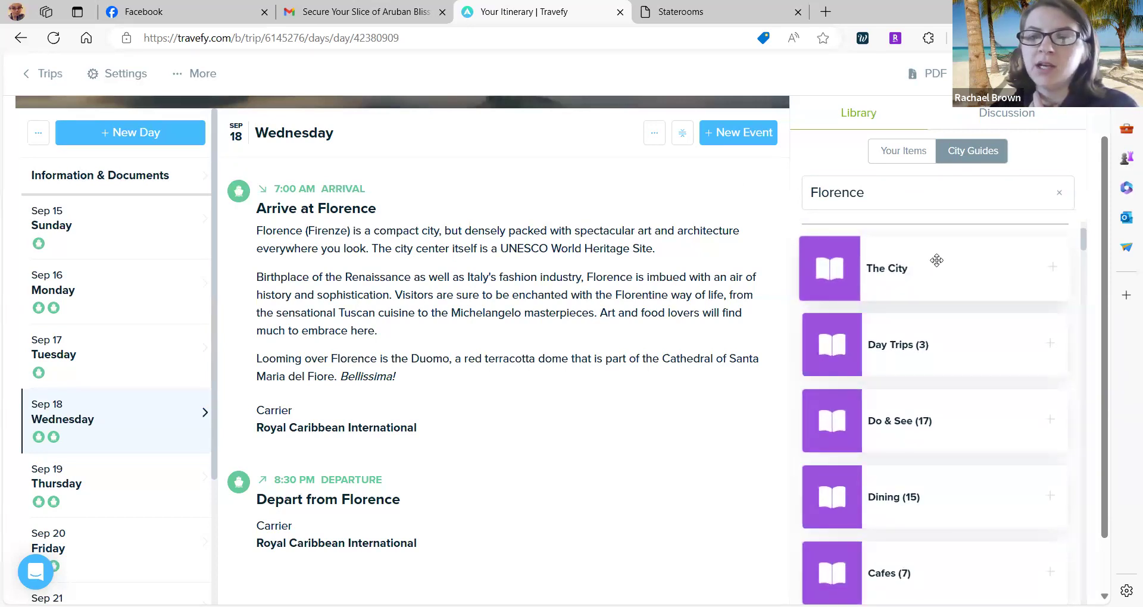
{"action": "left_click_drag", "start_coordinate": [936, 260], "coordinate": [350, 512]}
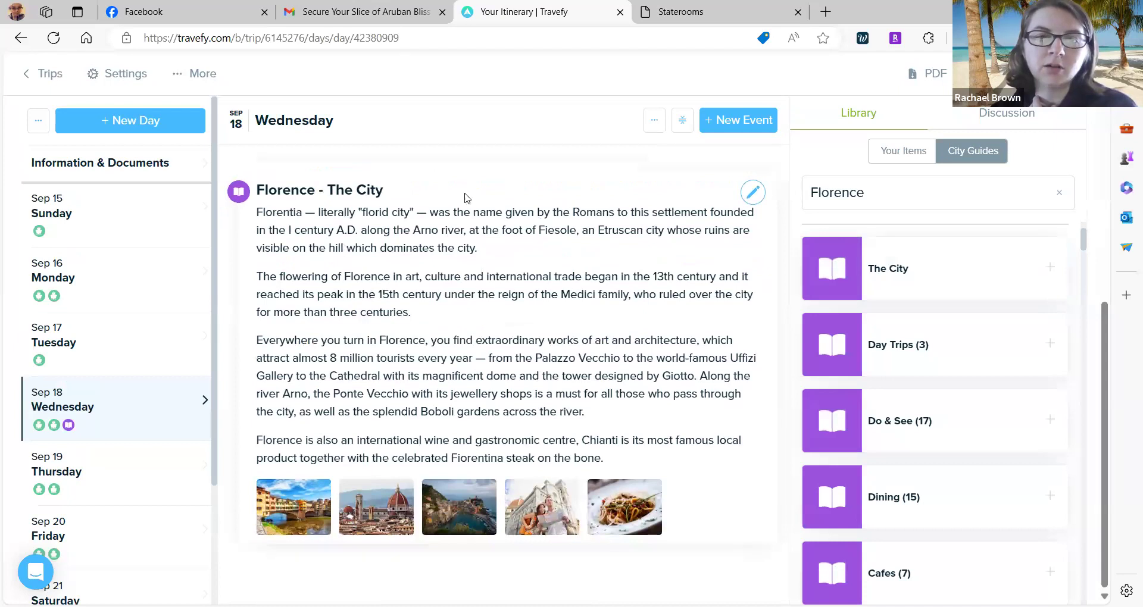
Scroll through the Florence - The City guide entry on Wednesday Sep 18 to review its text and photos.
{"action": "scroll", "coordinate": [918, 421], "scroll_direction": "down", "scroll_amount": 2}
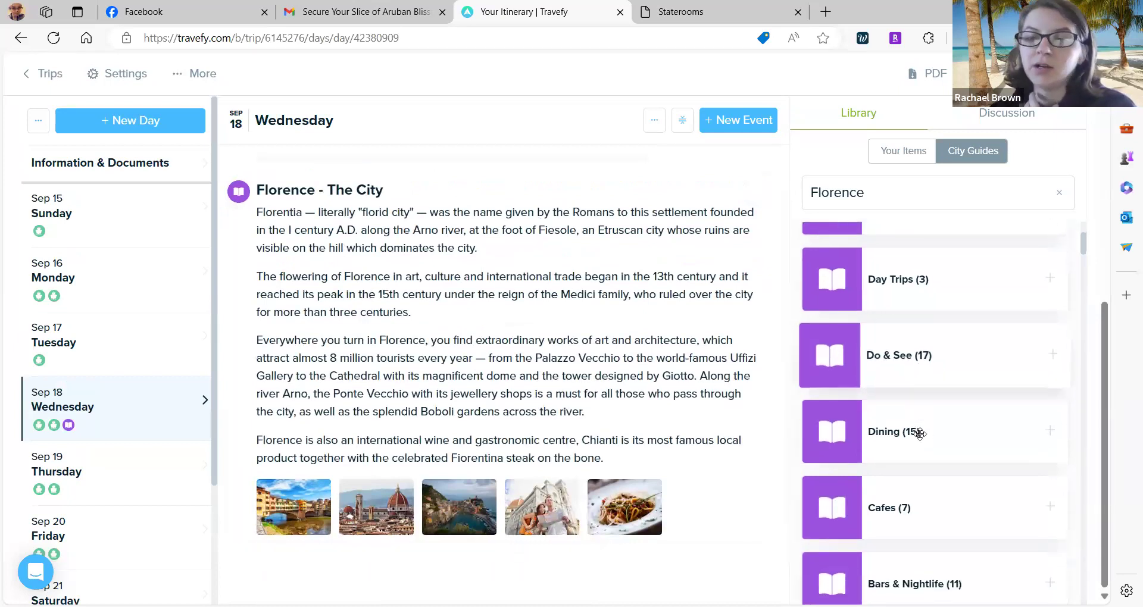
{"action": "scroll", "coordinate": [922, 479], "scroll_direction": "down", "scroll_amount": 2}
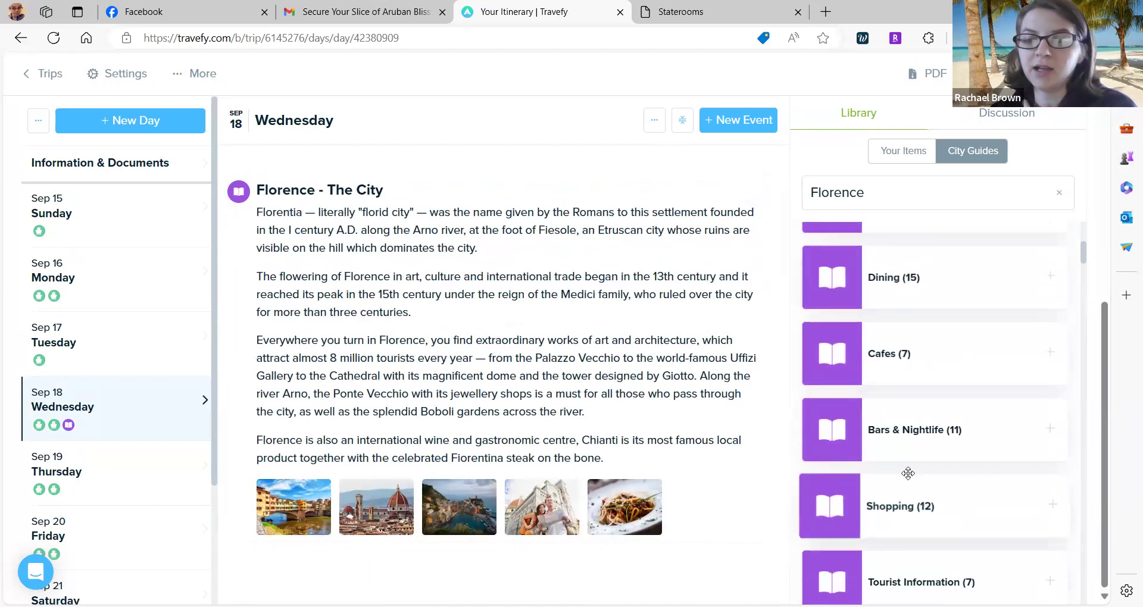
{"action": "scroll", "coordinate": [908, 500], "scroll_direction": "down", "scroll_amount": 2}
{"action": "scroll", "coordinate": [842, 439], "scroll_direction": "down", "scroll_amount": 4}
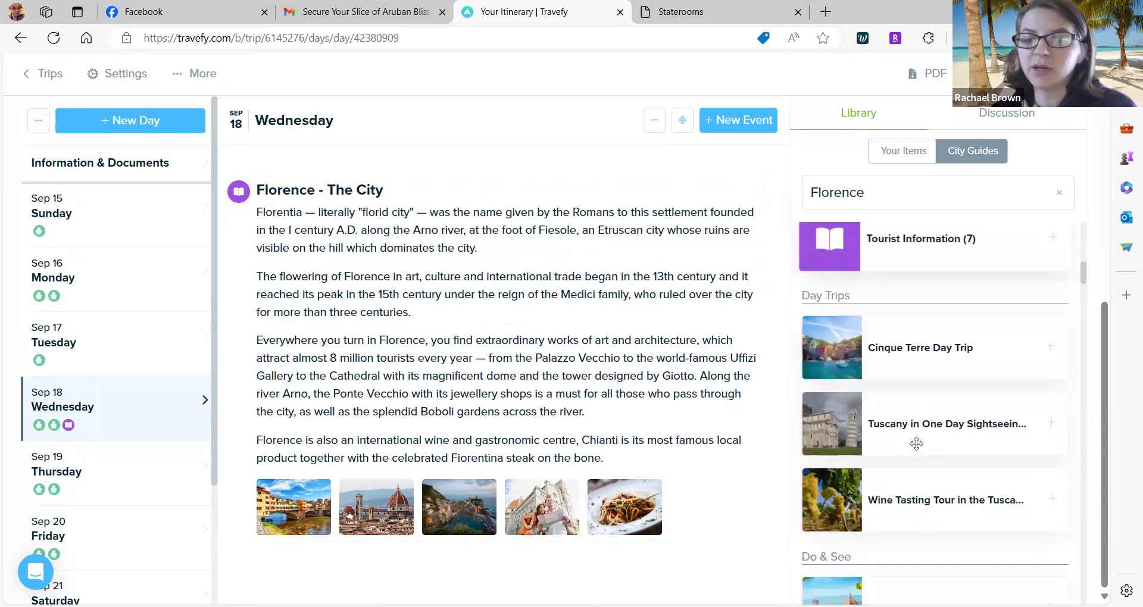
{"action": "scroll", "coordinate": [923, 270], "scroll_direction": "up", "scroll_amount": 2}
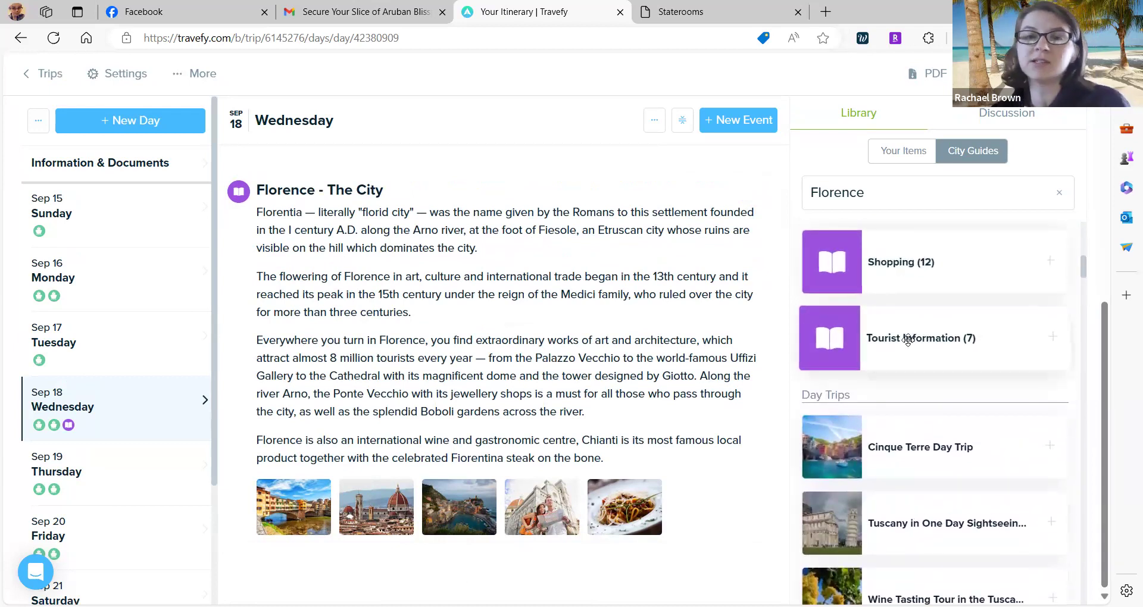
{"action": "scroll", "coordinate": [911, 347], "scroll_direction": "down", "scroll_amount": 1}
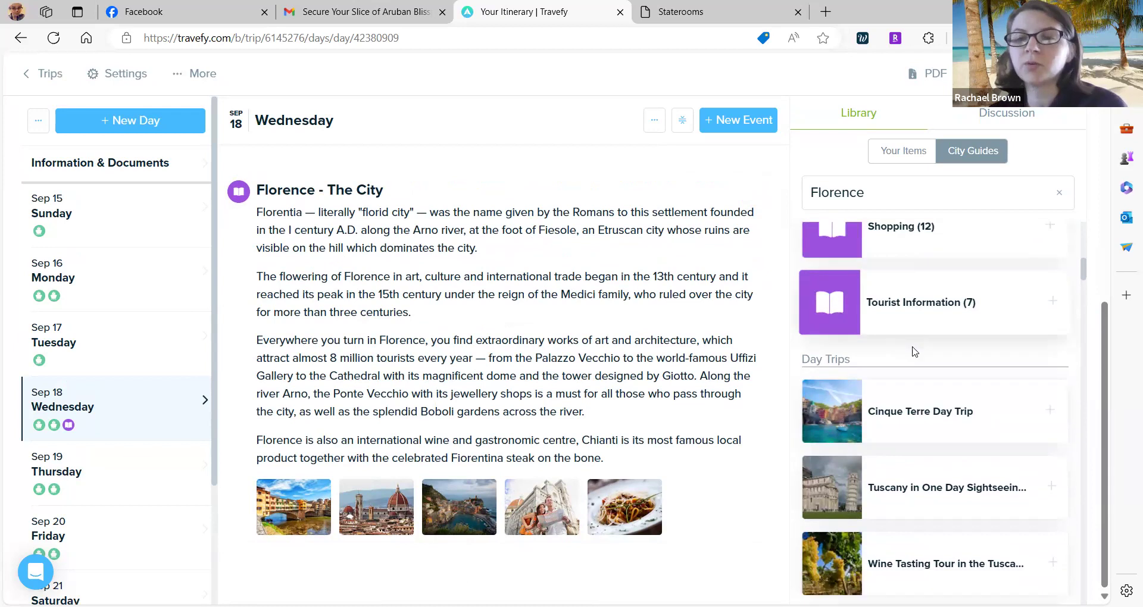
{"action": "scroll", "coordinate": [933, 310], "scroll_direction": "down", "scroll_amount": 2}
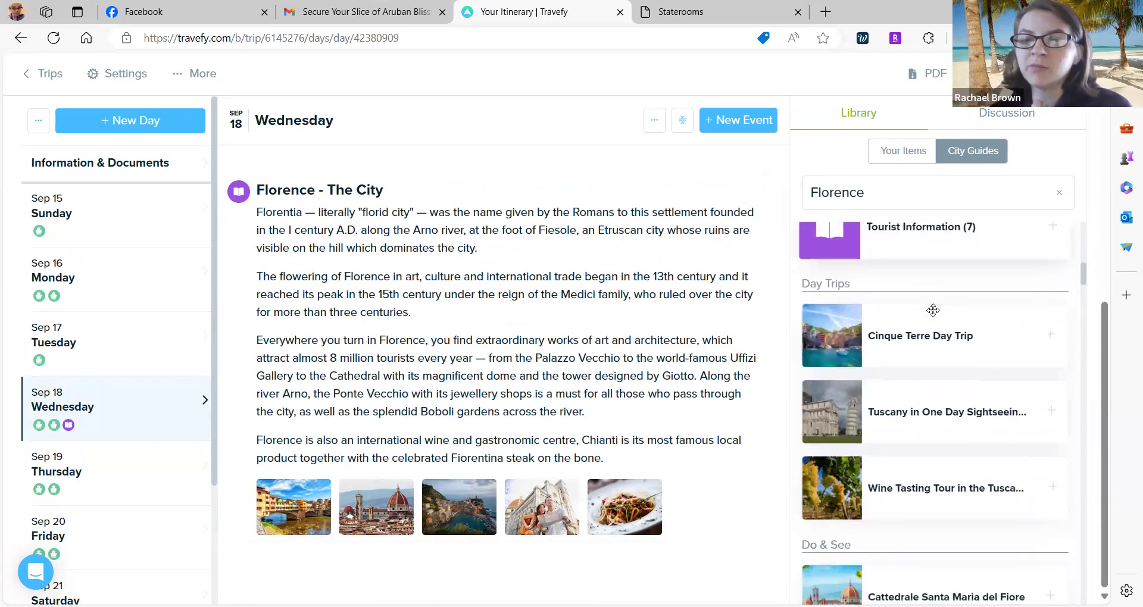
{"action": "scroll", "coordinate": [932, 470], "scroll_direction": "down", "scroll_amount": 1}
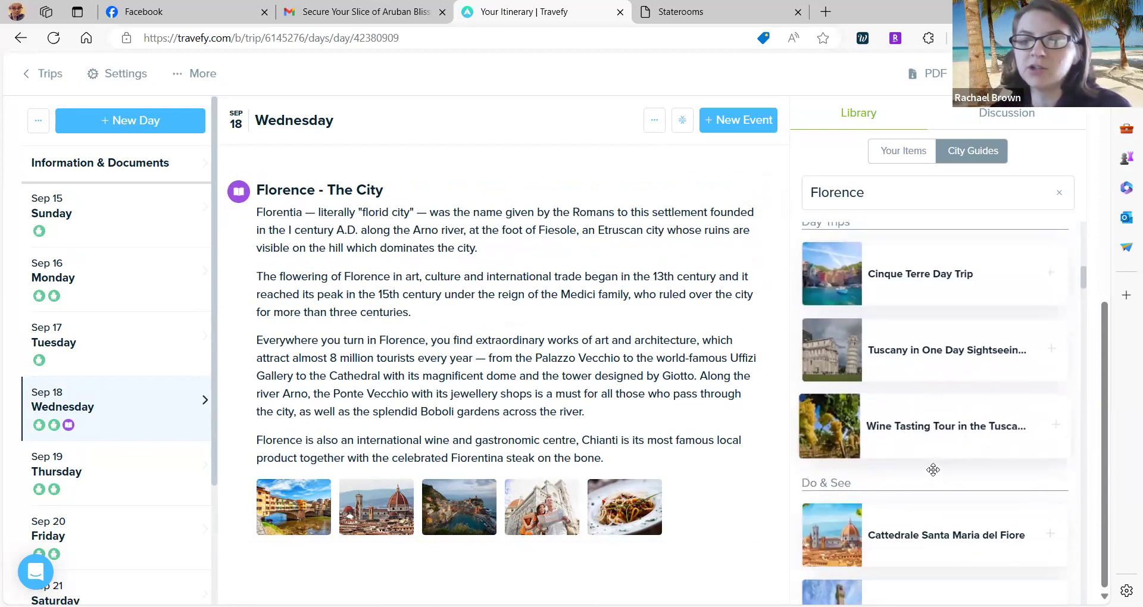
{"action": "scroll", "coordinate": [933, 470], "scroll_direction": "up", "scroll_amount": 1}
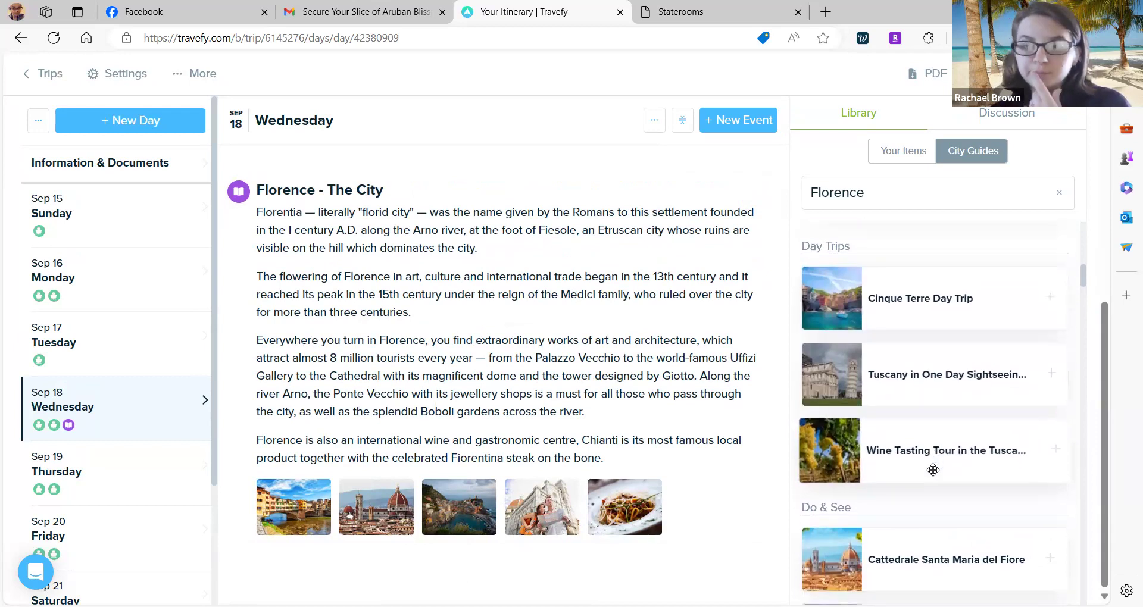
{"action": "scroll", "coordinate": [933, 469], "scroll_direction": "down", "scroll_amount": 3}
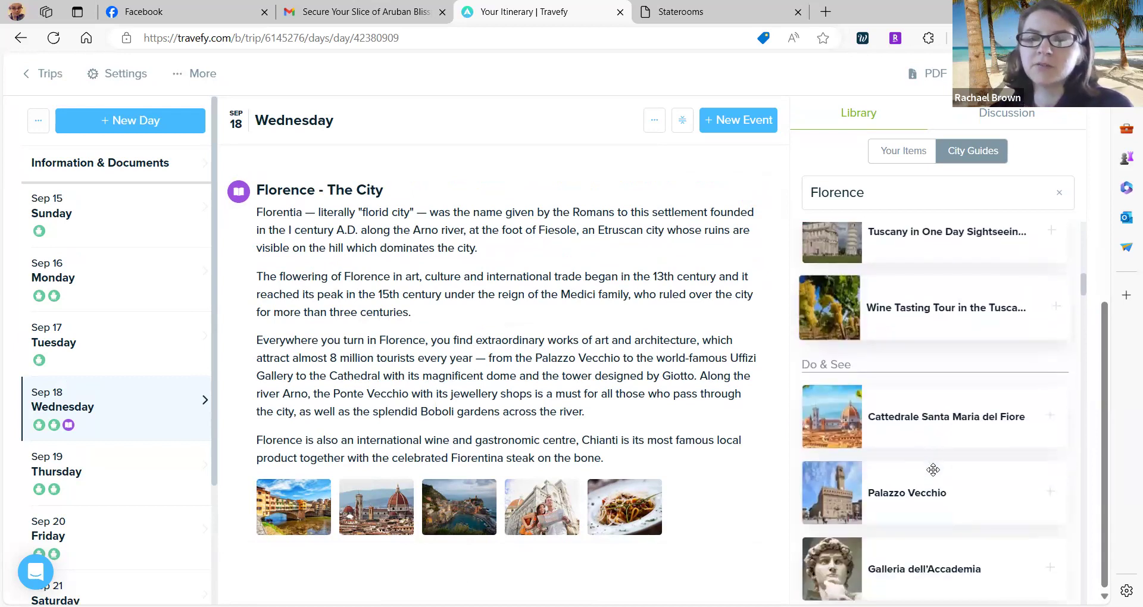
{"action": "scroll", "coordinate": [933, 470], "scroll_direction": "down", "scroll_amount": 2}
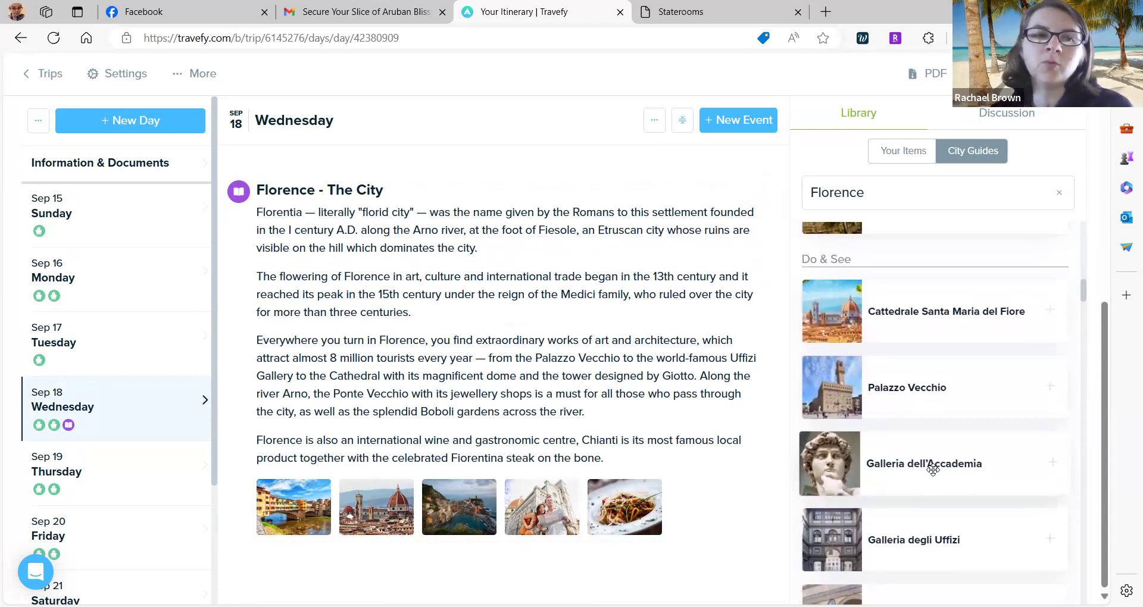
{"action": "scroll", "coordinate": [932, 453], "scroll_direction": "down", "scroll_amount": 1}
Add the Florence City Hop-on Hop-off Tour to Wednesday Sep 18 and open it for editing.
{"action": "scroll", "coordinate": [938, 280], "scroll_direction": "up", "scroll_amount": 3}
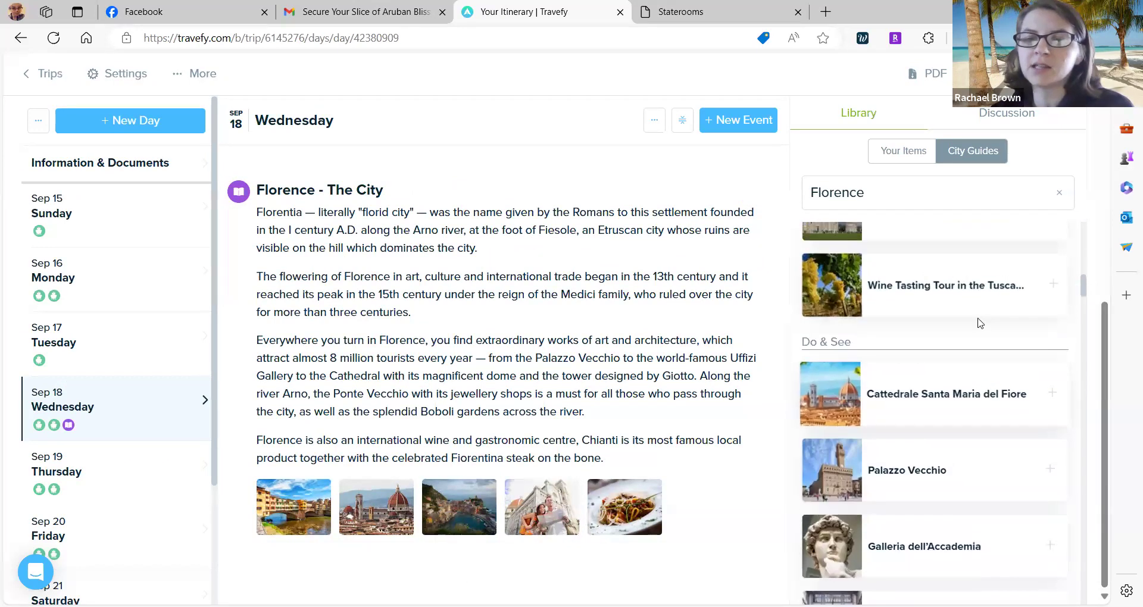
{"action": "scroll", "coordinate": [956, 428], "scroll_direction": "down", "scroll_amount": 3}
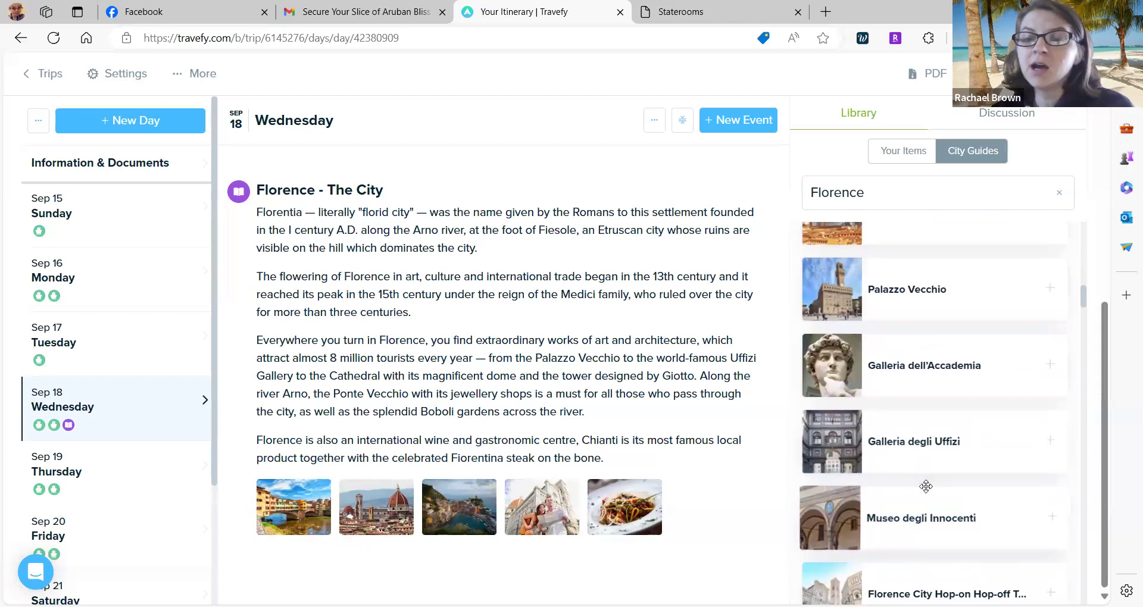
{"action": "scroll", "coordinate": [953, 431], "scroll_direction": "down", "scroll_amount": 3}
{"action": "left_click_drag", "start_coordinate": [926, 438], "coordinate": [535, 531]}
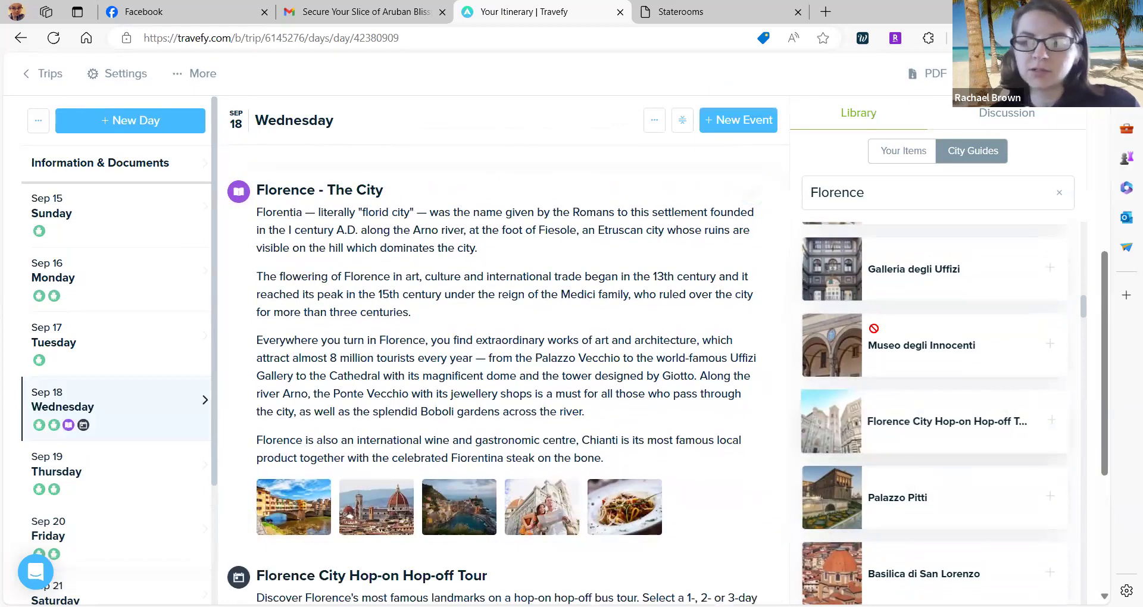
{"action": "scroll", "coordinate": [692, 327], "scroll_direction": "down", "scroll_amount": 5}
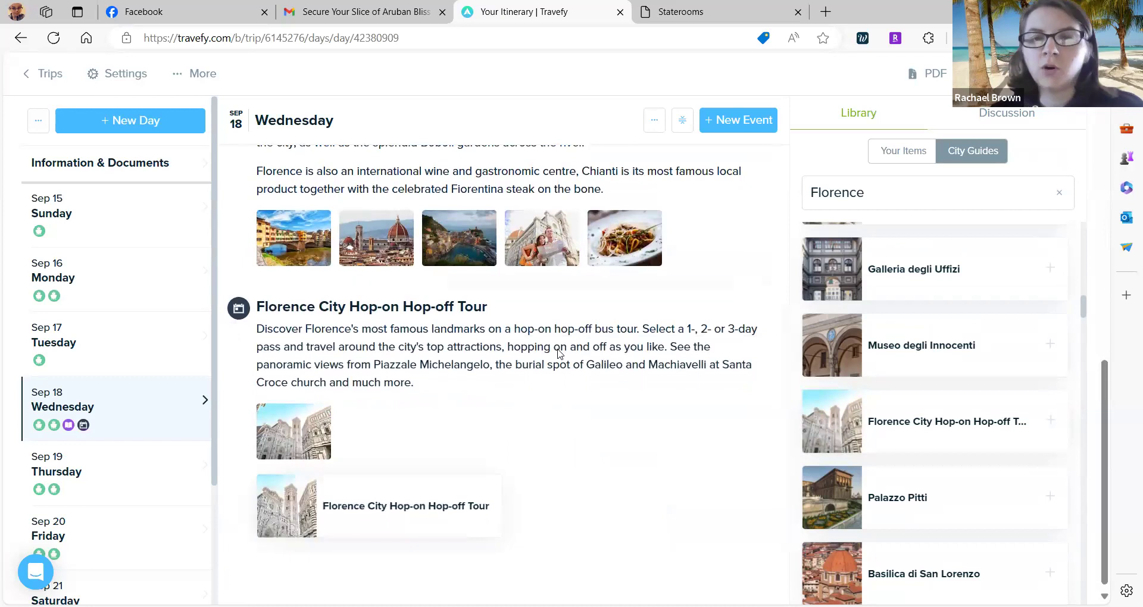
{"action": "scroll", "coordinate": [564, 433], "scroll_direction": "down", "scroll_amount": 1}
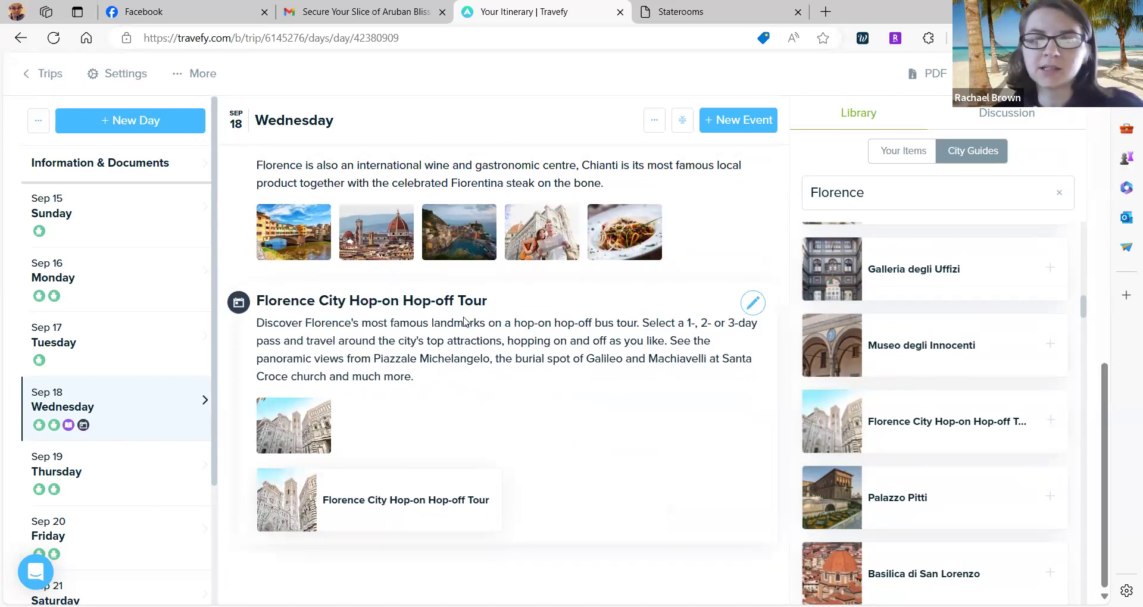
{"action": "left_click", "coordinate": [751, 304]}
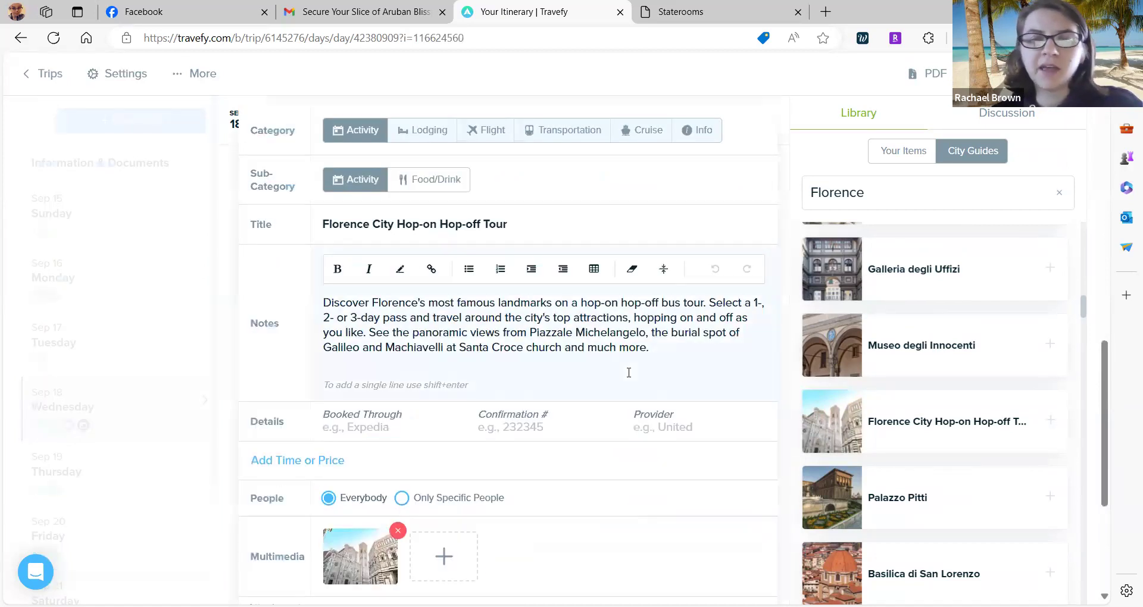
{"action": "scroll", "coordinate": [627, 374], "scroll_direction": "down", "scroll_amount": 3}
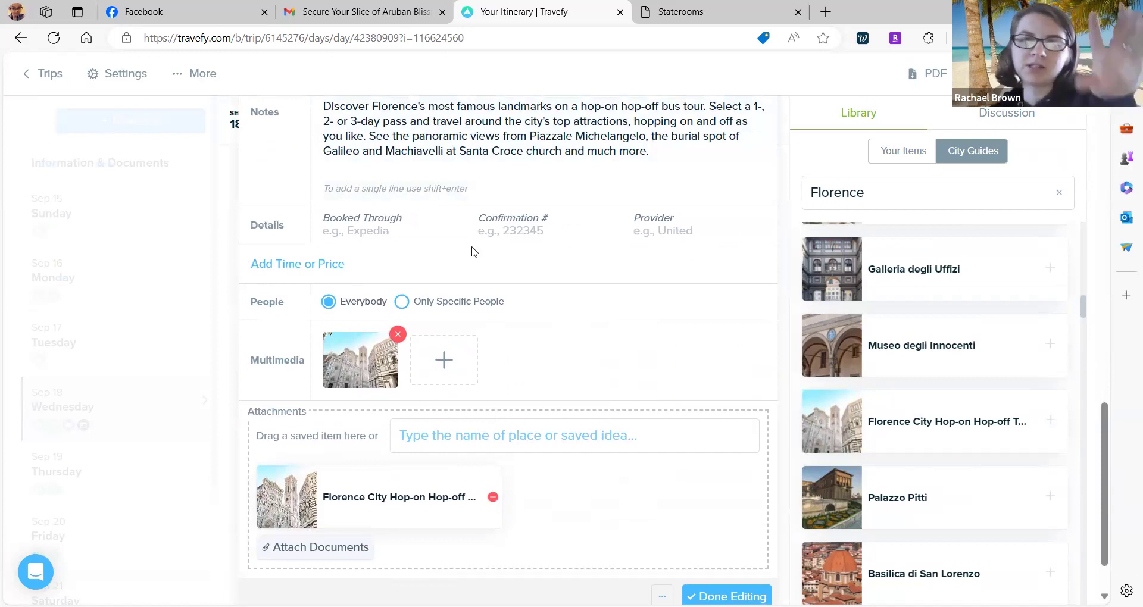
{"action": "scroll", "coordinate": [502, 150], "scroll_direction": "up", "scroll_amount": 3}
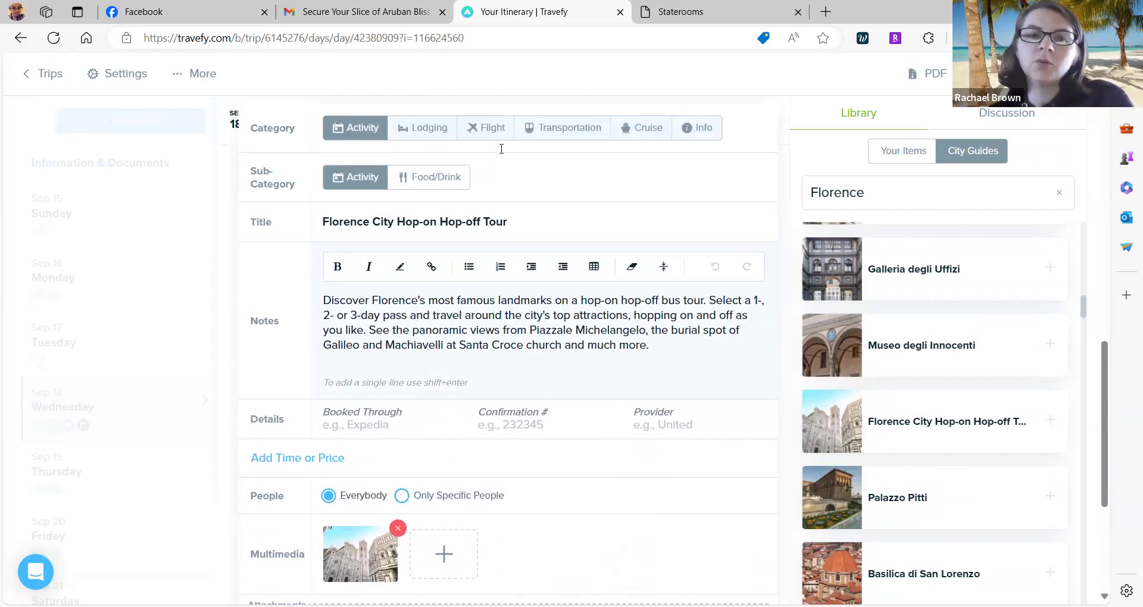
{"action": "scroll", "coordinate": [502, 149], "scroll_direction": "down", "scroll_amount": 2}
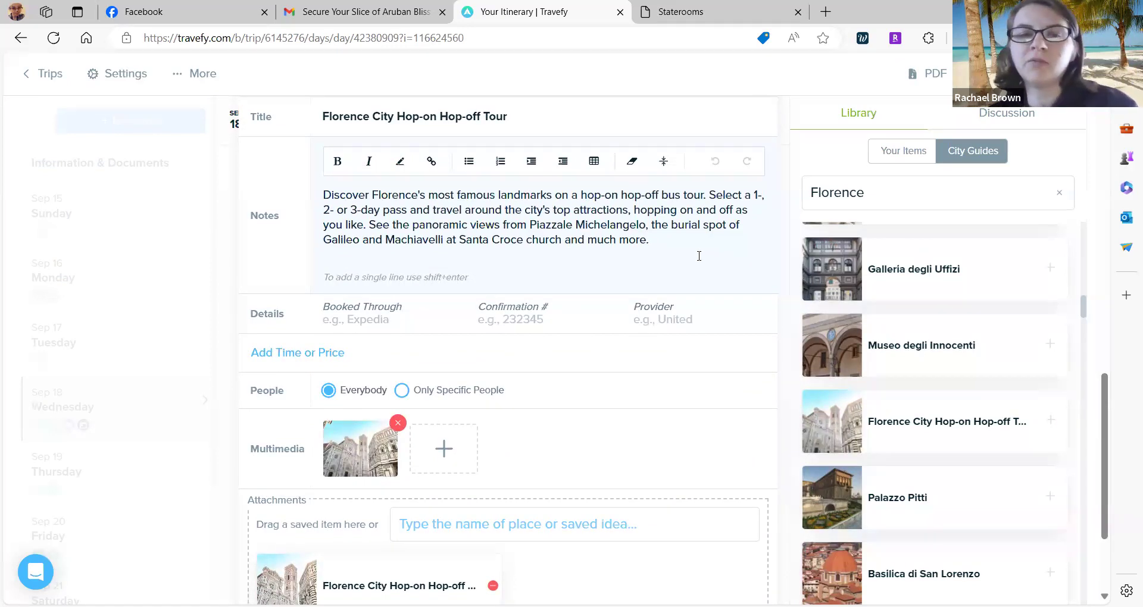
{"action": "scroll", "coordinate": [699, 256], "scroll_direction": "down", "scroll_amount": 3}
{"action": "left_click", "coordinate": [725, 526]}
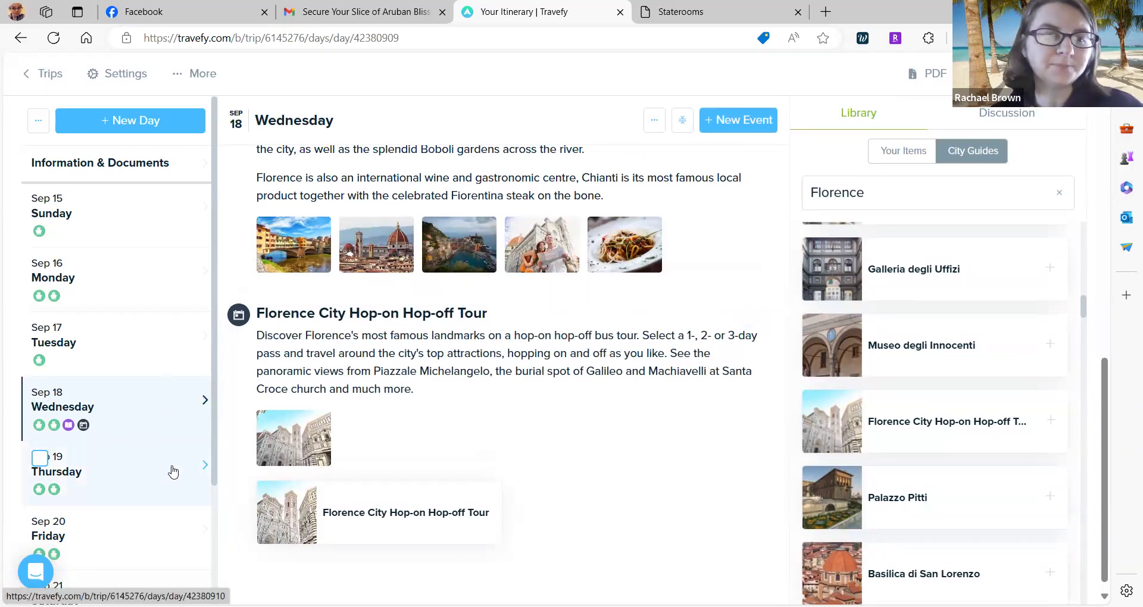
Review Thursday Sep 19's Arrive at Rome and Depart from Rome events, then return to the trips list.
{"action": "left_click", "coordinate": [204, 468]}
{"action": "scroll", "coordinate": [446, 400], "scroll_direction": "down", "scroll_amount": 1}
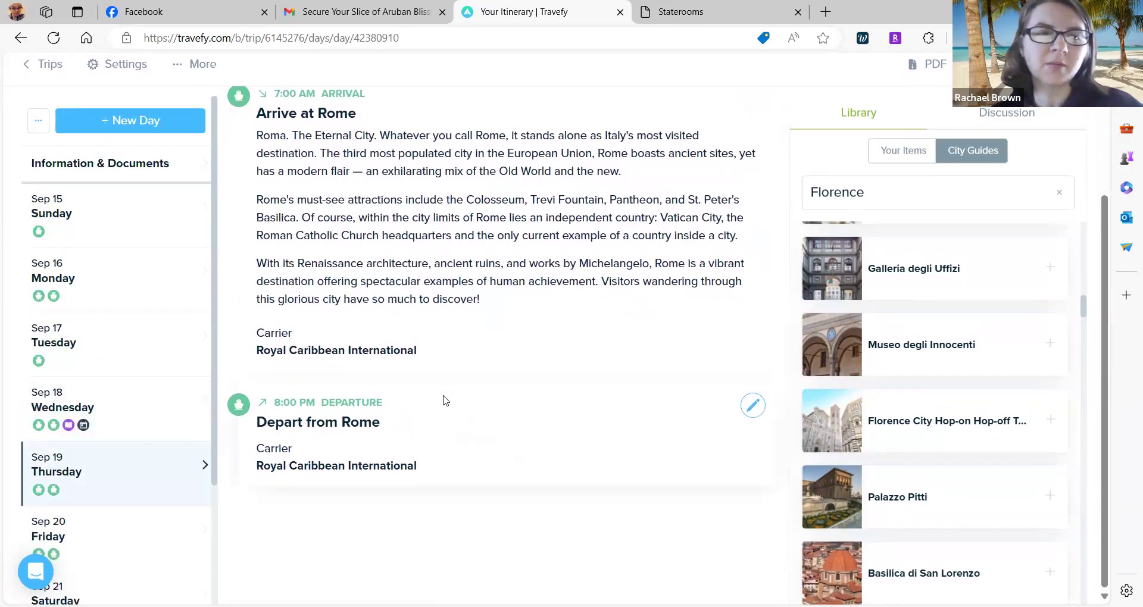
{"action": "scroll", "coordinate": [134, 405], "scroll_direction": "down", "scroll_amount": 1}
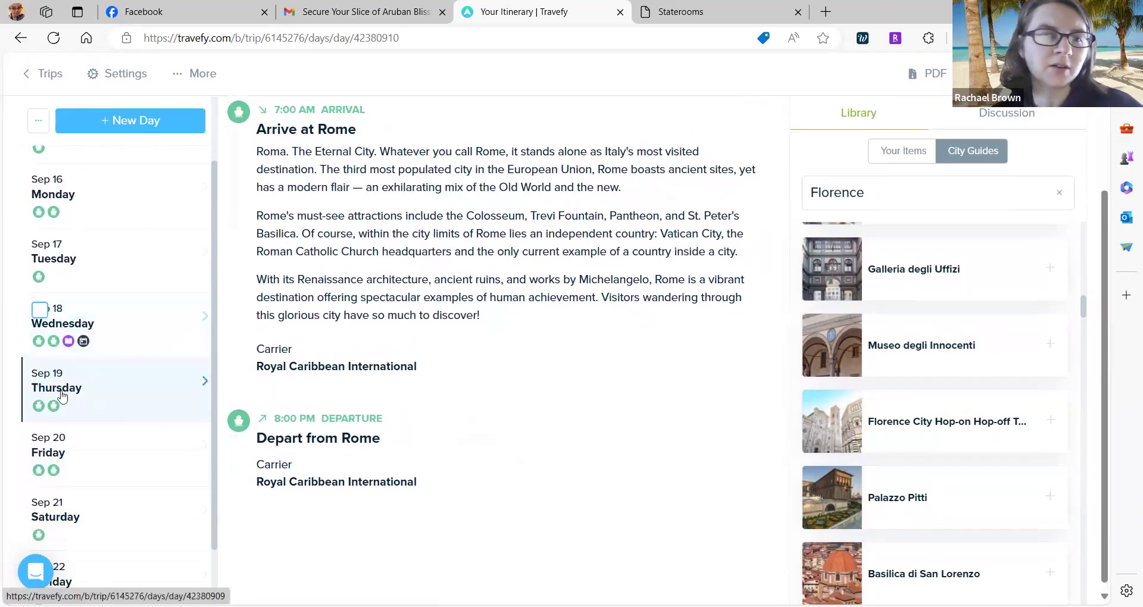
{"action": "scroll", "coordinate": [90, 417], "scroll_direction": "up", "scroll_amount": 1}
{"action": "scroll", "coordinate": [401, 260], "scroll_direction": "up", "scroll_amount": 3}
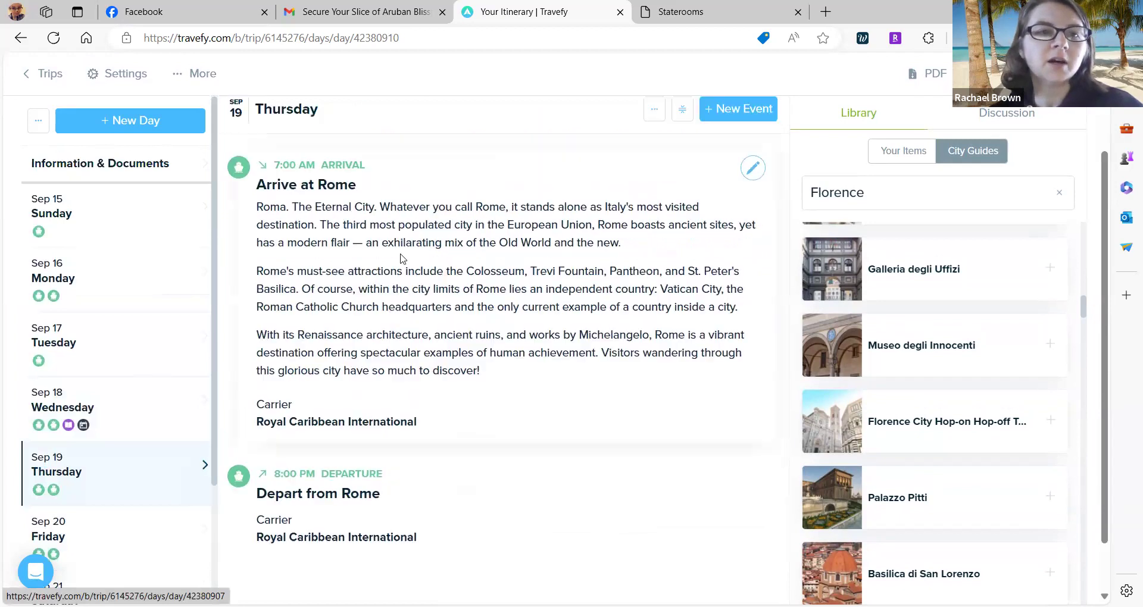
{"action": "left_click", "coordinate": [54, 83]}
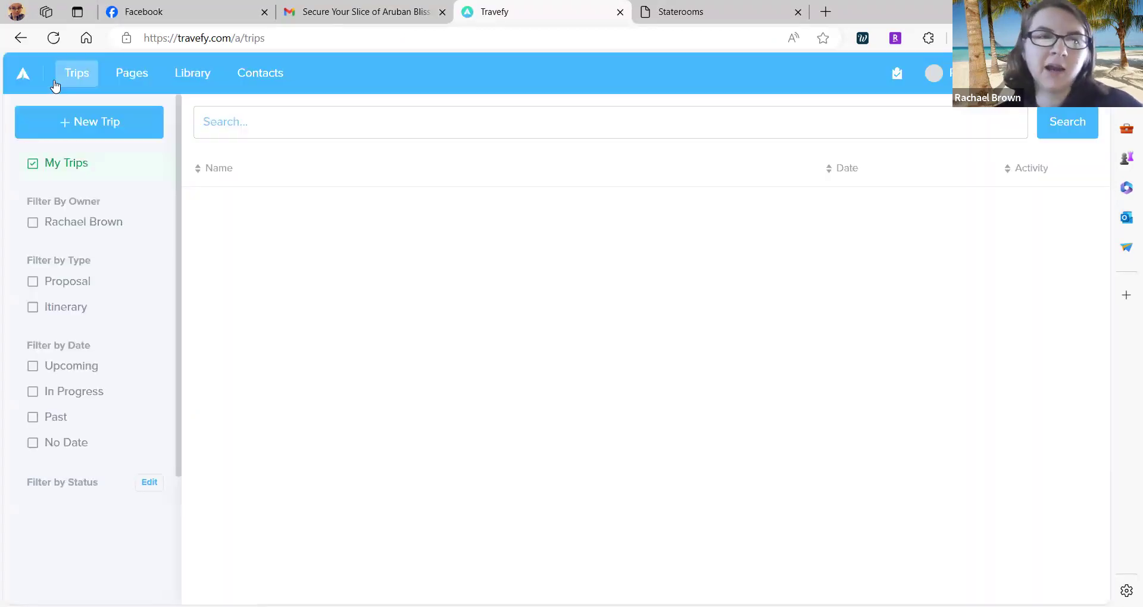
Preview the Adults Only Cruise Adventure trip's public itinerary in a new tab.
{"action": "left_click", "coordinate": [400, 275]}
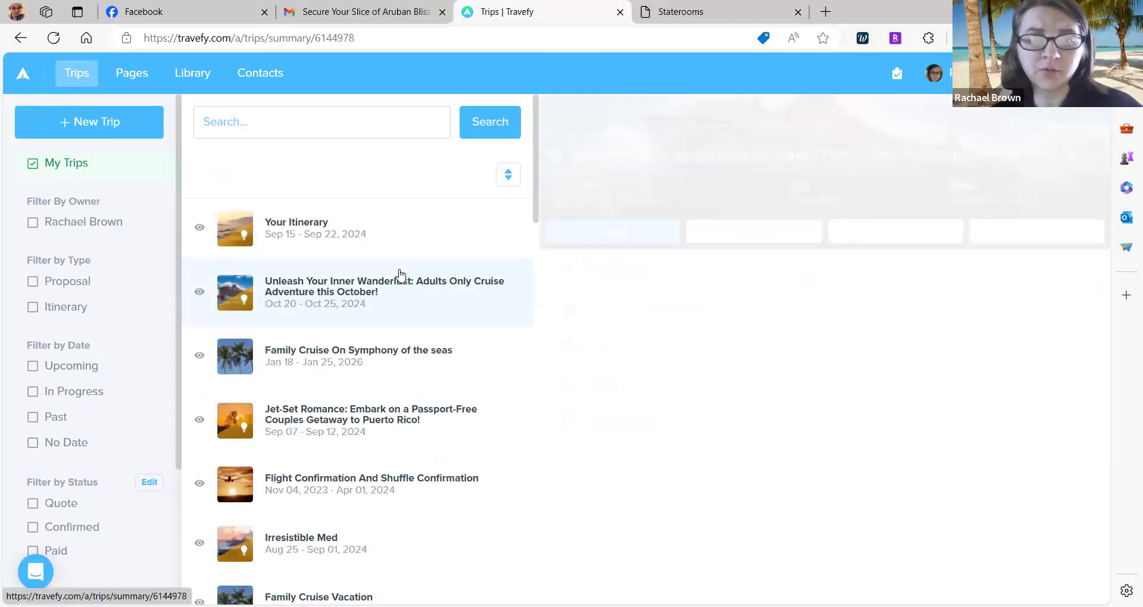
{"action": "left_click", "coordinate": [728, 234]}
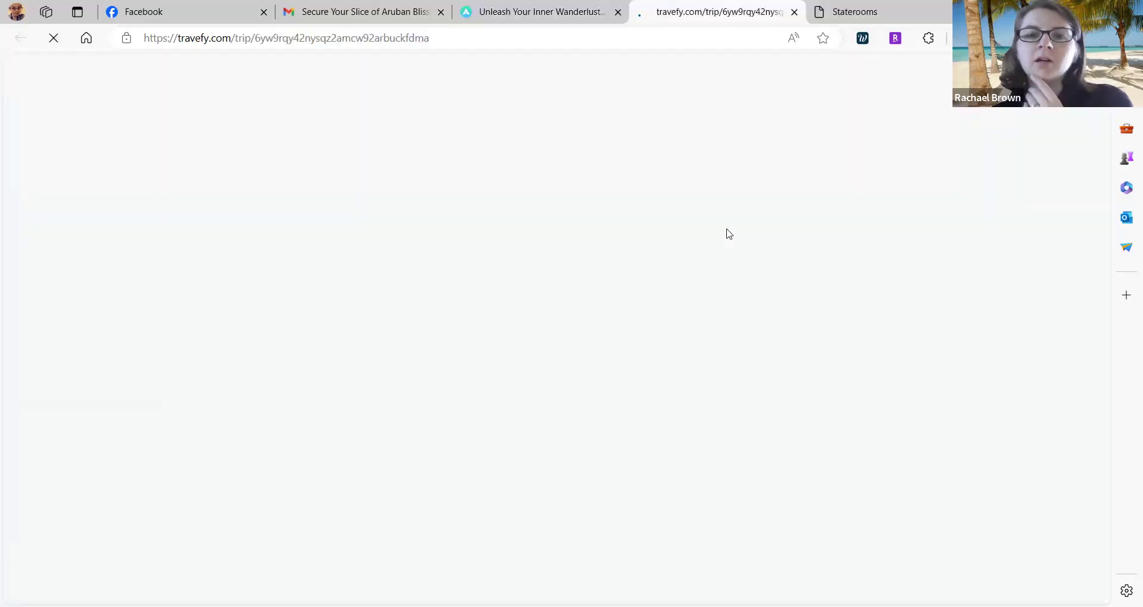
{"action": "scroll", "coordinate": [328, 400], "scroll_direction": "down", "scroll_amount": 3}
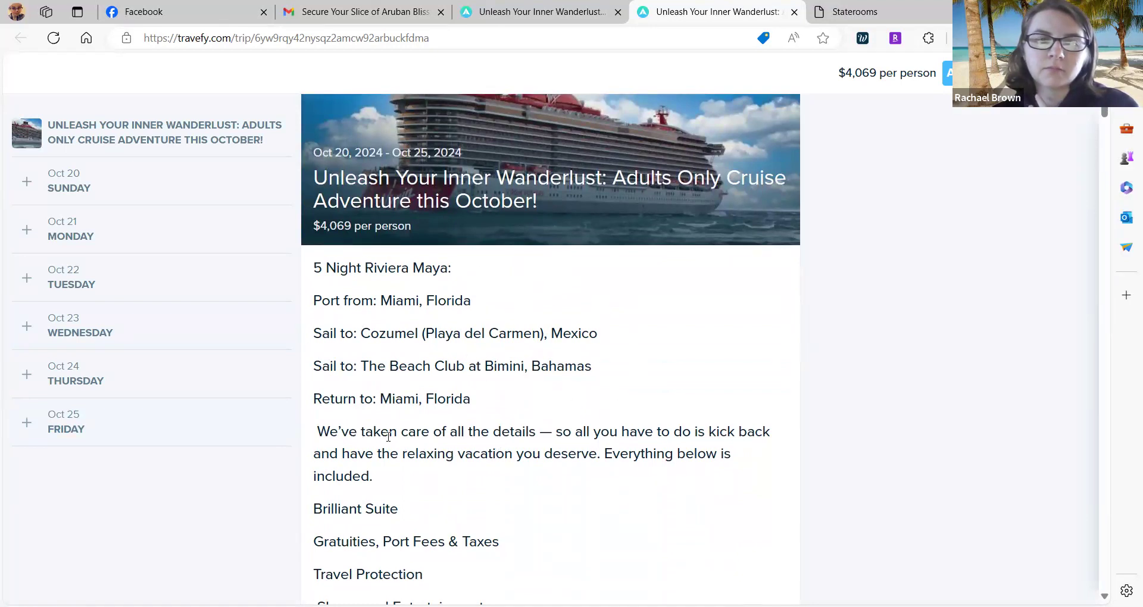
{"action": "scroll", "coordinate": [458, 369], "scroll_direction": "down", "scroll_amount": 1}
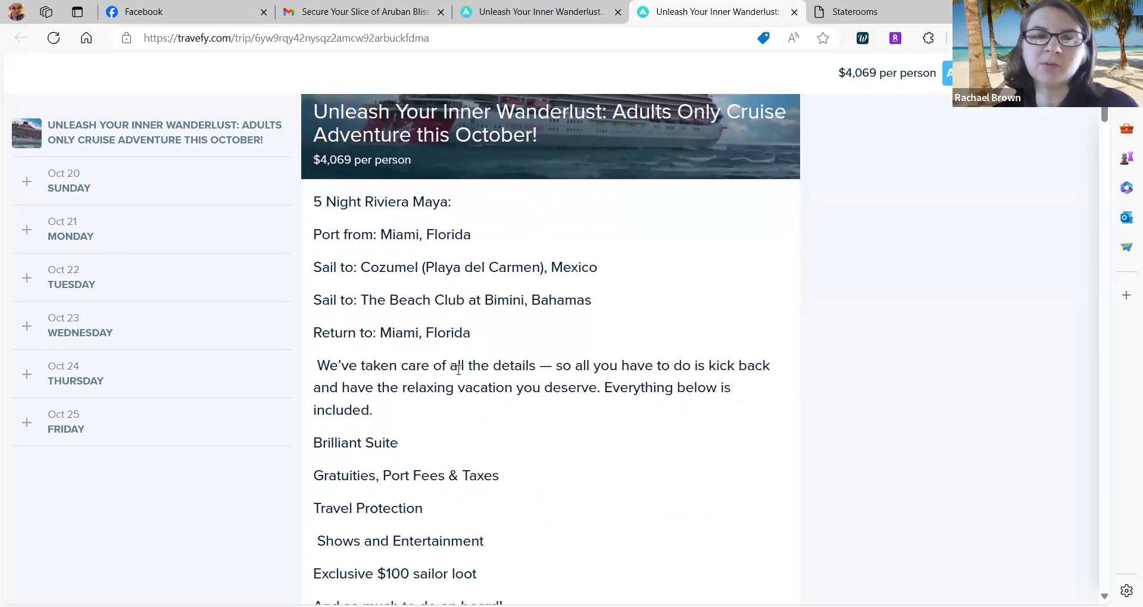
{"action": "scroll", "coordinate": [545, 356], "scroll_direction": "up", "scroll_amount": 3}
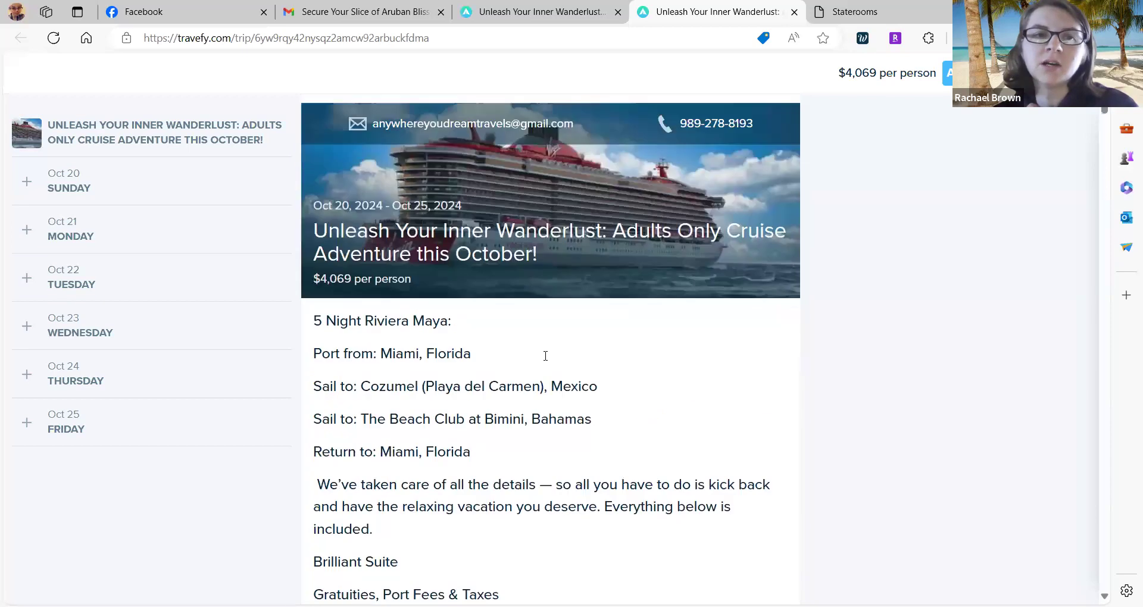
{"action": "scroll", "coordinate": [545, 357], "scroll_direction": "down", "scroll_amount": 2}
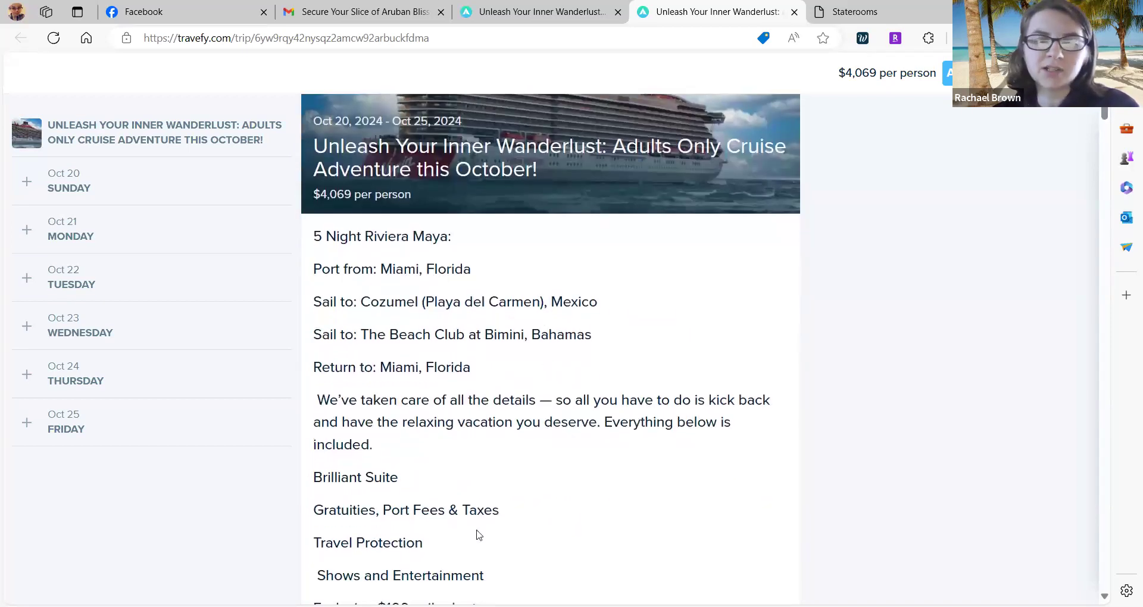
{"action": "scroll", "coordinate": [474, 530], "scroll_direction": "down", "scroll_amount": 7}
{"action": "scroll", "coordinate": [472, 518], "scroll_direction": "down", "scroll_amount": 6}
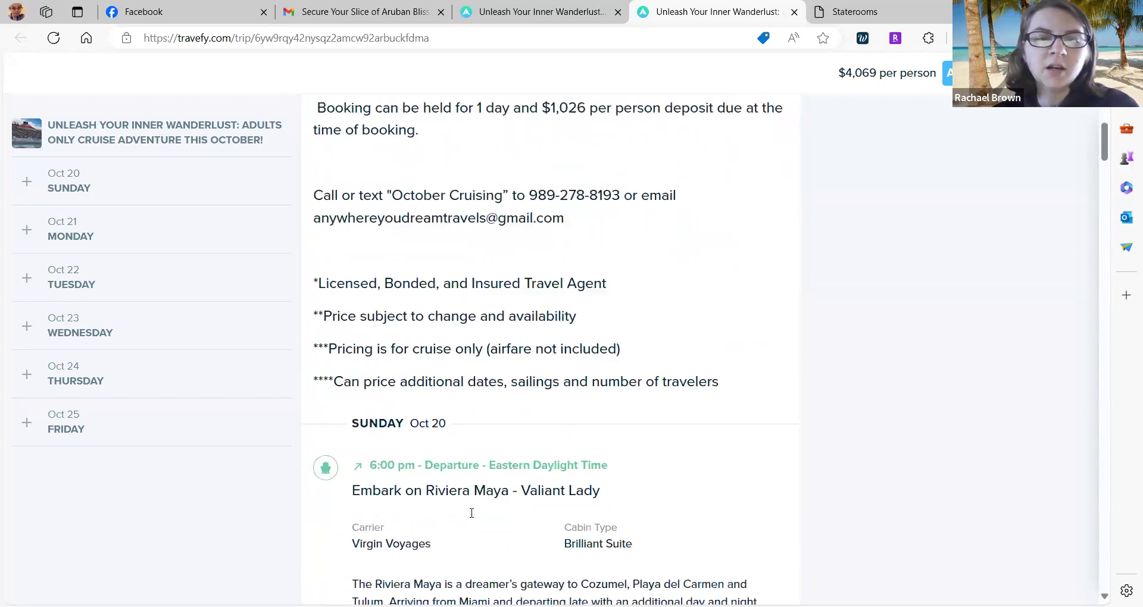
{"action": "scroll", "coordinate": [472, 518], "scroll_direction": "down", "scroll_amount": 10}
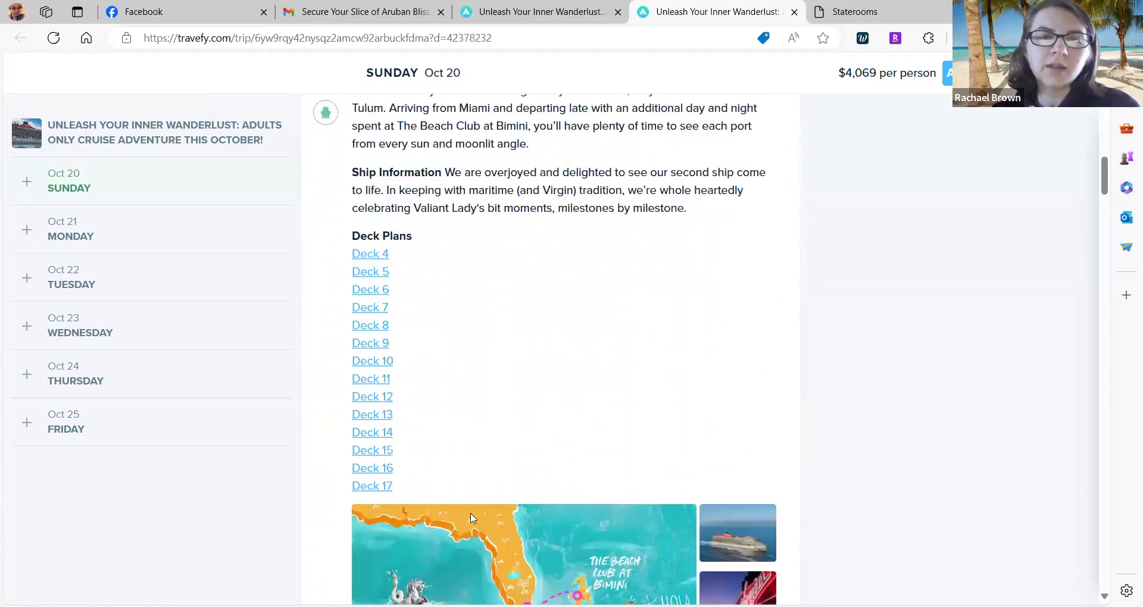
{"action": "scroll", "coordinate": [469, 512], "scroll_direction": "down", "scroll_amount": 3}
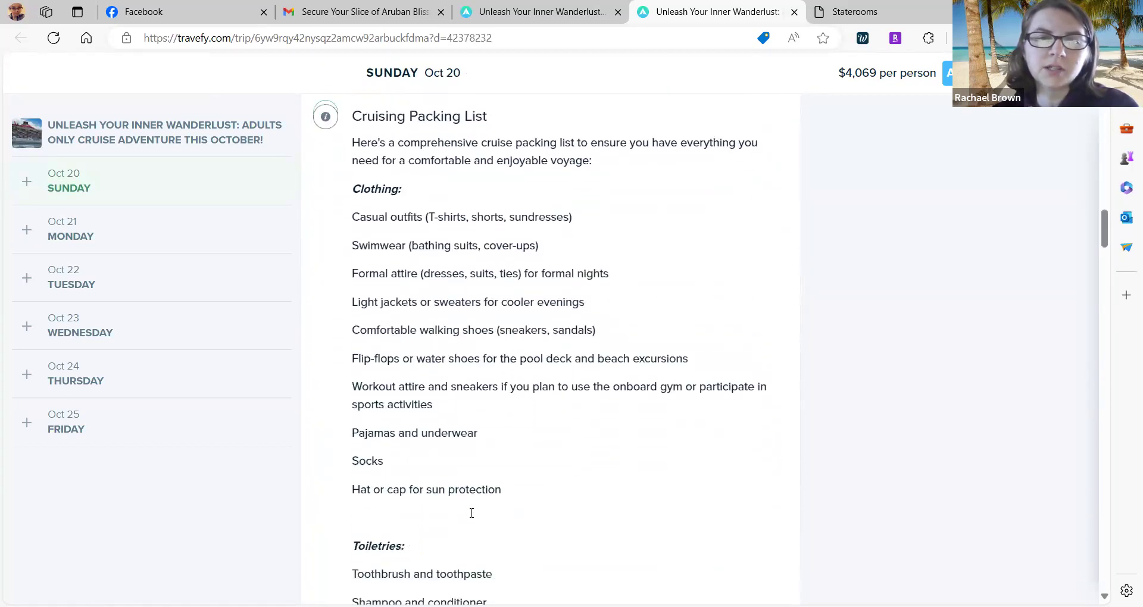
{"action": "scroll", "coordinate": [469, 516], "scroll_direction": "up", "scroll_amount": 3}
{"action": "scroll", "coordinate": [451, 485], "scroll_direction": "down", "scroll_amount": 15}
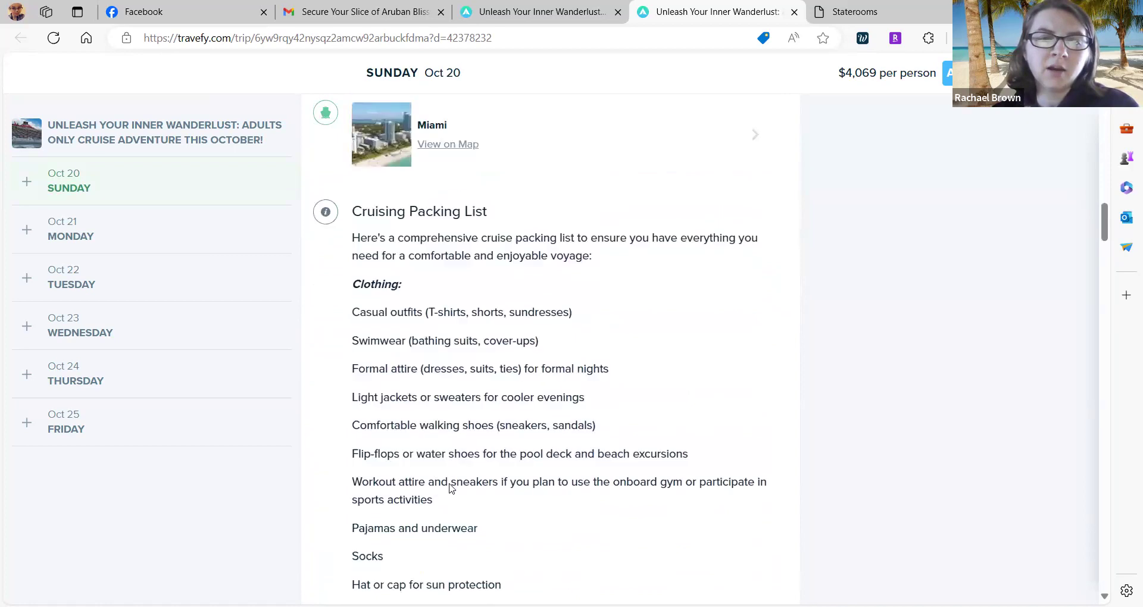
{"action": "scroll", "coordinate": [450, 489], "scroll_direction": "down", "scroll_amount": 15}
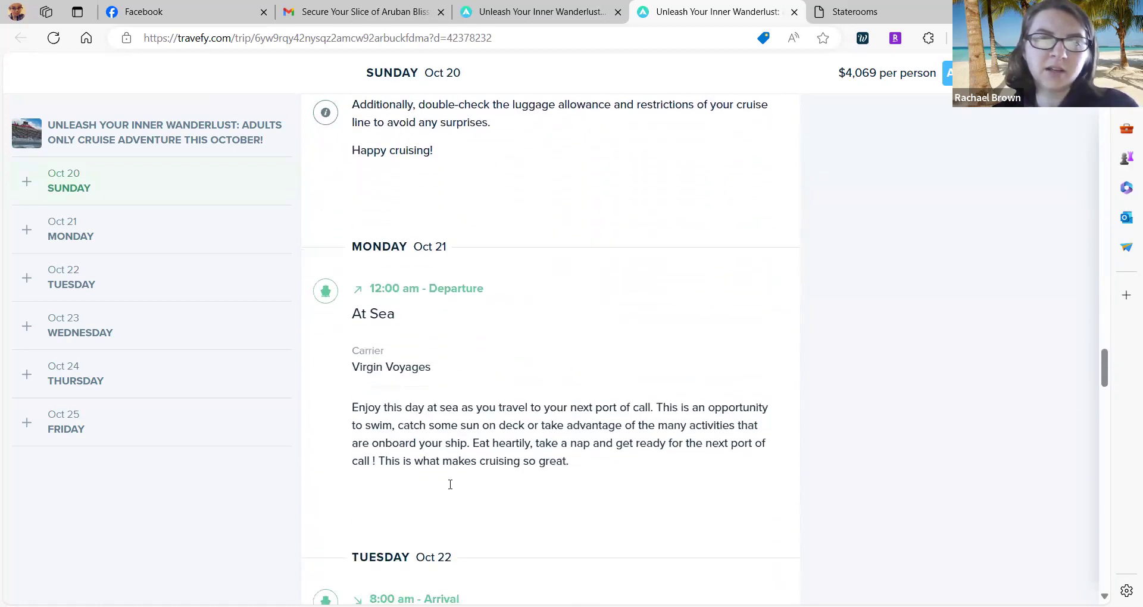
{"action": "scroll", "coordinate": [450, 485], "scroll_direction": "down", "scroll_amount": 6}
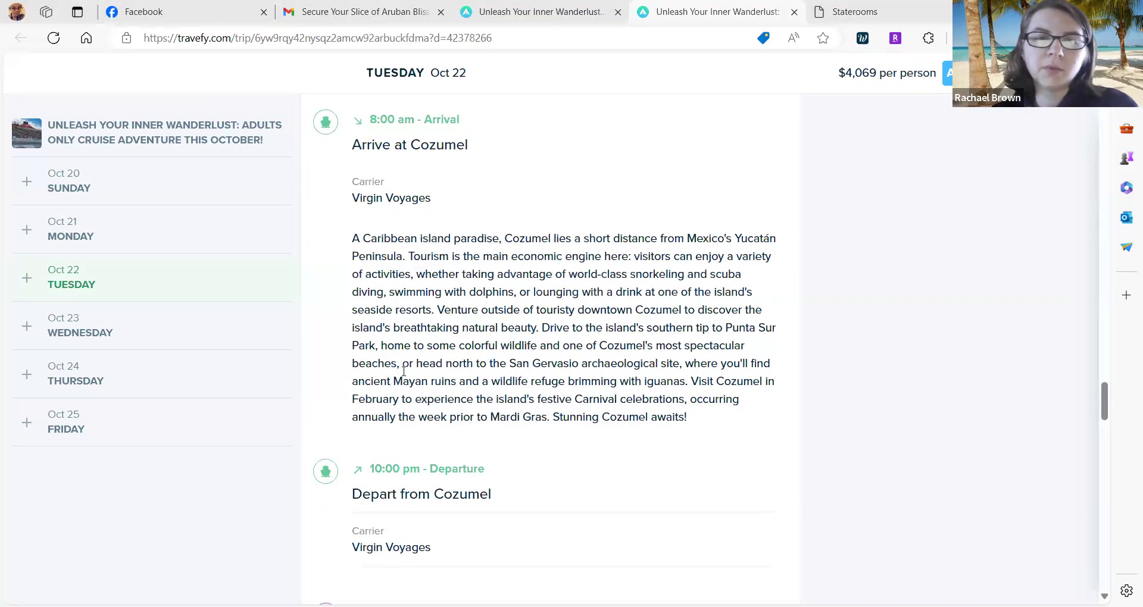
{"action": "scroll", "coordinate": [403, 370], "scroll_direction": "down", "scroll_amount": 2}
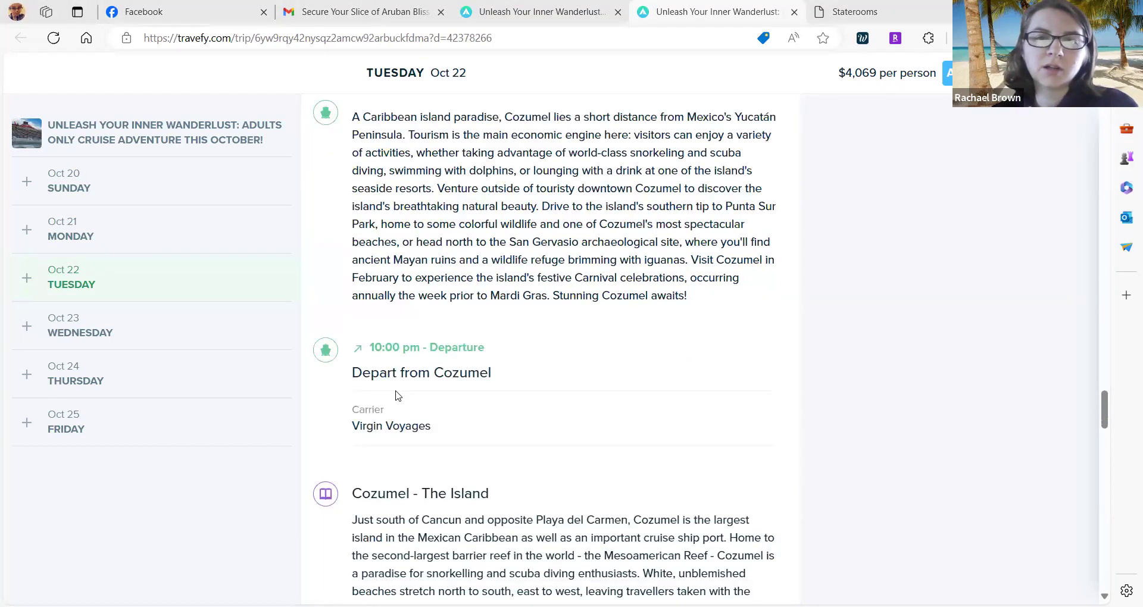
{"action": "scroll", "coordinate": [522, 441], "scroll_direction": "down", "scroll_amount": 6}
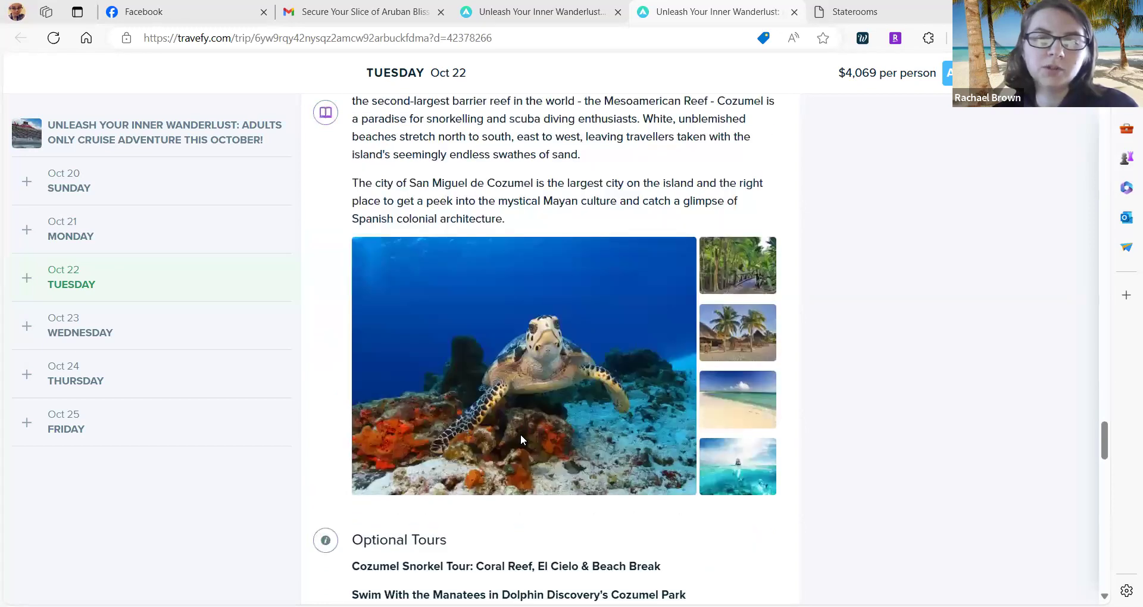
{"action": "scroll", "coordinate": [521, 438], "scroll_direction": "up", "scroll_amount": 2}
{"action": "scroll", "coordinate": [439, 404], "scroll_direction": "down", "scroll_amount": 4}
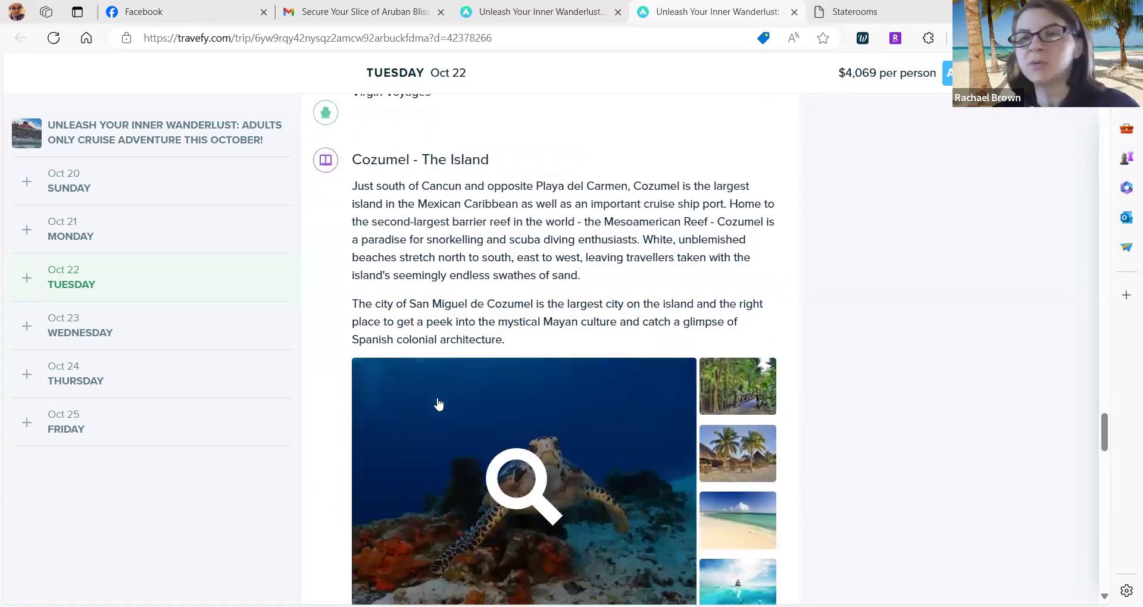
{"action": "scroll", "coordinate": [400, 452], "scroll_direction": "up", "scroll_amount": 4}
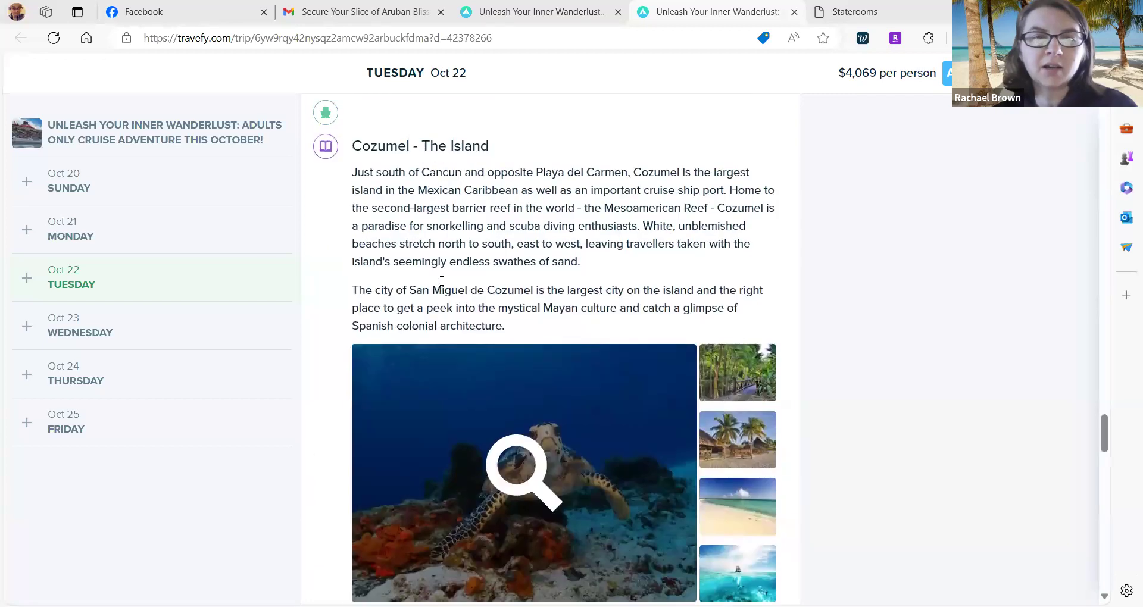
{"action": "scroll", "coordinate": [439, 283], "scroll_direction": "down", "scroll_amount": 9}
{"action": "scroll", "coordinate": [500, 315], "scroll_direction": "down", "scroll_amount": 1}
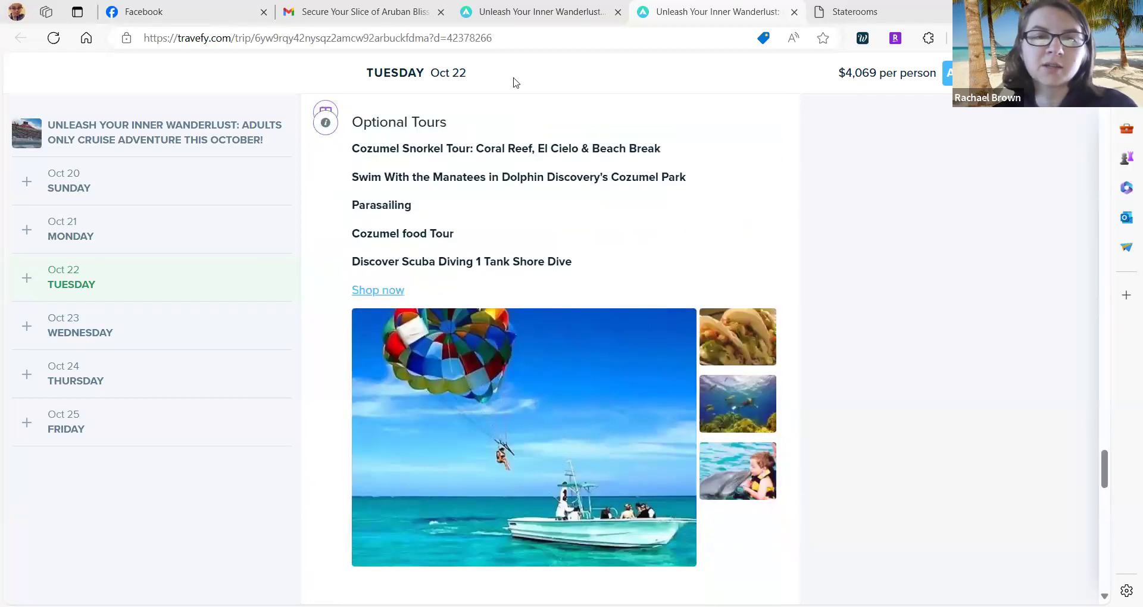
{"action": "scroll", "coordinate": [510, 335], "scroll_direction": "down", "scroll_amount": 1}
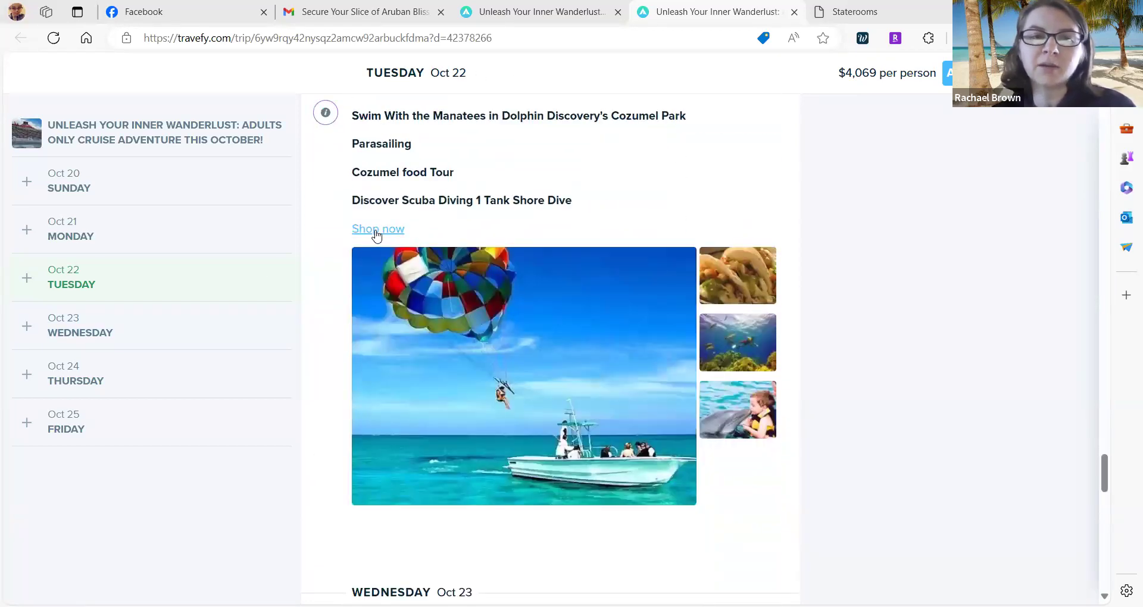
{"action": "scroll", "coordinate": [360, 235], "scroll_direction": "down", "scroll_amount": 13}
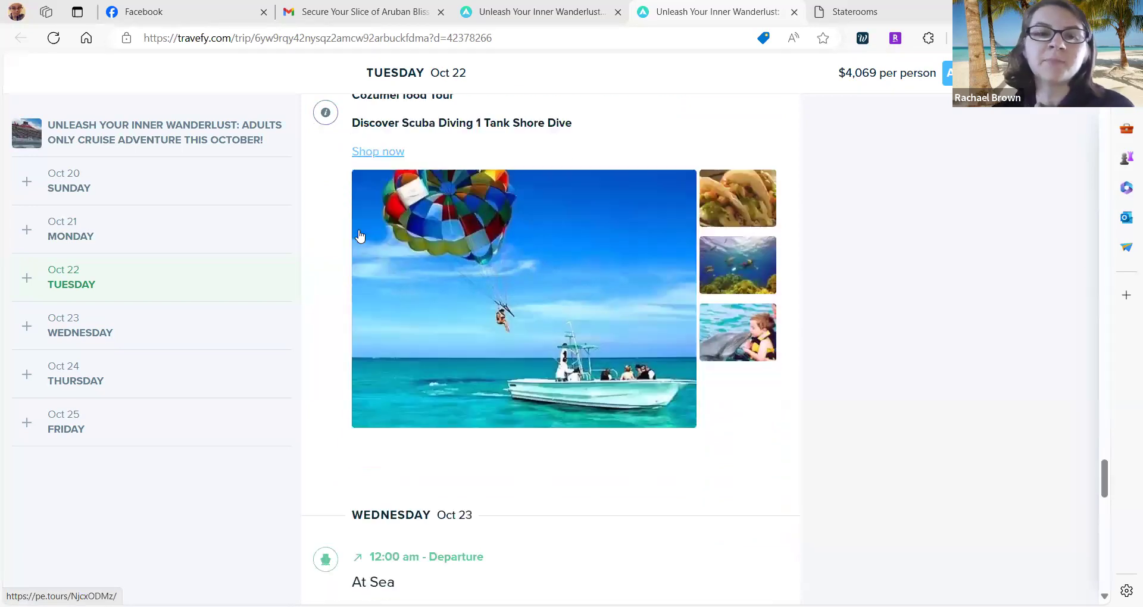
{"action": "scroll", "coordinate": [359, 236], "scroll_direction": "down", "scroll_amount": 11}
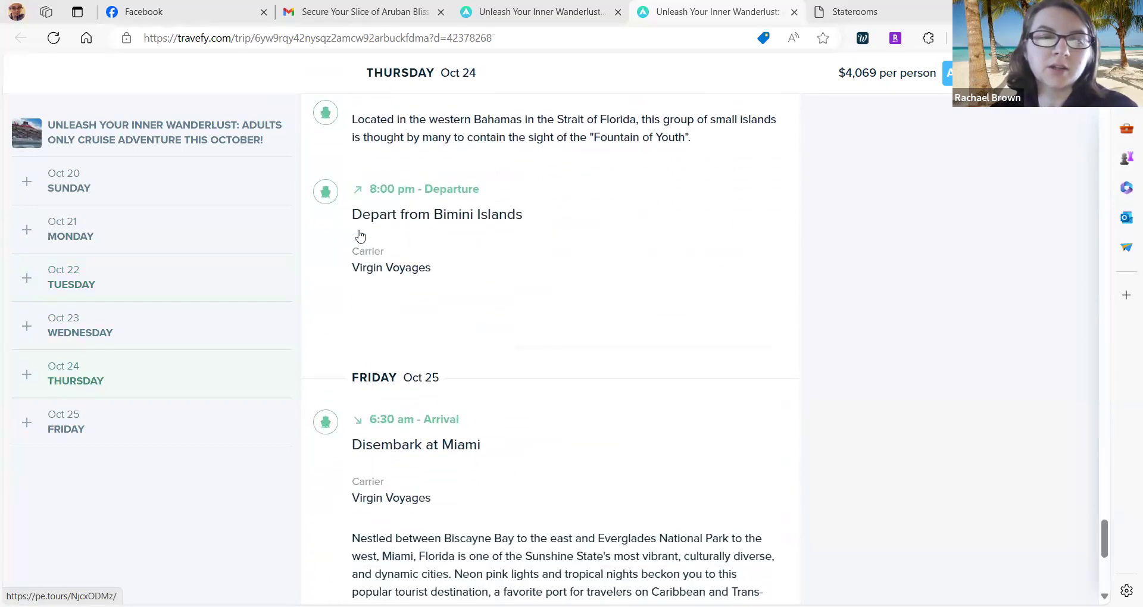
{"action": "scroll", "coordinate": [360, 235], "scroll_direction": "up", "scroll_amount": 20}
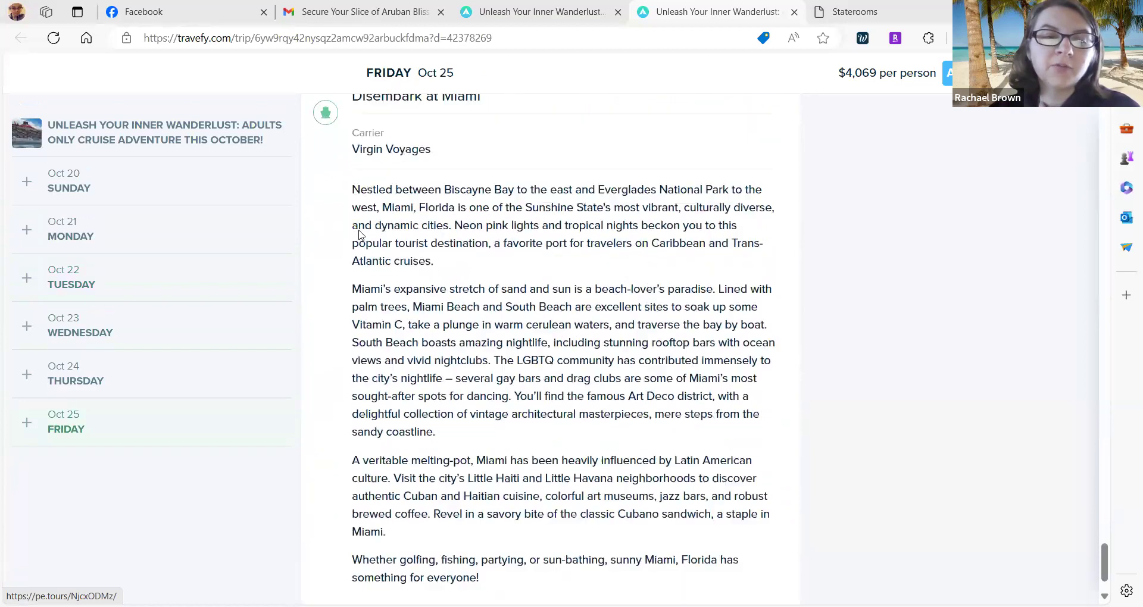
{"action": "scroll", "coordinate": [359, 235], "scroll_direction": "up", "scroll_amount": 20}
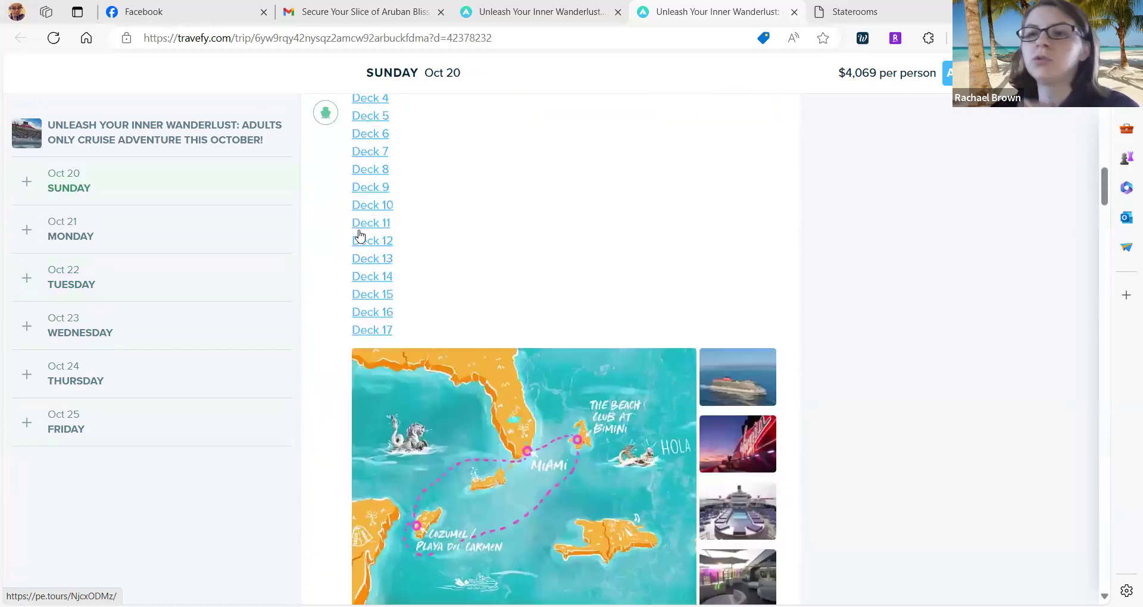
{"action": "scroll", "coordinate": [359, 236], "scroll_direction": "up", "scroll_amount": 5}
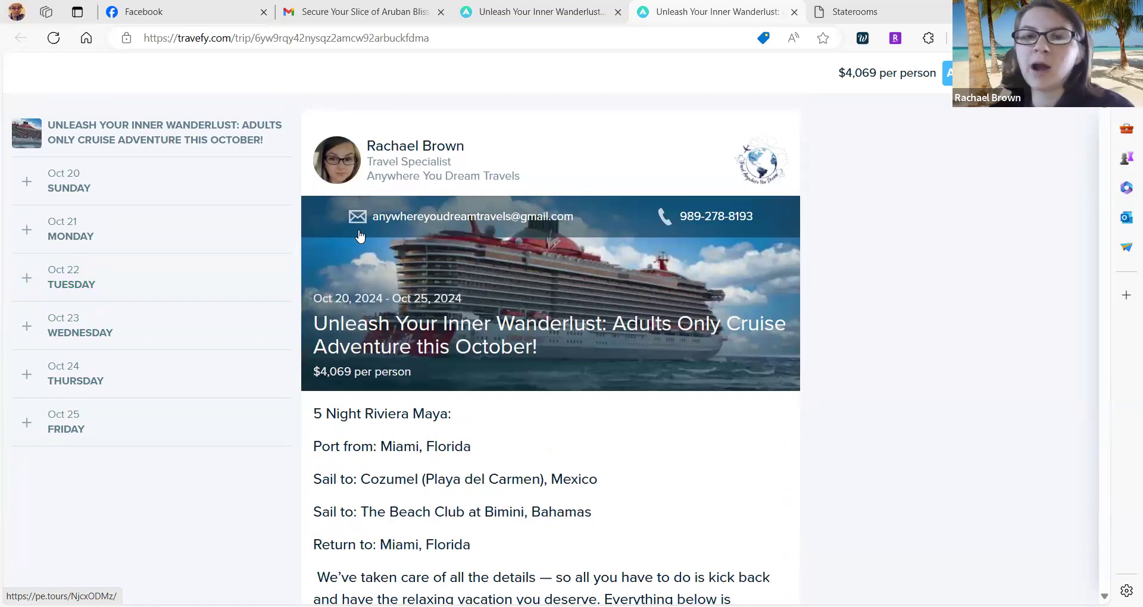
{"action": "scroll", "coordinate": [360, 236], "scroll_direction": "down", "scroll_amount": 2}
{"action": "scroll", "coordinate": [867, 113], "scroll_direction": "up", "scroll_amount": 3}
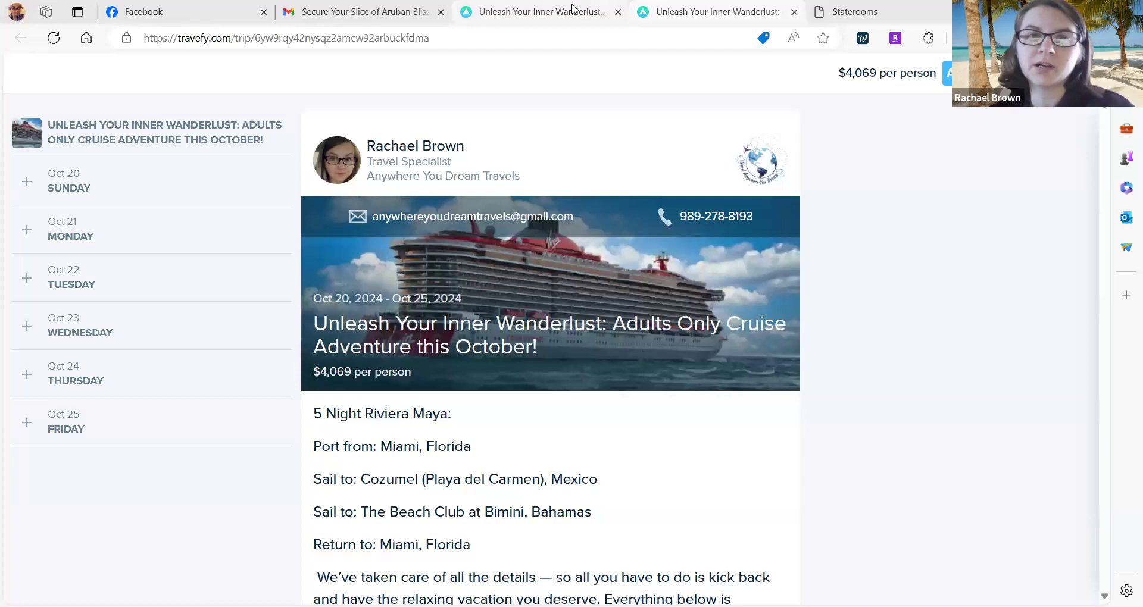
{"action": "left_click", "coordinate": [794, 12]}
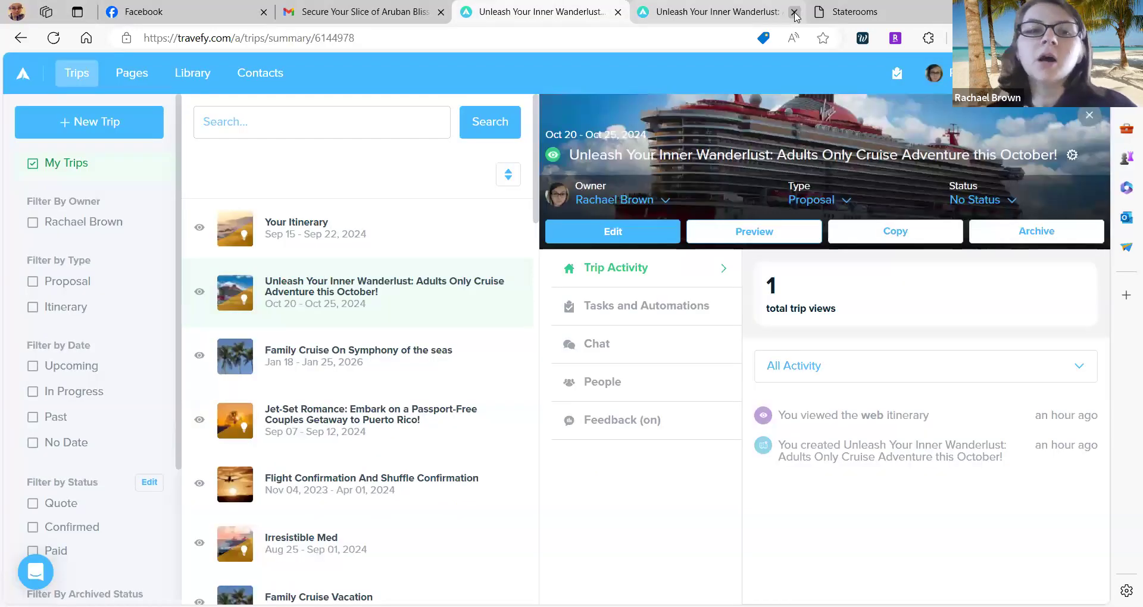
Close the duplicate itinerary tab and go to Profile settings from the account menu.
{"action": "left_click", "coordinate": [795, 12]}
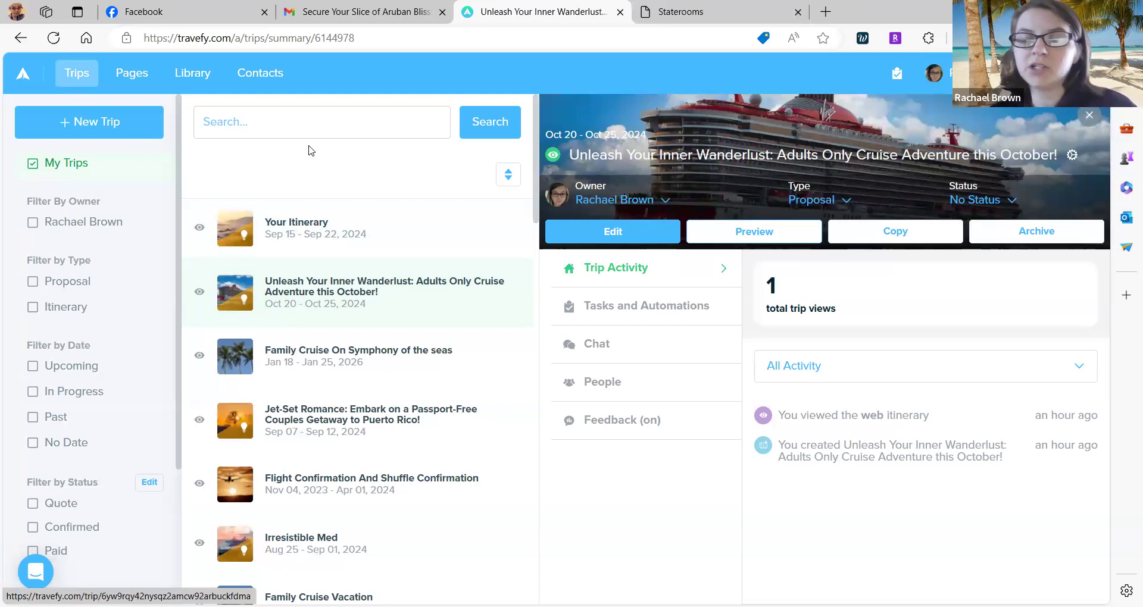
{"action": "left_click", "coordinate": [948, 74]}
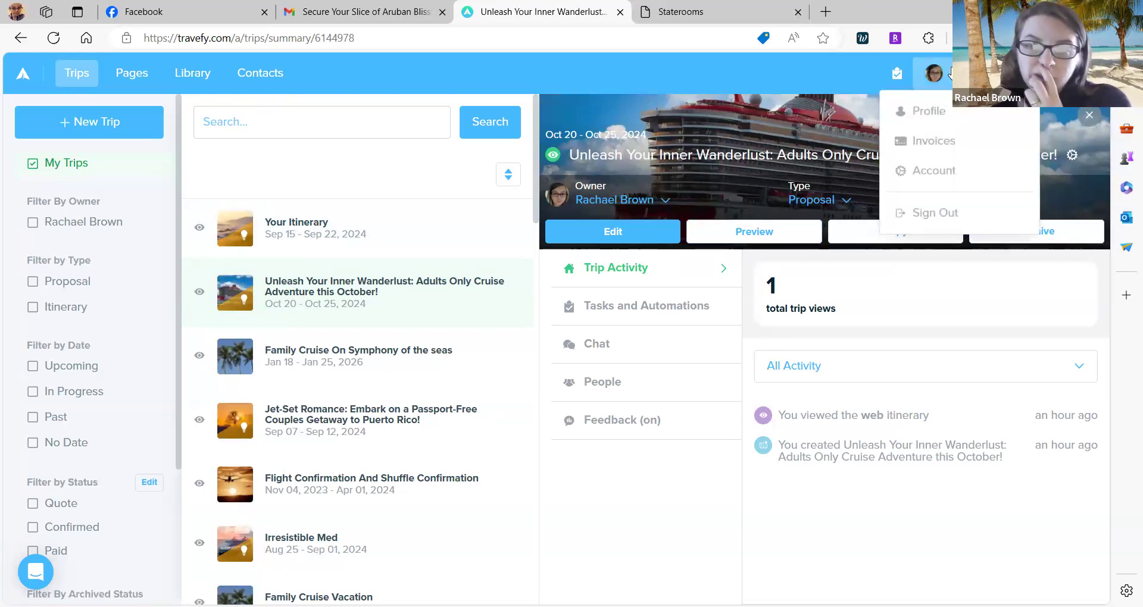
{"action": "left_click", "coordinate": [922, 115]}
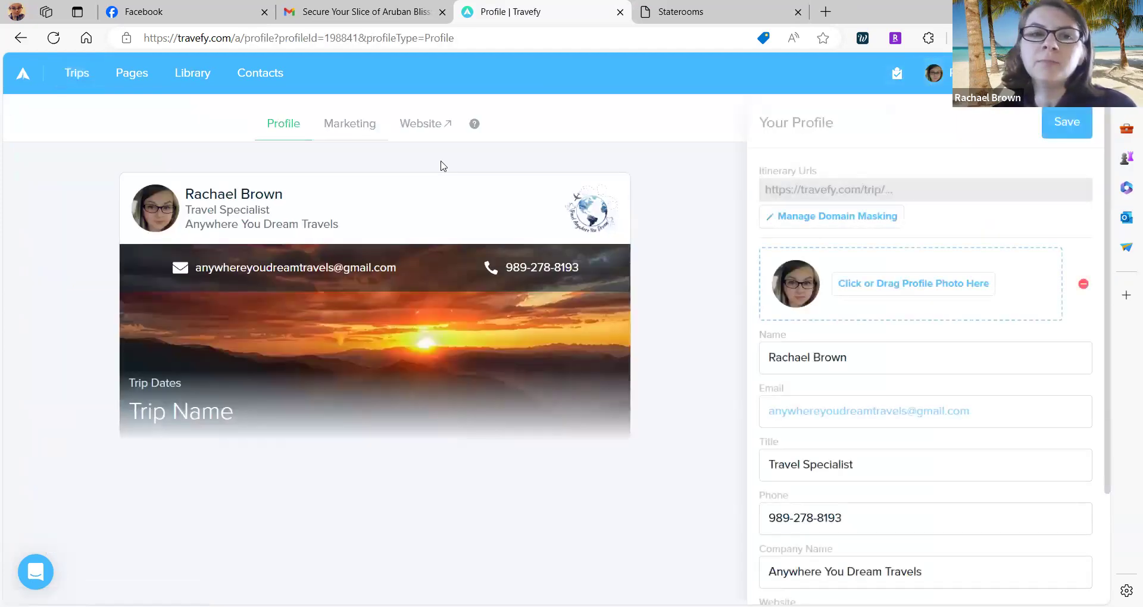
Switch to the Marketing profile view and scroll the editor down to Links and Featured Trips.
{"action": "left_click", "coordinate": [347, 131]}
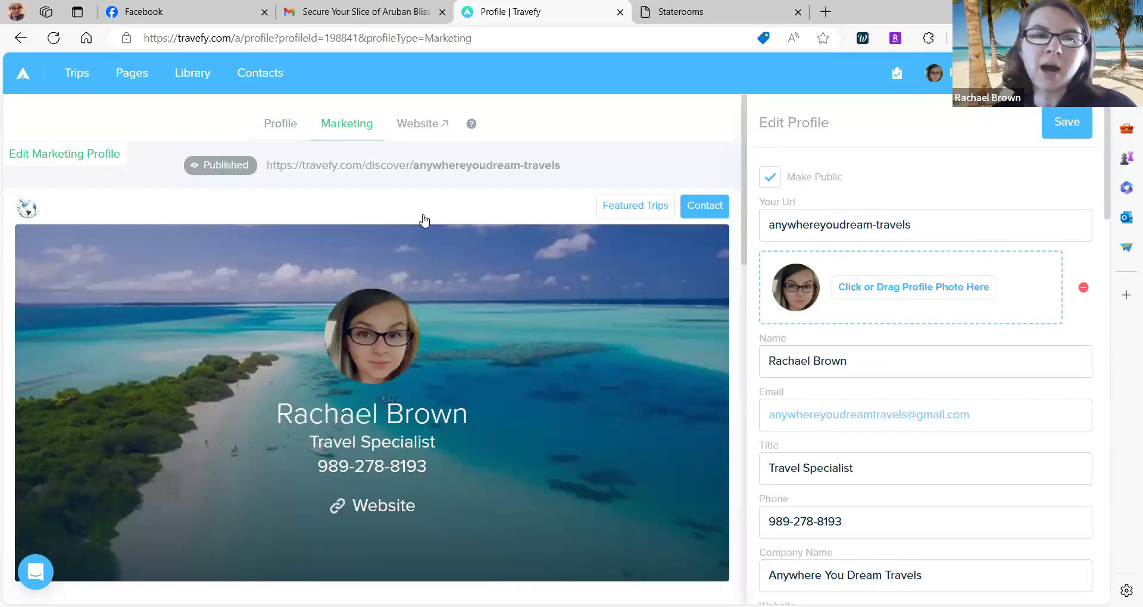
{"action": "scroll", "coordinate": [424, 221], "scroll_direction": "down", "scroll_amount": 1}
{"action": "scroll", "coordinate": [424, 221], "scroll_direction": "down", "scroll_amount": 8}
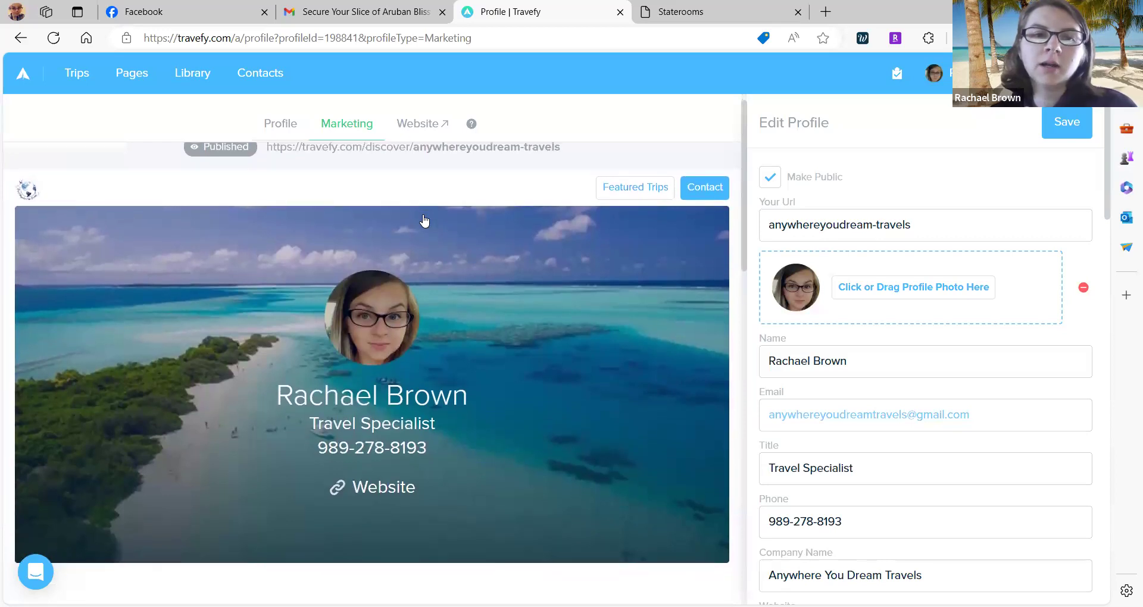
{"action": "scroll", "coordinate": [424, 221], "scroll_direction": "down", "scroll_amount": 10}
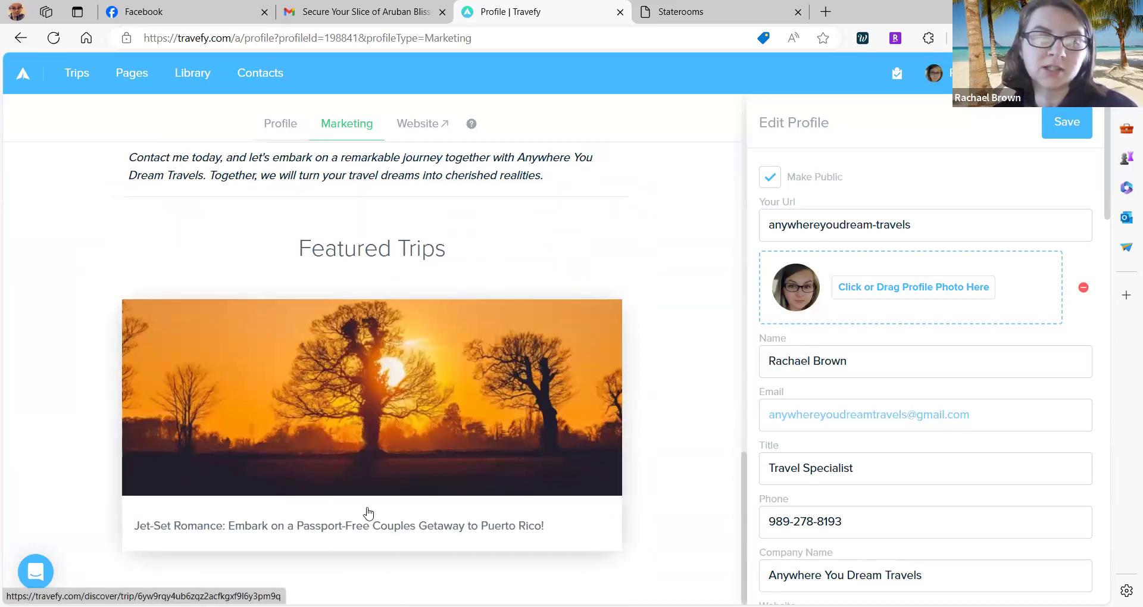
{"action": "scroll", "coordinate": [369, 513], "scroll_direction": "up", "scroll_amount": 5}
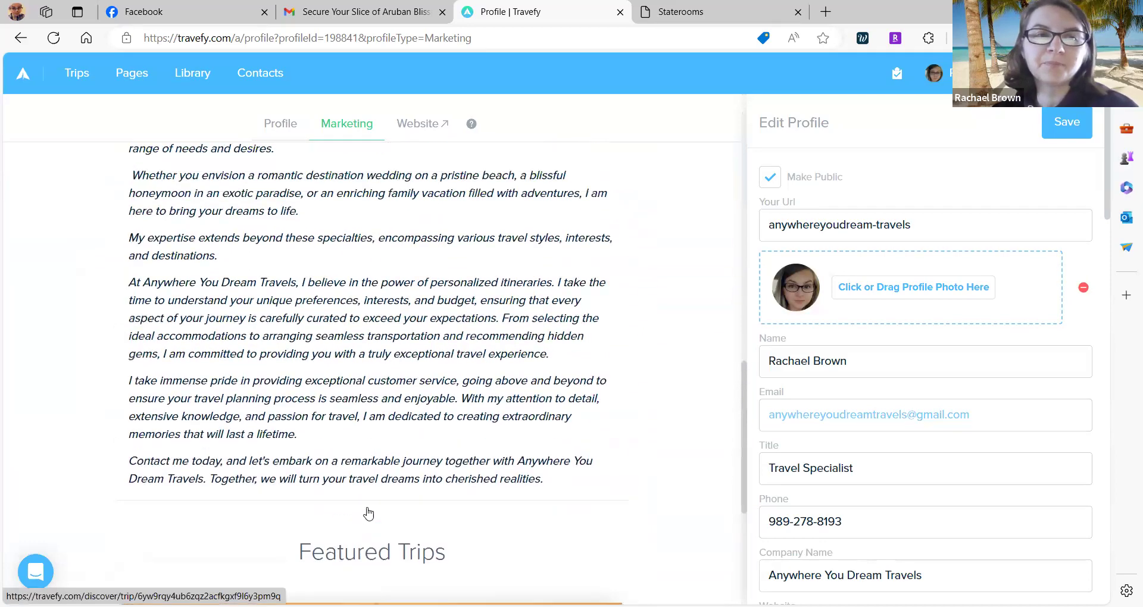
{"action": "scroll", "coordinate": [368, 513], "scroll_direction": "up", "scroll_amount": 10}
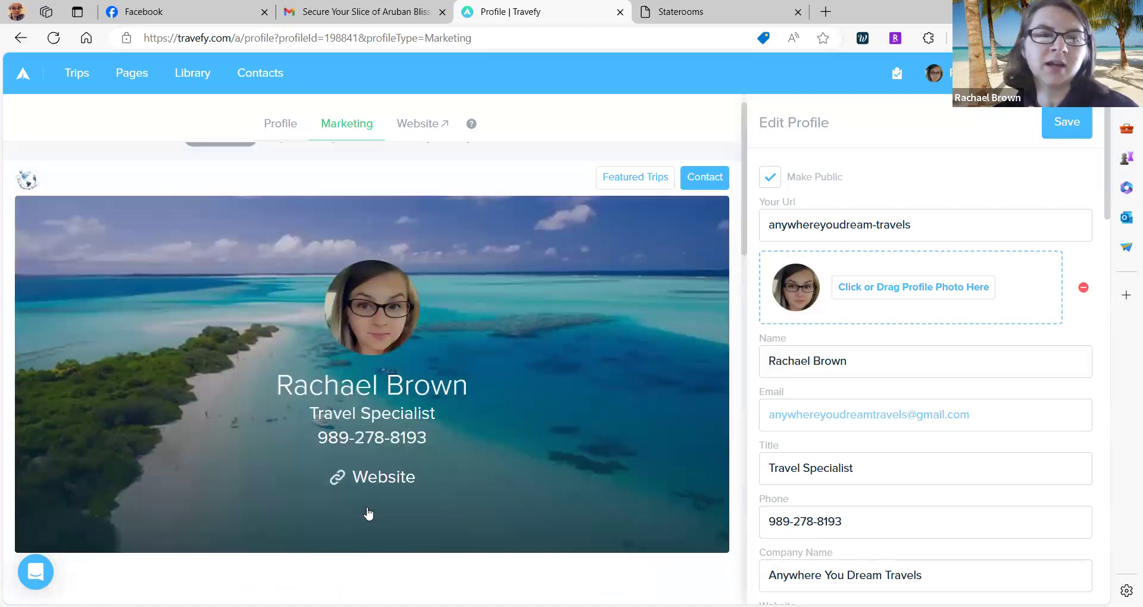
{"action": "scroll", "coordinate": [369, 513], "scroll_direction": "up", "scroll_amount": 1}
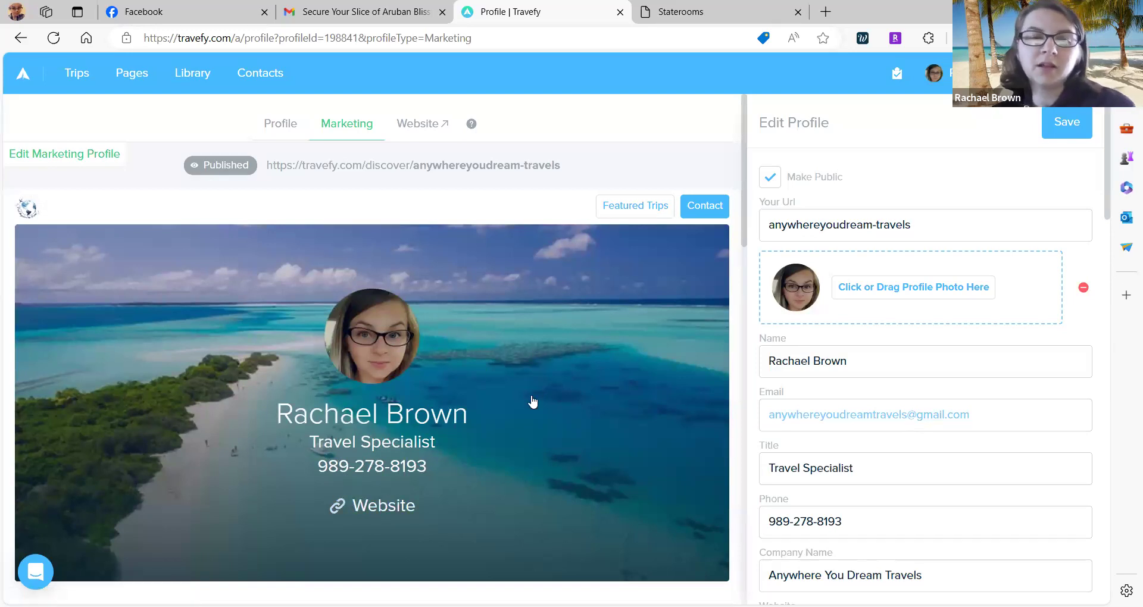
{"action": "scroll", "coordinate": [532, 400], "scroll_direction": "down", "scroll_amount": 5}
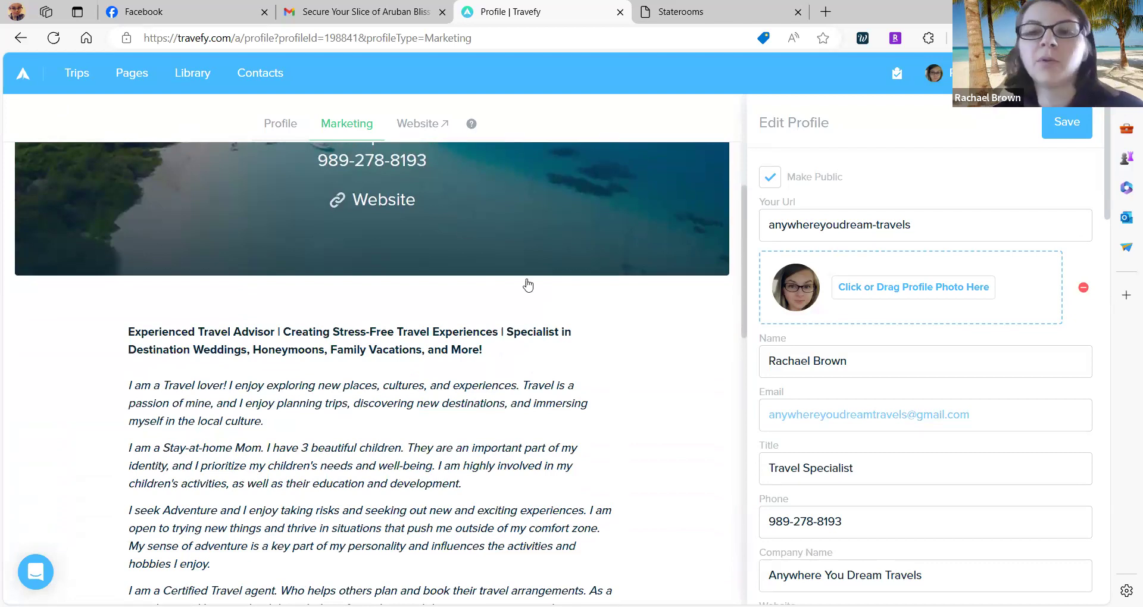
{"action": "scroll", "coordinate": [817, 381], "scroll_direction": "down", "scroll_amount": 15}
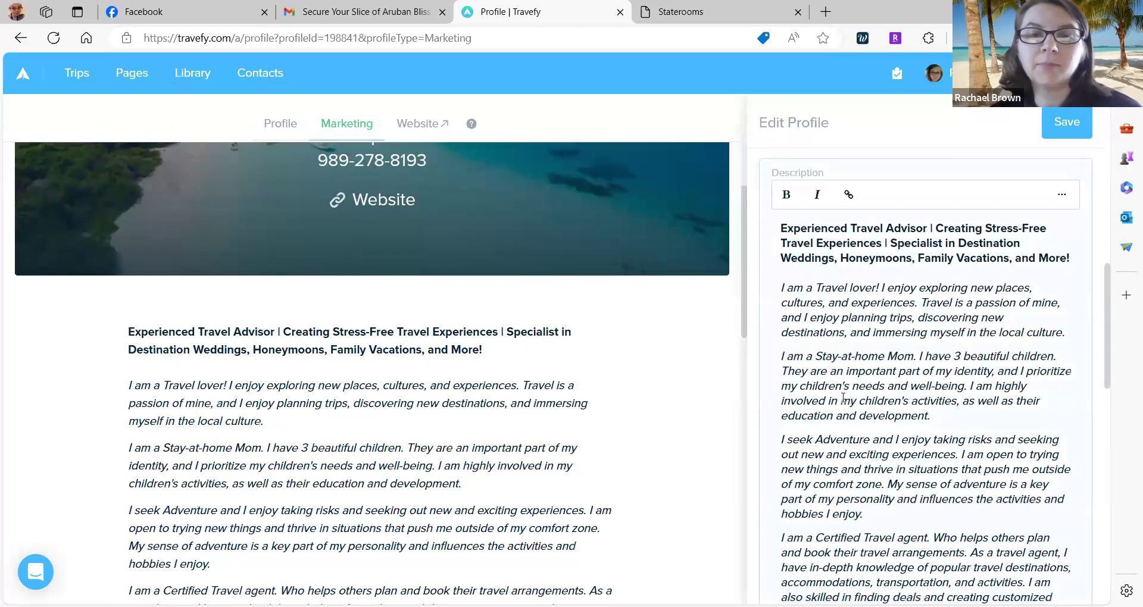
{"action": "scroll", "coordinate": [842, 397], "scroll_direction": "down", "scroll_amount": 8}
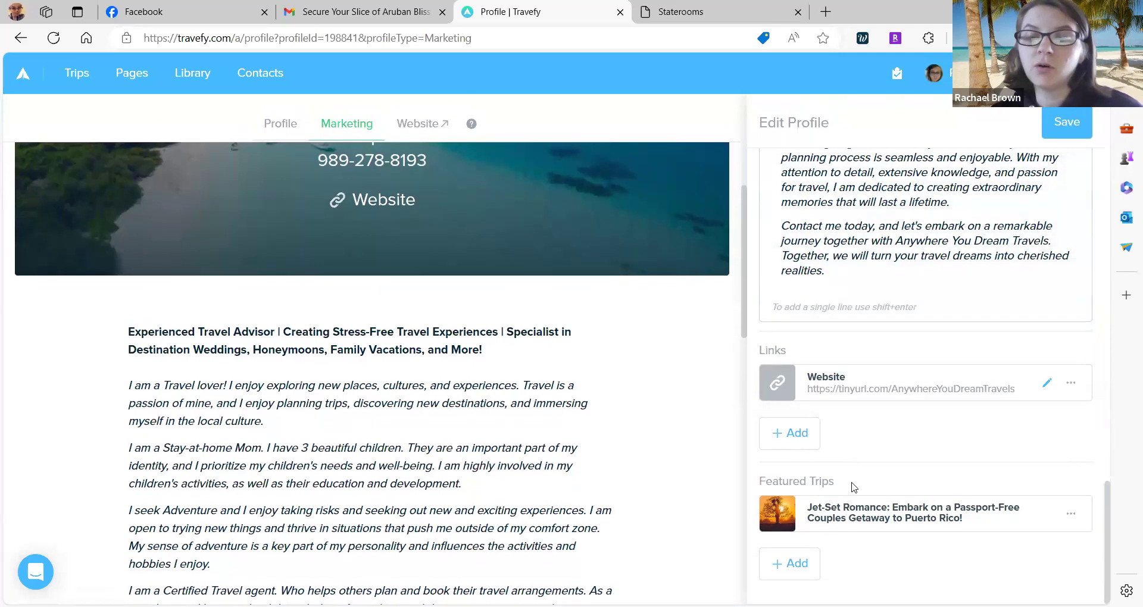
Feature the Unleash Your Inner Wanderlust trip and save the marketing profile.
{"action": "left_click", "coordinate": [789, 575]}
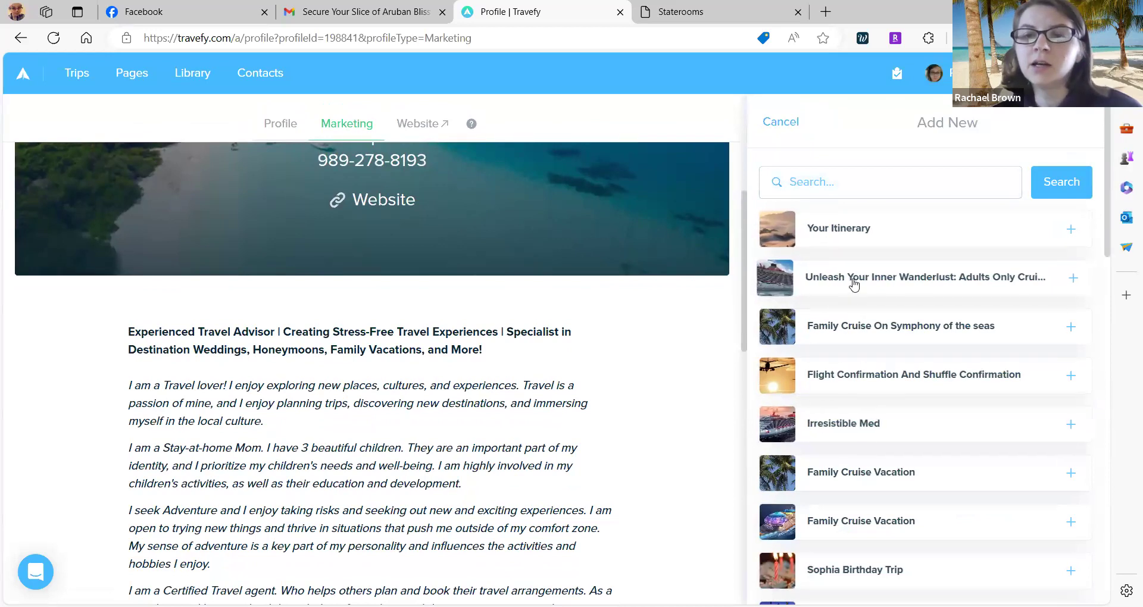
{"action": "left_click", "coordinate": [964, 290]}
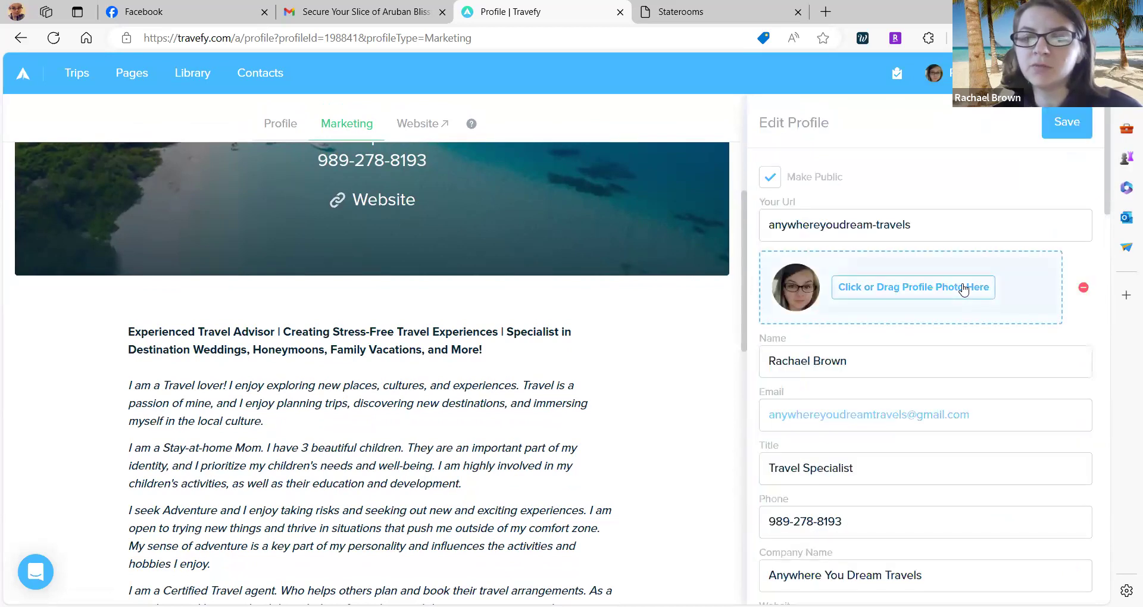
{"action": "scroll", "coordinate": [913, 422], "scroll_direction": "down", "scroll_amount": 9}
{"action": "scroll", "coordinate": [738, 458], "scroll_direction": "down", "scroll_amount": 15}
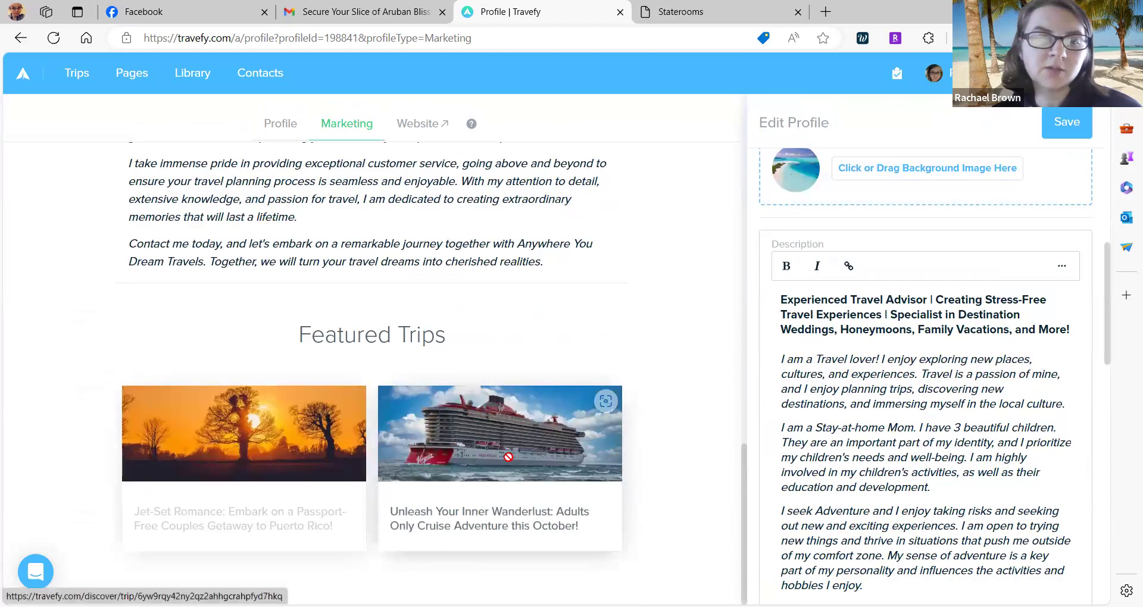
{"action": "scroll", "coordinate": [806, 398], "scroll_direction": "down", "scroll_amount": 13}
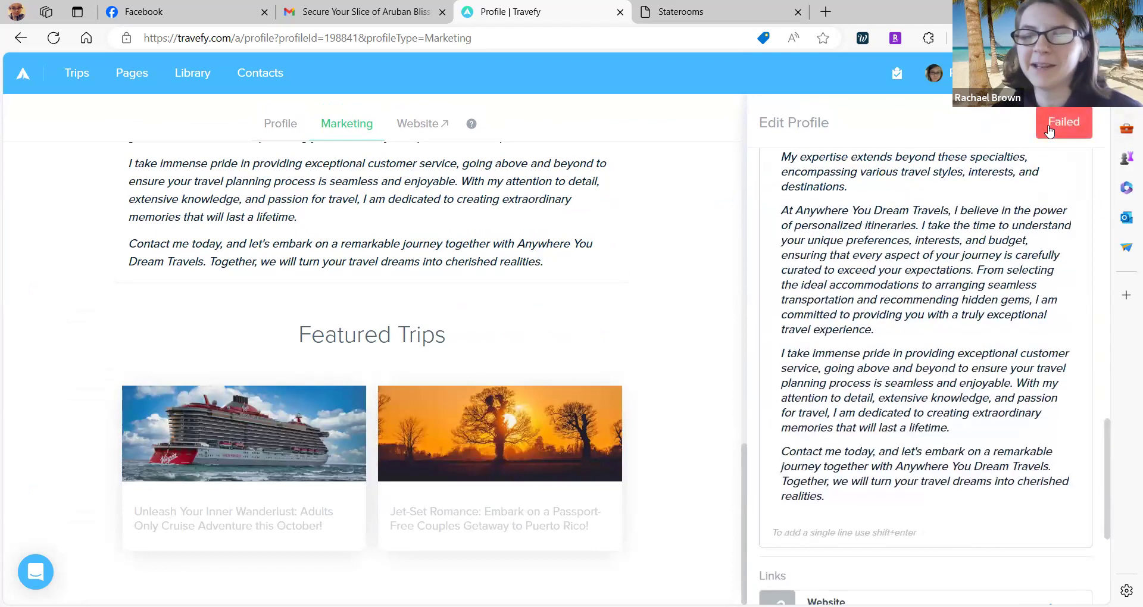
{"action": "scroll", "coordinate": [989, 296], "scroll_direction": "down", "scroll_amount": 3}
{"action": "scroll", "coordinate": [1021, 262], "scroll_direction": "up", "scroll_amount": 4}
{"action": "left_click", "coordinate": [1063, 136]}
Select the published profile URL at the top of the editor.
{"action": "scroll", "coordinate": [982, 268], "scroll_direction": "up", "scroll_amount": 10}
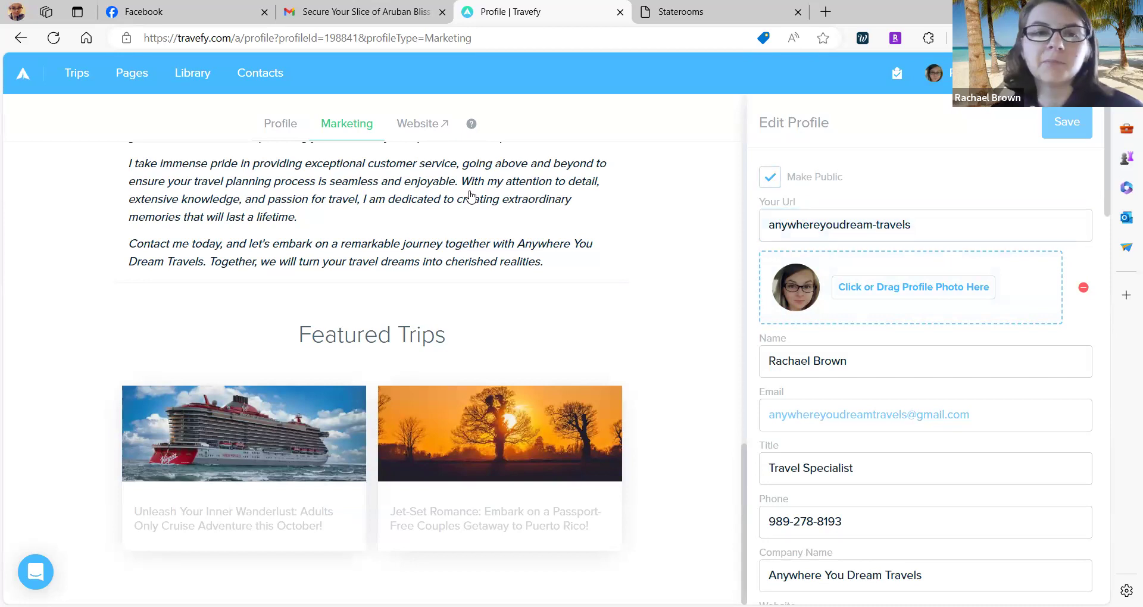
{"action": "scroll", "coordinate": [467, 262], "scroll_direction": "up", "scroll_amount": 10}
{"action": "scroll", "coordinate": [470, 197], "scroll_direction": "up", "scroll_amount": 4}
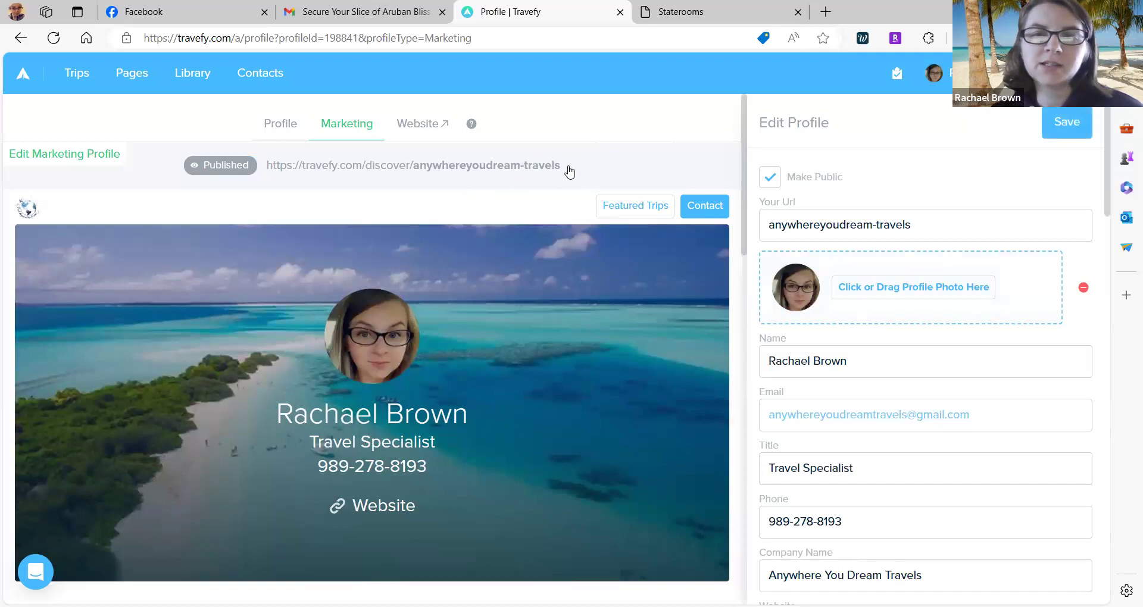
{"action": "left_click_drag", "start_coordinate": [565, 169], "coordinate": [267, 173]}
{"action": "key", "text": "ctrl+c"}
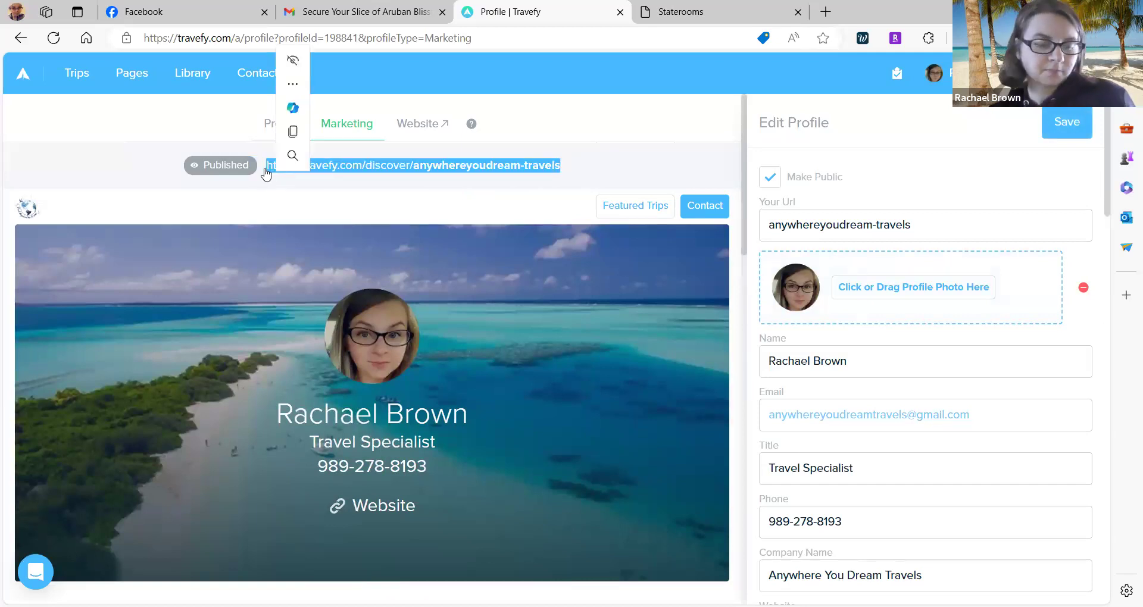
Load the copied profile URL in a new tab and open the linked agency website.
{"action": "left_click", "coordinate": [835, 12]}
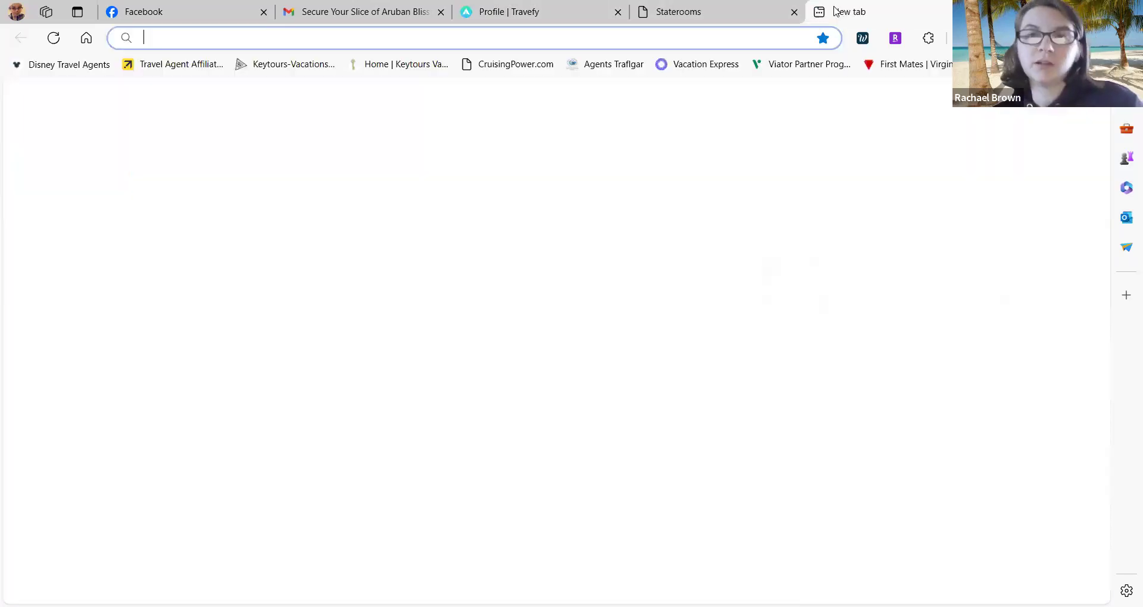
{"action": "key", "text": "ctrl+v"}
{"action": "key", "text": "Return"}
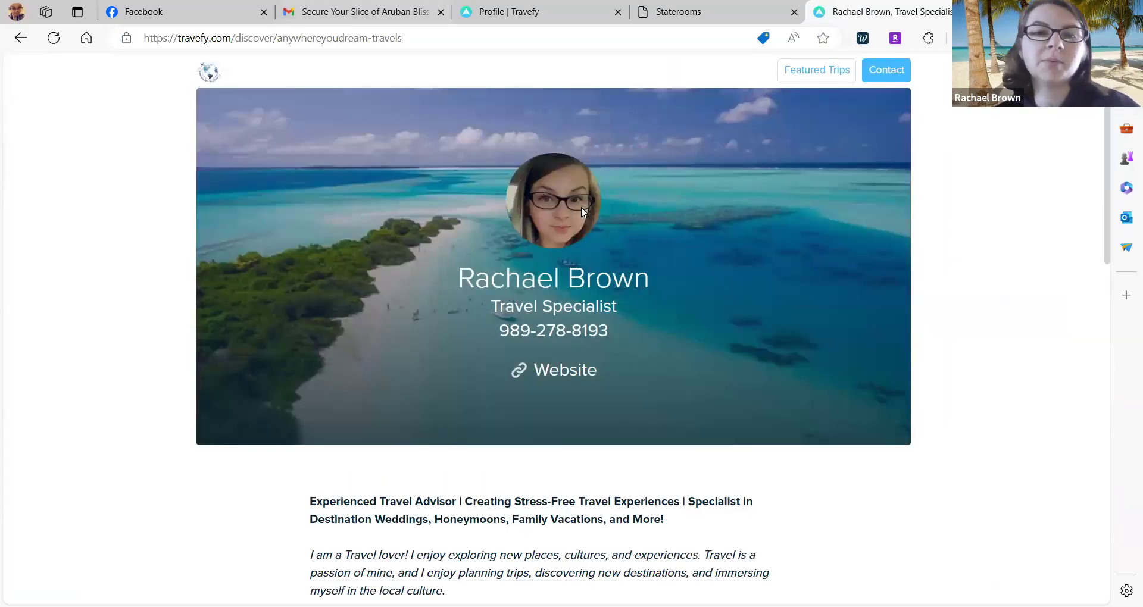
{"action": "scroll", "coordinate": [683, 353], "scroll_direction": "down", "scroll_amount": 1}
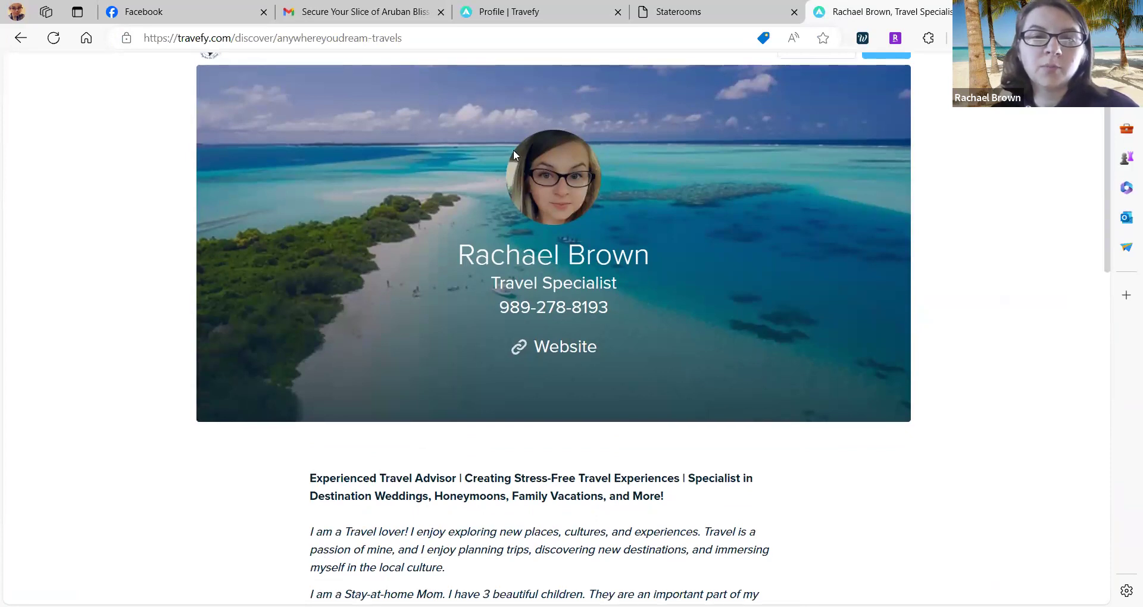
{"action": "scroll", "coordinate": [570, 132], "scroll_direction": "down", "scroll_amount": 3}
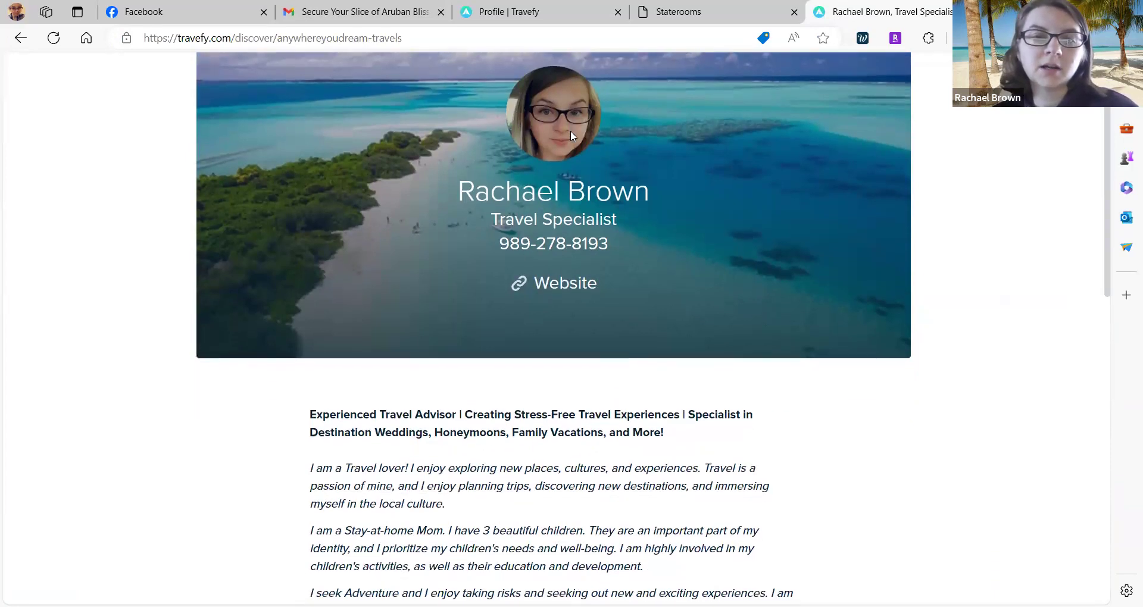
{"action": "scroll", "coordinate": [570, 135], "scroll_direction": "down", "scroll_amount": 1}
{"action": "left_click", "coordinate": [559, 157]}
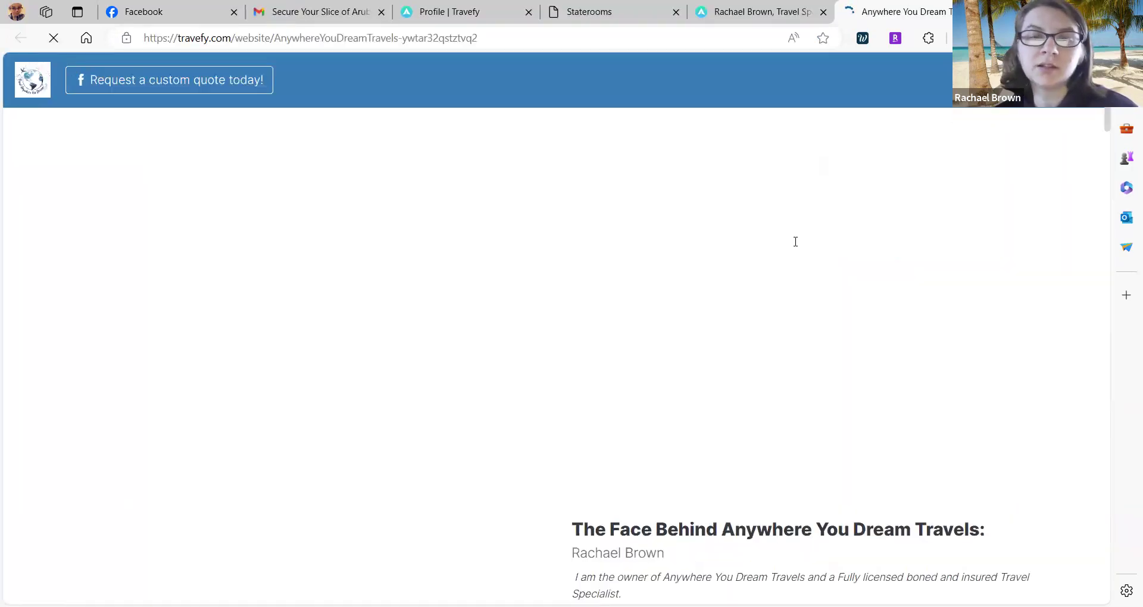
{"action": "scroll", "coordinate": [795, 241], "scroll_direction": "down", "scroll_amount": 5}
{"action": "scroll", "coordinate": [795, 241], "scroll_direction": "up", "scroll_amount": 5}
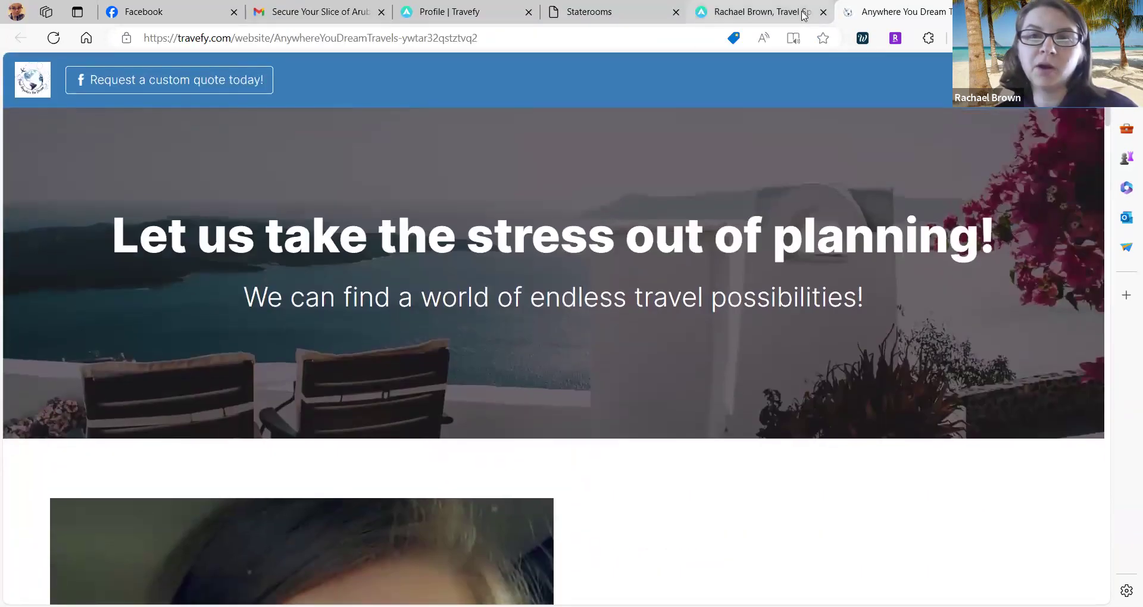
From the public profile, view the adults-only October cruise trip page, then go back.
{"action": "left_click", "coordinate": [801, 13]}
{"action": "scroll", "coordinate": [688, 379], "scroll_direction": "down", "scroll_amount": 6}
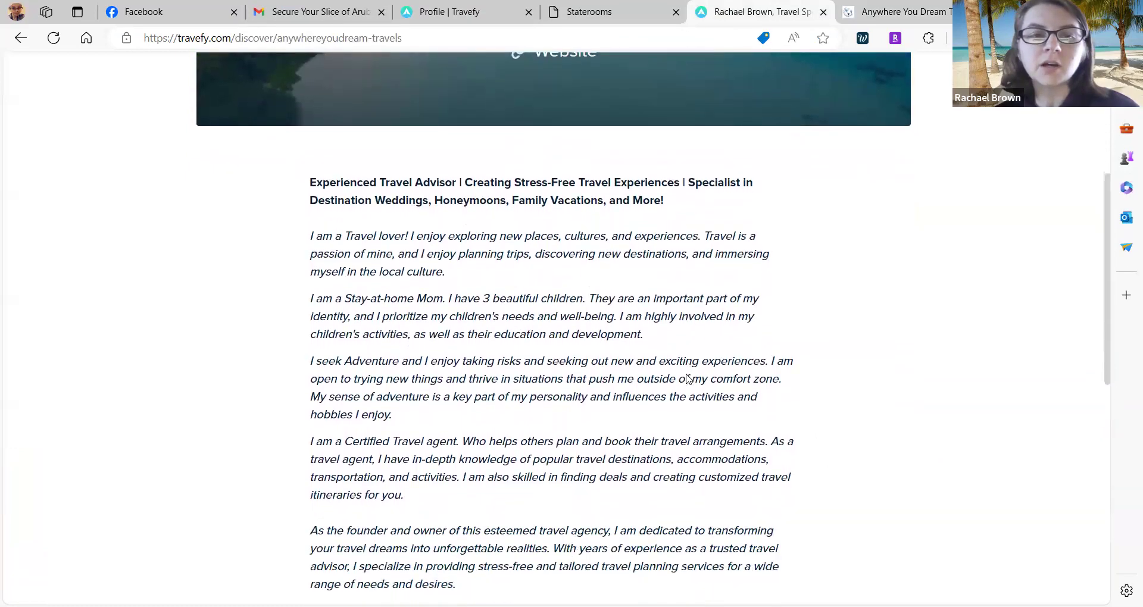
{"action": "scroll", "coordinate": [688, 379], "scroll_direction": "down", "scroll_amount": 6}
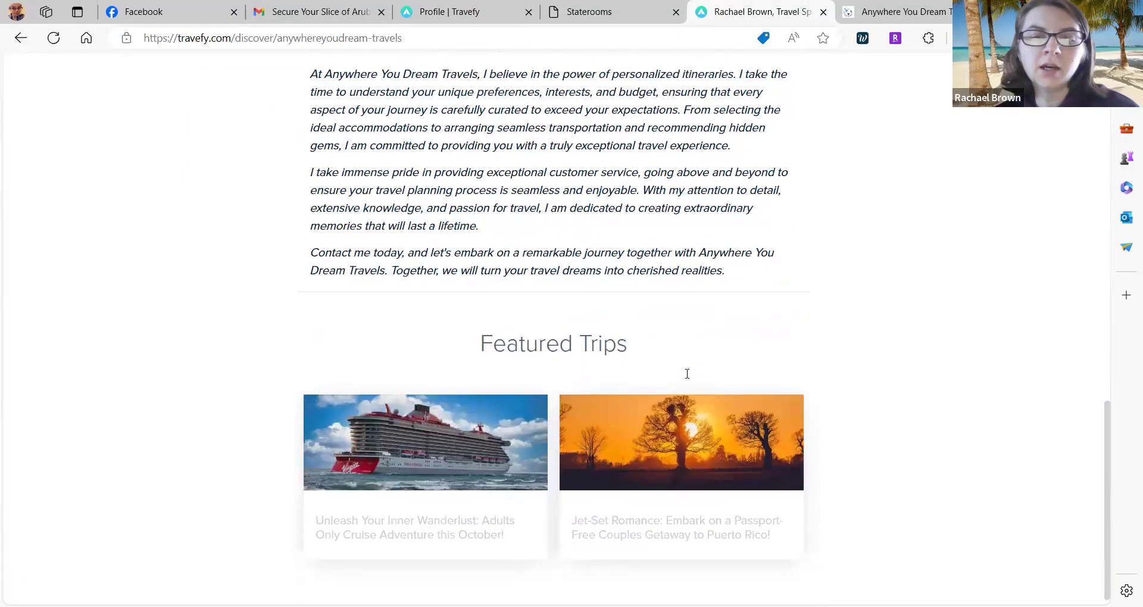
{"action": "left_click", "coordinate": [438, 473]}
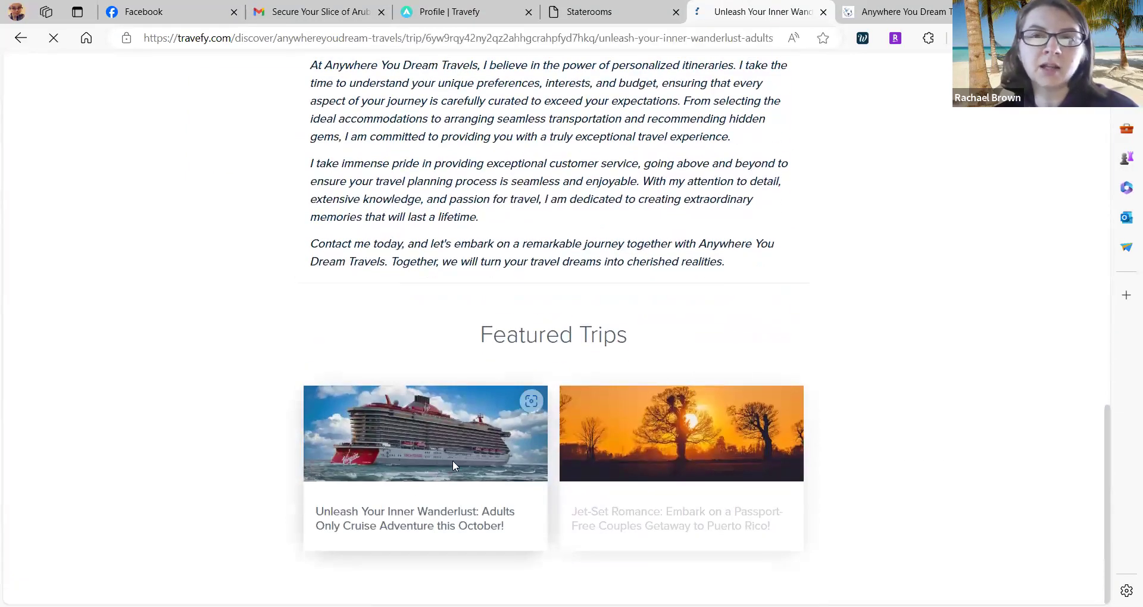
{"action": "scroll", "coordinate": [638, 389], "scroll_direction": "down", "scroll_amount": 1}
{"action": "scroll", "coordinate": [639, 391], "scroll_direction": "down", "scroll_amount": 16}
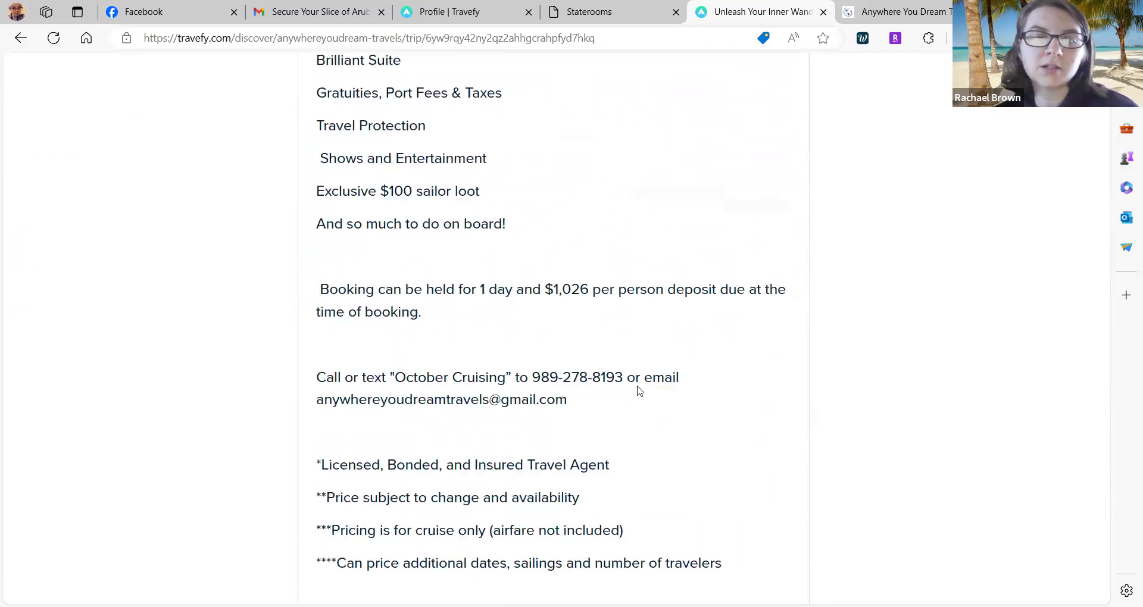
{"action": "scroll", "coordinate": [639, 391], "scroll_direction": "up", "scroll_amount": 17}
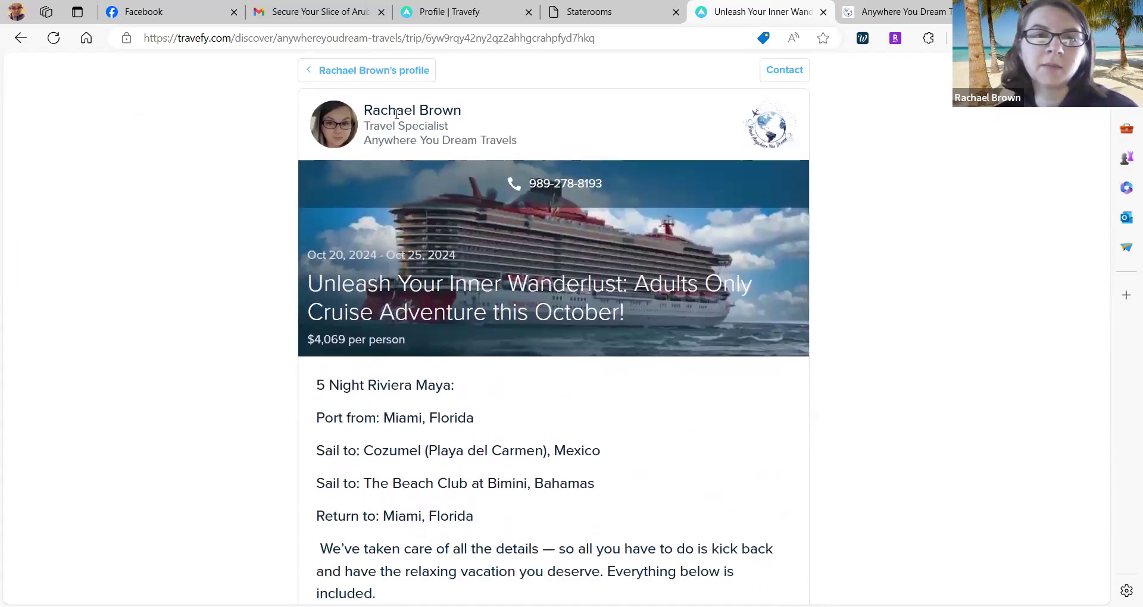
{"action": "left_click", "coordinate": [341, 71]}
{"action": "scroll", "coordinate": [599, 464], "scroll_direction": "down", "scroll_amount": 10}
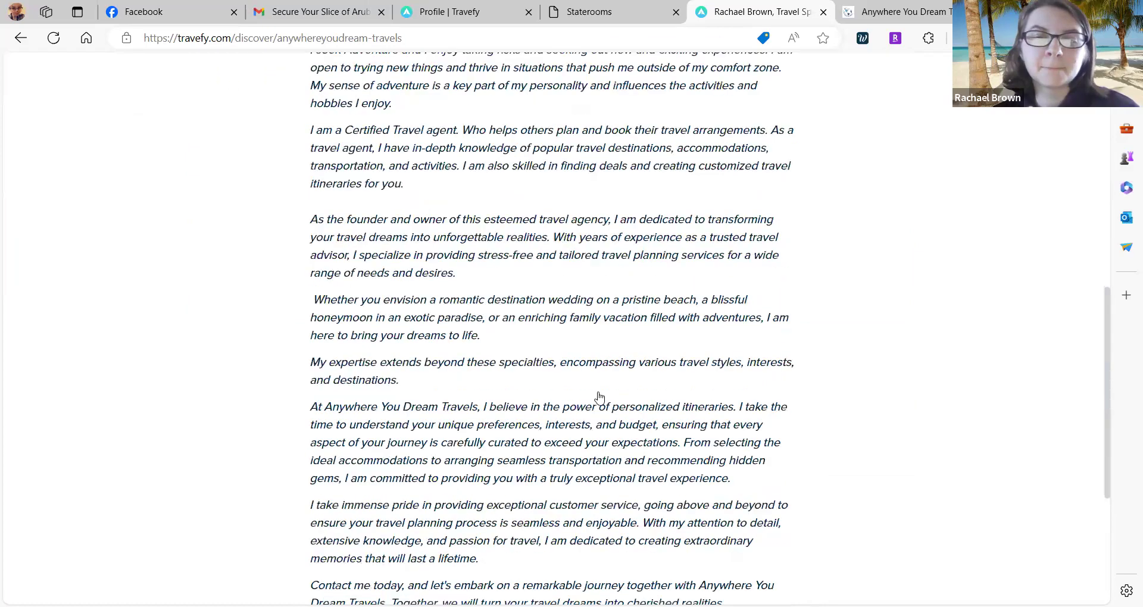
View the Jet-Set Romance trip page, then return to the Marketing profile editor.
{"action": "left_click", "coordinate": [633, 453]}
{"action": "scroll", "coordinate": [583, 326], "scroll_direction": "down", "scroll_amount": 7}
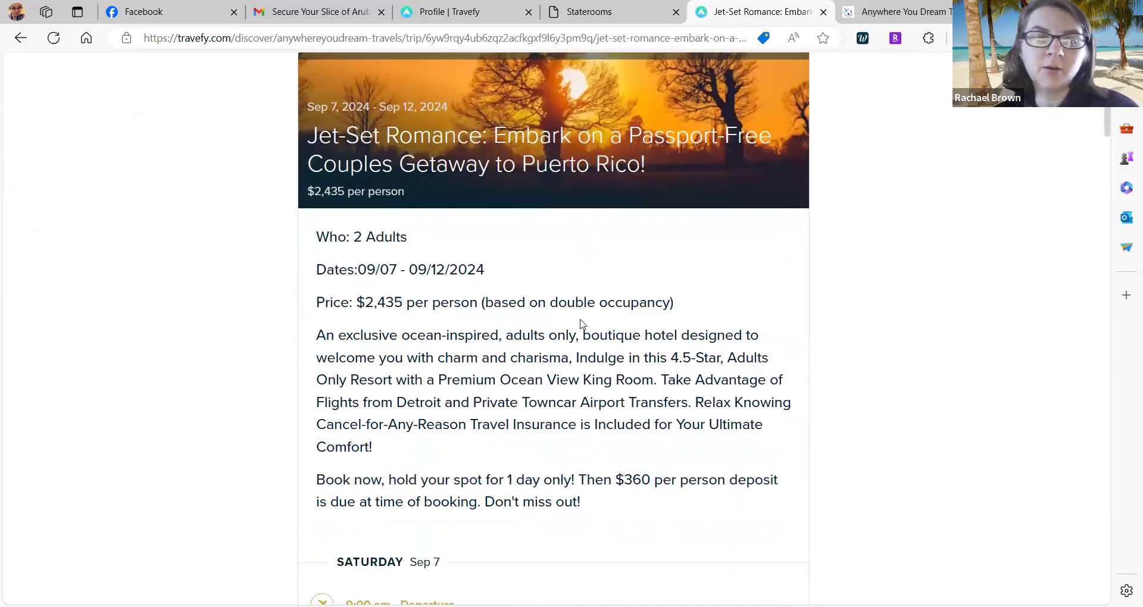
{"action": "scroll", "coordinate": [582, 324], "scroll_direction": "up", "scroll_amount": 2}
{"action": "scroll", "coordinate": [582, 323], "scroll_direction": "down", "scroll_amount": 7}
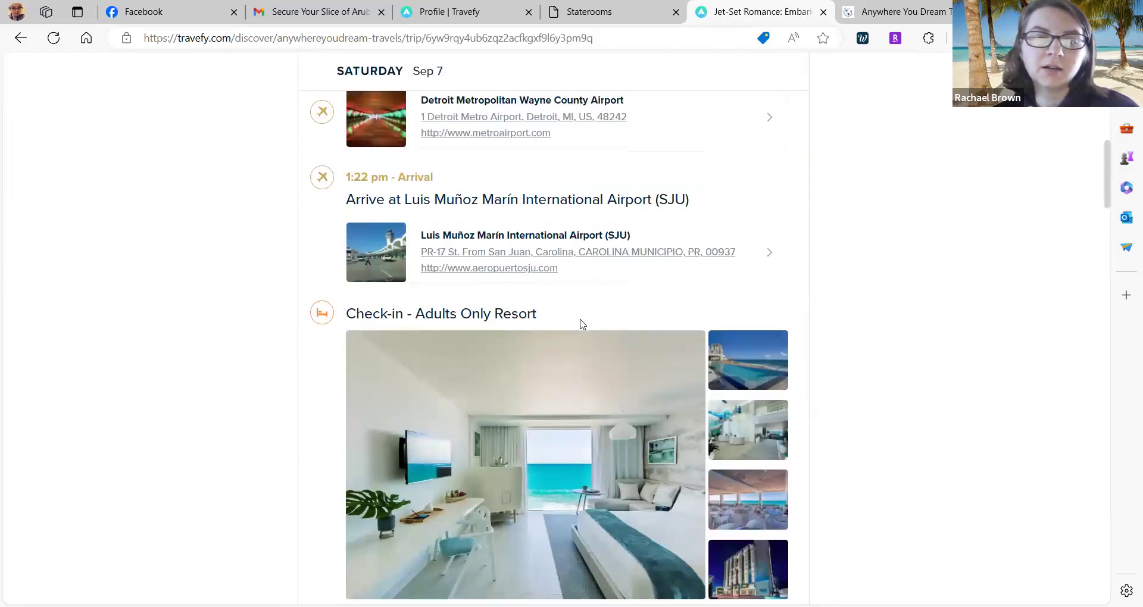
{"action": "scroll", "coordinate": [582, 324], "scroll_direction": "up", "scroll_amount": 12}
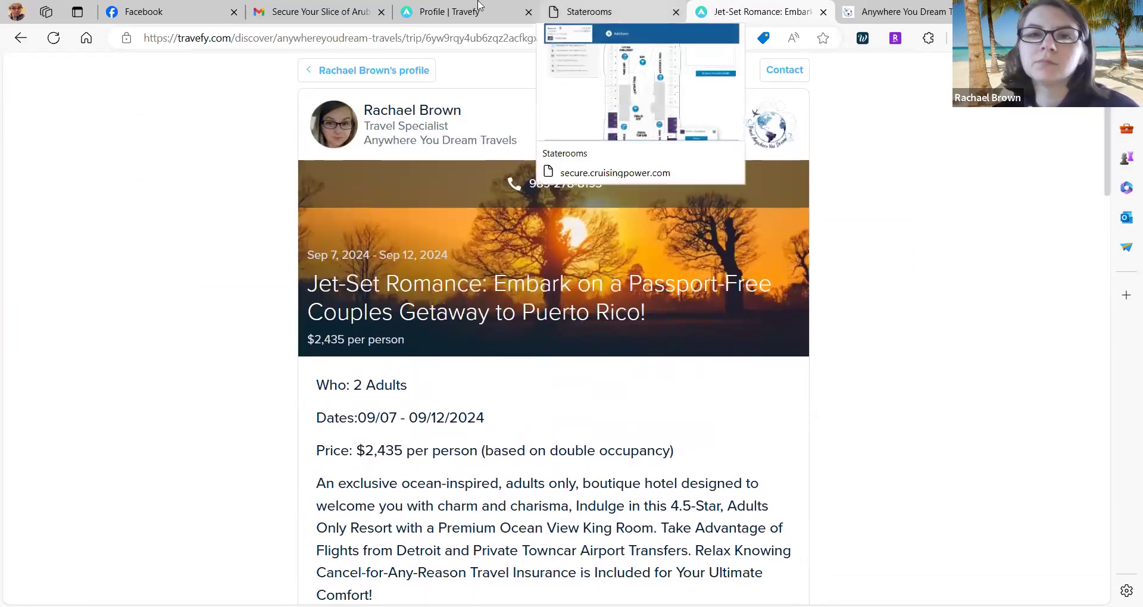
{"action": "left_click", "coordinate": [897, 12]}
{"action": "left_click", "coordinate": [523, 9]}
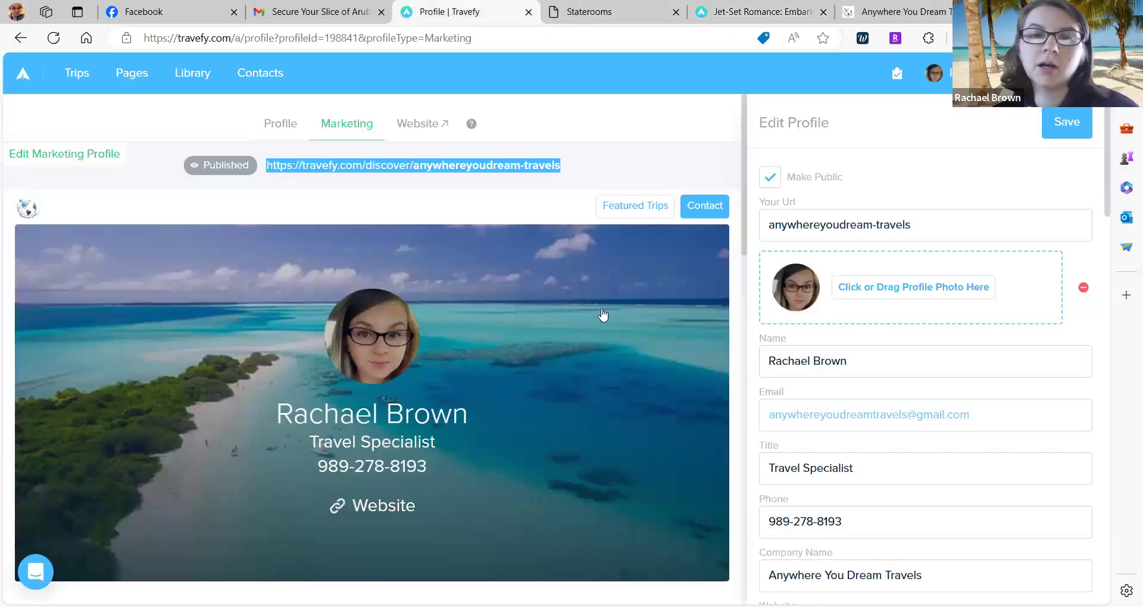
{"action": "left_click", "coordinate": [618, 158]}
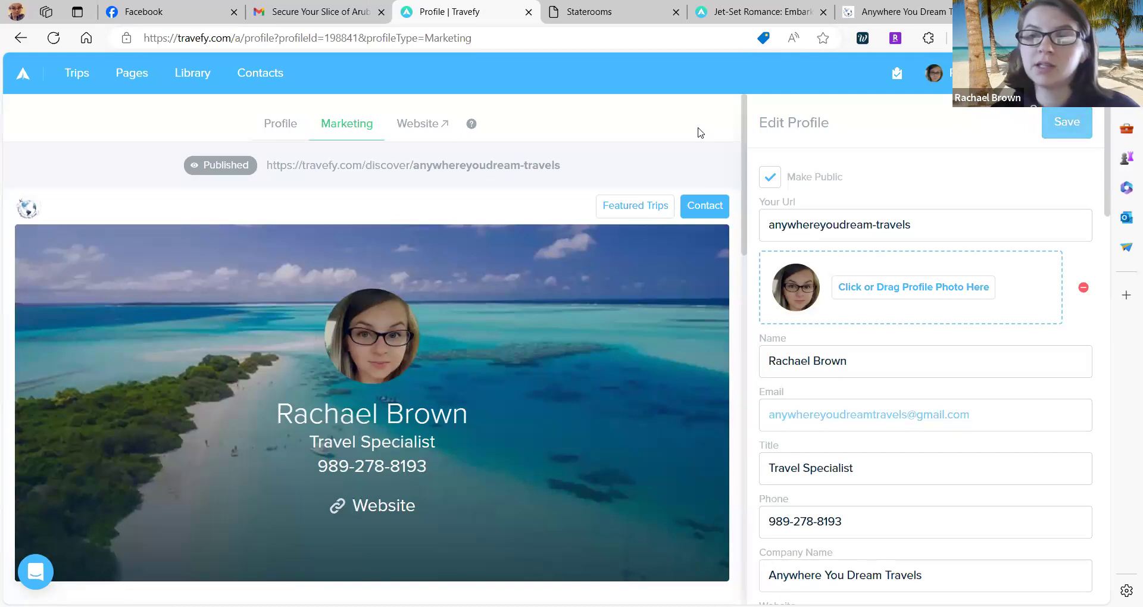
{"action": "mouse_move", "coordinate": [360, 184]}
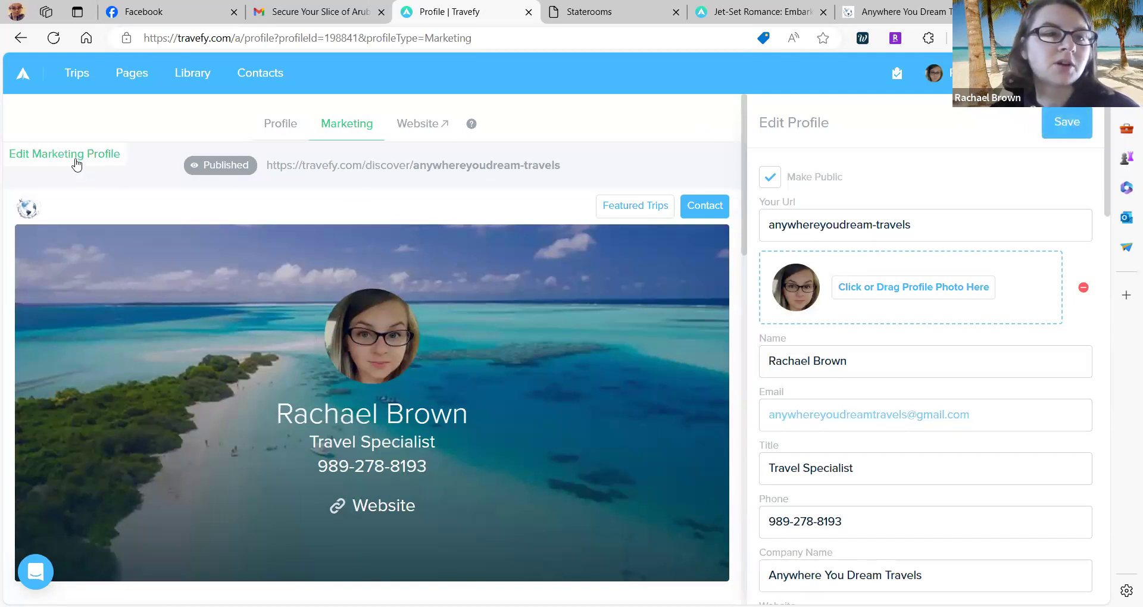
{"action": "scroll", "coordinate": [487, 253], "scroll_direction": "down", "scroll_amount": 3}
{"action": "scroll", "coordinate": [488, 253], "scroll_direction": "up", "scroll_amount": 3}
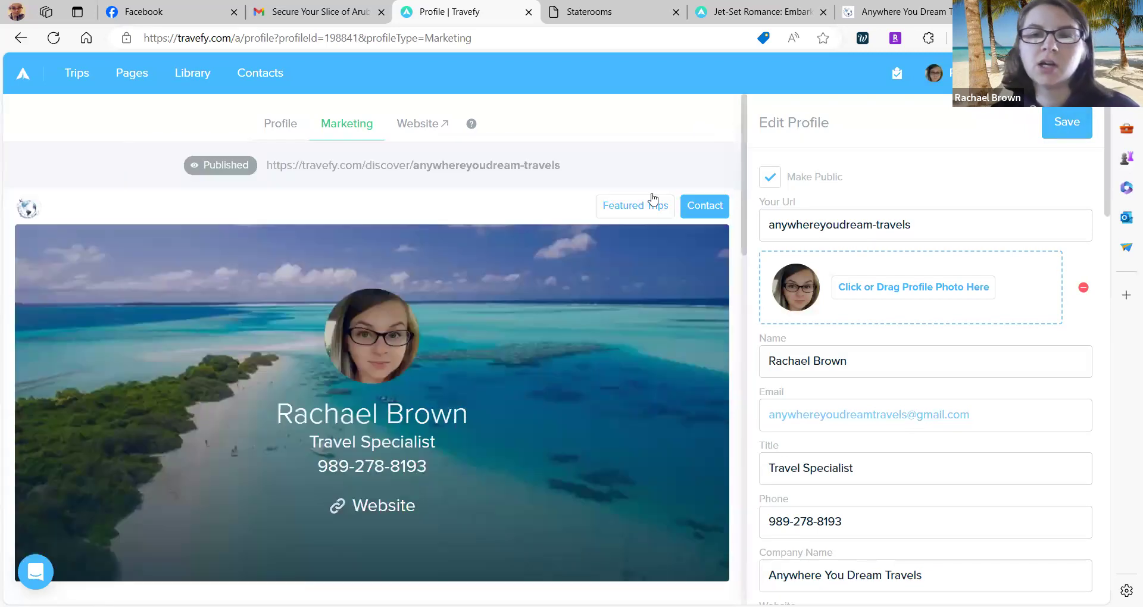
{"action": "left_click", "coordinate": [904, 225]}
{"action": "scroll", "coordinate": [905, 226], "scroll_direction": "down", "scroll_amount": 1}
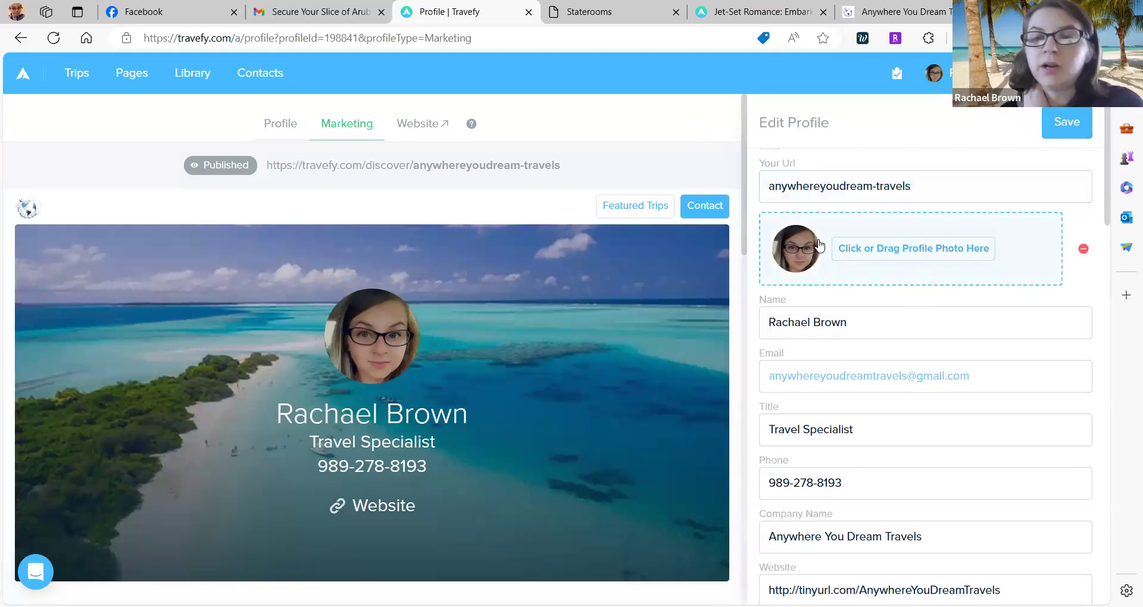
{"action": "scroll", "coordinate": [926, 252], "scroll_direction": "down", "scroll_amount": 1}
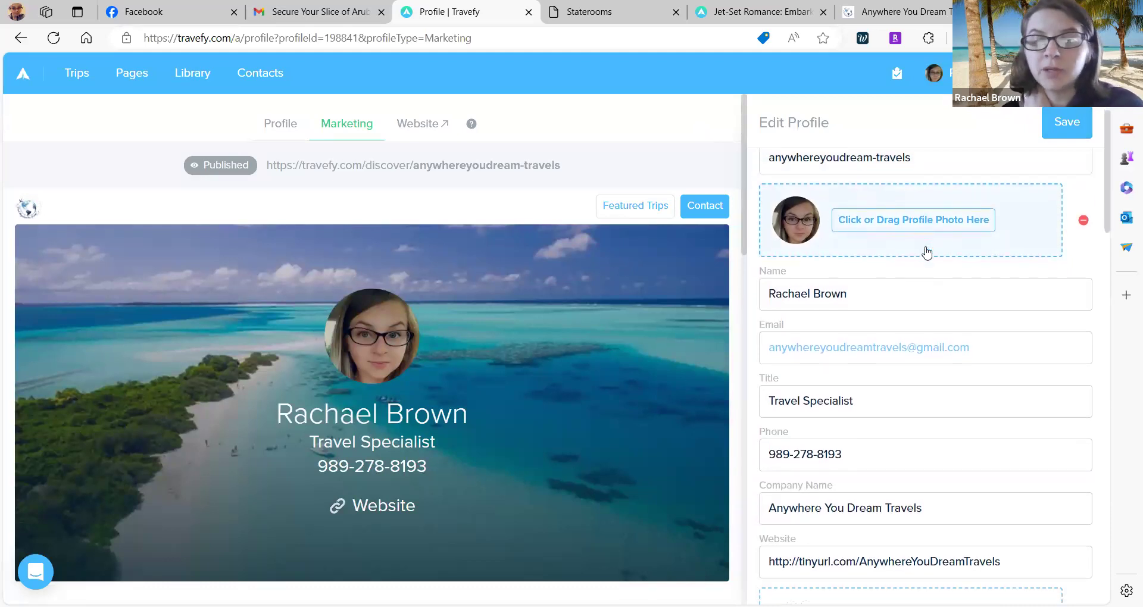
{"action": "scroll", "coordinate": [786, 275], "scroll_direction": "down", "scroll_amount": 2}
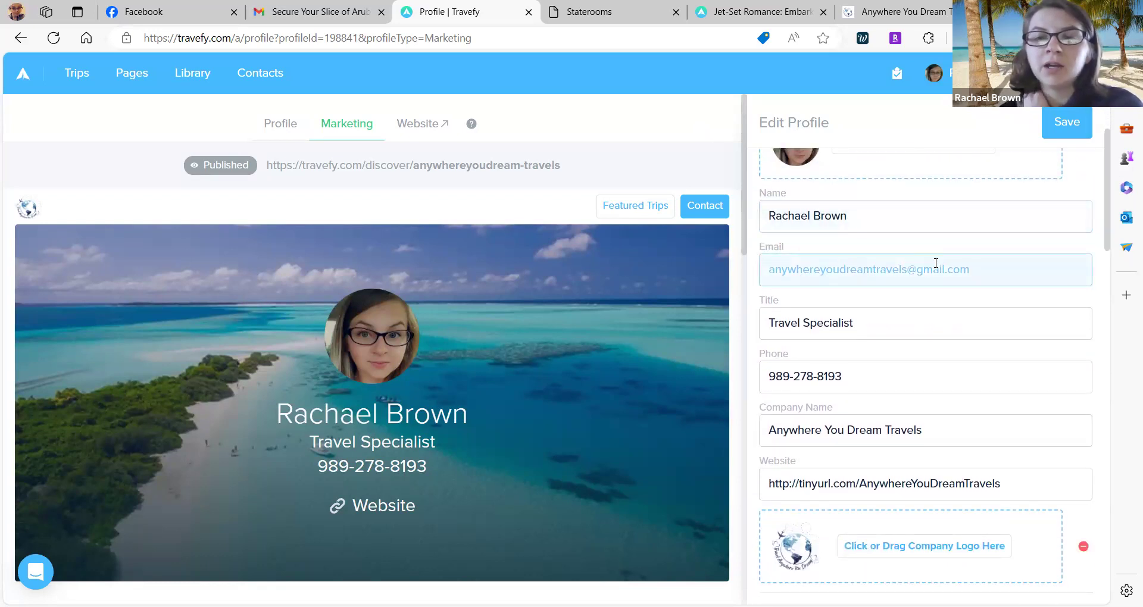
{"action": "scroll", "coordinate": [935, 262], "scroll_direction": "down", "scroll_amount": 2}
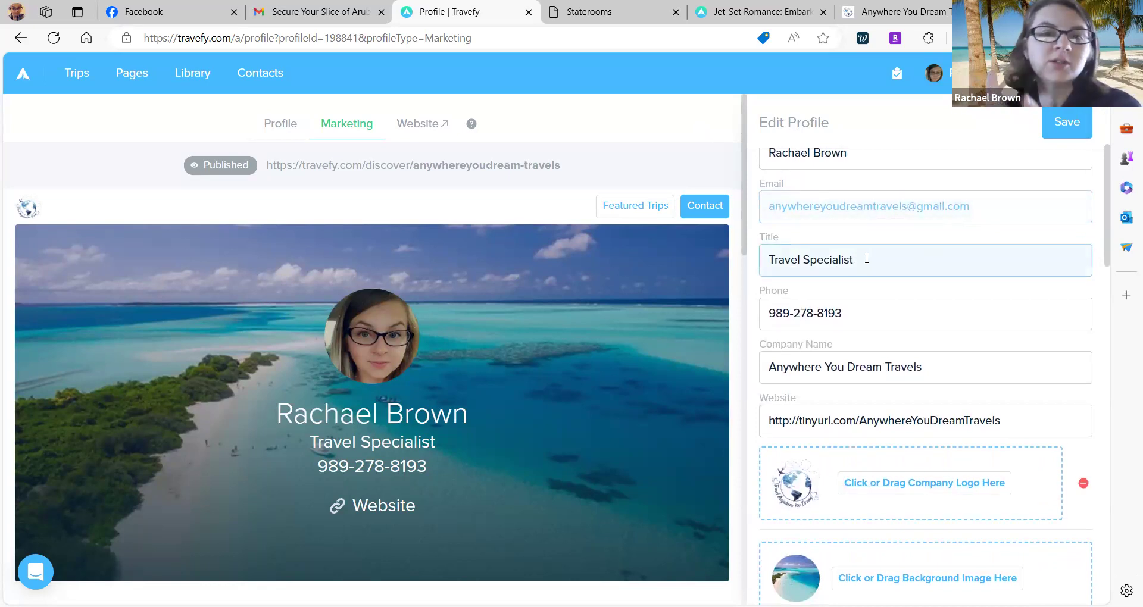
{"action": "scroll", "coordinate": [867, 258], "scroll_direction": "down", "scroll_amount": 2}
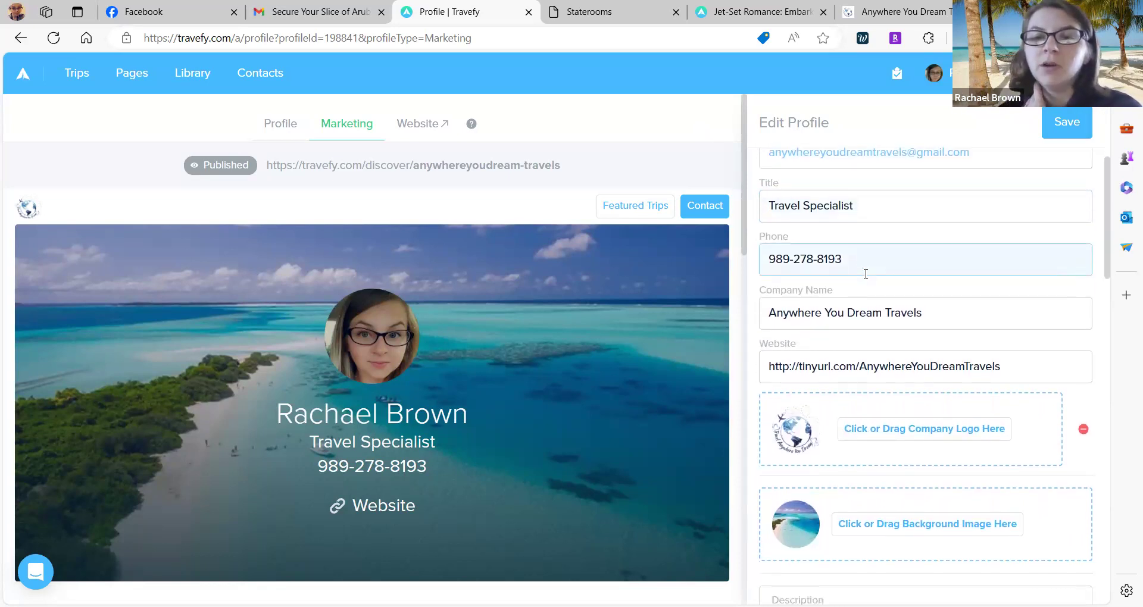
{"action": "scroll", "coordinate": [860, 348], "scroll_direction": "down", "scroll_amount": 2}
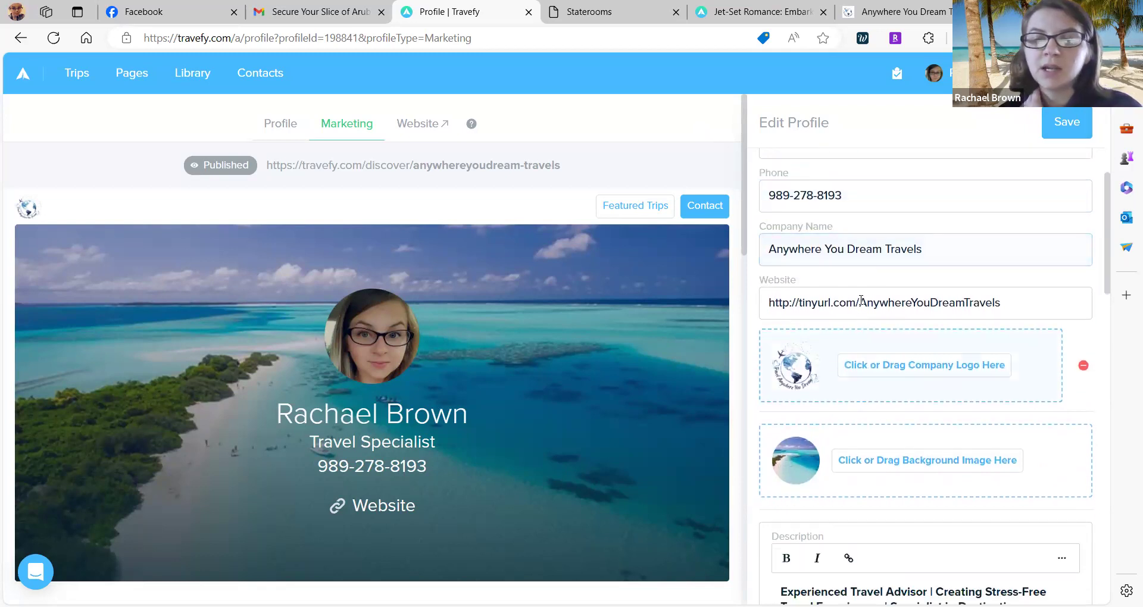
{"action": "scroll", "coordinate": [827, 405], "scroll_direction": "down", "scroll_amount": 2}
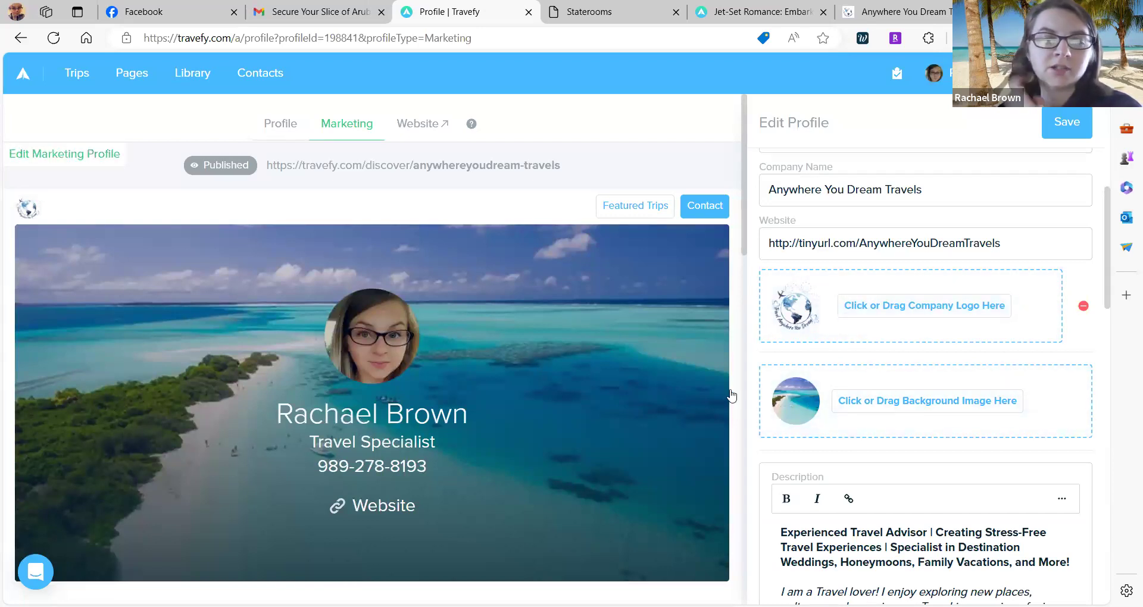
{"action": "scroll", "coordinate": [824, 405], "scroll_direction": "down", "scroll_amount": 2}
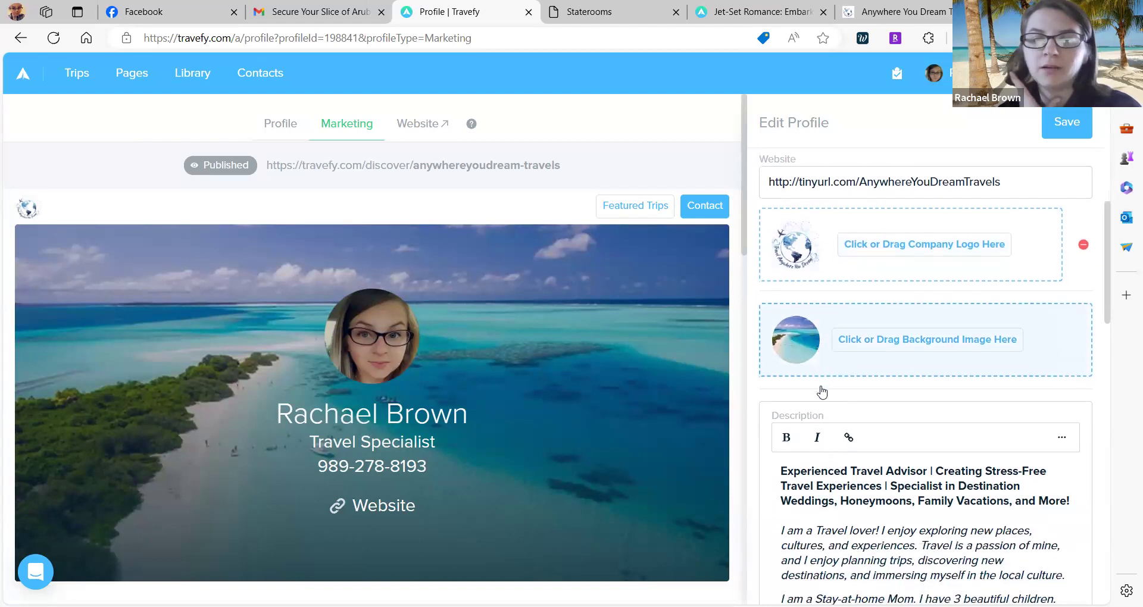
{"action": "scroll", "coordinate": [821, 390], "scroll_direction": "down", "scroll_amount": 3}
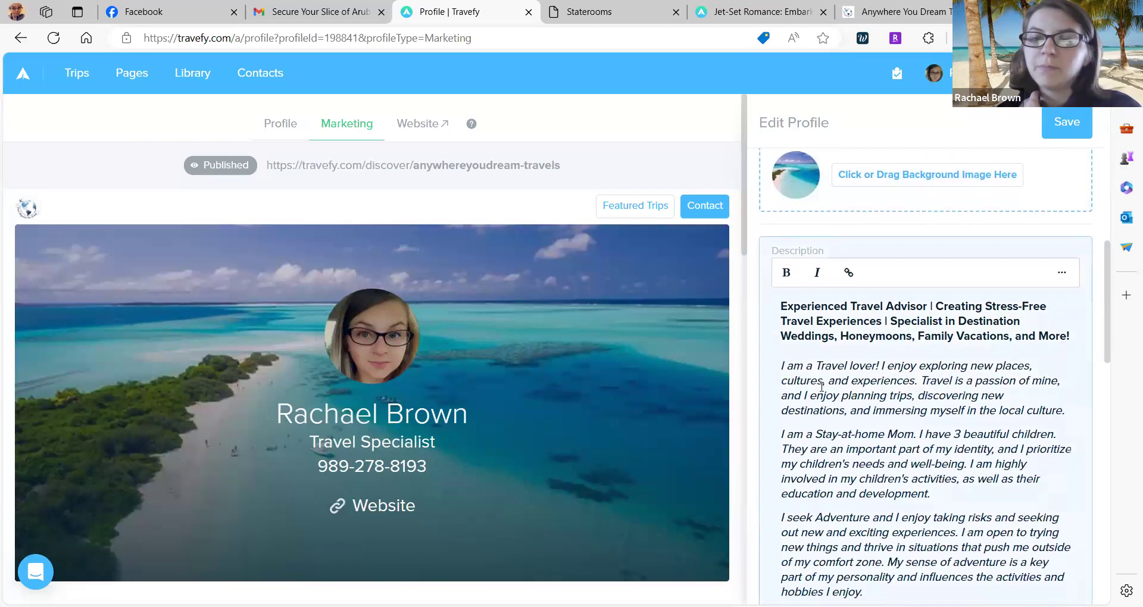
{"action": "scroll", "coordinate": [821, 387], "scroll_direction": "down", "scroll_amount": 13}
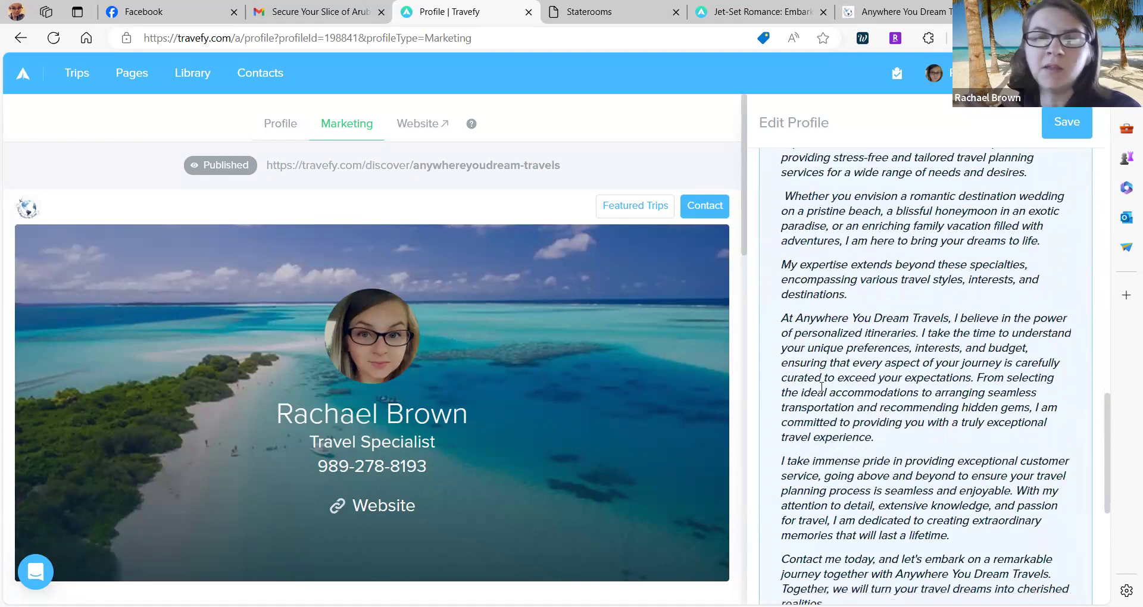
{"action": "scroll", "coordinate": [821, 387], "scroll_direction": "down", "scroll_amount": 3}
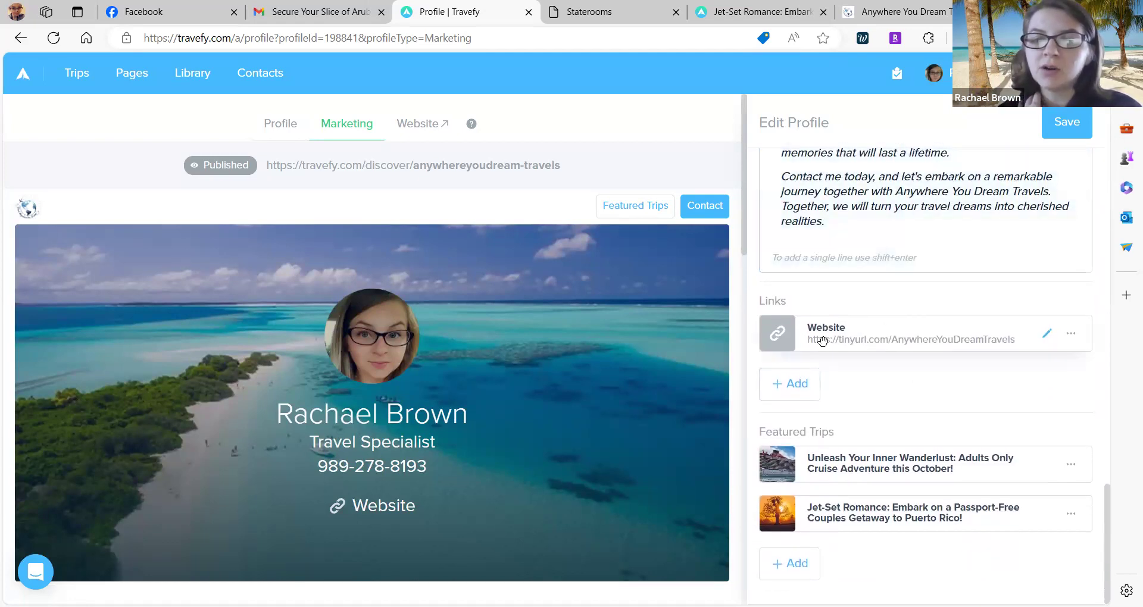
{"action": "left_click", "coordinate": [788, 388]}
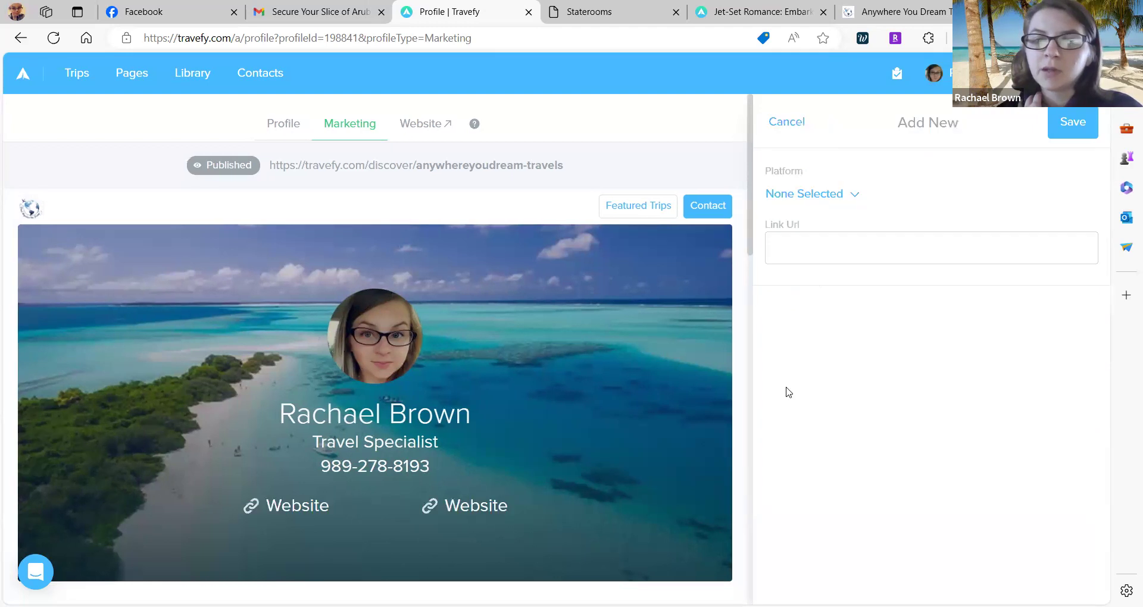
{"action": "left_click", "coordinate": [844, 198]}
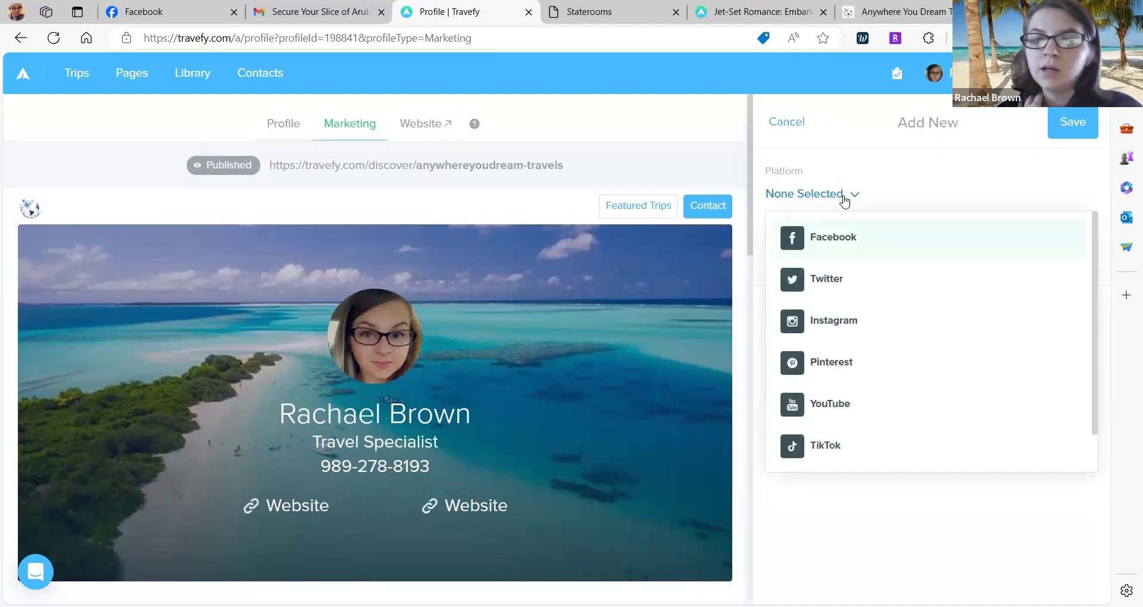
{"action": "left_click", "coordinate": [825, 260]}
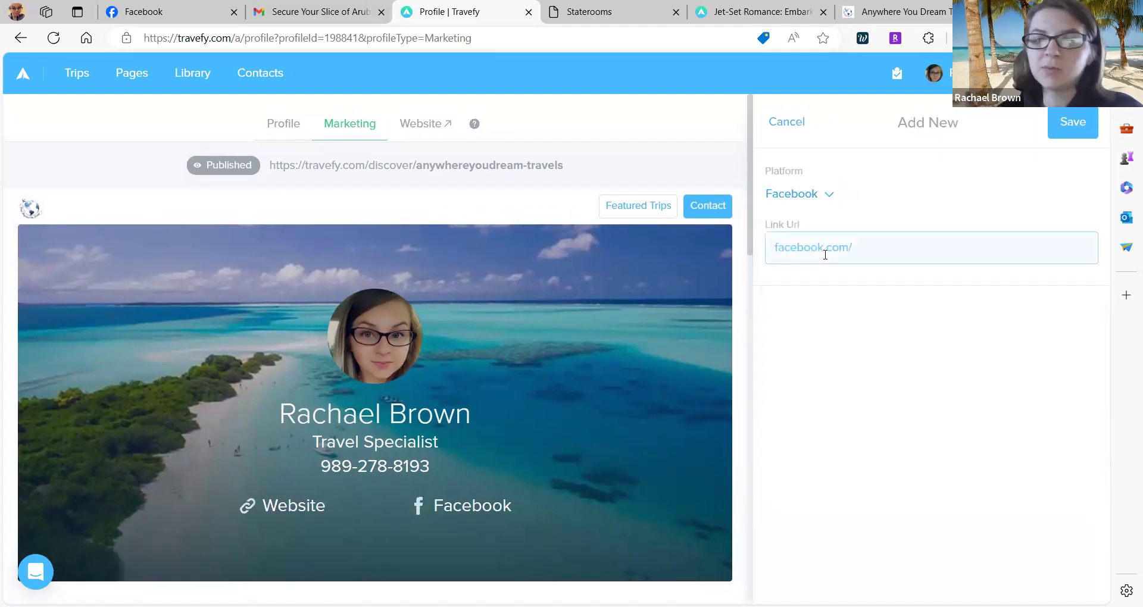
{"action": "type", "text": "face"}
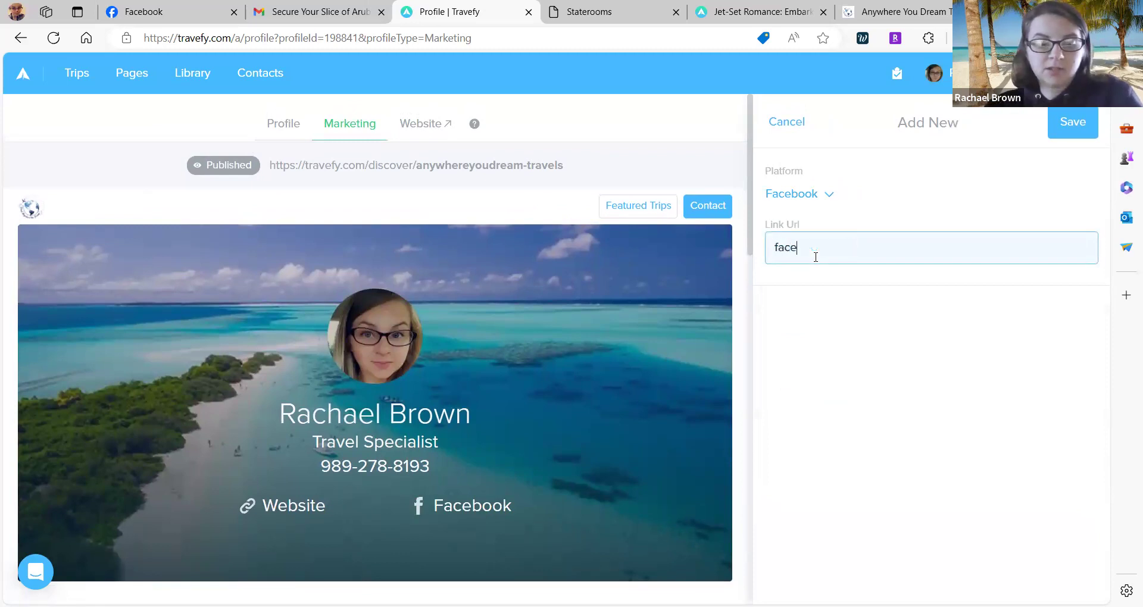
{"action": "type", "text": "book.com/a"}
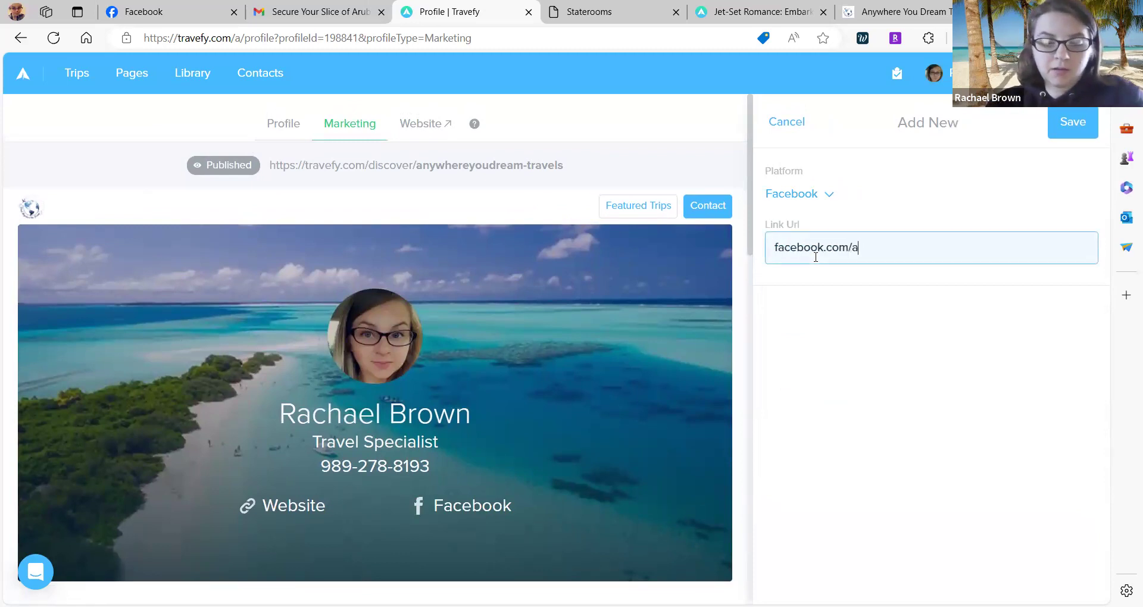
{"action": "type", "text": "nywhereyoudream"}
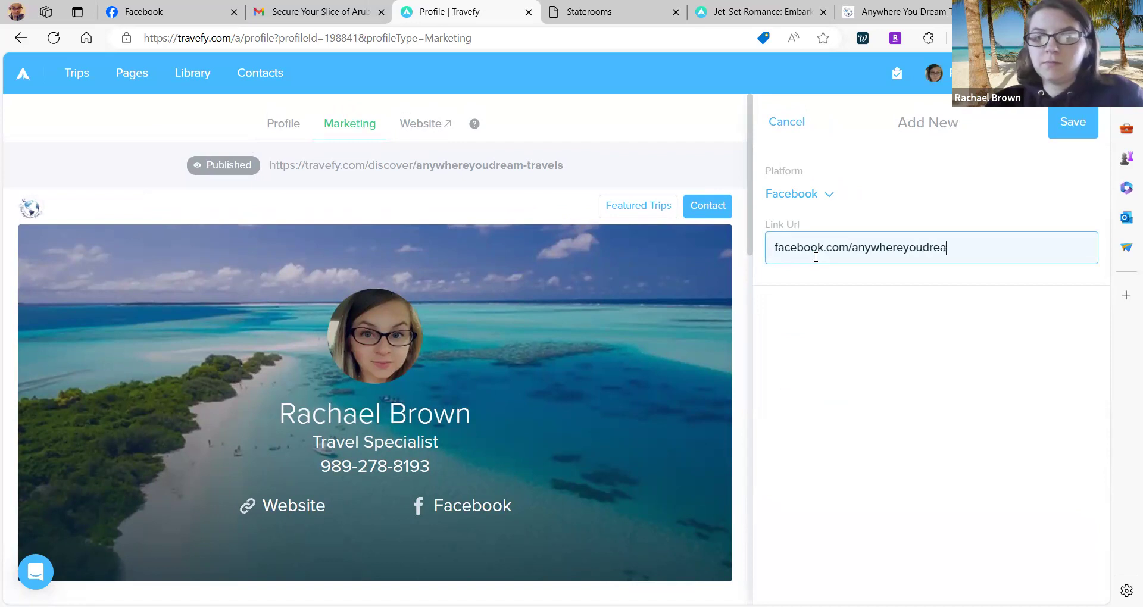
{"action": "left_click", "coordinate": [1091, 135]}
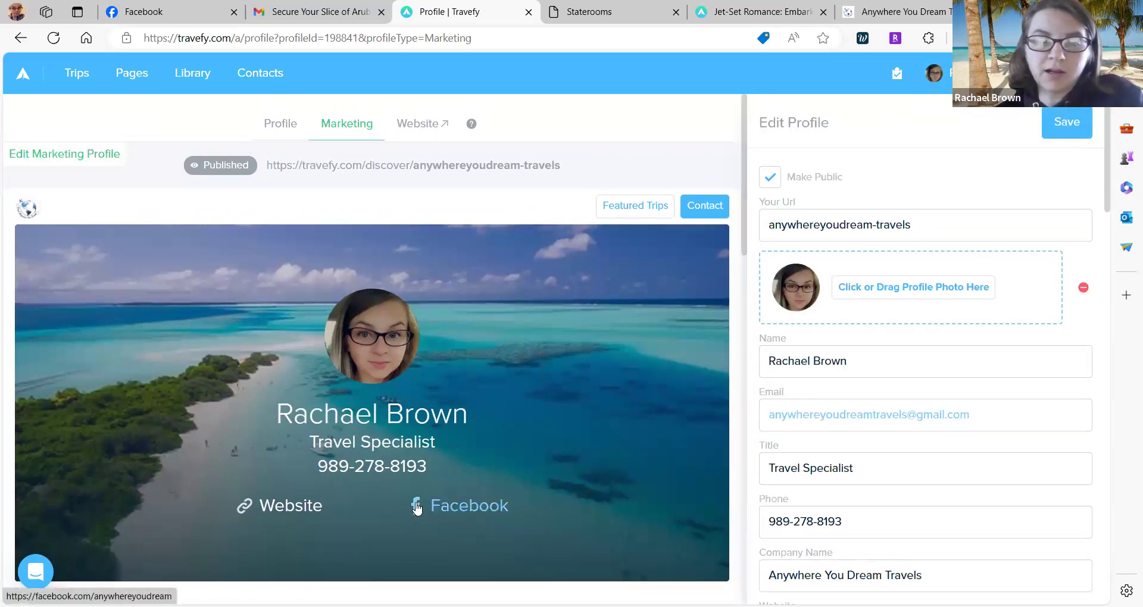
{"action": "scroll", "coordinate": [835, 546], "scroll_direction": "down", "scroll_amount": 10}
{"action": "scroll", "coordinate": [836, 545], "scroll_direction": "down", "scroll_amount": 15}
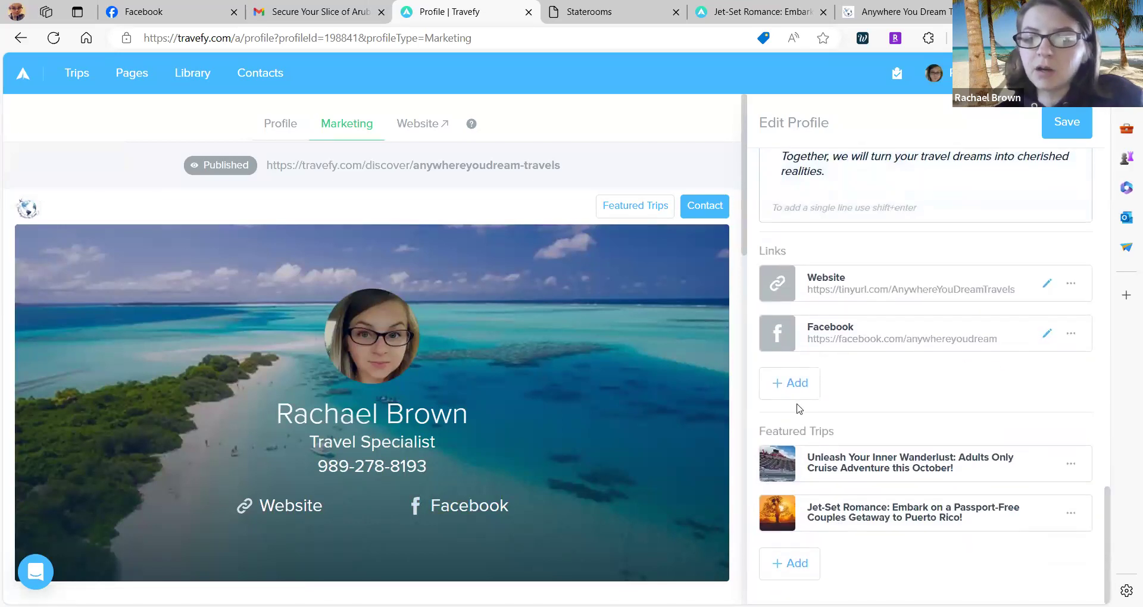
{"action": "left_click", "coordinate": [785, 384]}
{"action": "left_click", "coordinate": [821, 202]}
{"action": "scroll", "coordinate": [814, 383], "scroll_direction": "down", "scroll_amount": 1}
{"action": "scroll", "coordinate": [815, 384], "scroll_direction": "up", "scroll_amount": 1}
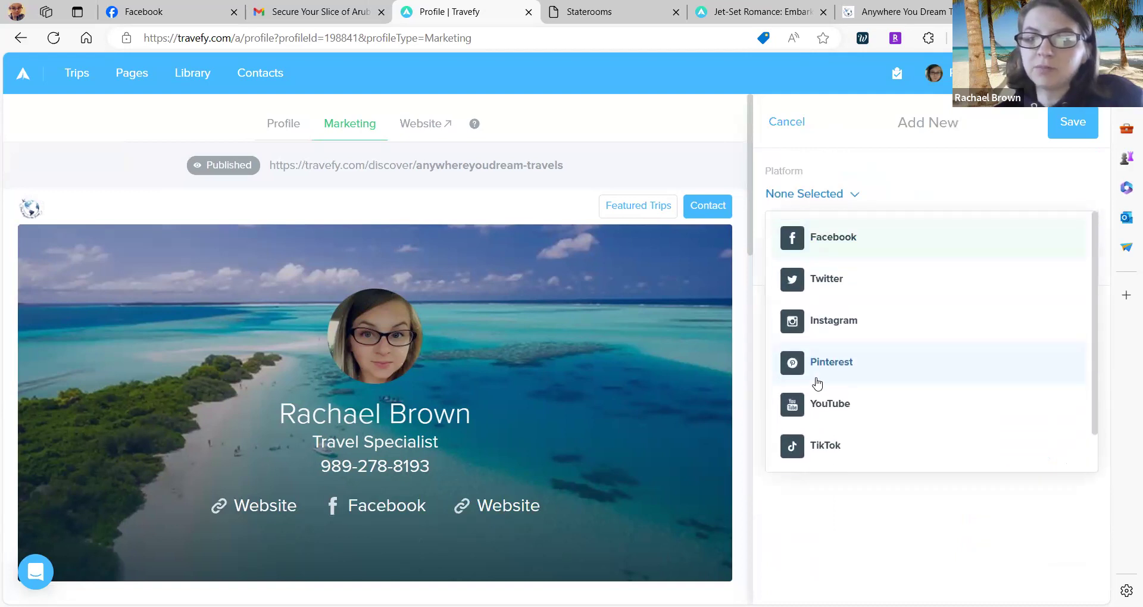
{"action": "left_click", "coordinate": [851, 199]}
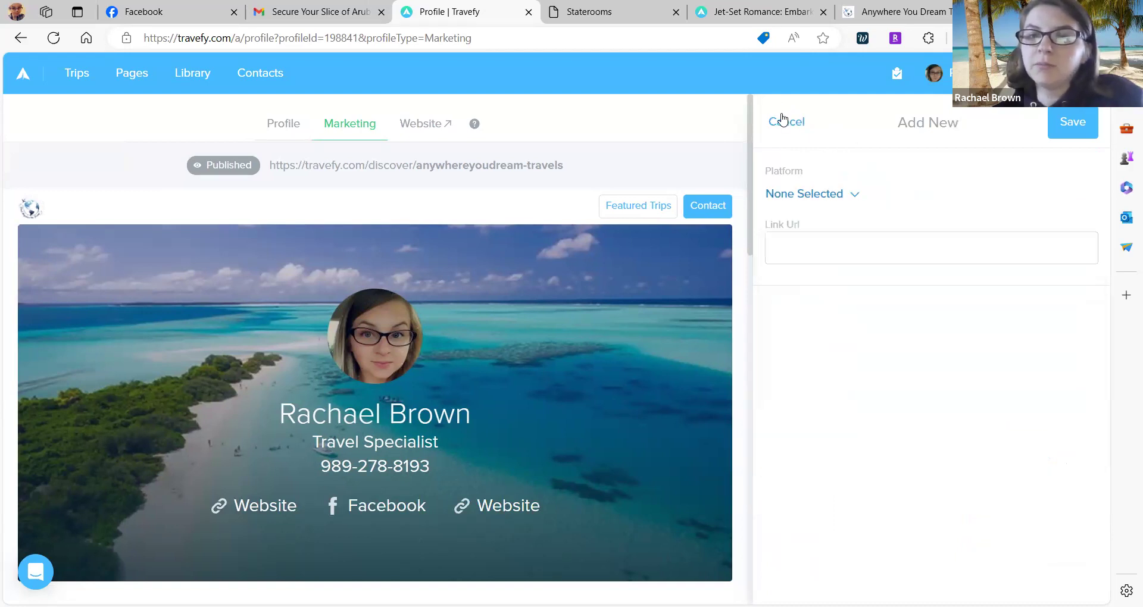
{"action": "left_click", "coordinate": [788, 117]}
{"action": "scroll", "coordinate": [801, 329], "scroll_direction": "down", "scroll_amount": 3}
{"action": "scroll", "coordinate": [801, 329], "scroll_direction": "down", "scroll_amount": 3}
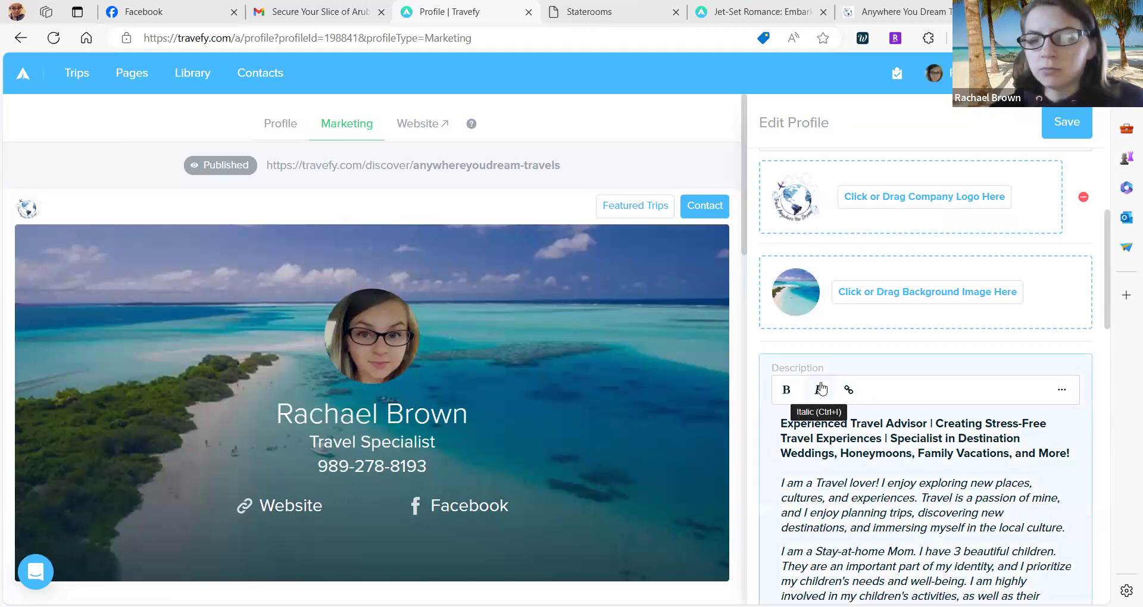
{"action": "scroll", "coordinate": [822, 388], "scroll_direction": "down", "scroll_amount": 2}
{"action": "scroll", "coordinate": [822, 387], "scroll_direction": "up", "scroll_amount": 4}
{"action": "scroll", "coordinate": [830, 277], "scroll_direction": "up", "scroll_amount": 6}
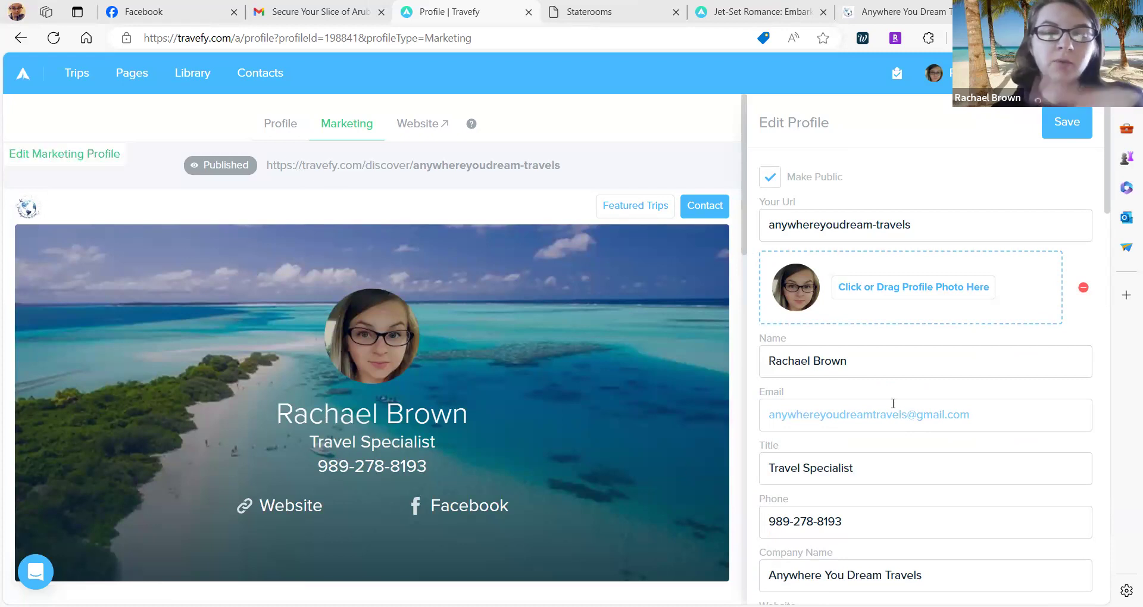
Save the marketing profile, then go to website Pages, confirming the unsaved-changes prompt.
{"action": "left_click", "coordinate": [1065, 125]}
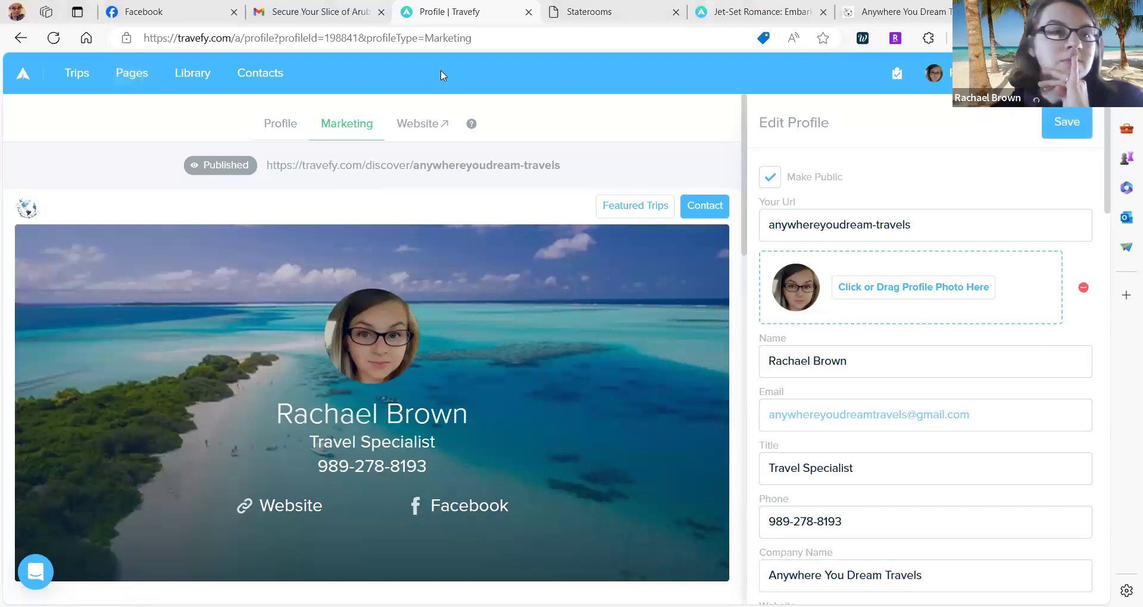
{"action": "left_click", "coordinate": [113, 79]}
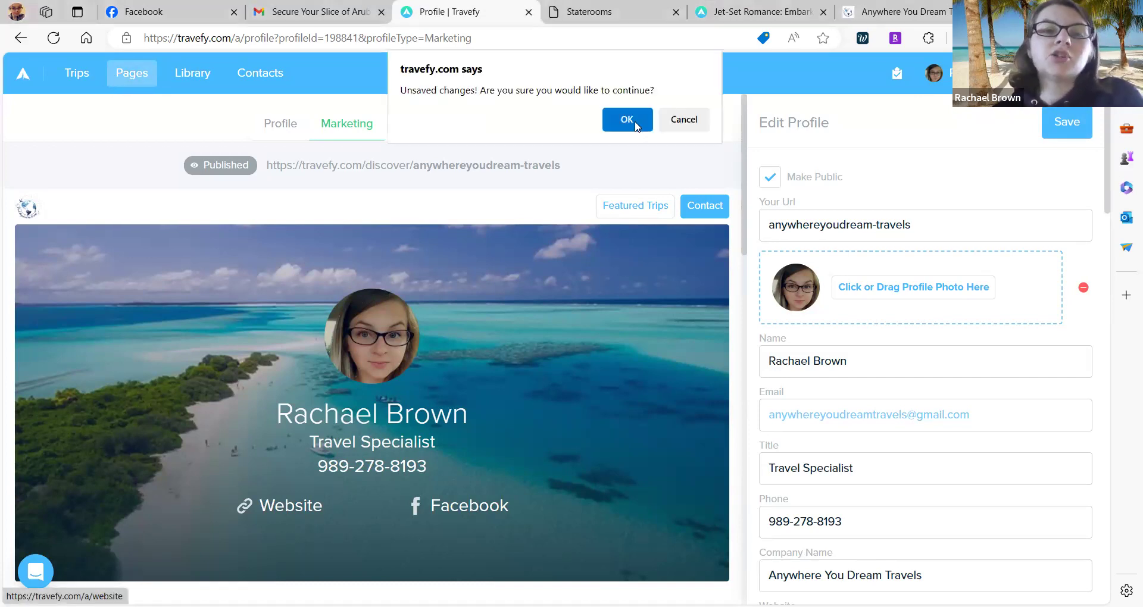
{"action": "left_click", "coordinate": [632, 119]}
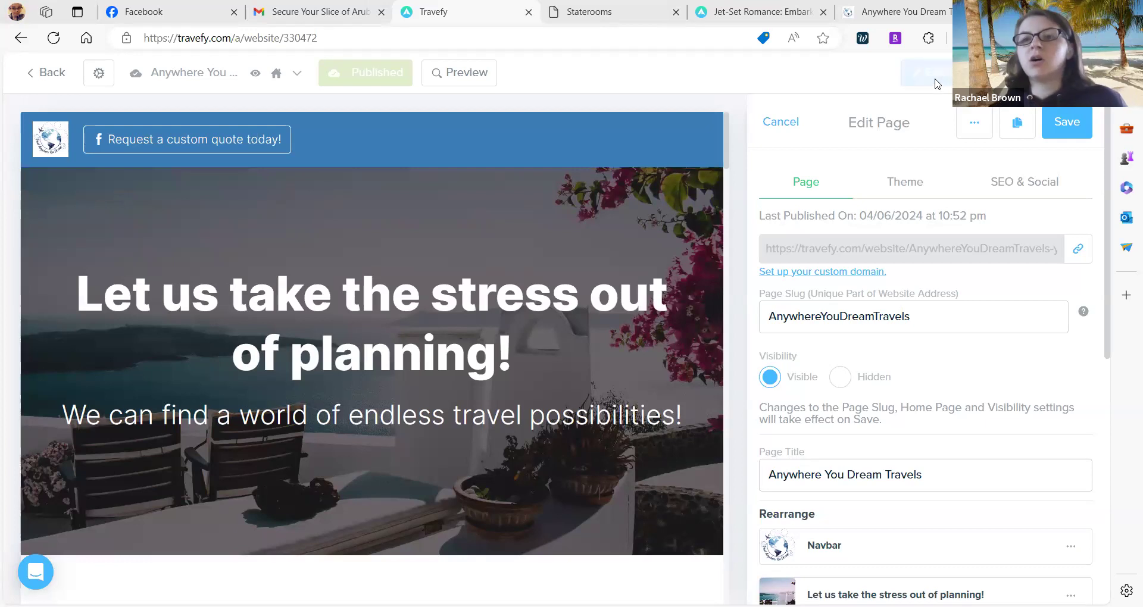
Check the custom domain setup settings, then return to the website page editor.
{"action": "scroll", "coordinate": [835, 281], "scroll_direction": "down", "scroll_amount": 1}
{"action": "scroll", "coordinate": [835, 281], "scroll_direction": "up", "scroll_amount": 1}
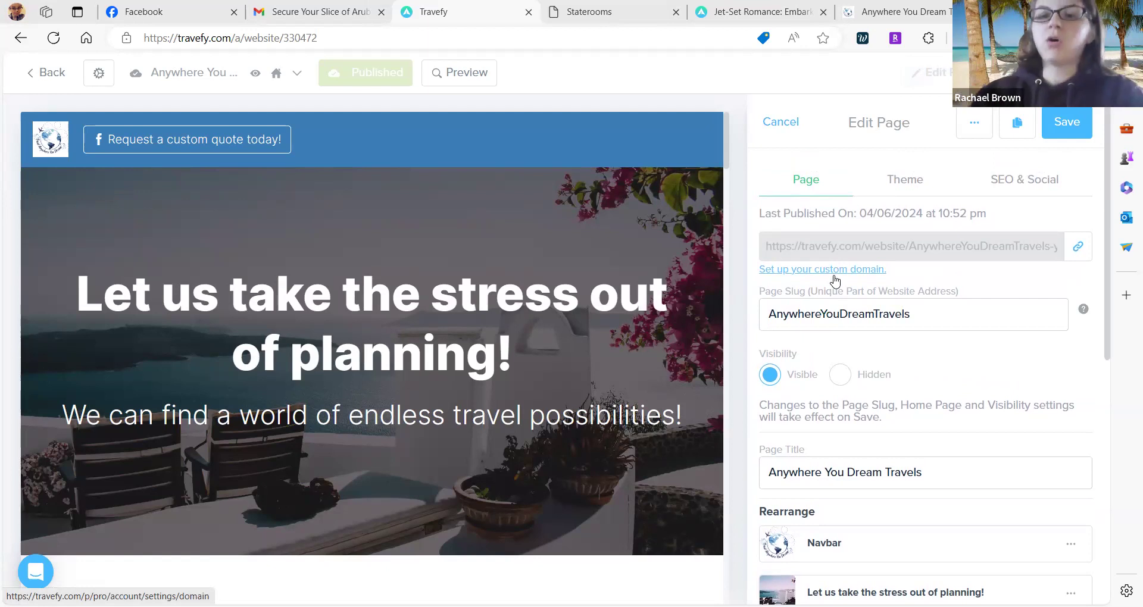
{"action": "left_click", "coordinate": [835, 269]}
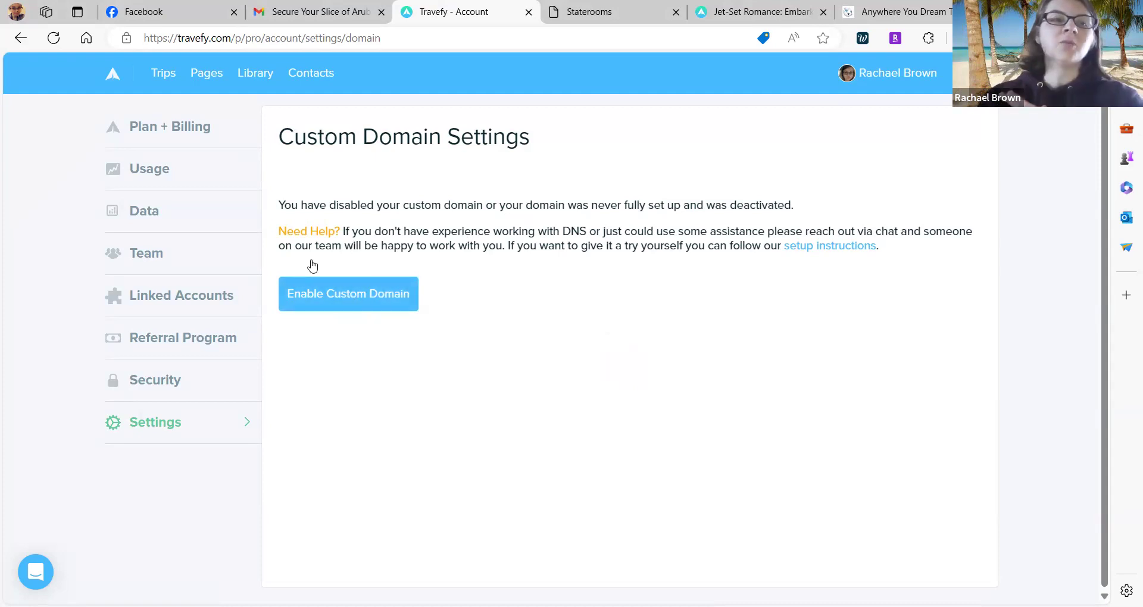
{"action": "left_click", "coordinate": [33, 39]}
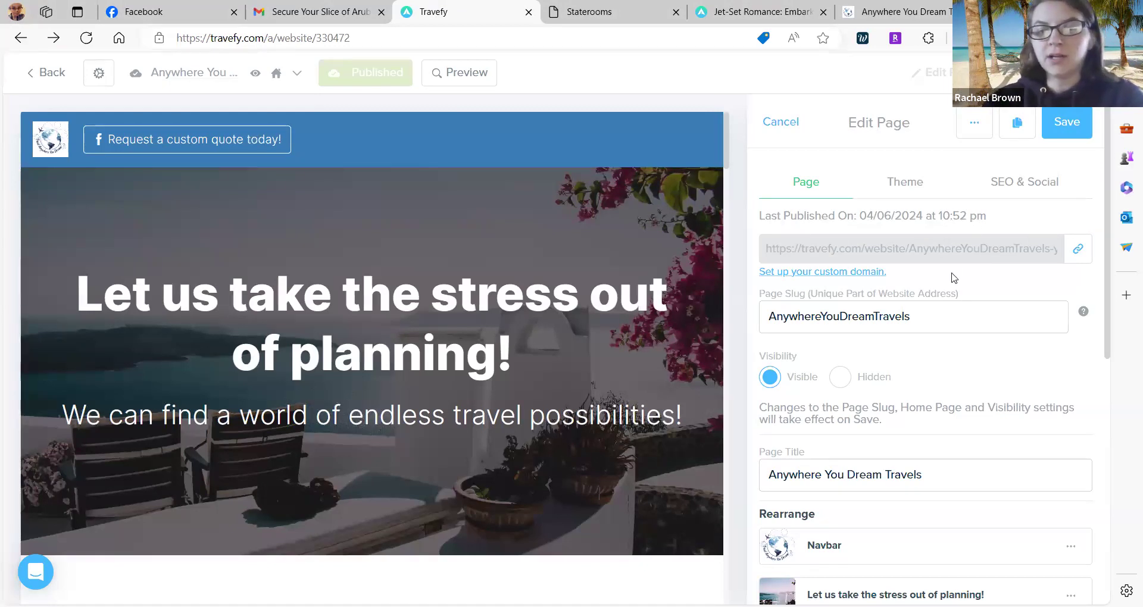
Scroll through the Anywhere You Dream Travels page settings and its eleven-section Rearrange list.
{"action": "scroll", "coordinate": [954, 277], "scroll_direction": "down", "scroll_amount": 2}
{"action": "scroll", "coordinate": [954, 277], "scroll_direction": "down", "scroll_amount": 2}
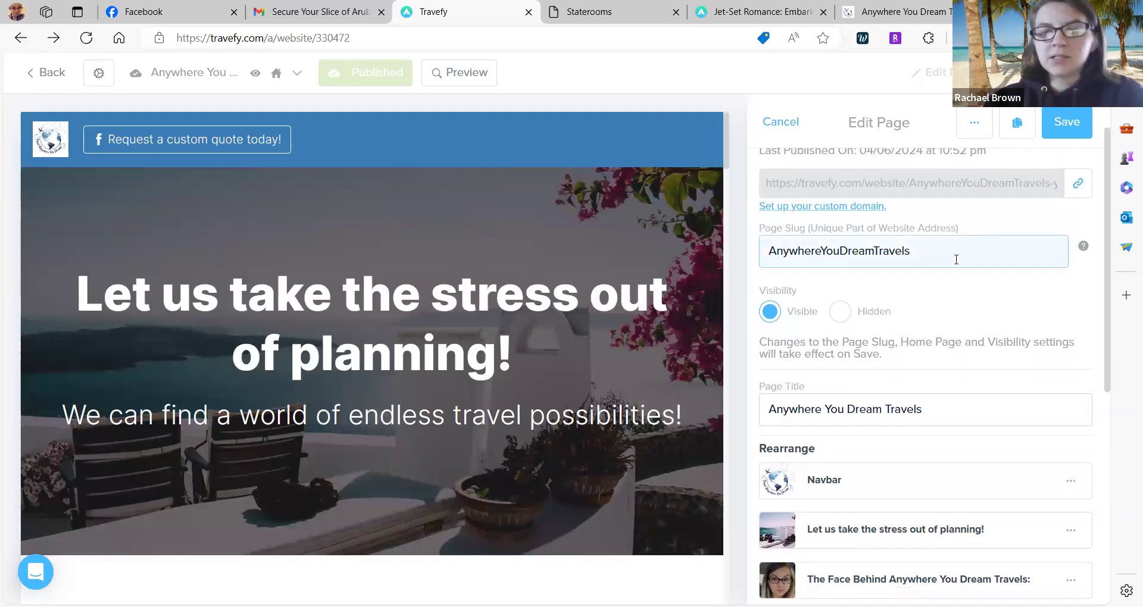
{"action": "scroll", "coordinate": [956, 260], "scroll_direction": "down", "scroll_amount": 2}
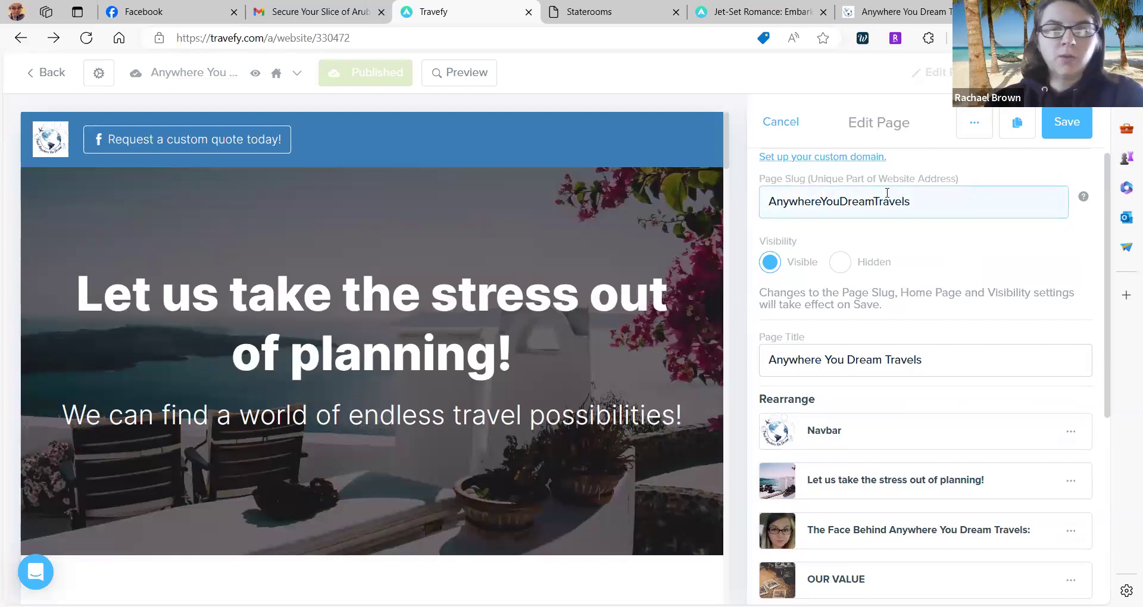
{"action": "scroll", "coordinate": [854, 208], "scroll_direction": "down", "scroll_amount": 1}
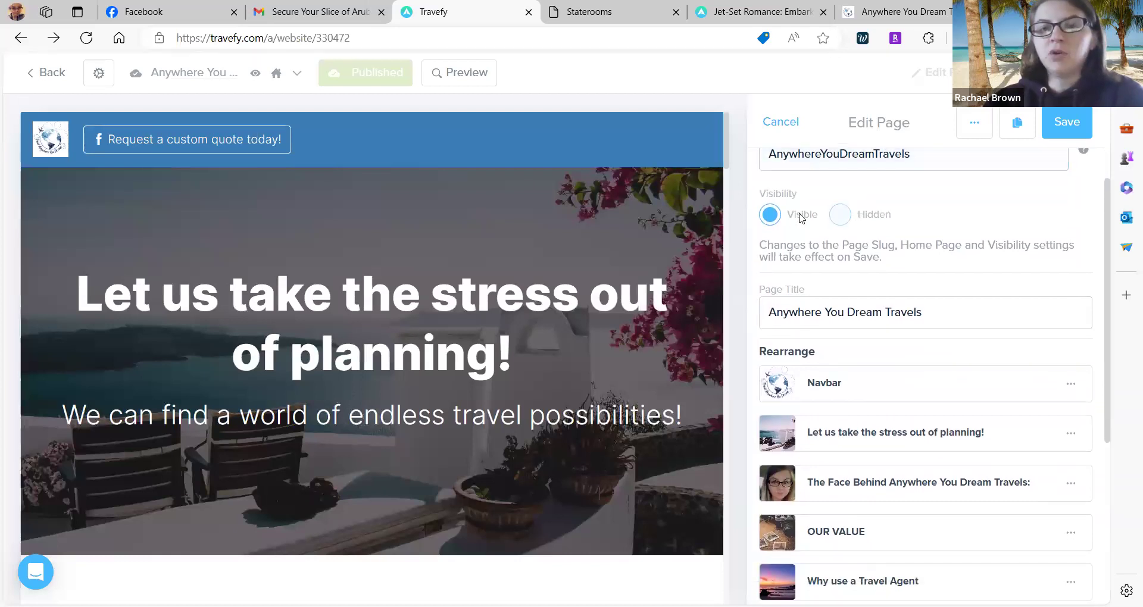
{"action": "scroll", "coordinate": [767, 220], "scroll_direction": "down", "scroll_amount": 1}
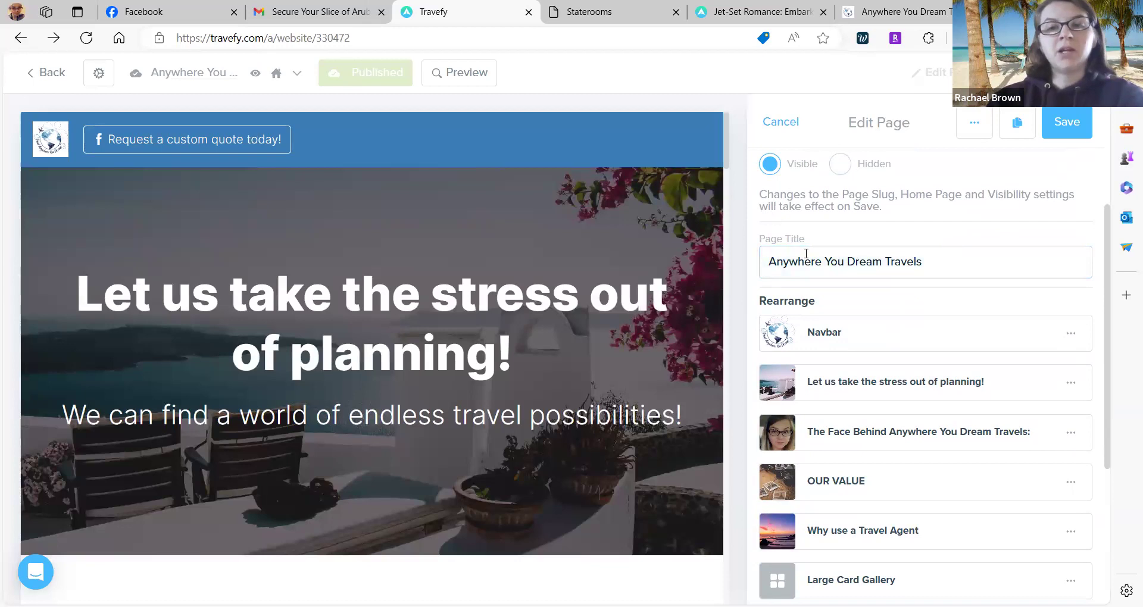
{"action": "scroll", "coordinate": [805, 253], "scroll_direction": "down", "scroll_amount": 1}
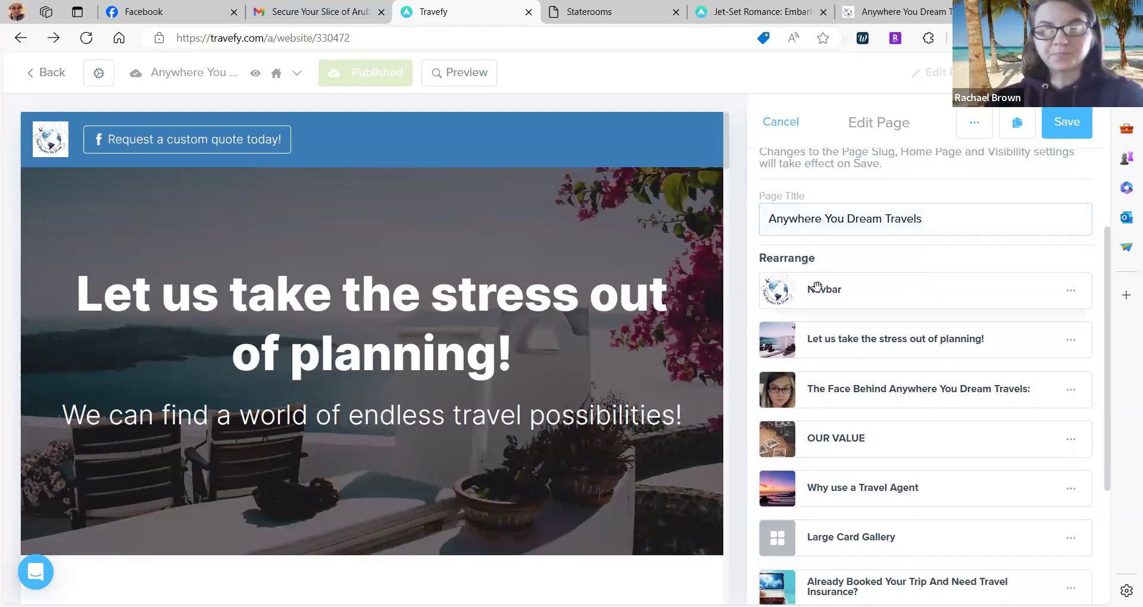
{"action": "scroll", "coordinate": [884, 149], "scroll_direction": "up", "scroll_amount": 5}
{"action": "scroll", "coordinate": [884, 149], "scroll_direction": "down", "scroll_amount": 8}
{"action": "scroll", "coordinate": [866, 316], "scroll_direction": "down", "scroll_amount": 4}
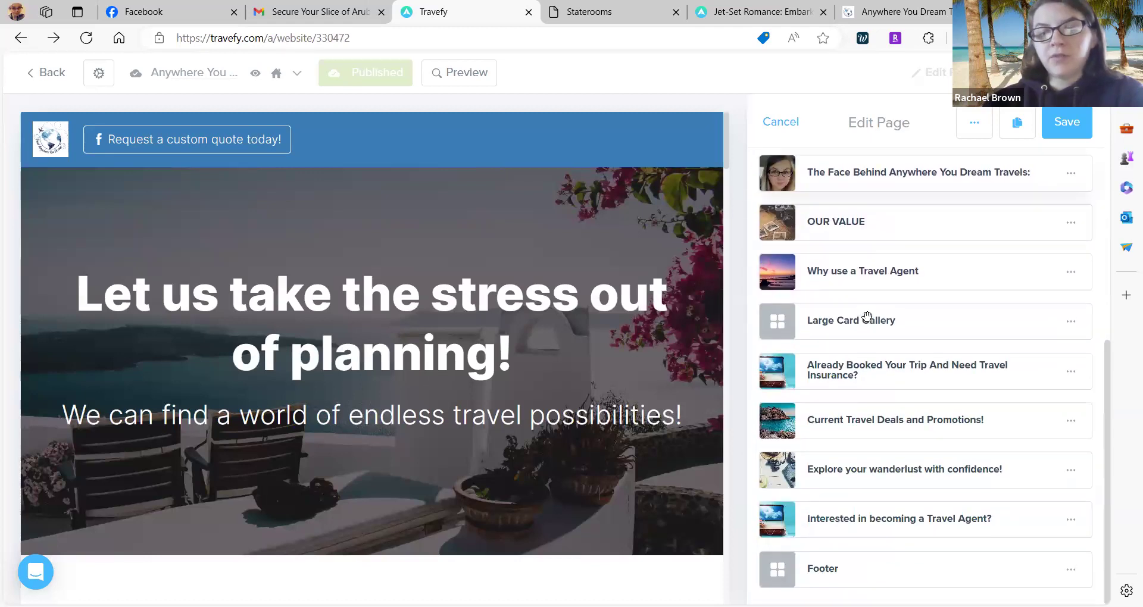
{"action": "scroll", "coordinate": [866, 315], "scroll_direction": "up", "scroll_amount": 3}
{"action": "scroll", "coordinate": [866, 315], "scroll_direction": "up", "scroll_amount": 6}
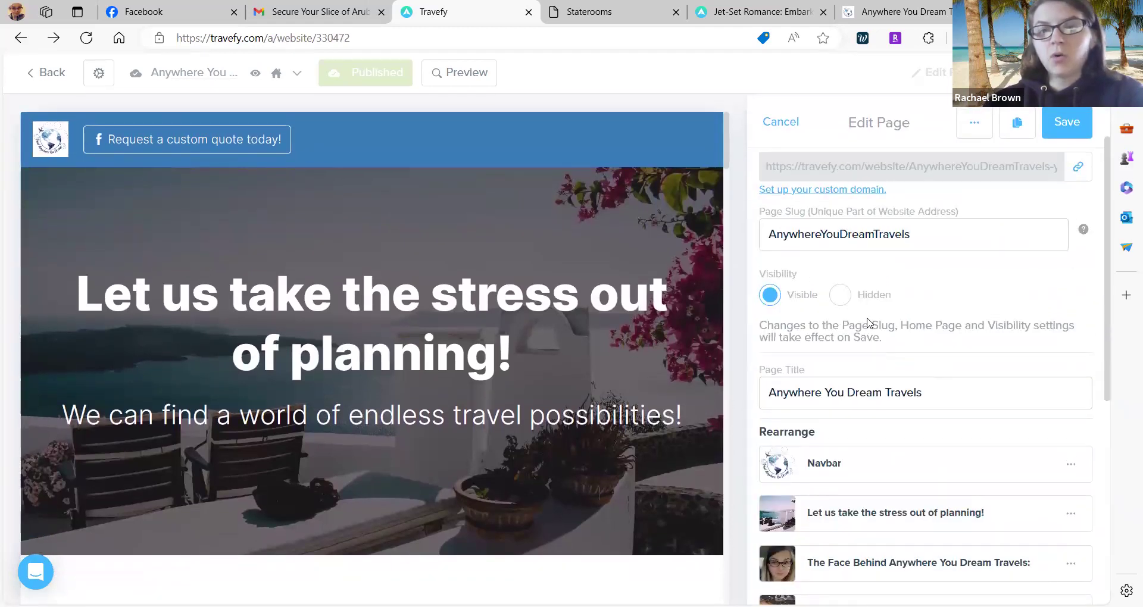
Browse the themes, leaving Azure and #3a7db6 unchanged, then view the SEO & Social settings.
{"action": "left_click", "coordinate": [892, 183]}
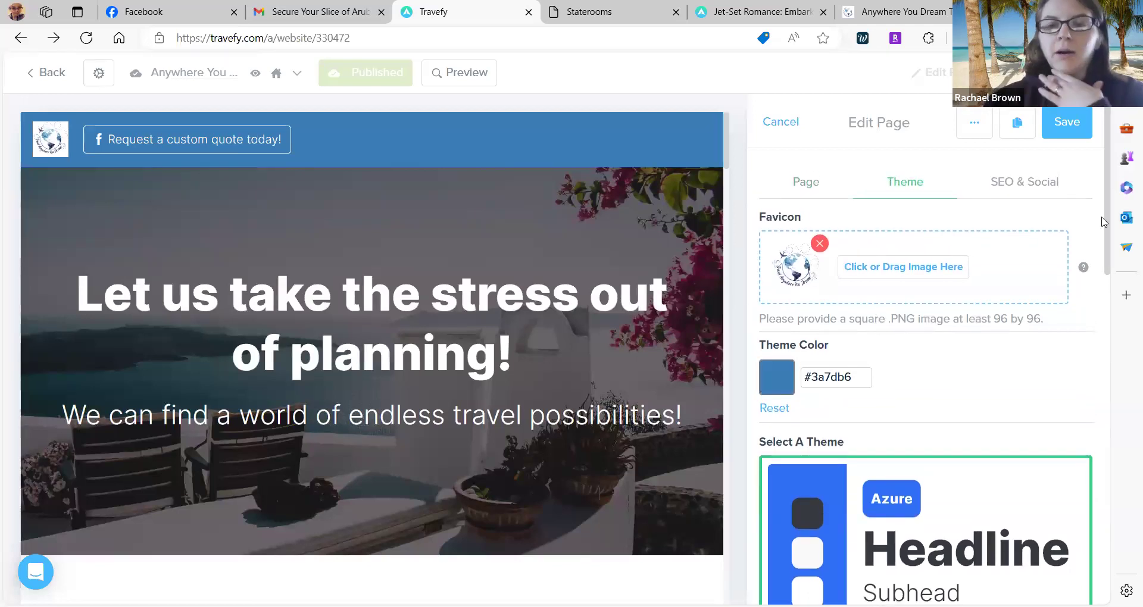
{"action": "scroll", "coordinate": [890, 427], "scroll_direction": "down", "scroll_amount": 3}
{"action": "scroll", "coordinate": [891, 425], "scroll_direction": "down", "scroll_amount": 8}
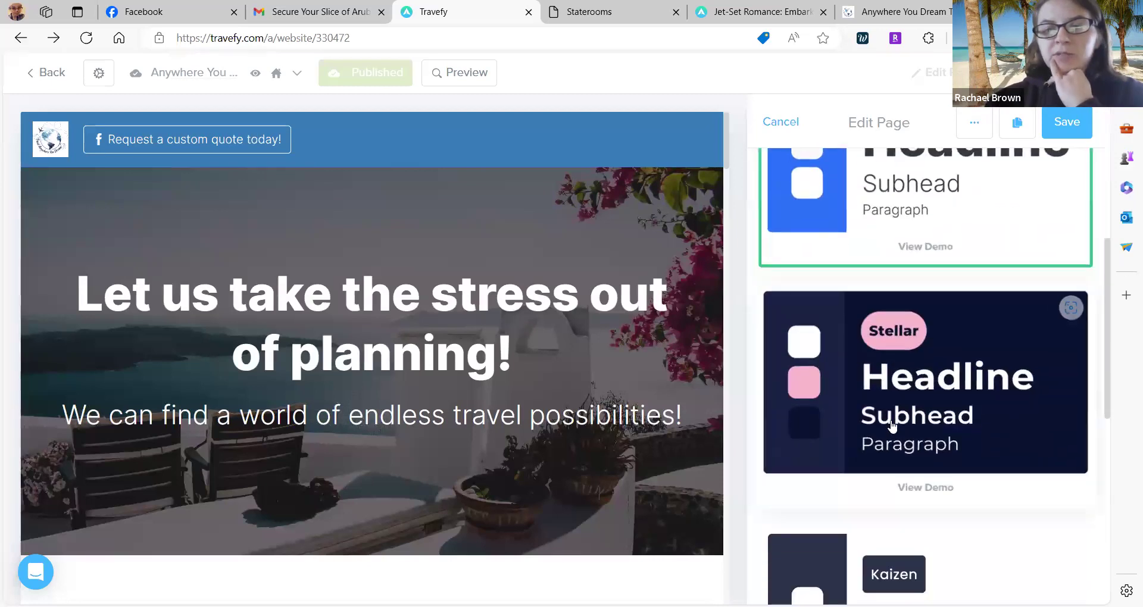
{"action": "scroll", "coordinate": [892, 425], "scroll_direction": "down", "scroll_amount": 5}
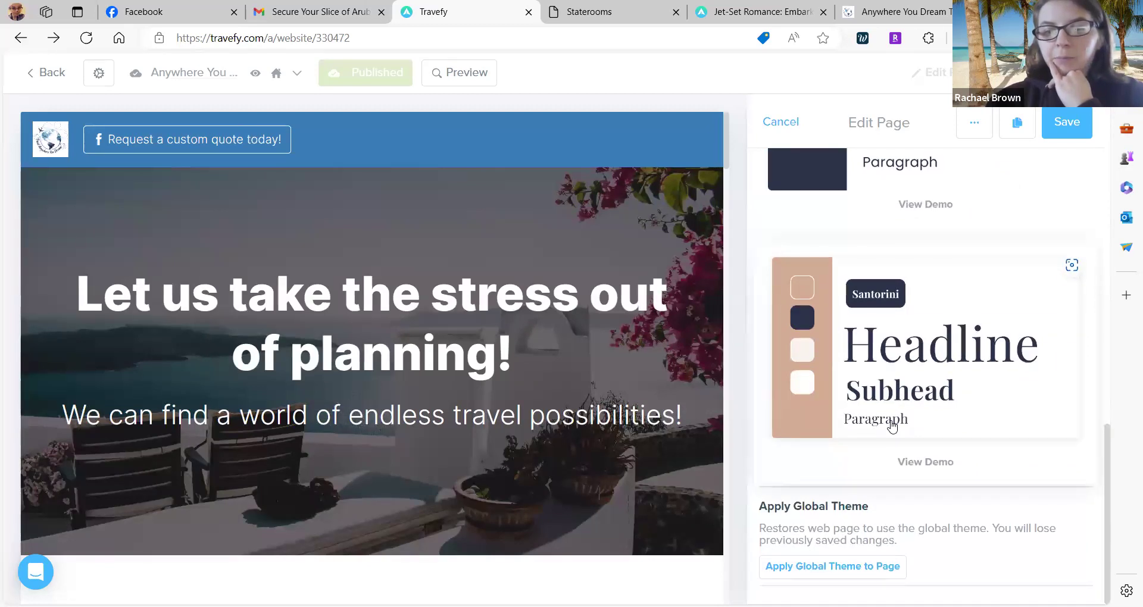
{"action": "scroll", "coordinate": [892, 425], "scroll_direction": "up", "scroll_amount": 8}
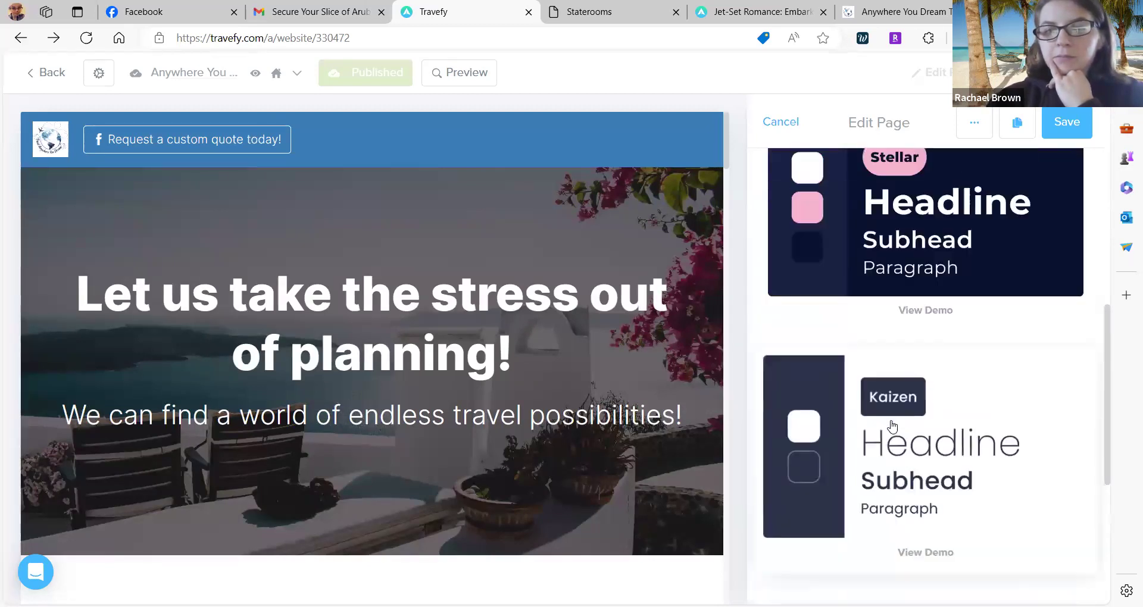
{"action": "scroll", "coordinate": [892, 425], "scroll_direction": "up", "scroll_amount": 5}
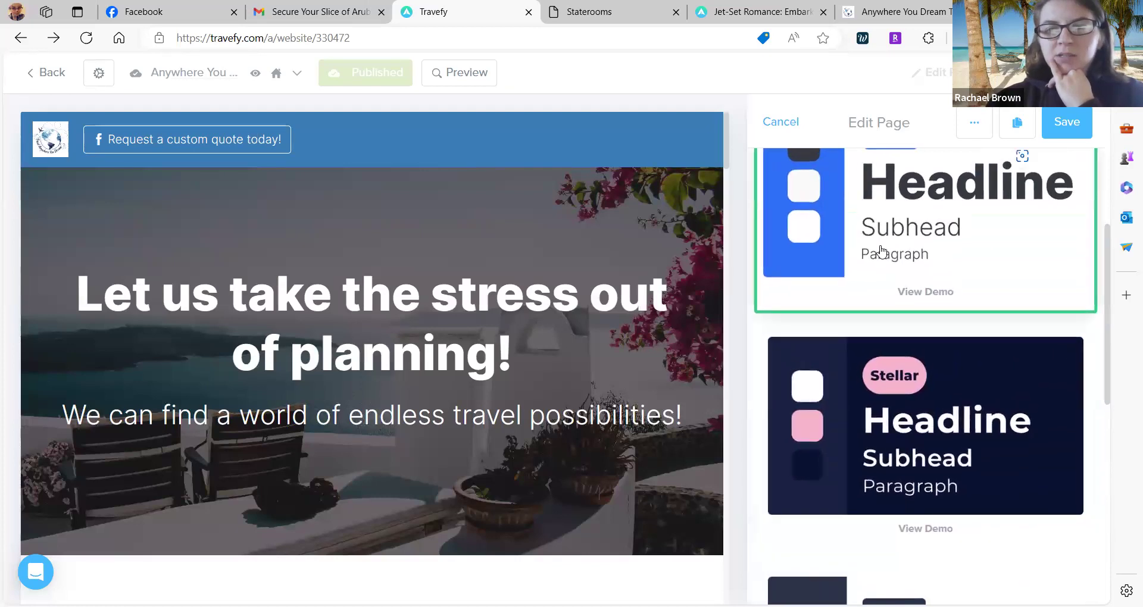
{"action": "scroll", "coordinate": [882, 250], "scroll_direction": "up", "scroll_amount": 3}
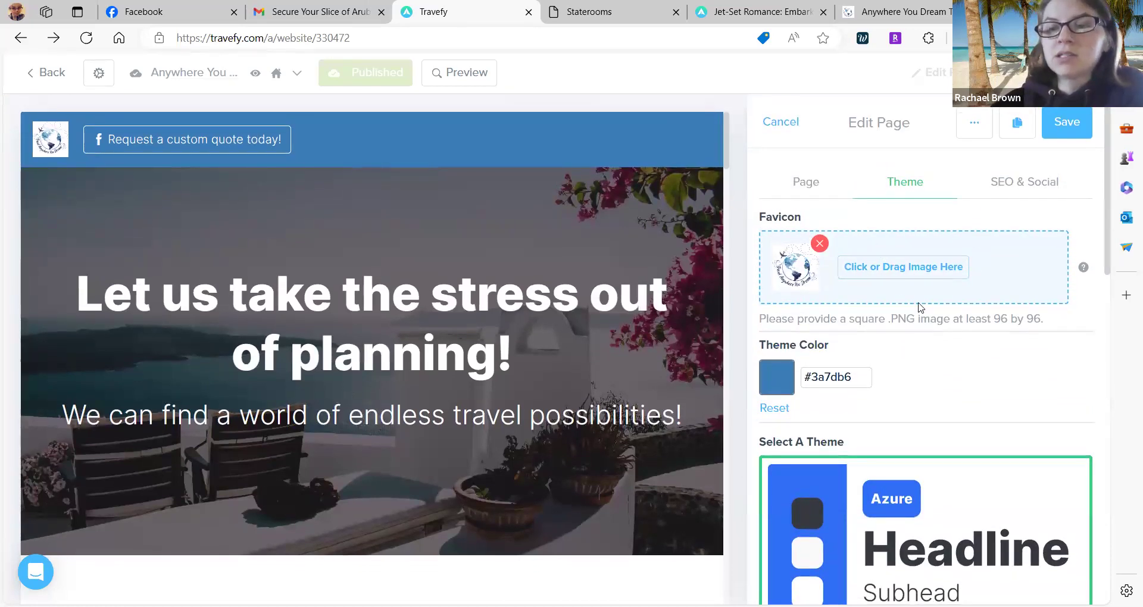
{"action": "scroll", "coordinate": [920, 308], "scroll_direction": "down", "scroll_amount": 1}
{"action": "scroll", "coordinate": [920, 308], "scroll_direction": "down", "scroll_amount": 1}
{"action": "scroll", "coordinate": [922, 309], "scroll_direction": "up", "scroll_amount": 2}
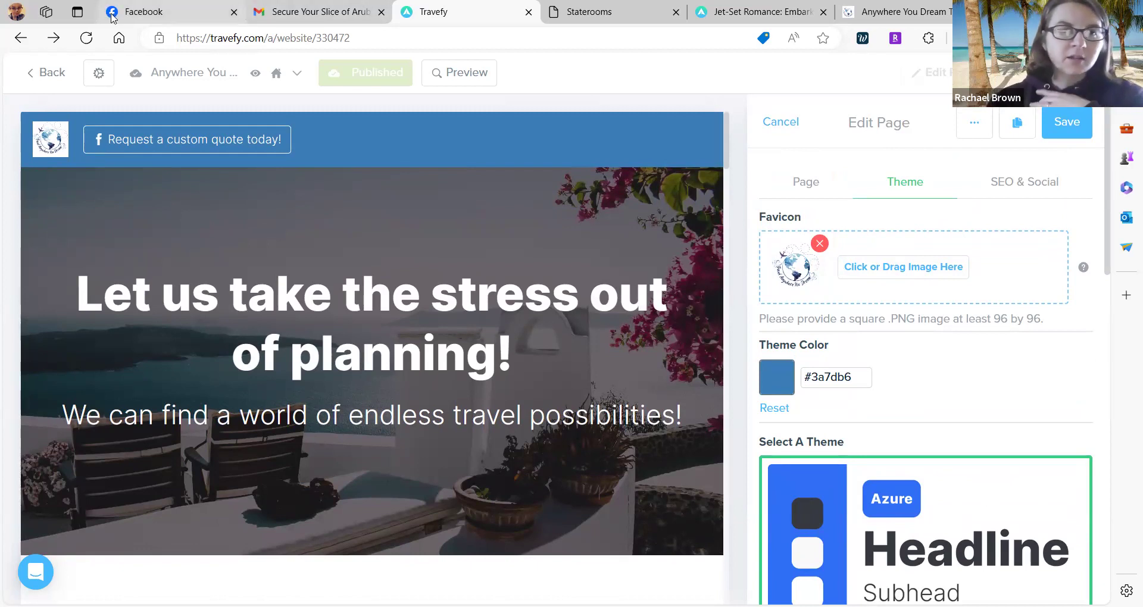
{"action": "mouse_move", "coordinate": [112, 14]}
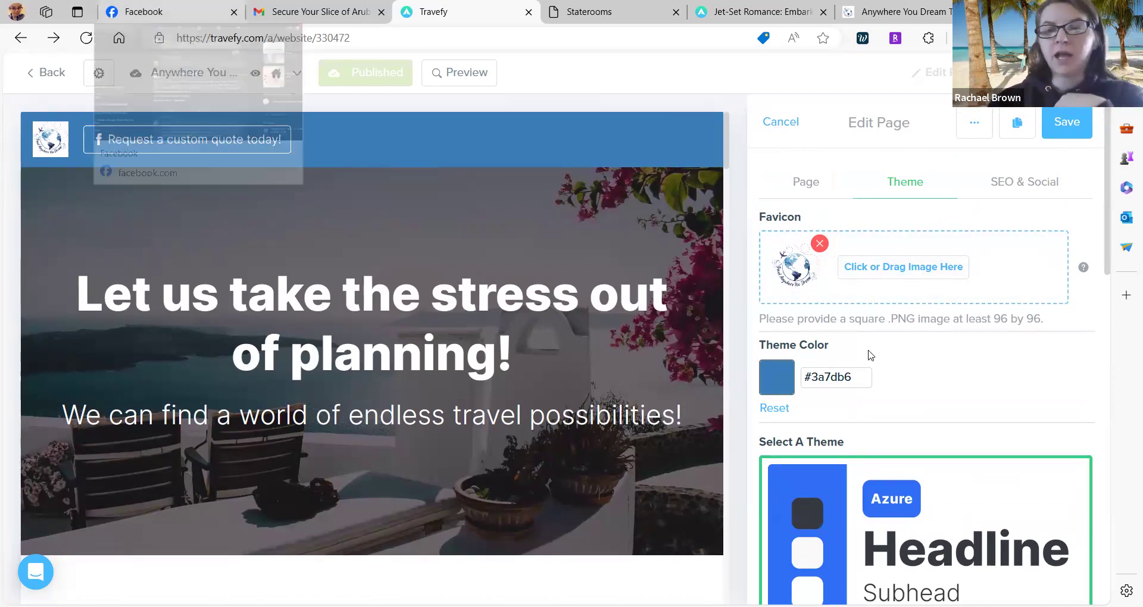
{"action": "left_click", "coordinate": [1010, 189]}
Scroll through the SEO and social previews, then return to the Page settings tab.
{"action": "scroll", "coordinate": [1010, 191], "scroll_direction": "down", "scroll_amount": 1}
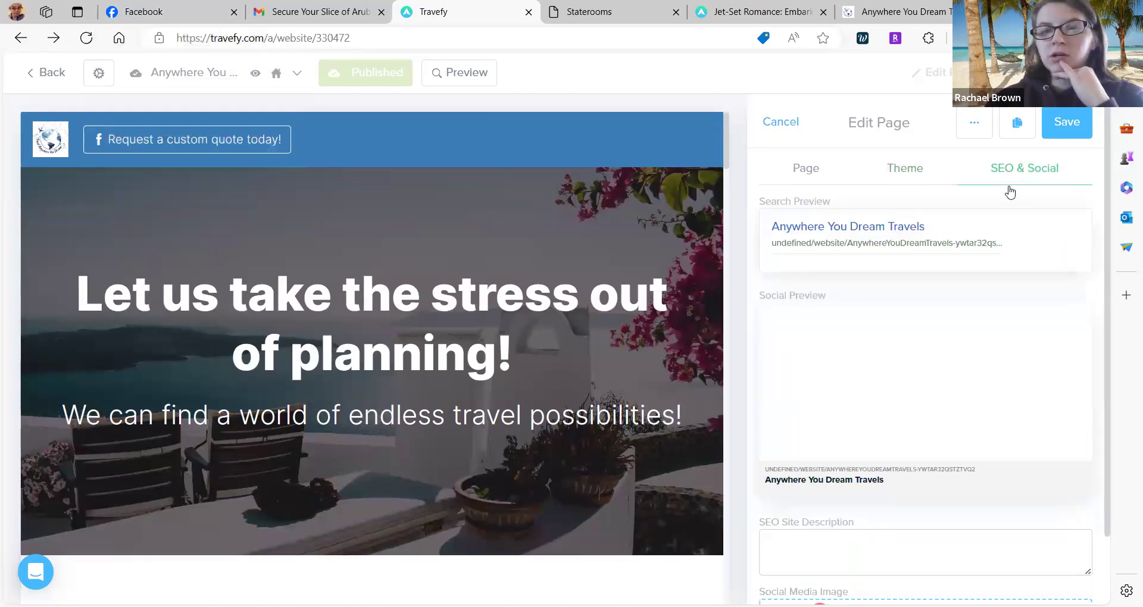
{"action": "scroll", "coordinate": [1010, 192], "scroll_direction": "up", "scroll_amount": 1}
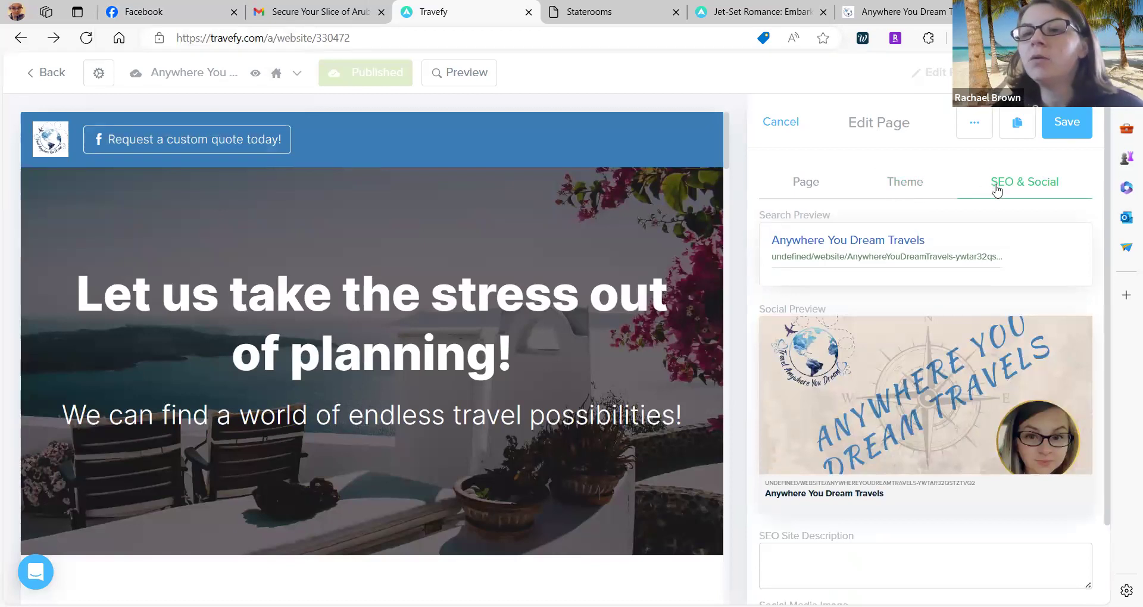
{"action": "scroll", "coordinate": [996, 190], "scroll_direction": "down", "scroll_amount": 2}
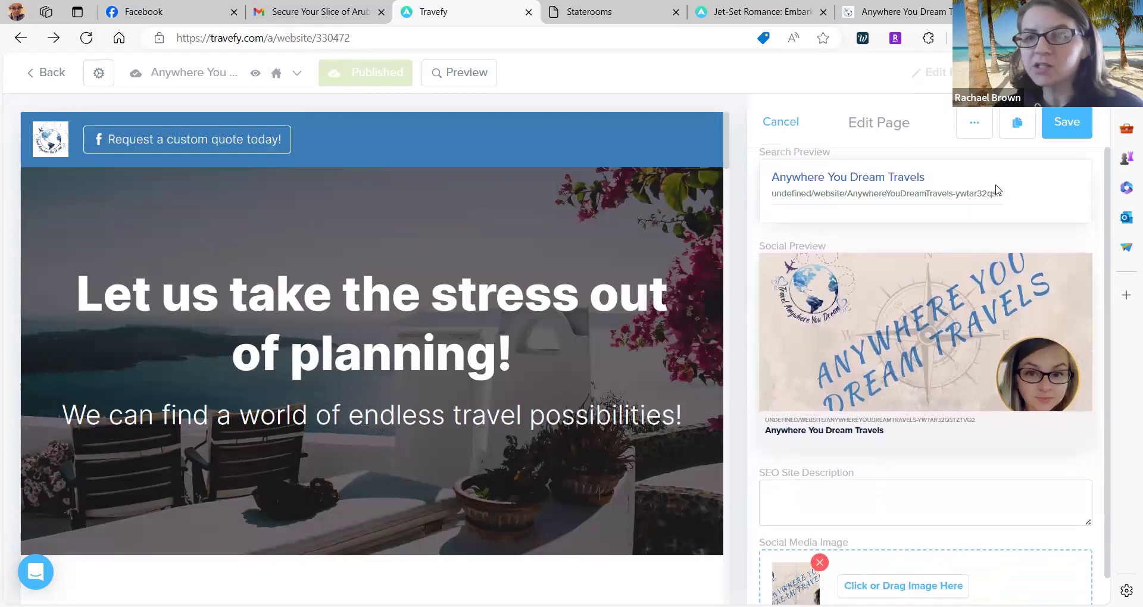
{"action": "scroll", "coordinate": [846, 372], "scroll_direction": "down", "scroll_amount": 1}
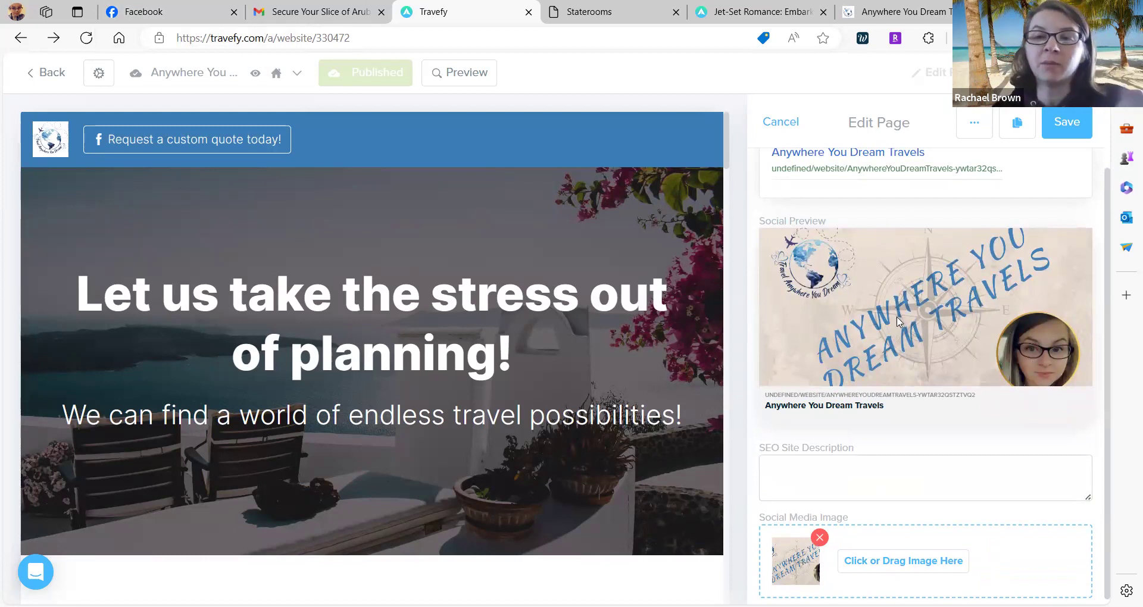
{"action": "scroll", "coordinate": [898, 321], "scroll_direction": "down", "scroll_amount": 1}
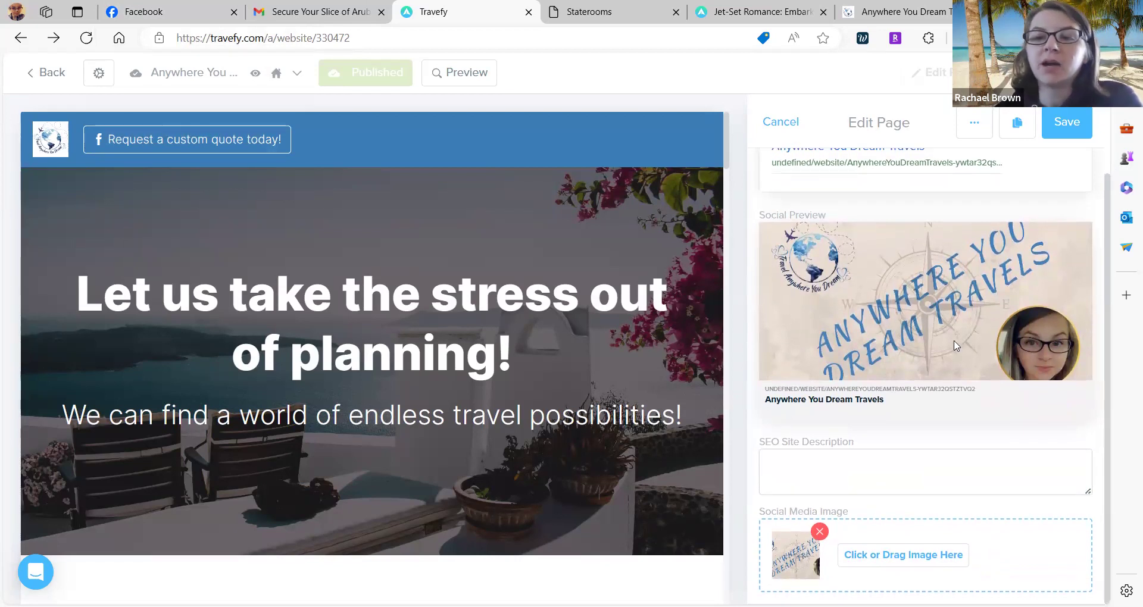
{"action": "scroll", "coordinate": [933, 428], "scroll_direction": "down", "scroll_amount": 1}
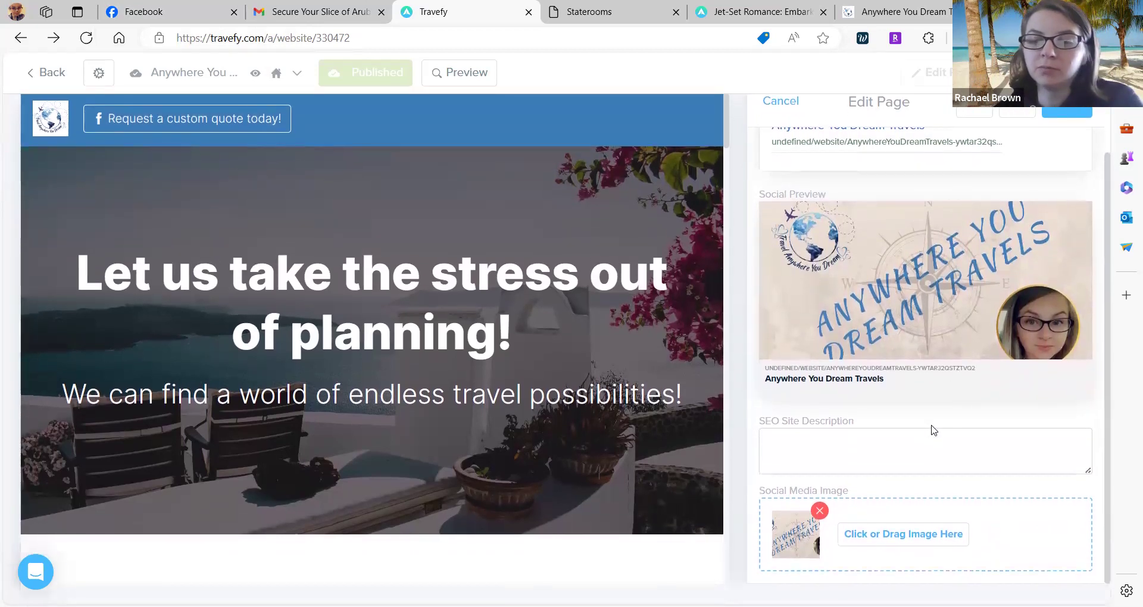
{"action": "scroll", "coordinate": [931, 428], "scroll_direction": "up", "scroll_amount": 1}
{"action": "scroll", "coordinate": [838, 335], "scroll_direction": "up", "scroll_amount": 2}
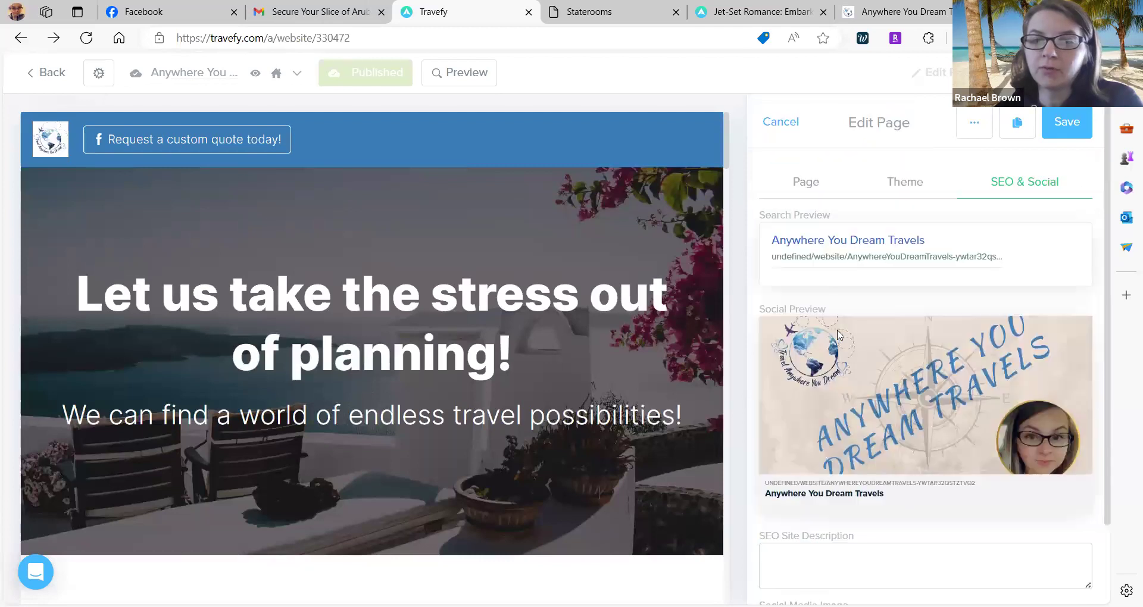
{"action": "left_click", "coordinate": [823, 181]}
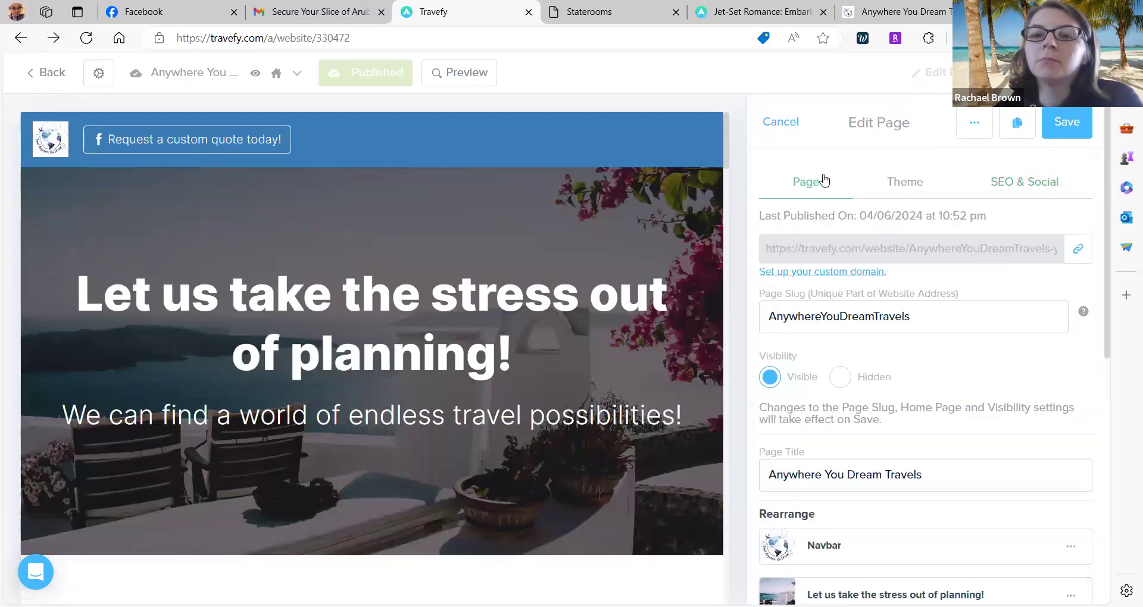
Open the Navbar editor showing the logo and the 'Request a custom quote today!' link.
{"action": "scroll", "coordinate": [869, 267], "scroll_direction": "down", "scroll_amount": 2}
{"action": "scroll", "coordinate": [869, 268], "scroll_direction": "down", "scroll_amount": 3}
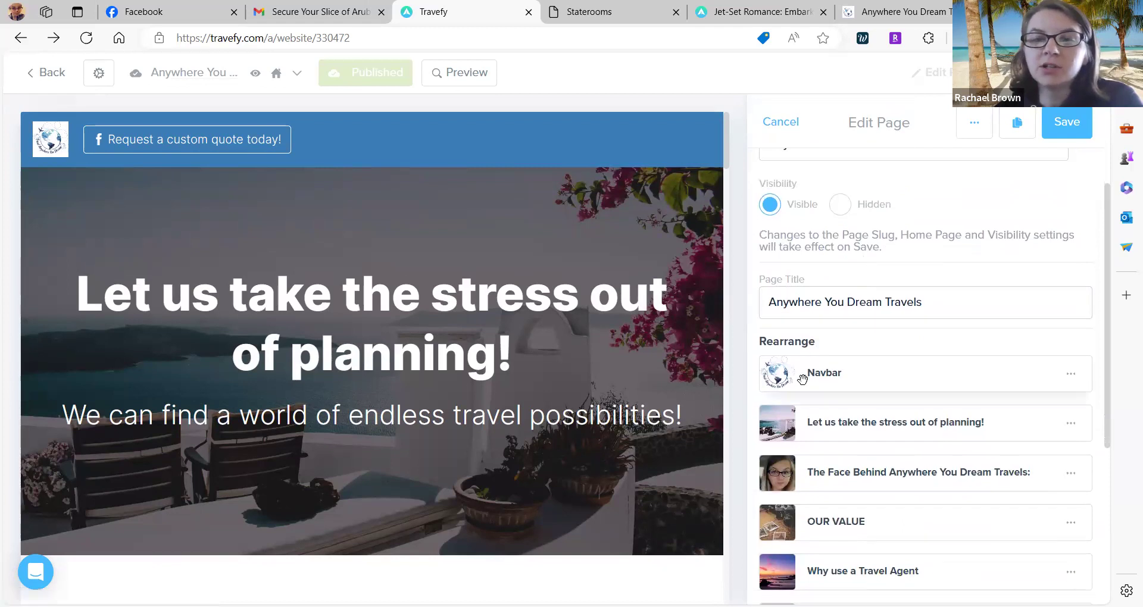
{"action": "left_click", "coordinate": [592, 135]}
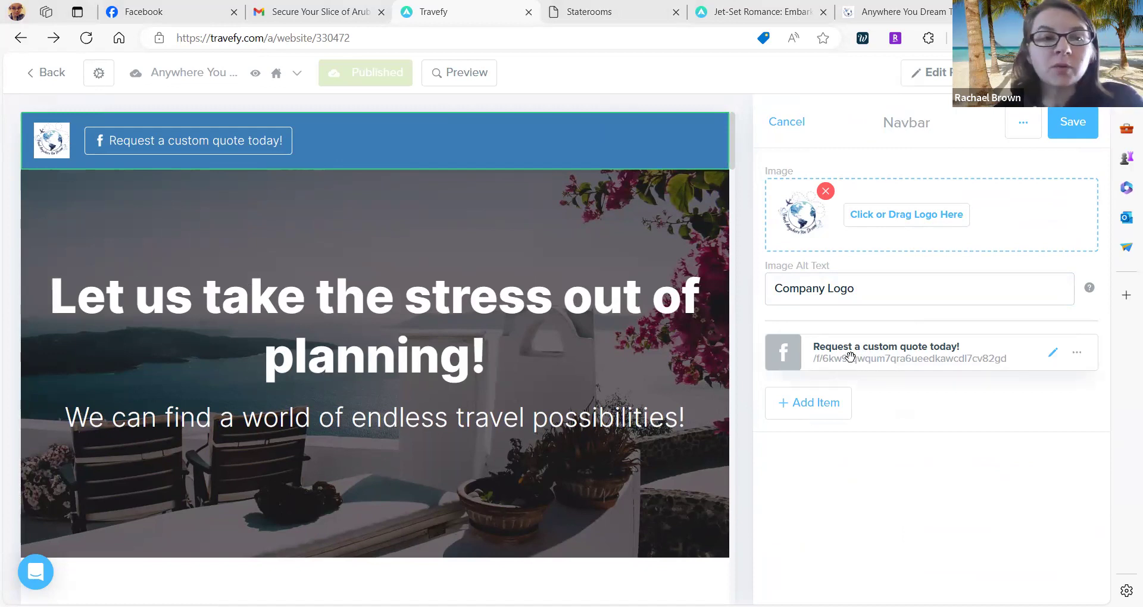
Add a Form-type button to the navbar labelled 'Quote Request'.
{"action": "left_click", "coordinate": [816, 414]}
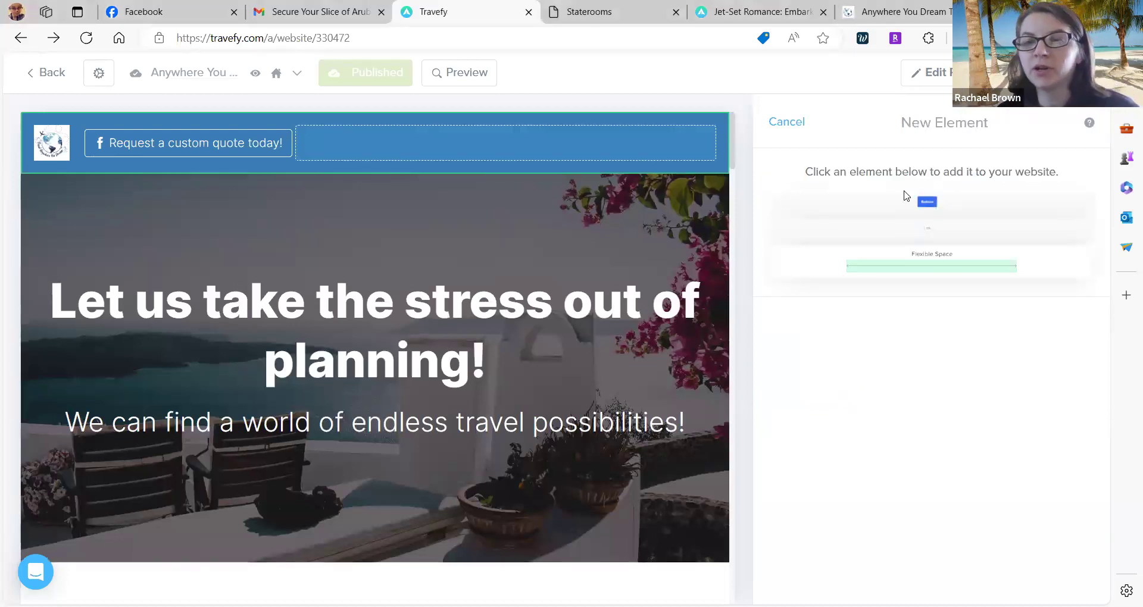
{"action": "left_click", "coordinate": [928, 206]}
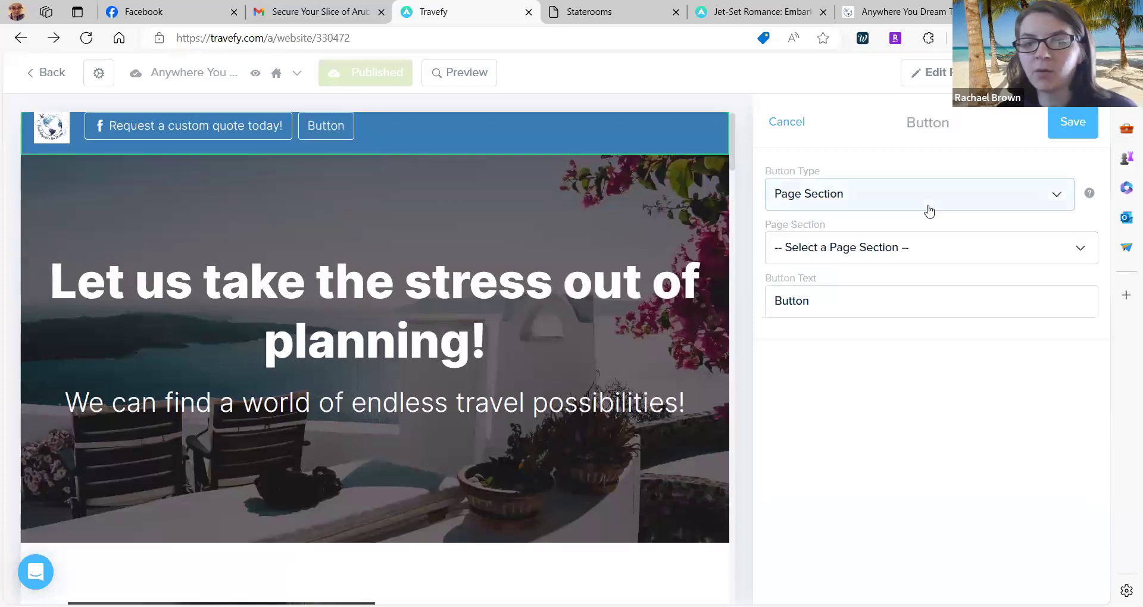
{"action": "left_click", "coordinate": [879, 206]}
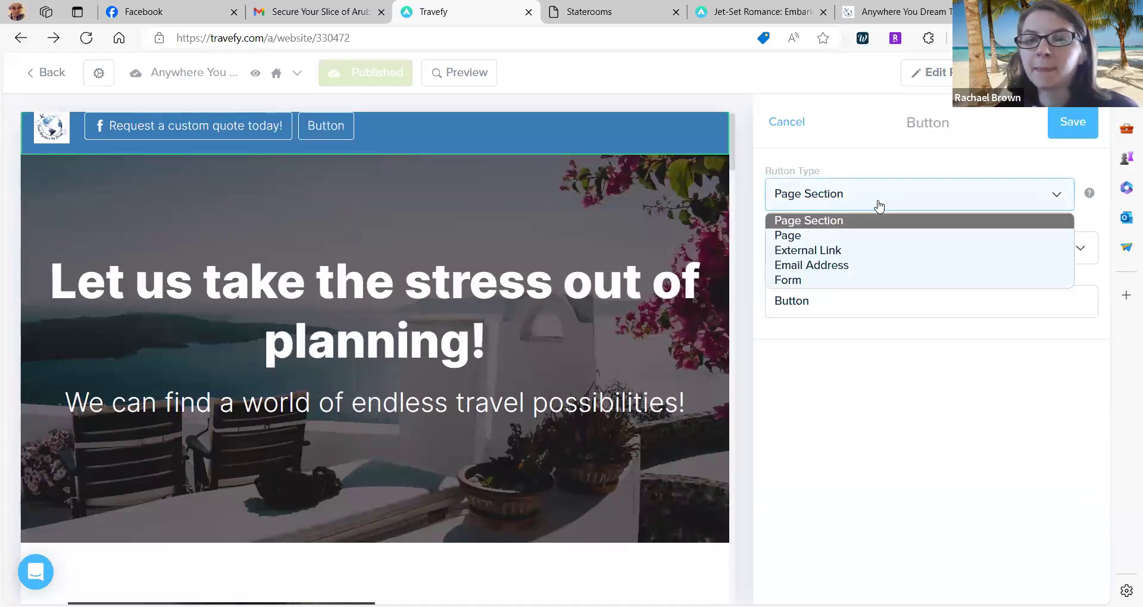
{"action": "left_click", "coordinate": [798, 281]}
{"action": "double_click", "coordinate": [828, 249]}
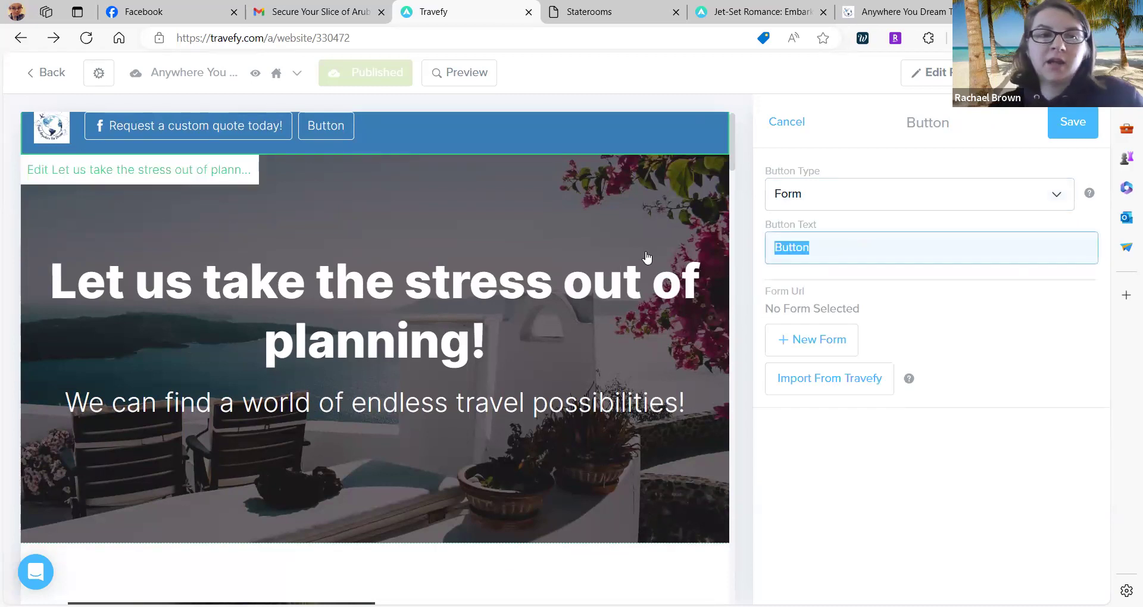
{"action": "key", "text": "BackSpace"}
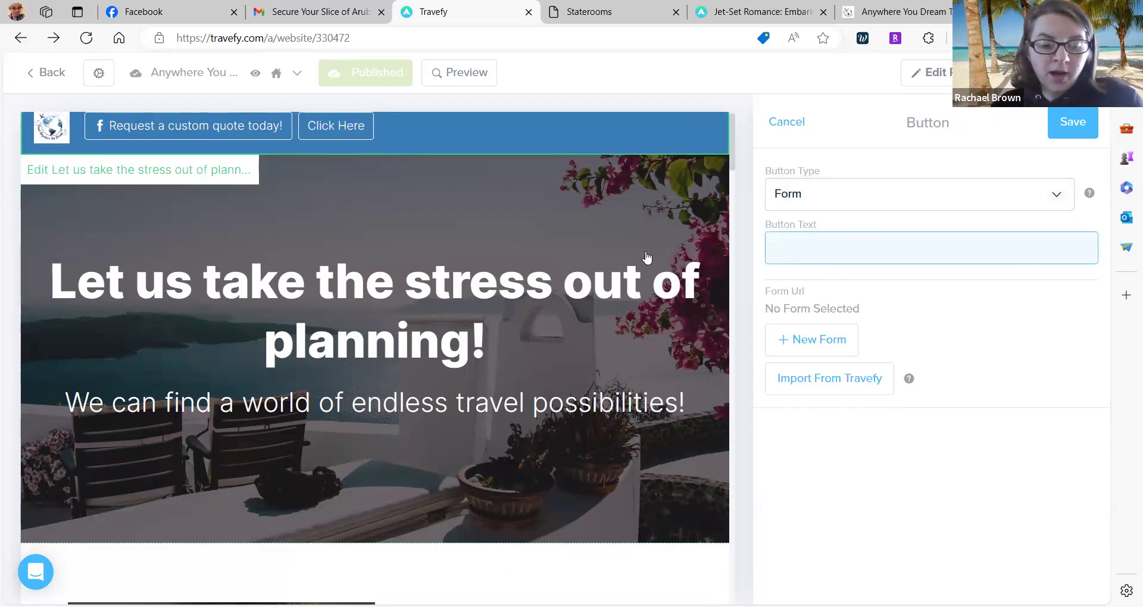
{"action": "type", "text": "Quote Request"}
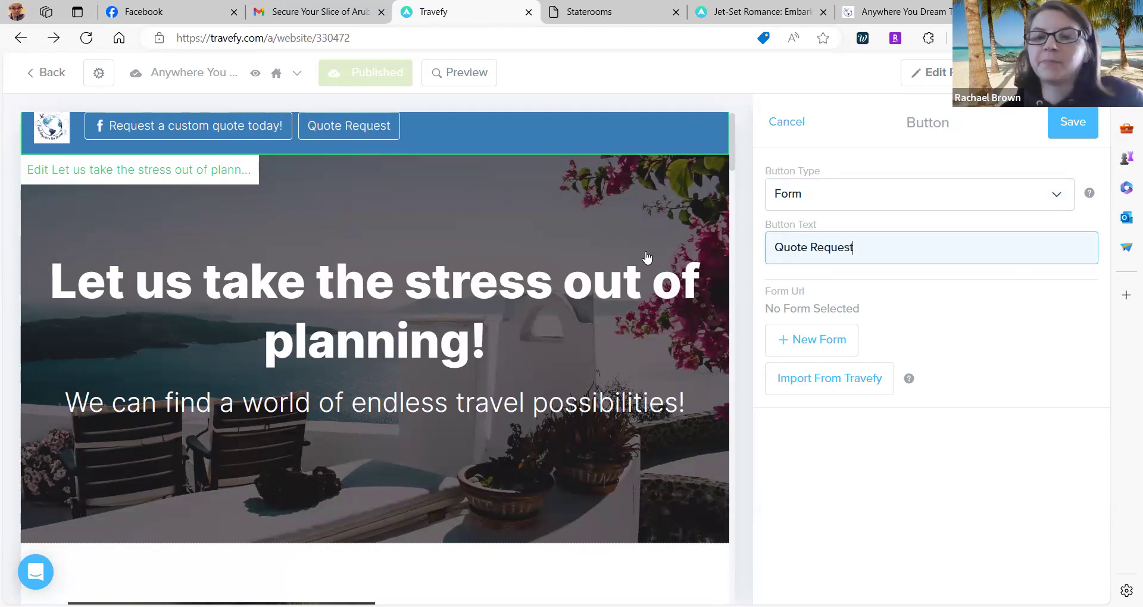
Link the button to the Vacation Quote Request Form imported from Travefy, and save.
{"action": "left_click", "coordinate": [810, 380]}
{"action": "scroll", "coordinate": [809, 388], "scroll_direction": "down", "scroll_amount": 2}
{"action": "scroll", "coordinate": [809, 388], "scroll_direction": "down", "scroll_amount": 4}
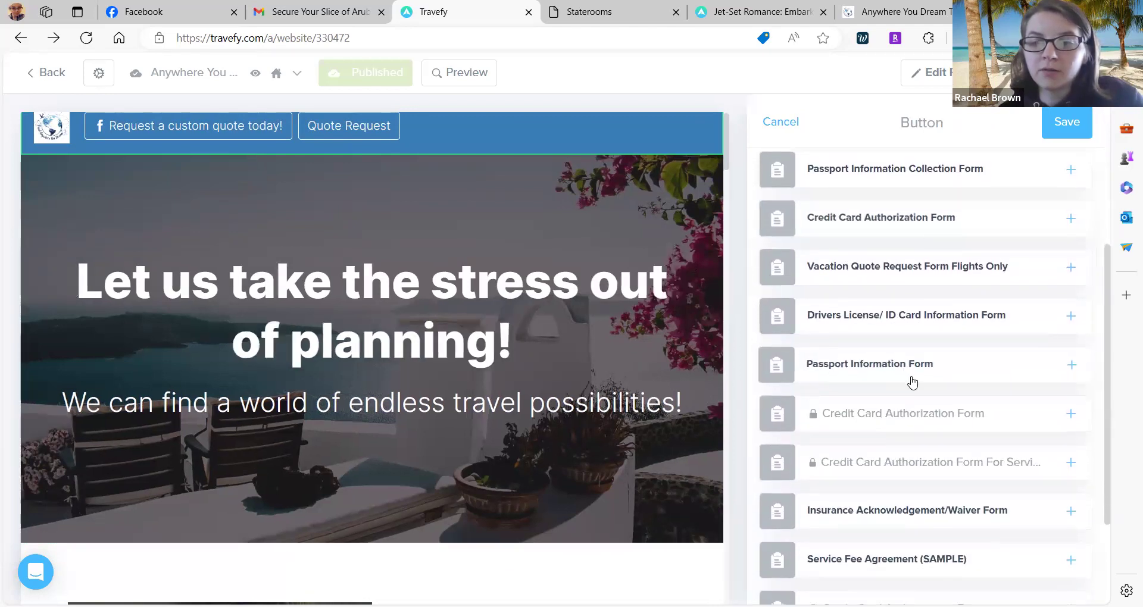
{"action": "scroll", "coordinate": [886, 373], "scroll_direction": "down", "scroll_amount": 3}
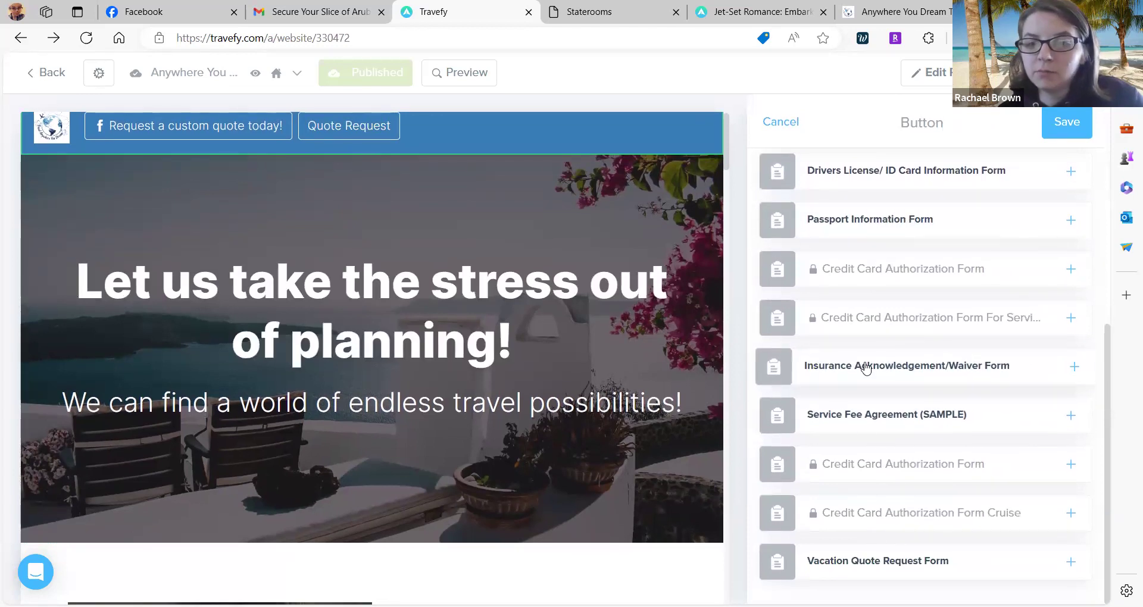
{"action": "scroll", "coordinate": [866, 368], "scroll_direction": "up", "scroll_amount": 3}
{"action": "scroll", "coordinate": [866, 368], "scroll_direction": "up", "scroll_amount": 1}
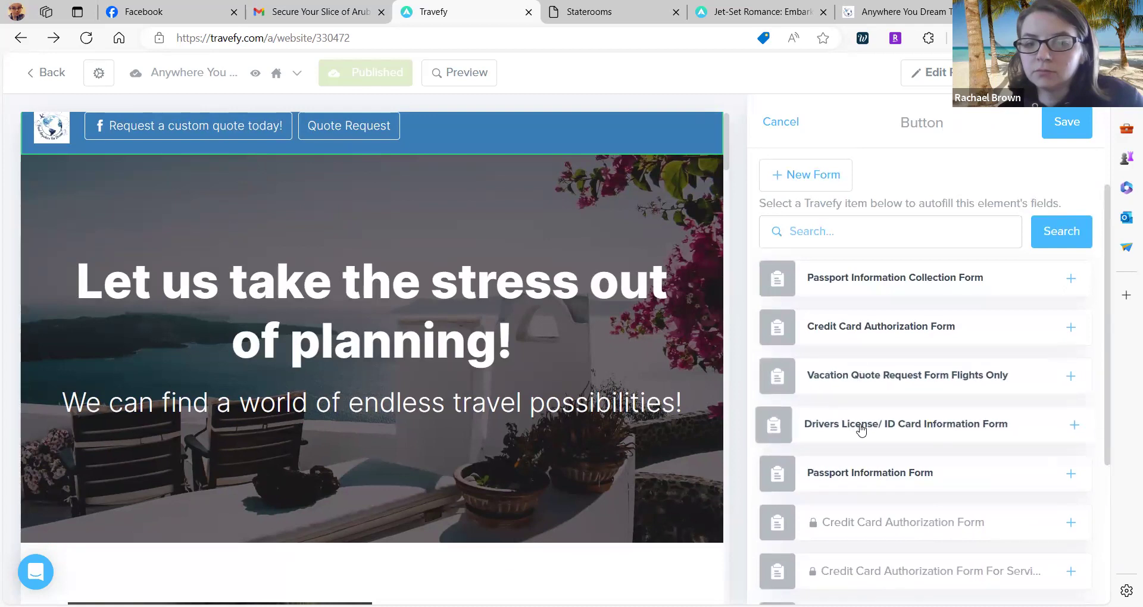
{"action": "scroll", "coordinate": [861, 428], "scroll_direction": "down", "scroll_amount": 1}
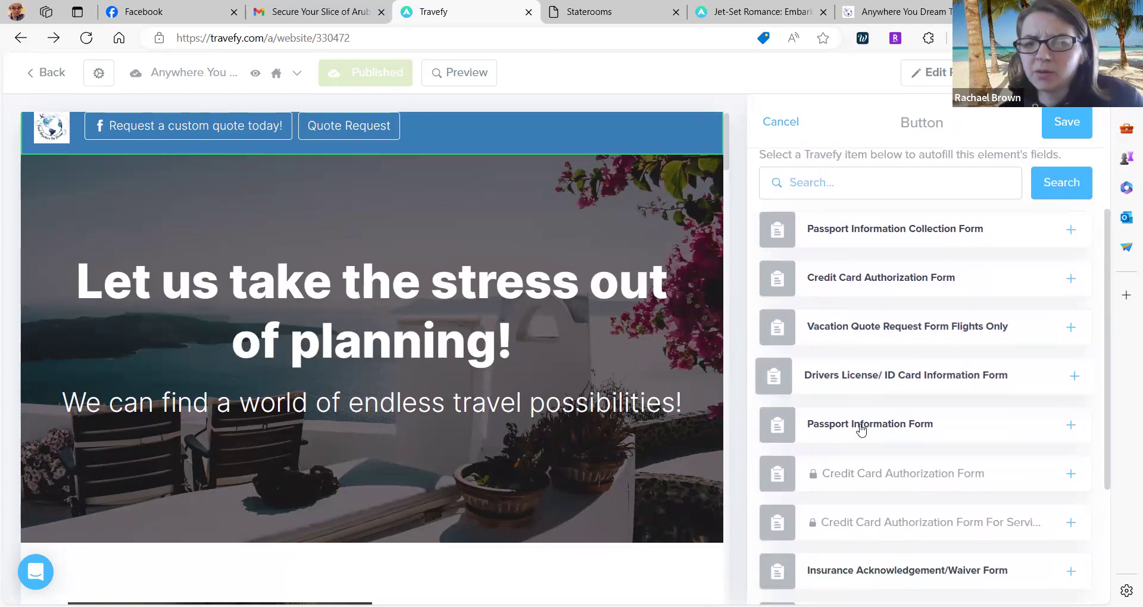
{"action": "scroll", "coordinate": [861, 428], "scroll_direction": "down", "scroll_amount": 1}
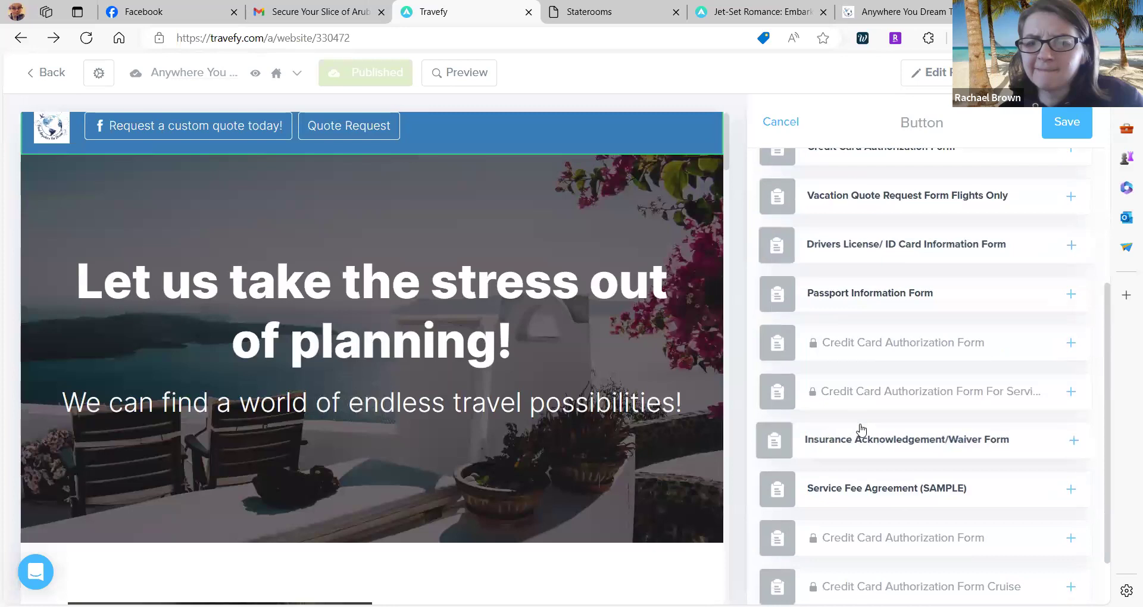
{"action": "scroll", "coordinate": [861, 428], "scroll_direction": "down", "scroll_amount": 1}
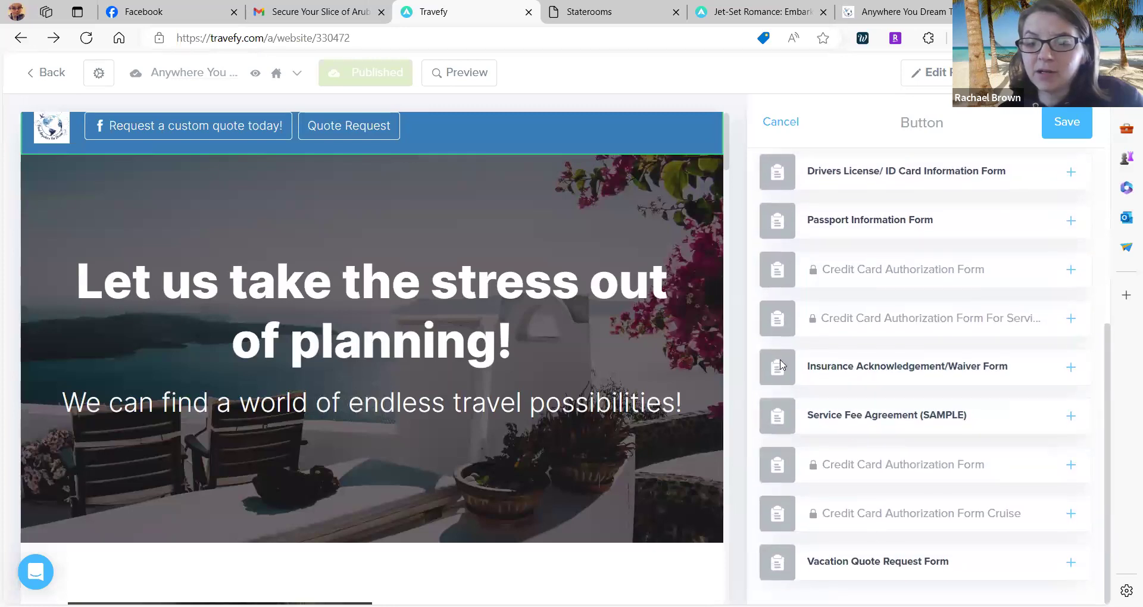
{"action": "left_click", "coordinate": [869, 573]}
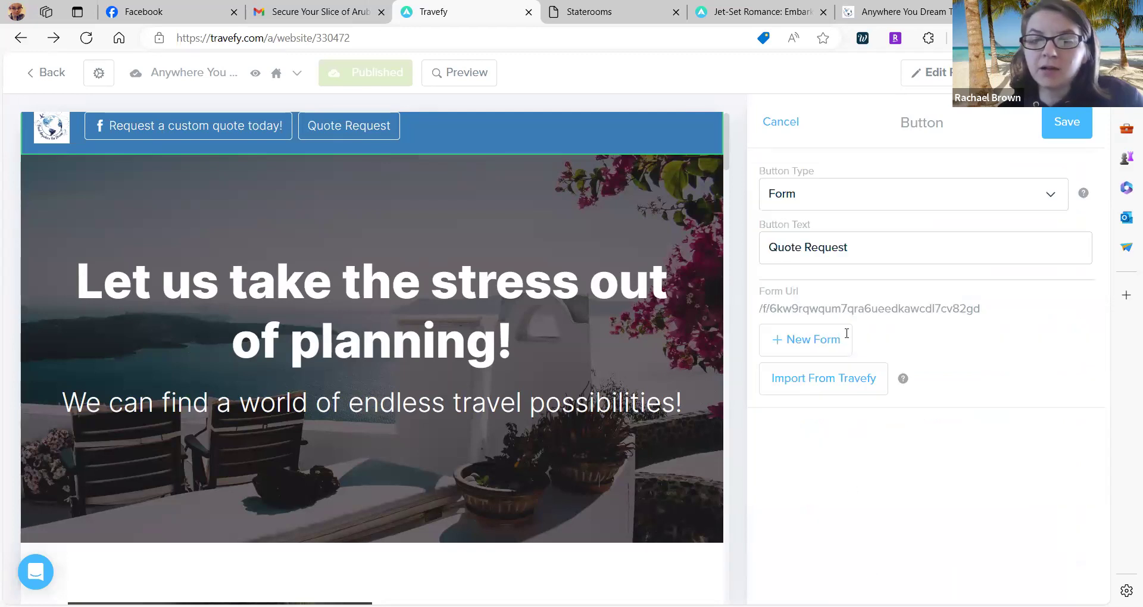
{"action": "left_click", "coordinate": [1053, 134]}
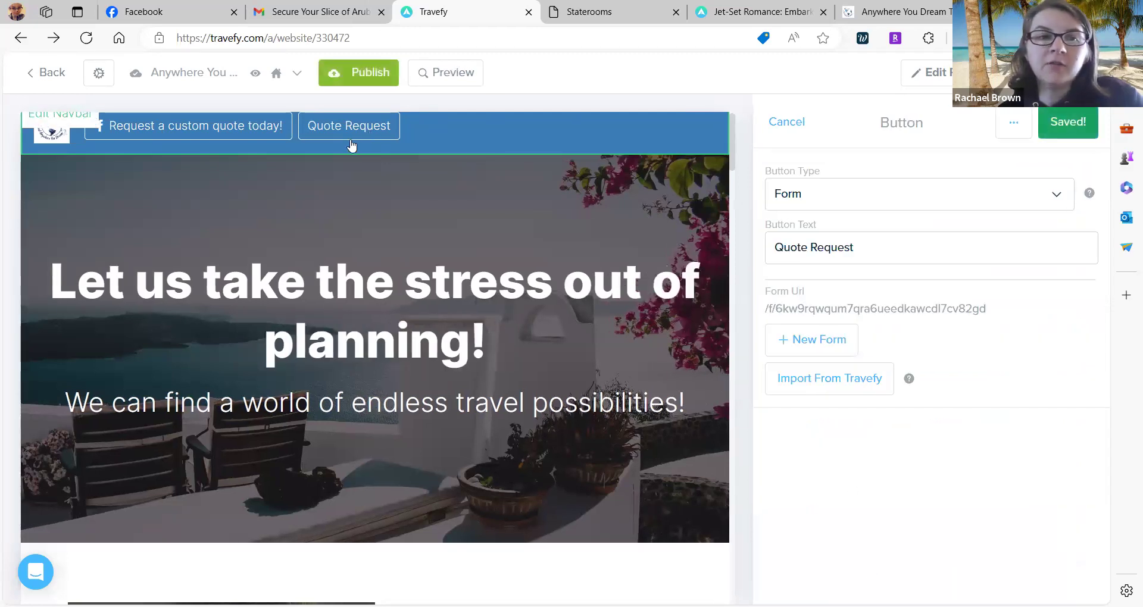
Delete the Quote Request item from the navbar's item list.
{"action": "left_click", "coordinate": [369, 132]}
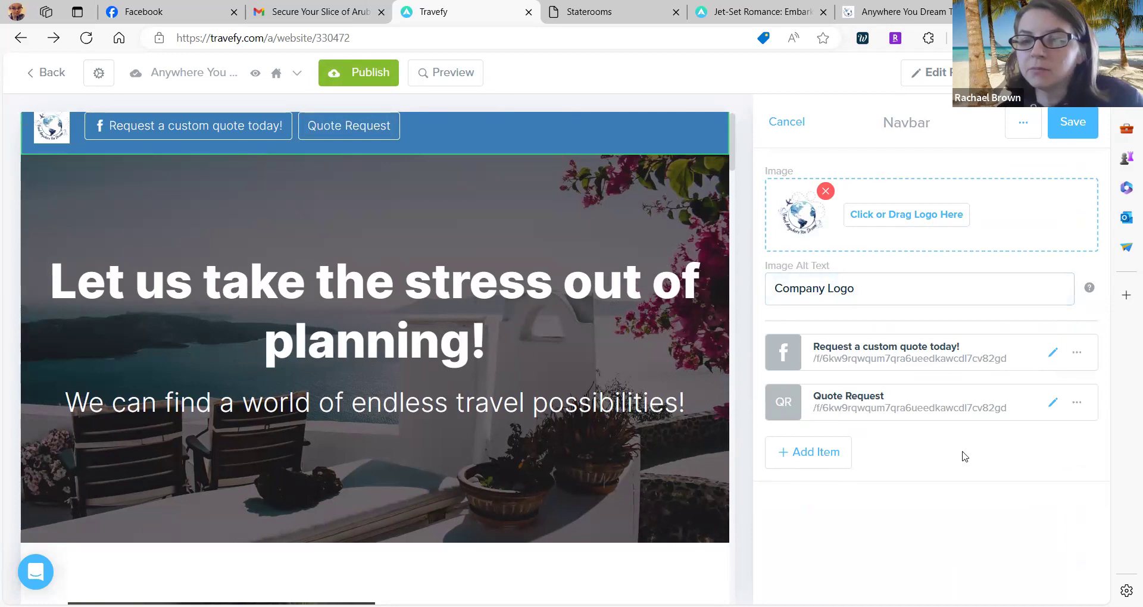
{"action": "left_click", "coordinate": [1076, 409]}
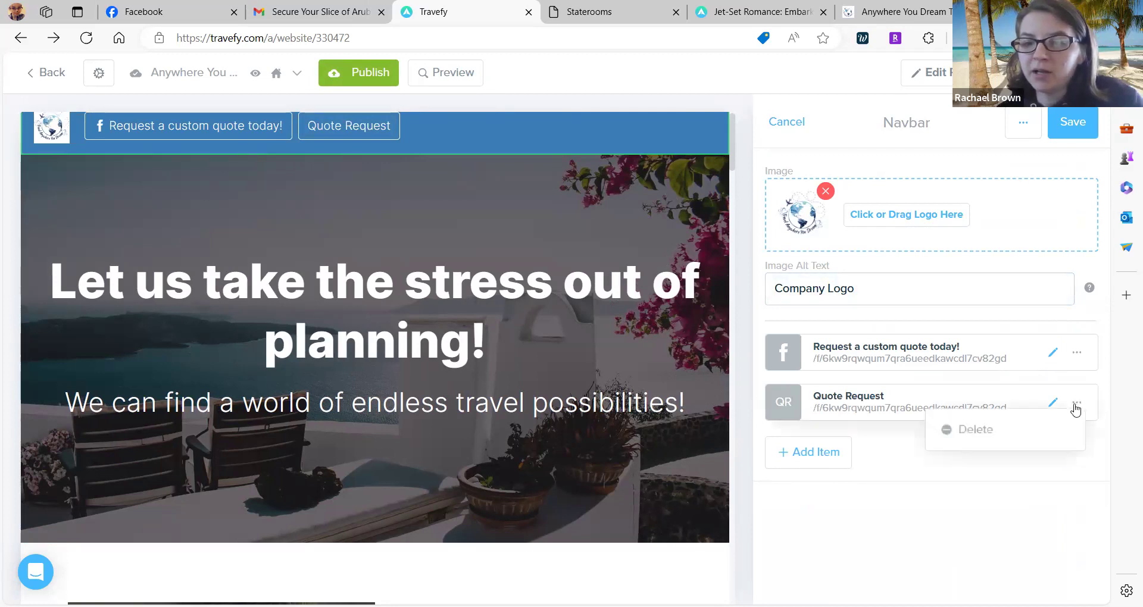
{"action": "left_click", "coordinate": [975, 429]}
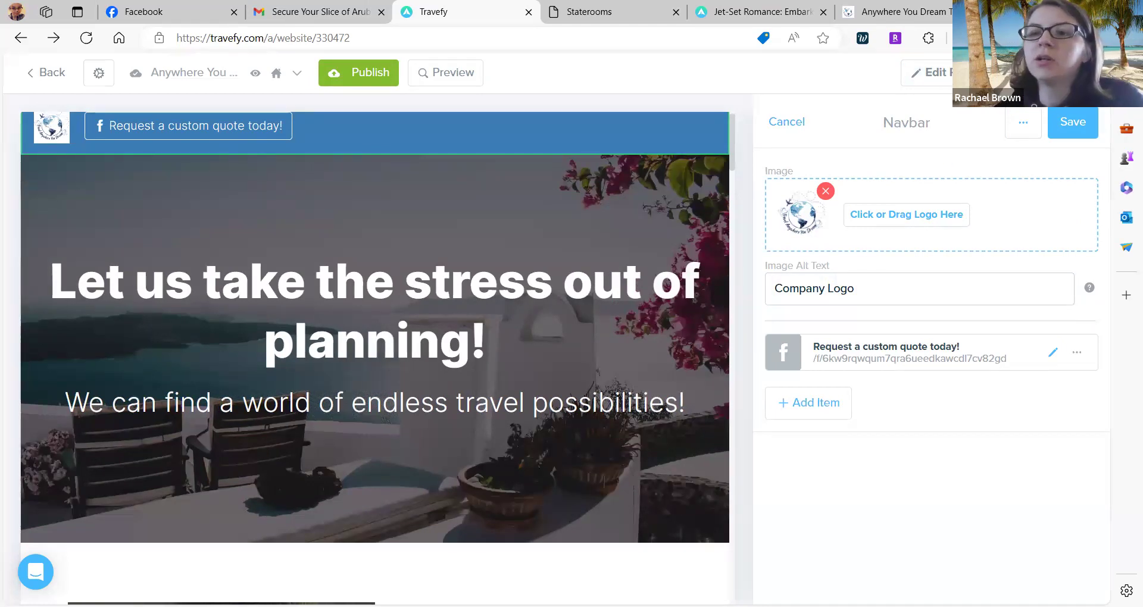
{"action": "left_click", "coordinate": [1072, 121]}
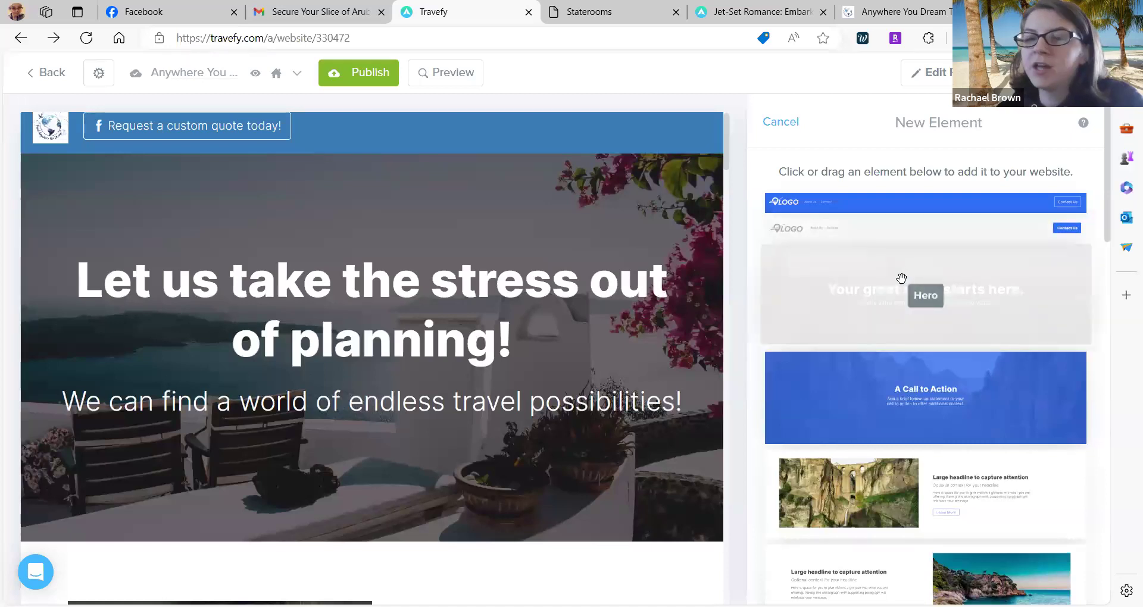
{"action": "scroll", "coordinate": [849, 284], "scroll_direction": "down", "scroll_amount": 1}
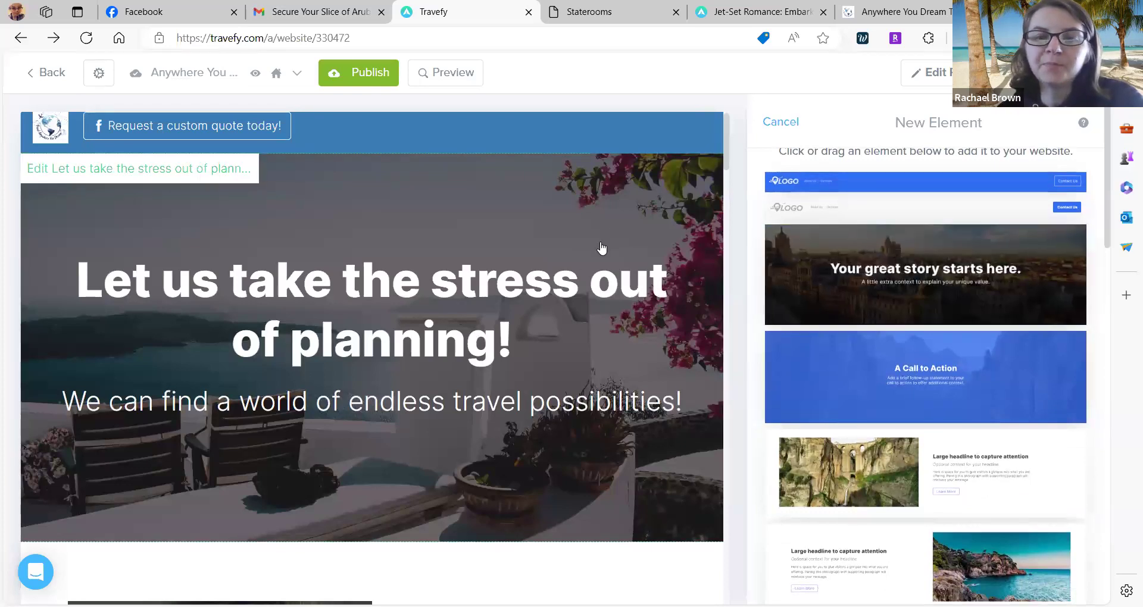
{"action": "scroll", "coordinate": [600, 253], "scroll_direction": "down", "scroll_amount": 5}
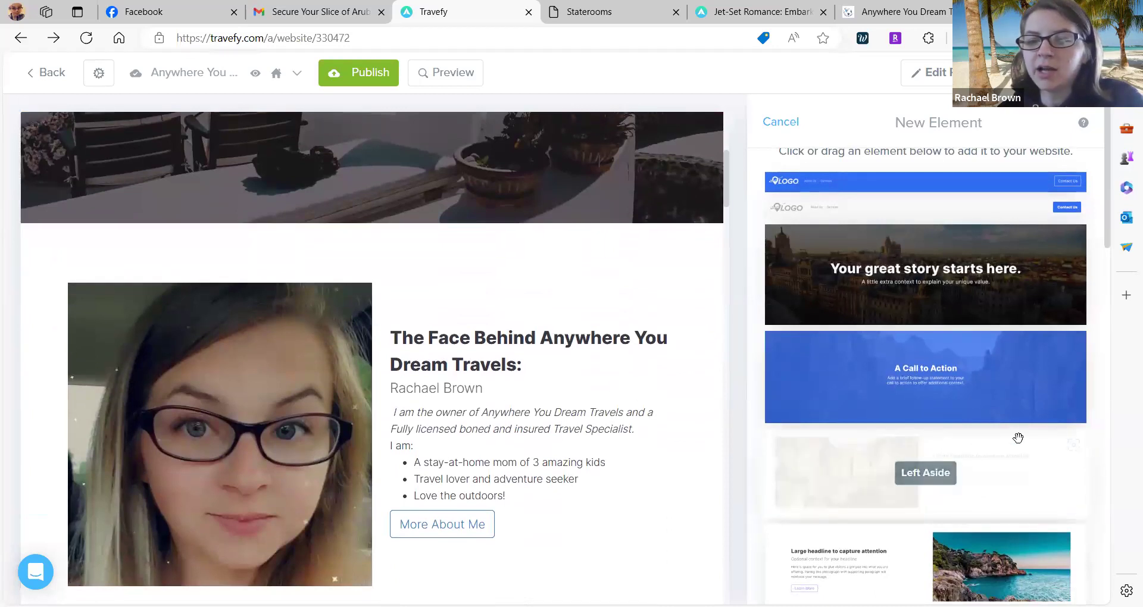
{"action": "scroll", "coordinate": [1009, 465], "scroll_direction": "down", "scroll_amount": 2}
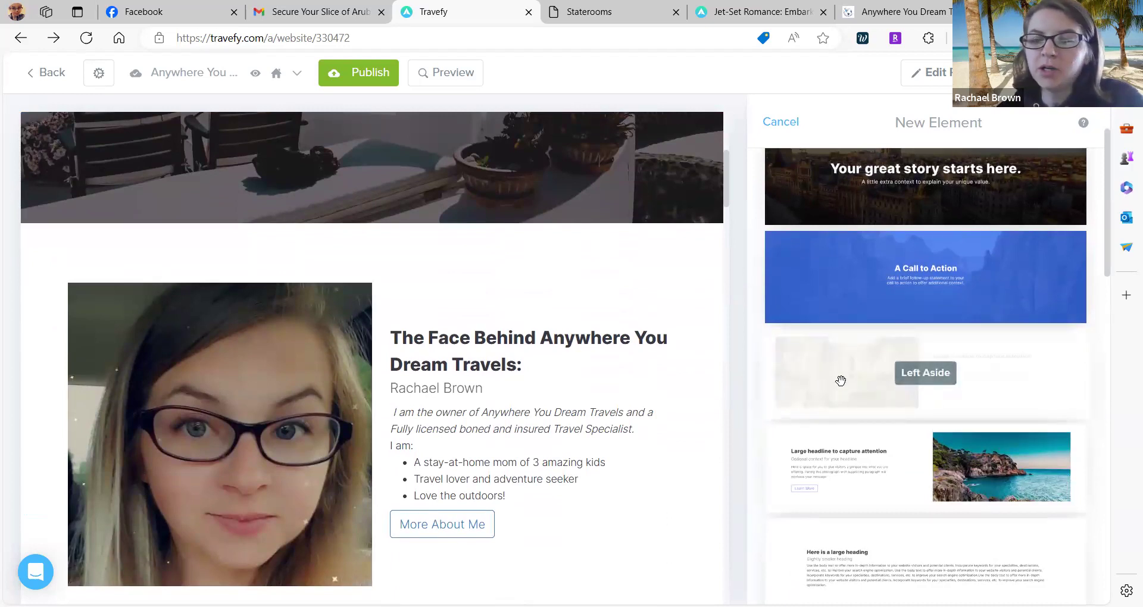
{"action": "scroll", "coordinate": [840, 380], "scroll_direction": "down", "scroll_amount": 1}
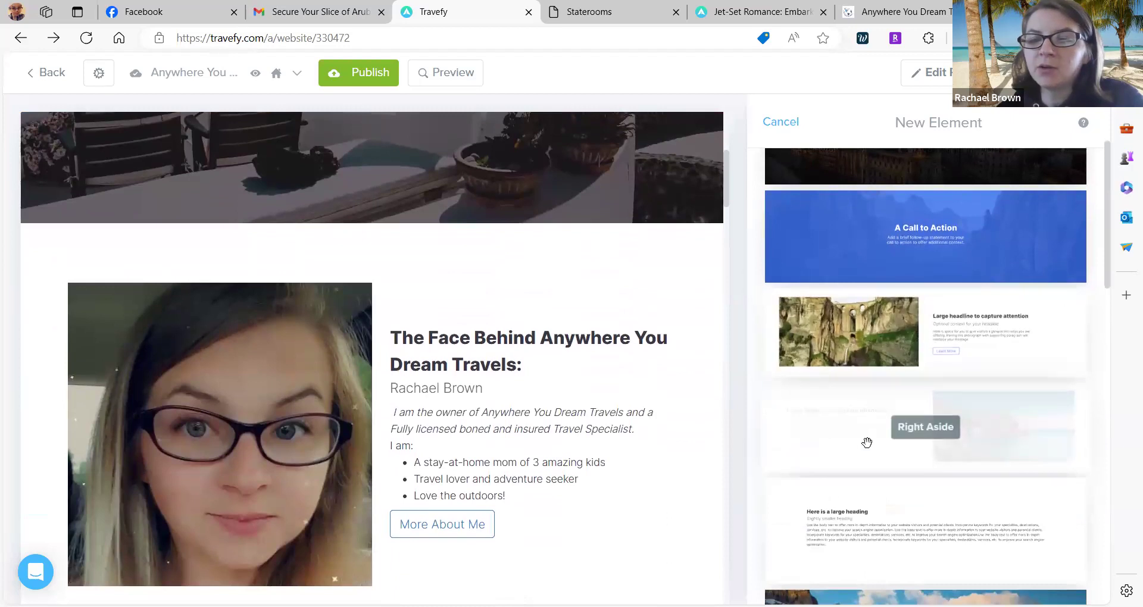
{"action": "scroll", "coordinate": [867, 442], "scroll_direction": "down", "scroll_amount": 3}
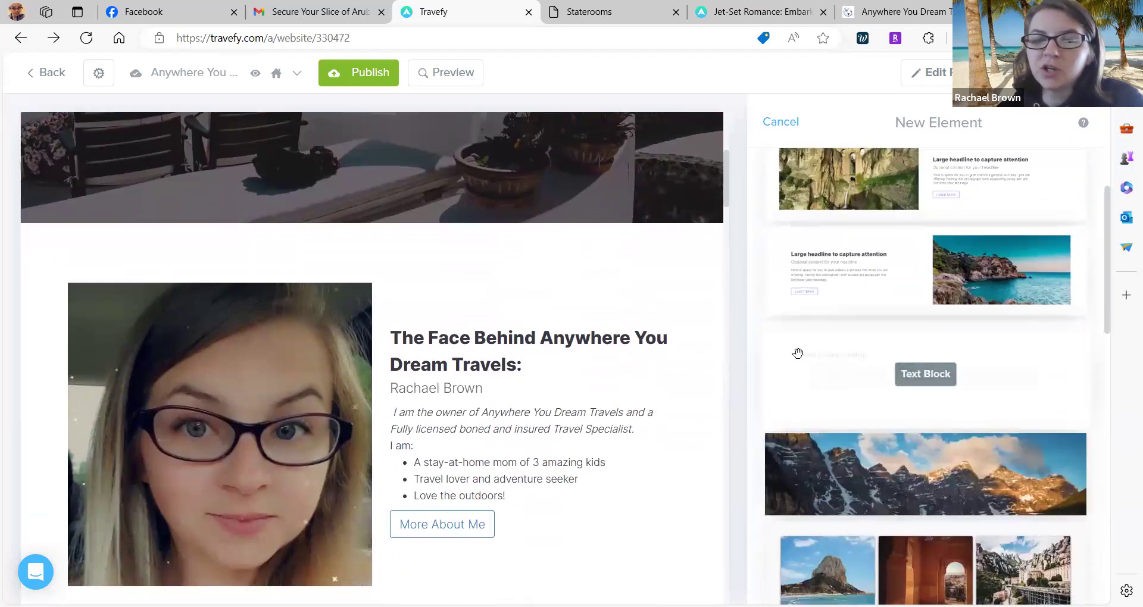
{"action": "scroll", "coordinate": [821, 334], "scroll_direction": "down", "scroll_amount": 3}
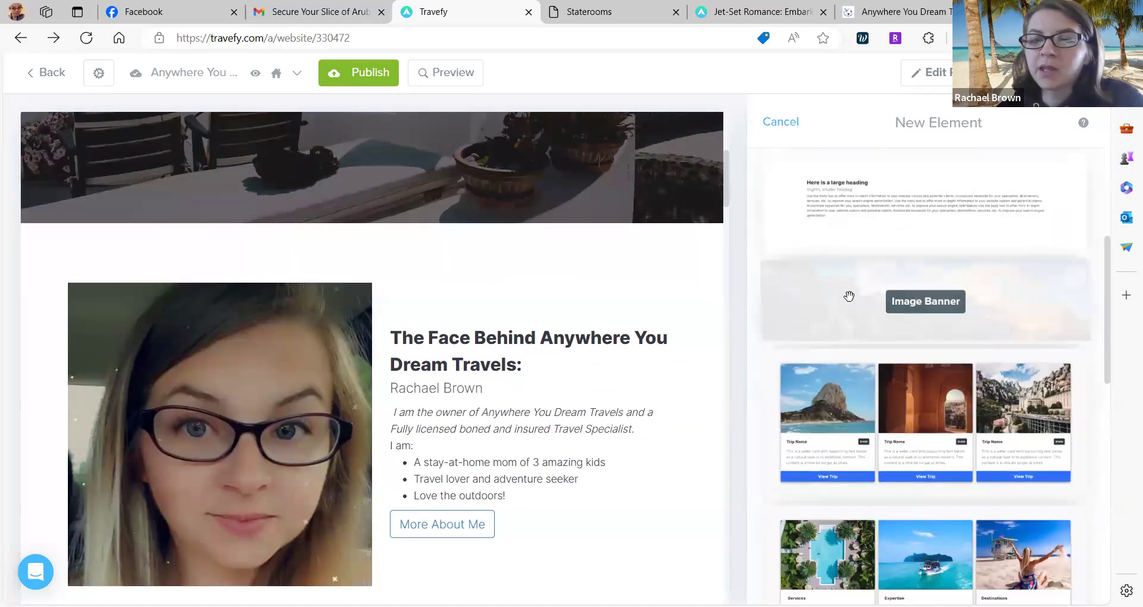
{"action": "scroll", "coordinate": [964, 315], "scroll_direction": "down", "scroll_amount": 2}
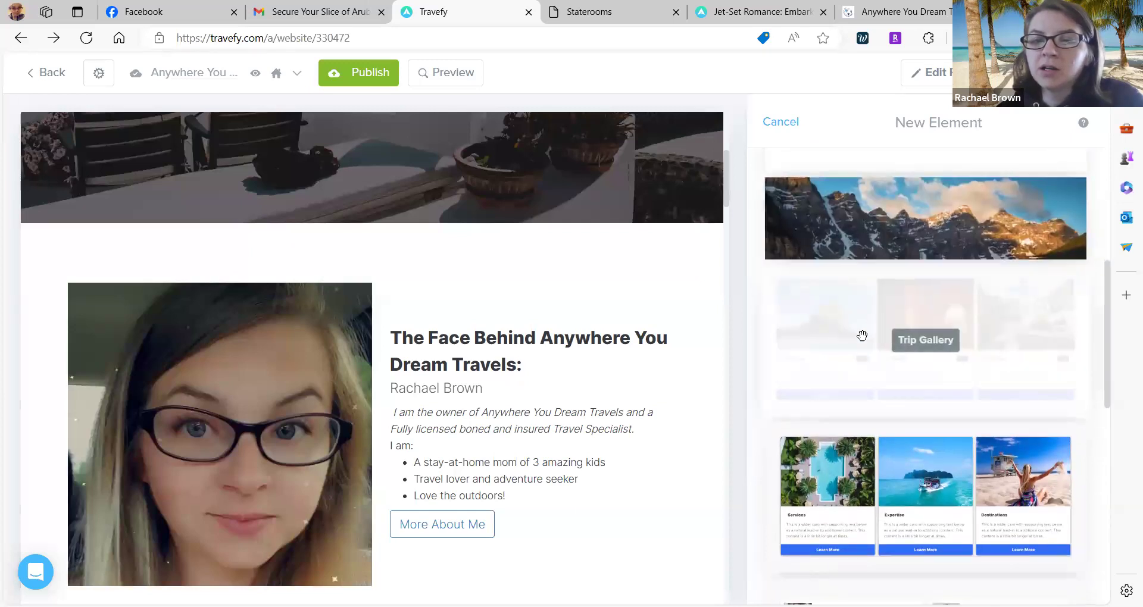
{"action": "scroll", "coordinate": [852, 360], "scroll_direction": "down", "scroll_amount": 3}
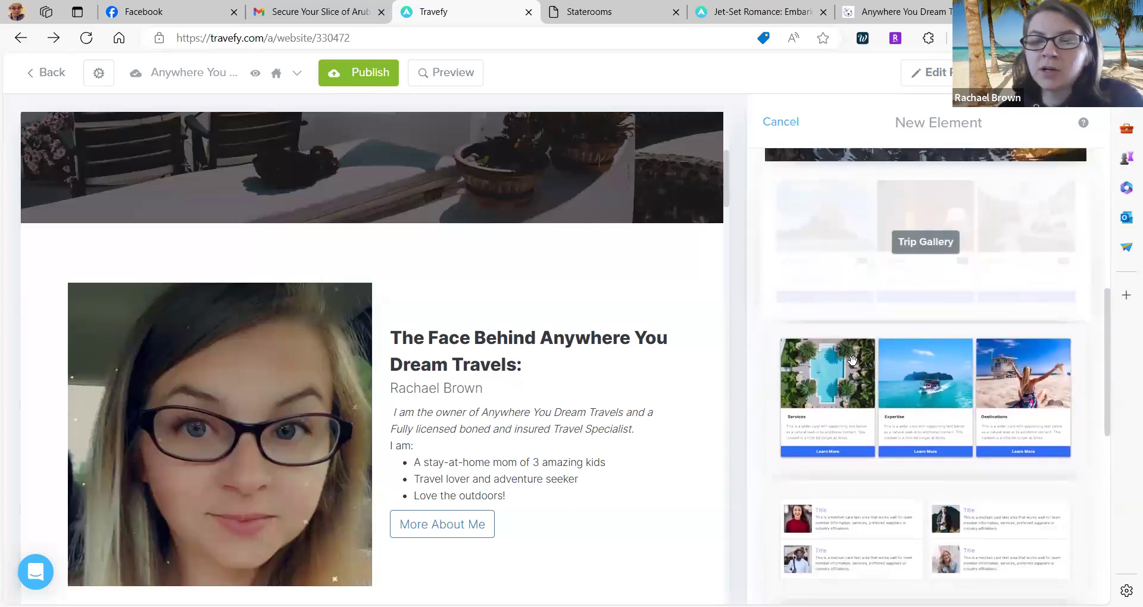
{"action": "scroll", "coordinate": [921, 355], "scroll_direction": "down", "scroll_amount": 3}
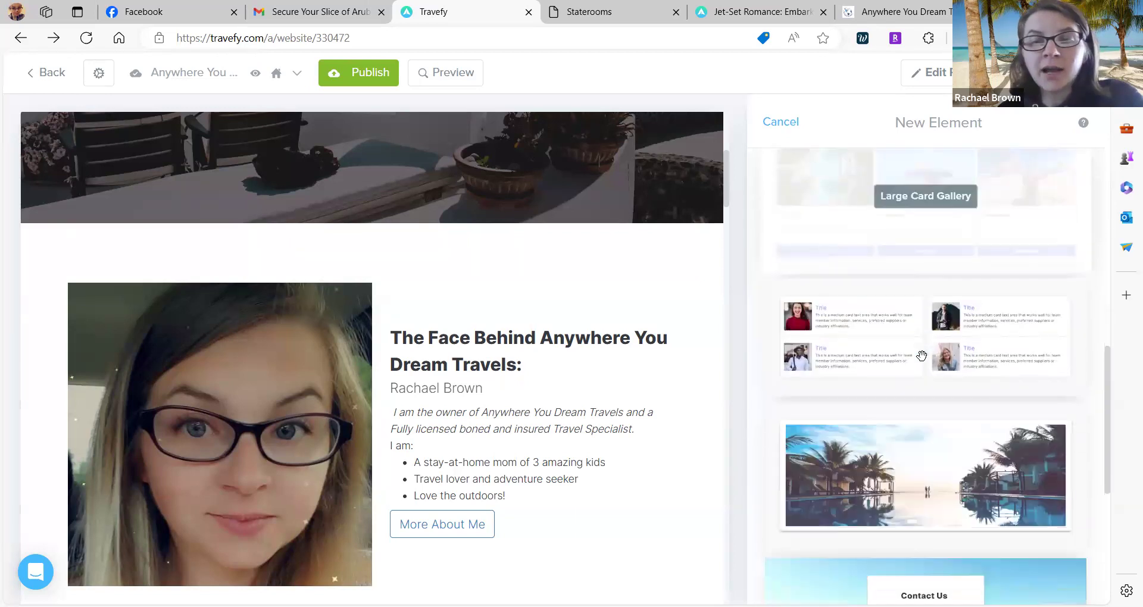
{"action": "scroll", "coordinate": [884, 339], "scroll_direction": "down", "scroll_amount": 3}
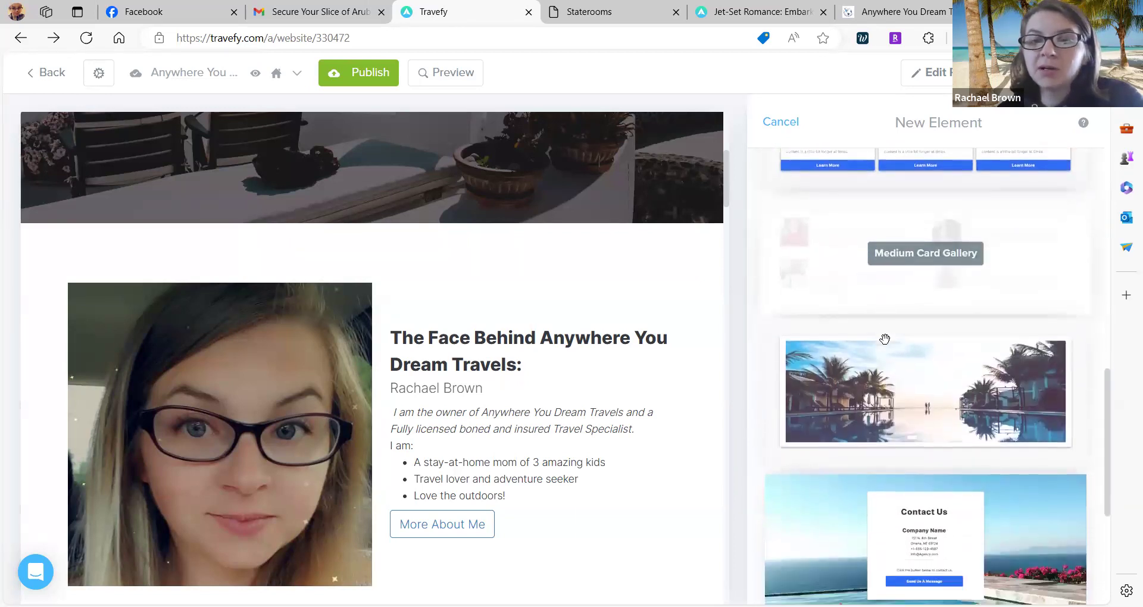
{"action": "scroll", "coordinate": [964, 331], "scroll_direction": "down", "scroll_amount": 3}
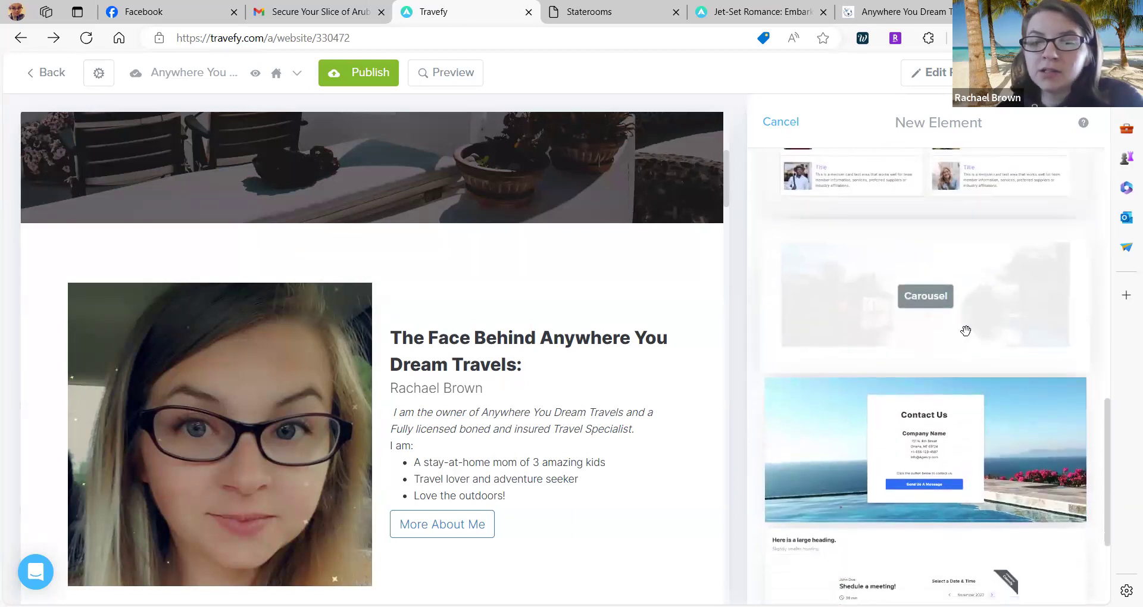
{"action": "scroll", "coordinate": [864, 392], "scroll_direction": "down", "scroll_amount": 1}
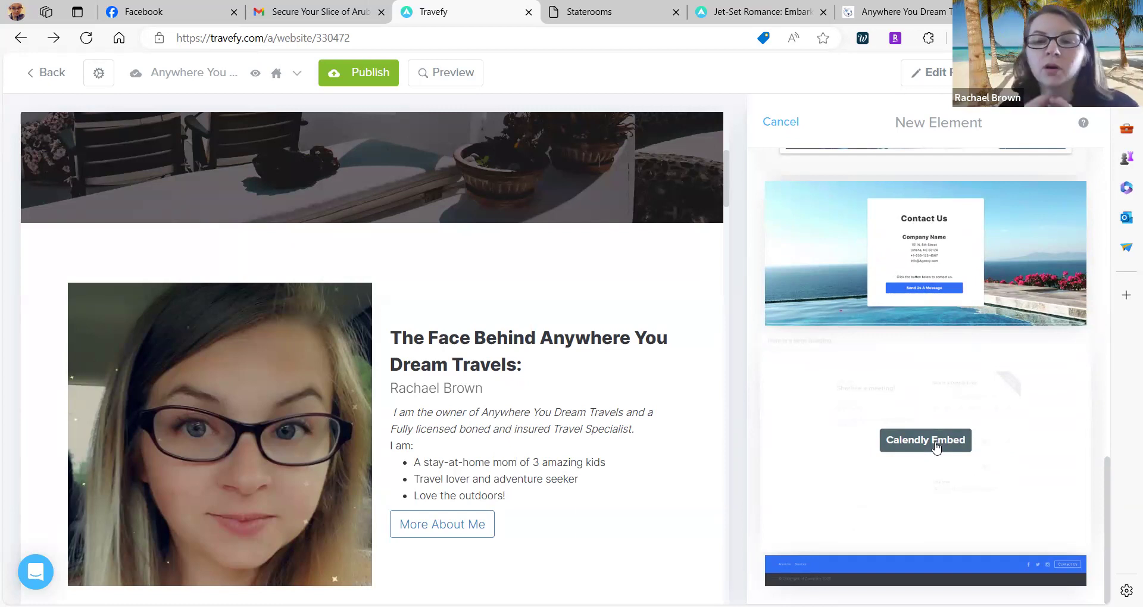
{"action": "scroll", "coordinate": [720, 417], "scroll_direction": "down", "scroll_amount": 5}
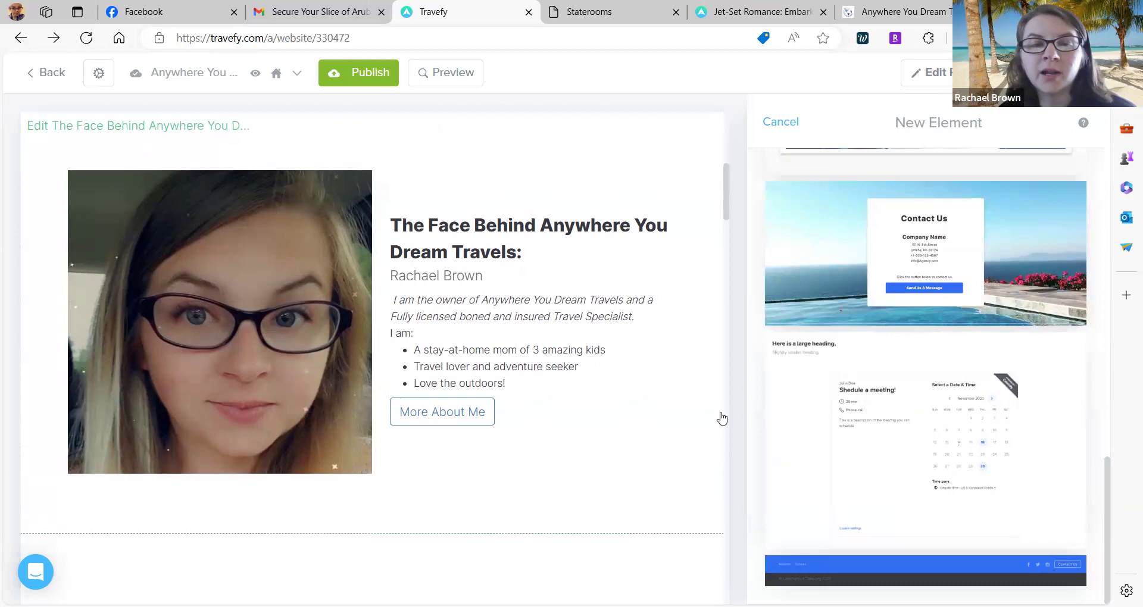
{"action": "scroll", "coordinate": [720, 417], "scroll_direction": "up", "scroll_amount": 3}
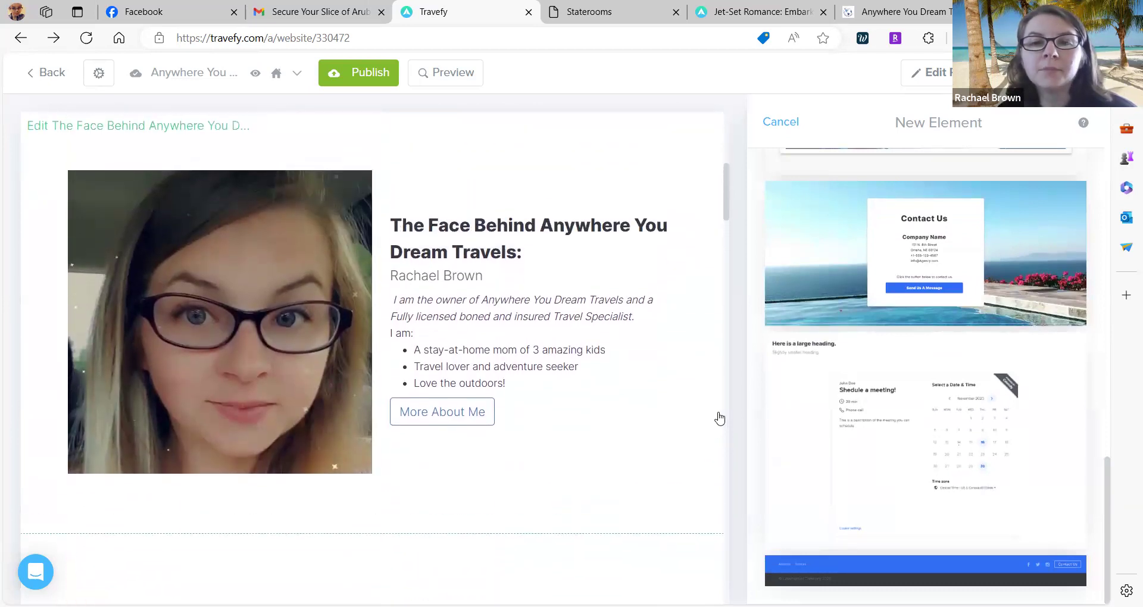
{"action": "scroll", "coordinate": [922, 237], "scroll_direction": "up", "scroll_amount": 5}
{"action": "scroll", "coordinate": [922, 236], "scroll_direction": "up", "scroll_amount": 8}
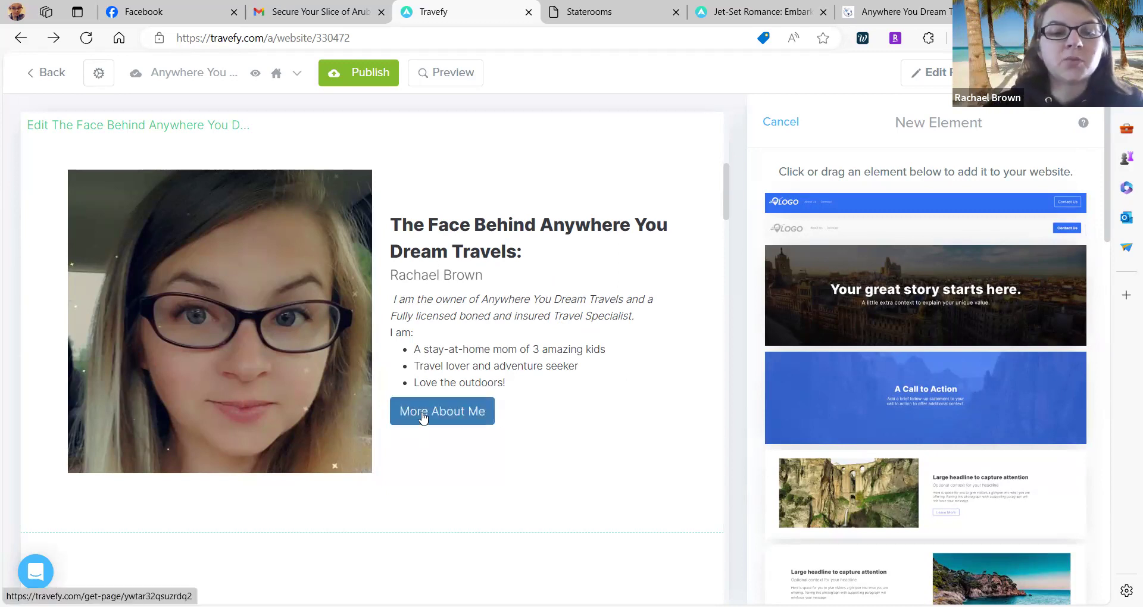
Close the New Element panel without adding anything and publish the website.
{"action": "left_click", "coordinate": [770, 123]}
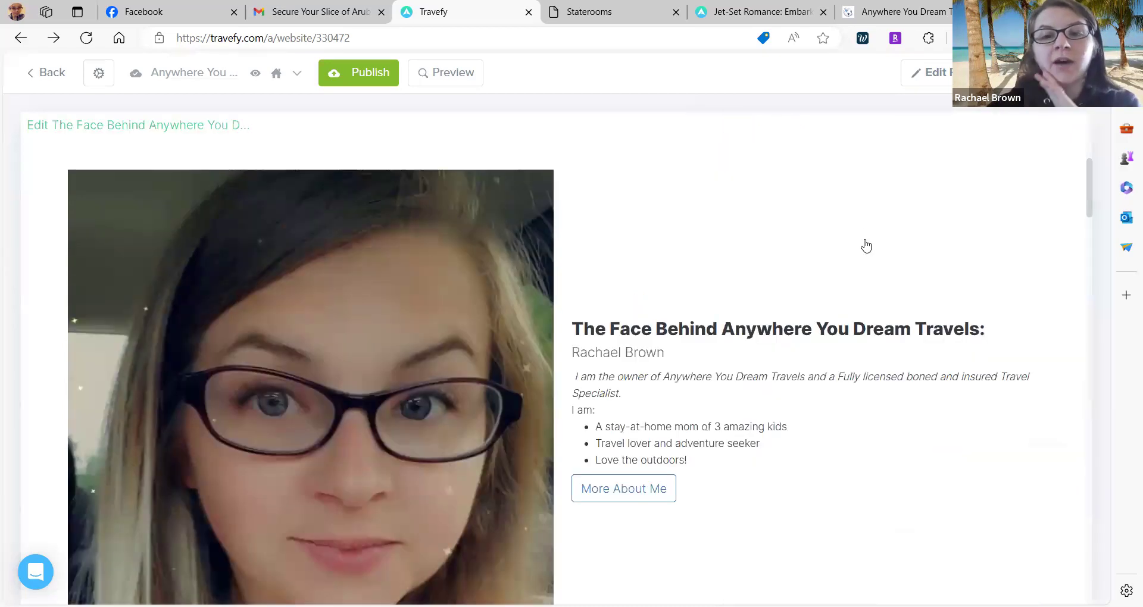
{"action": "scroll", "coordinate": [866, 246], "scroll_direction": "down", "scroll_amount": 1}
{"action": "left_click", "coordinate": [366, 73]}
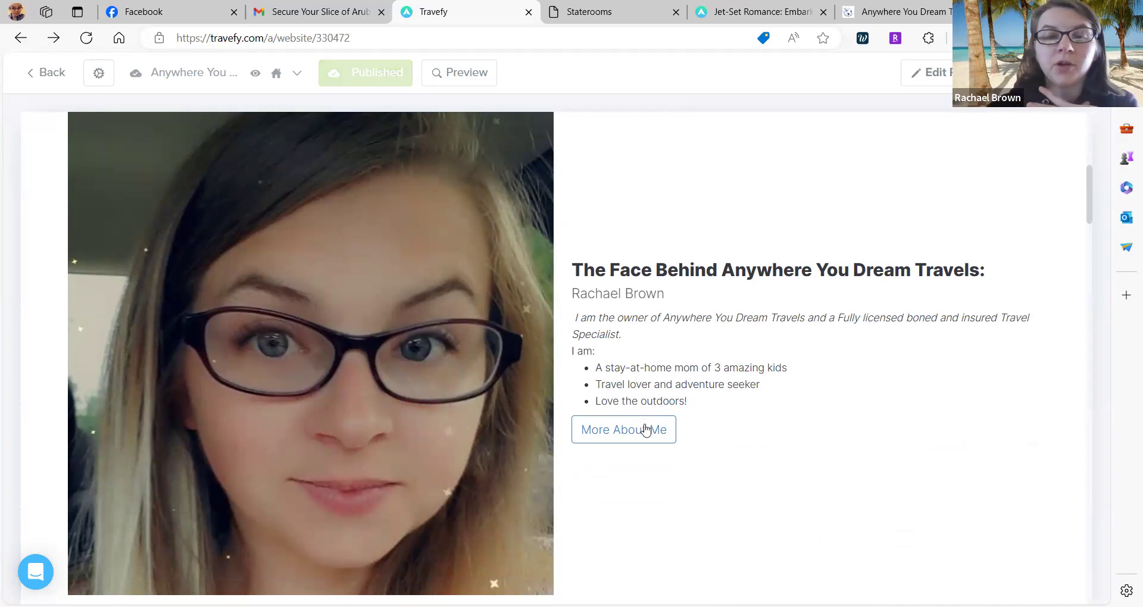
Scroll down to the 'Interested in becoming a Travel Agent?' section and footer.
{"action": "scroll", "coordinate": [507, 305], "scroll_direction": "down", "scroll_amount": 3}
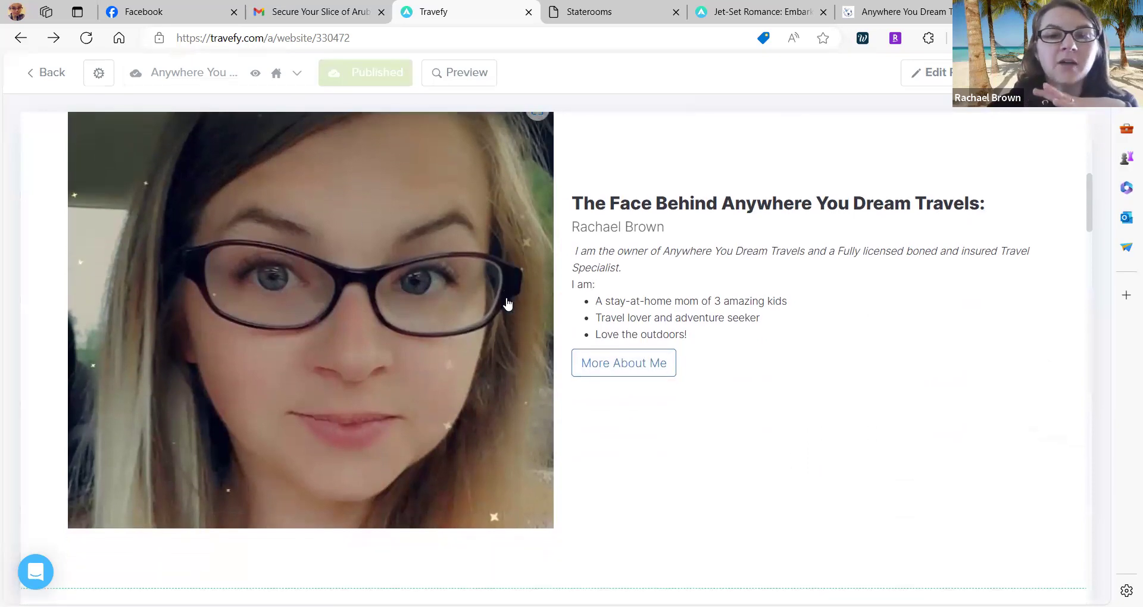
{"action": "scroll", "coordinate": [507, 304], "scroll_direction": "up", "scroll_amount": 2}
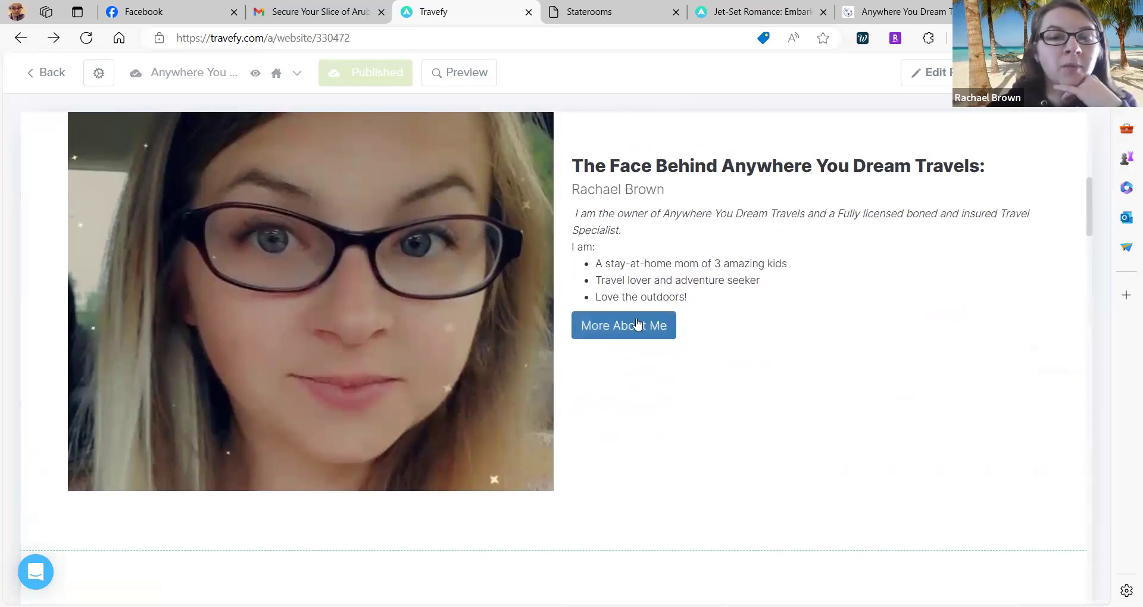
{"action": "scroll", "coordinate": [635, 332], "scroll_direction": "down", "scroll_amount": 8}
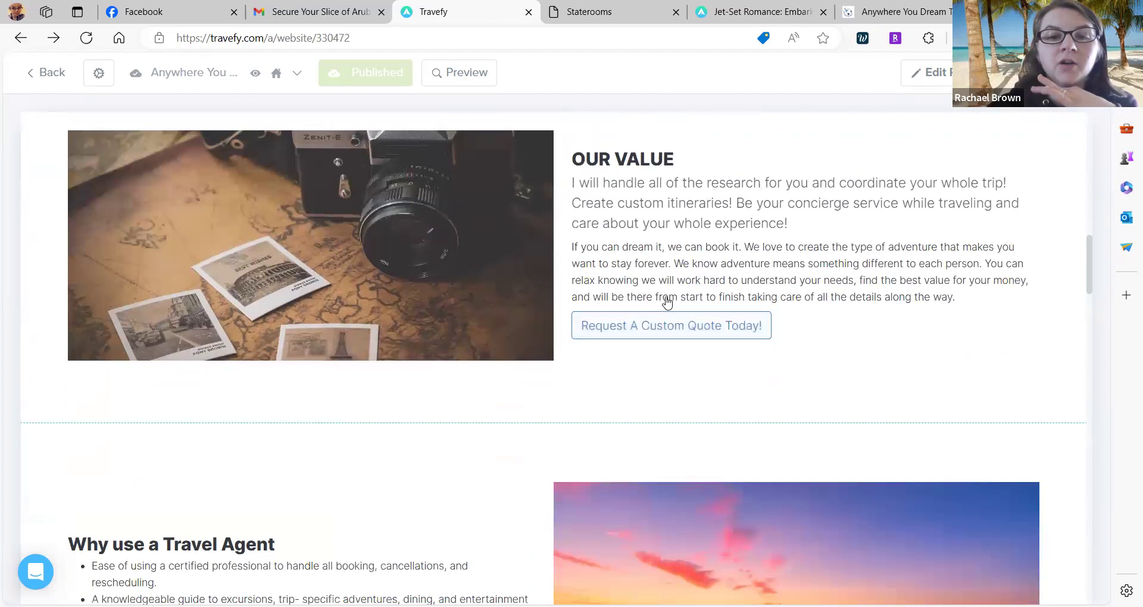
{"action": "scroll", "coordinate": [646, 339], "scroll_direction": "down", "scroll_amount": 6}
{"action": "scroll", "coordinate": [645, 340], "scroll_direction": "down", "scroll_amount": 1}
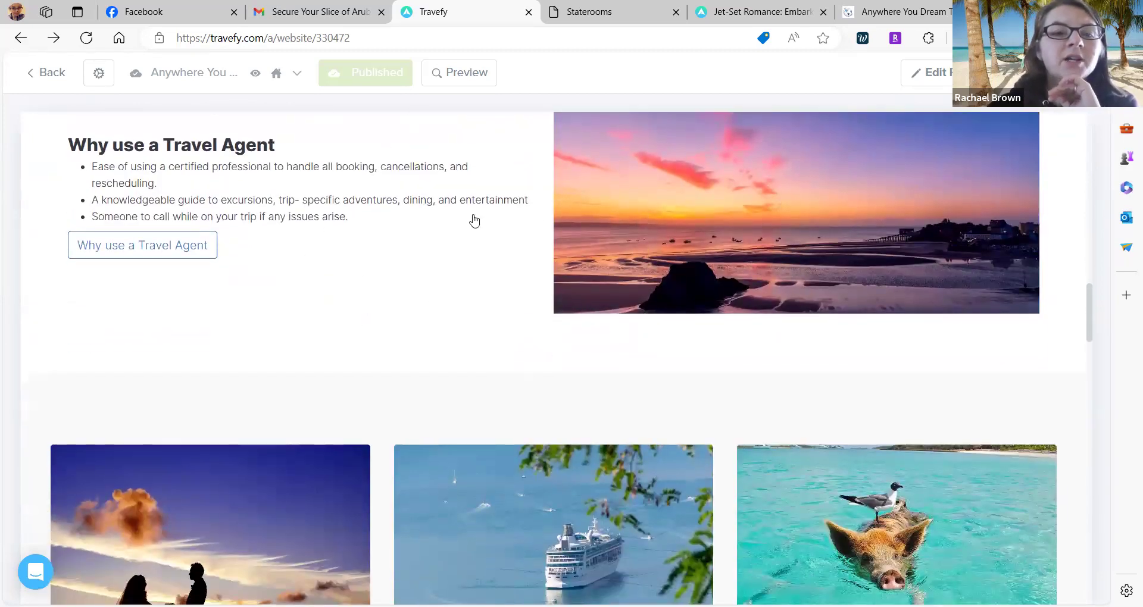
{"action": "scroll", "coordinate": [472, 219], "scroll_direction": "down", "scroll_amount": 2}
{"action": "scroll", "coordinate": [421, 221], "scroll_direction": "down", "scroll_amount": 7}
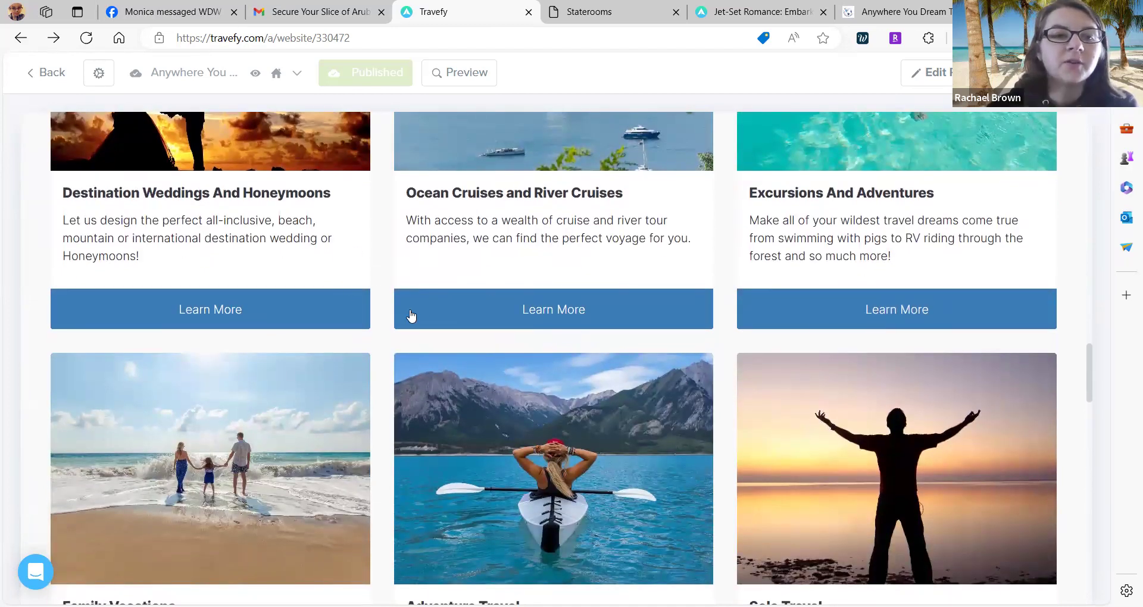
{"action": "scroll", "coordinate": [760, 332], "scroll_direction": "down", "scroll_amount": 3}
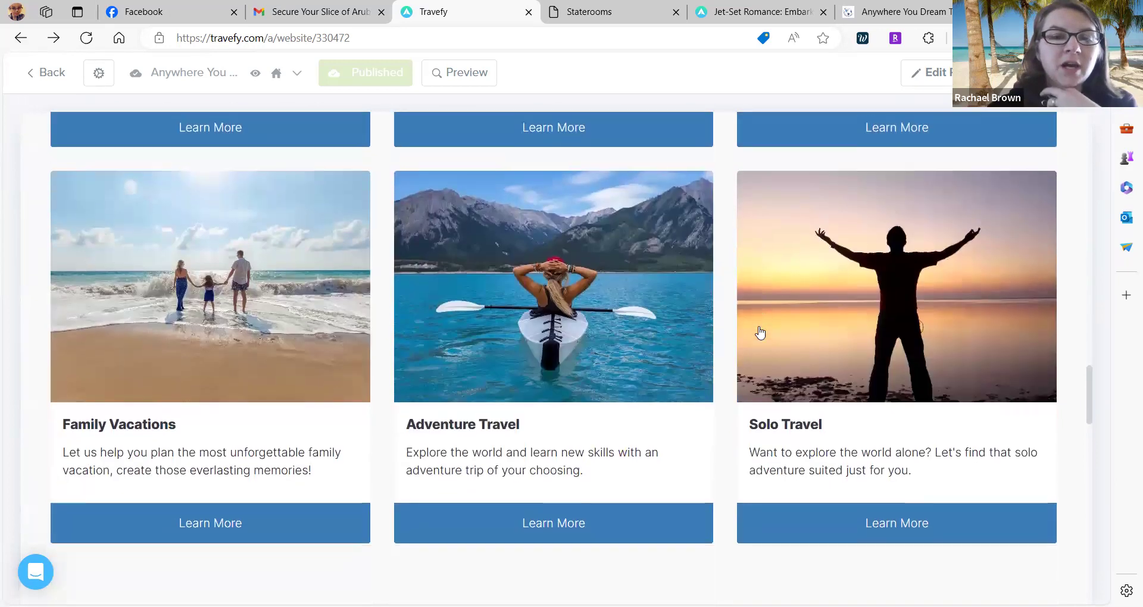
{"action": "scroll", "coordinate": [760, 332], "scroll_direction": "down", "scroll_amount": 3}
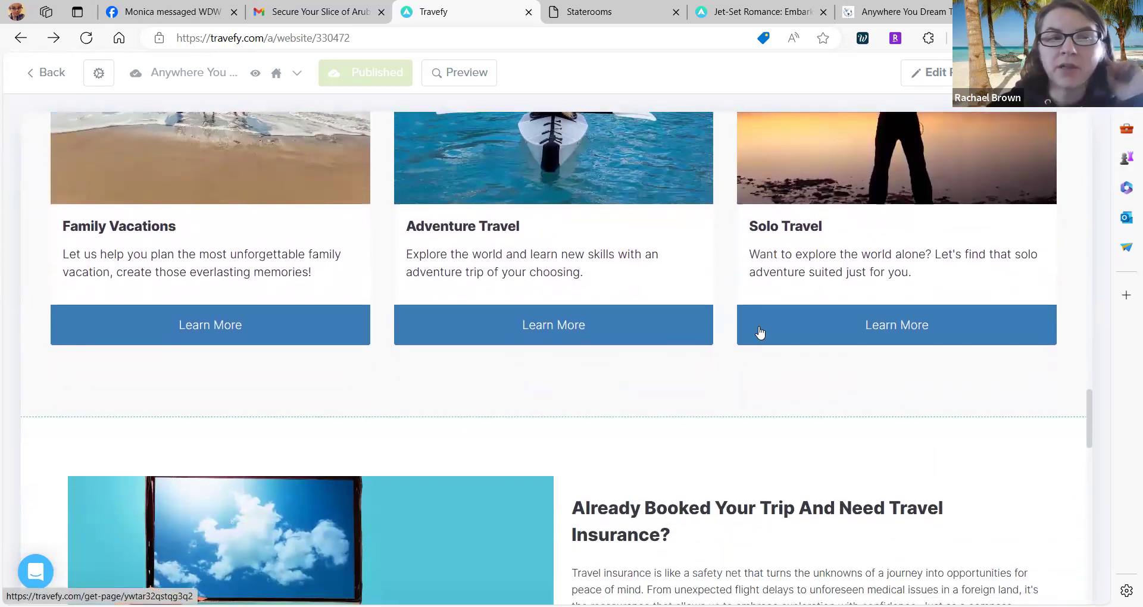
{"action": "scroll", "coordinate": [760, 332], "scroll_direction": "down", "scroll_amount": 5}
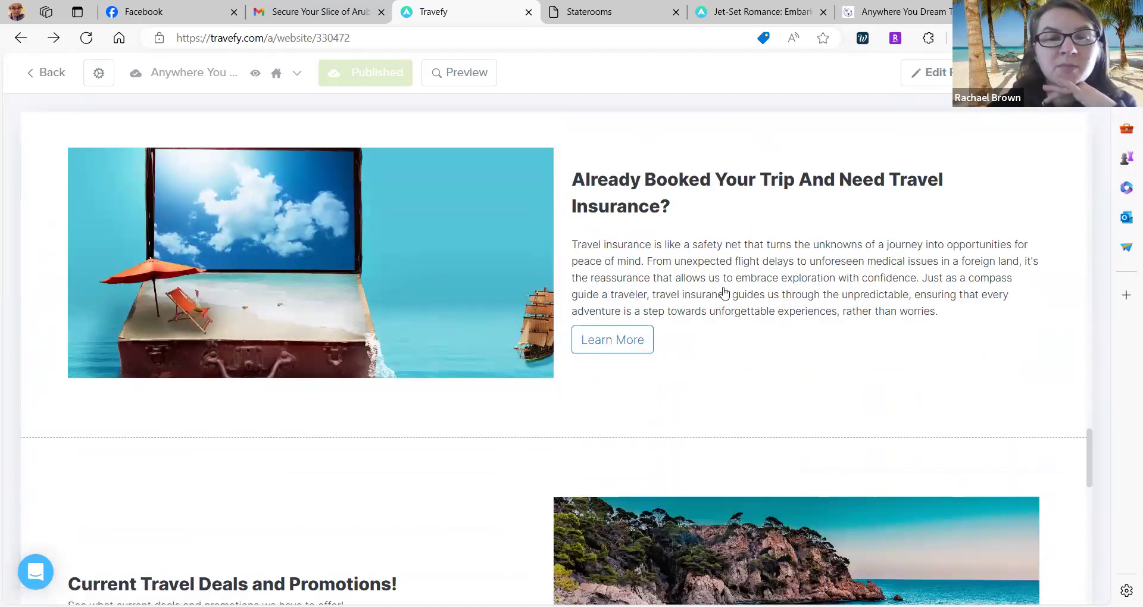
{"action": "scroll", "coordinate": [594, 190], "scroll_direction": "down", "scroll_amount": 2}
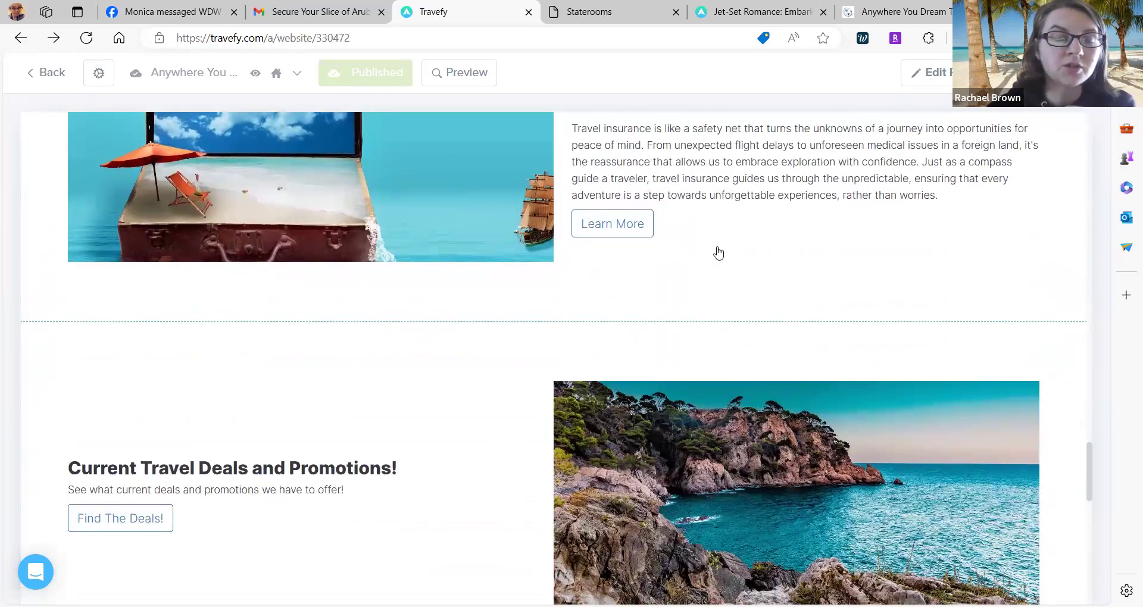
{"action": "scroll", "coordinate": [718, 253], "scroll_direction": "down", "scroll_amount": 5}
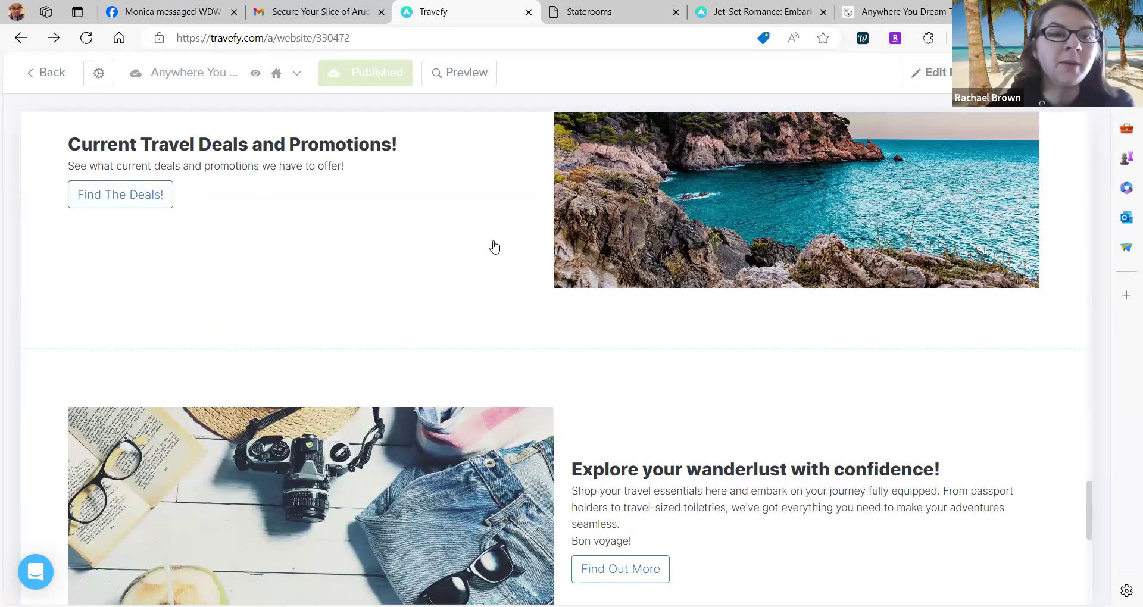
{"action": "scroll", "coordinate": [494, 247], "scroll_direction": "down", "scroll_amount": 5}
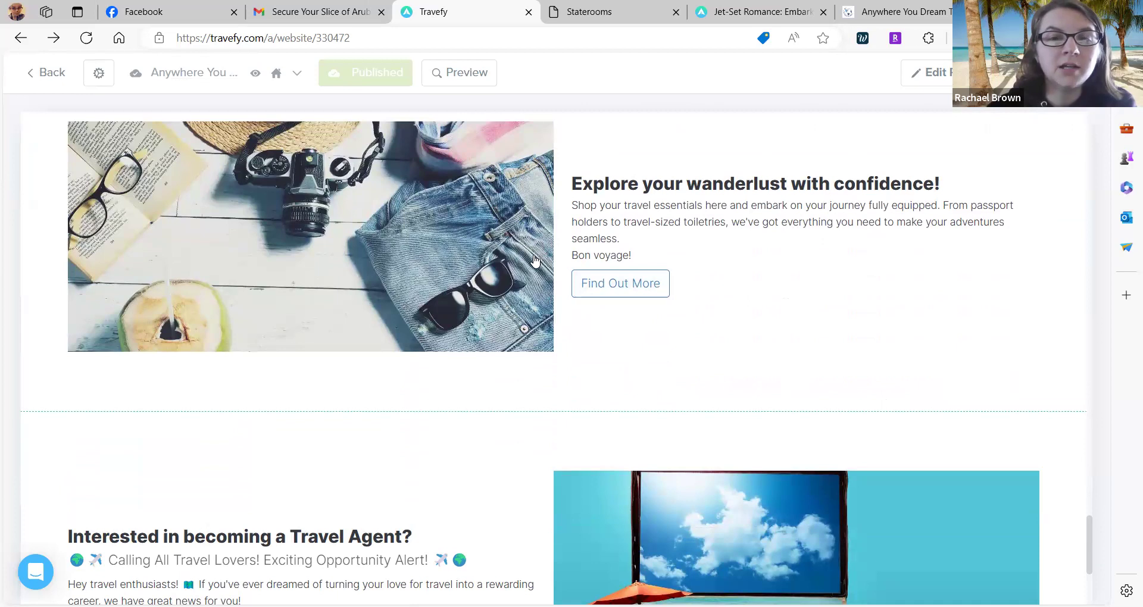
{"action": "scroll", "coordinate": [534, 260], "scroll_direction": "down", "scroll_amount": 4}
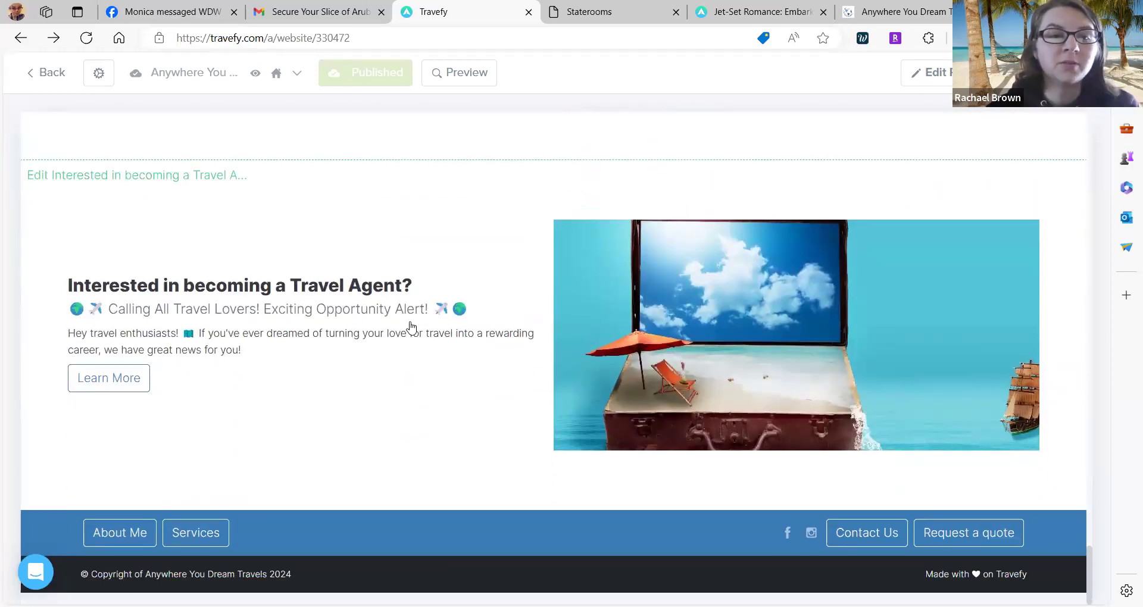
{"action": "scroll", "coordinate": [409, 326], "scroll_direction": "down", "scroll_amount": 1}
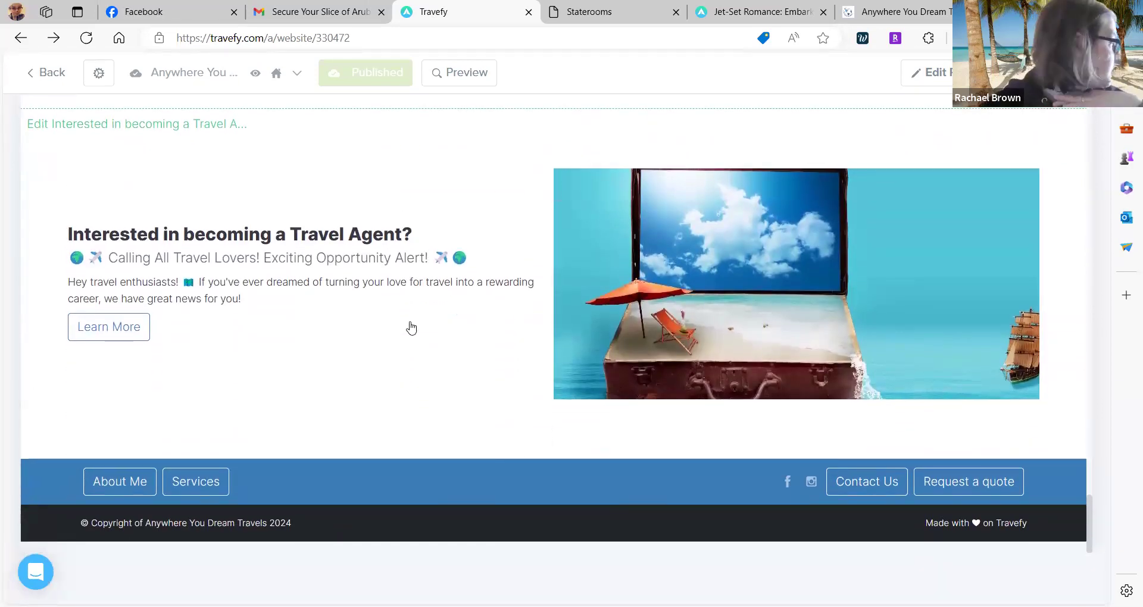
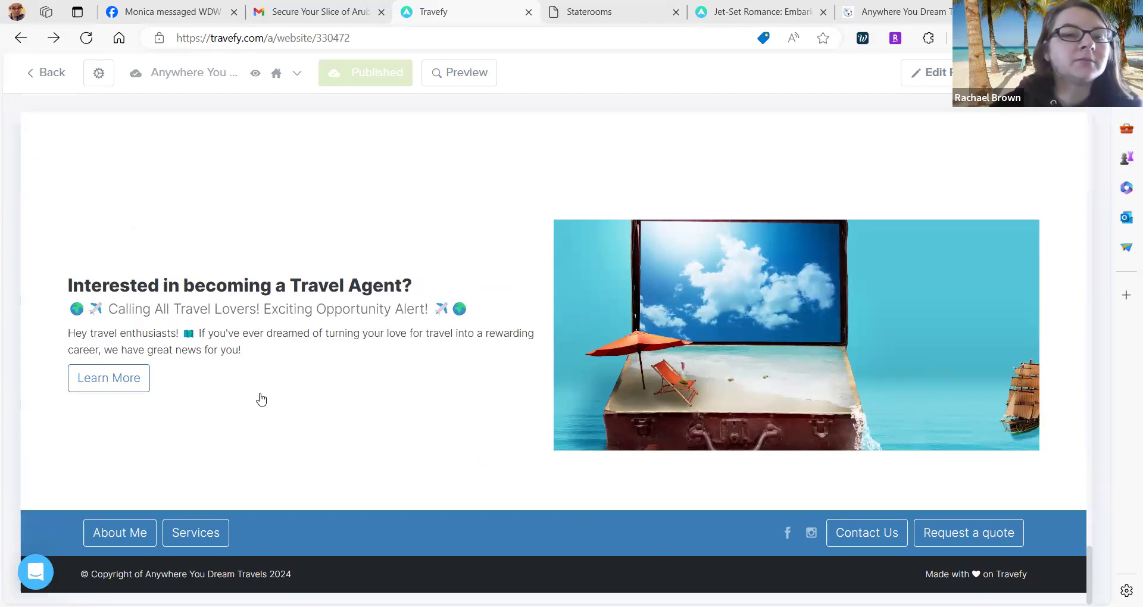
Create a new untitled page from the bottom of the site's page dropdown.
{"action": "scroll", "coordinate": [428, 228], "scroll_direction": "up", "scroll_amount": 20}
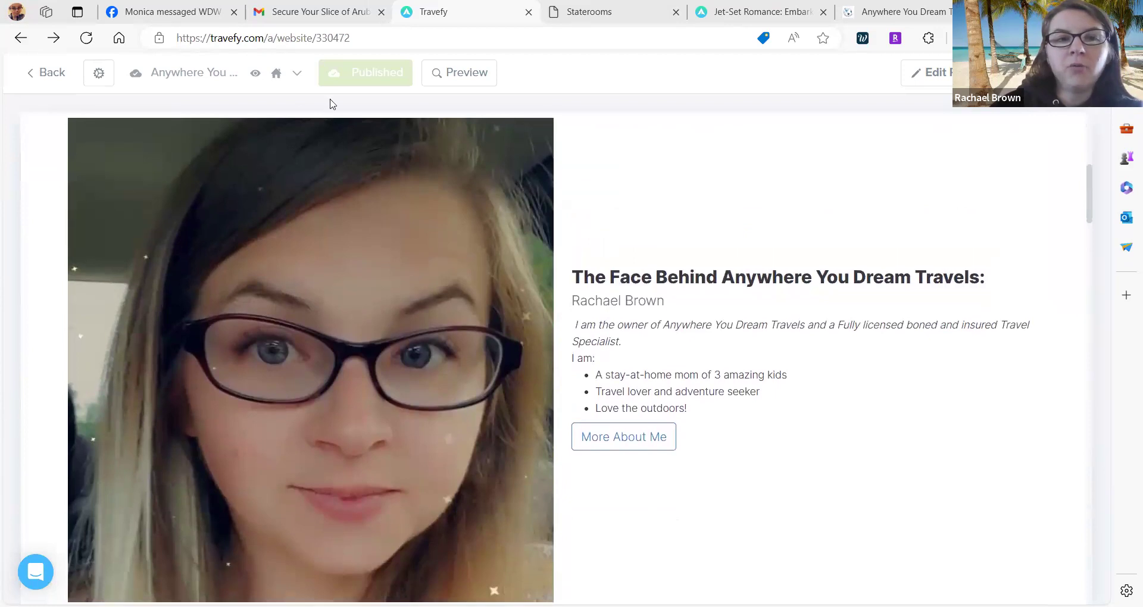
{"action": "left_click", "coordinate": [304, 72]}
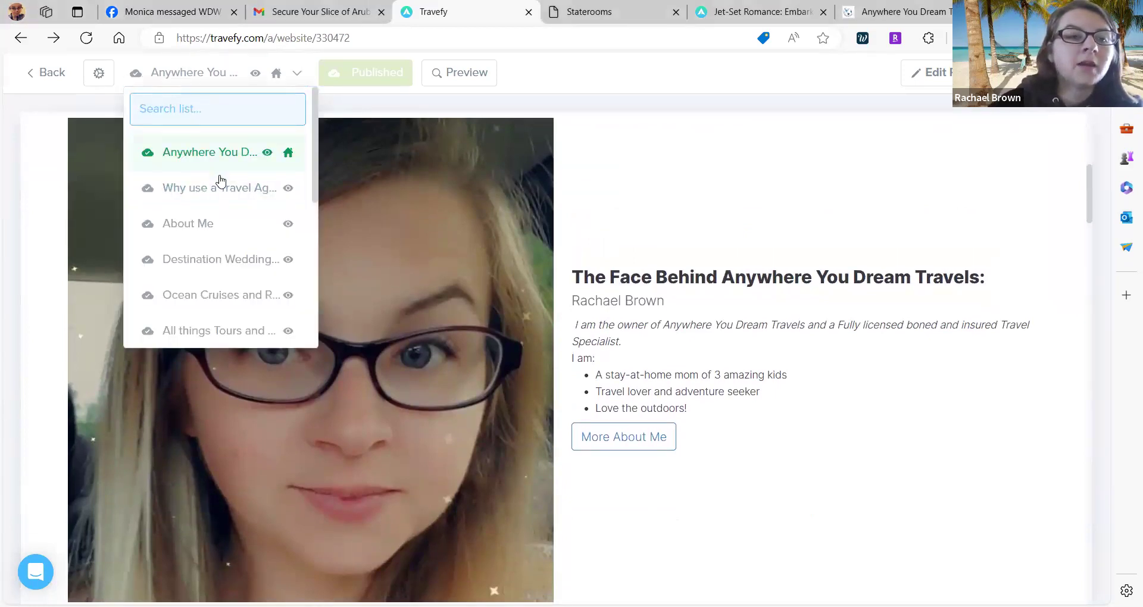
{"action": "scroll", "coordinate": [203, 268], "scroll_direction": "down", "scroll_amount": 5}
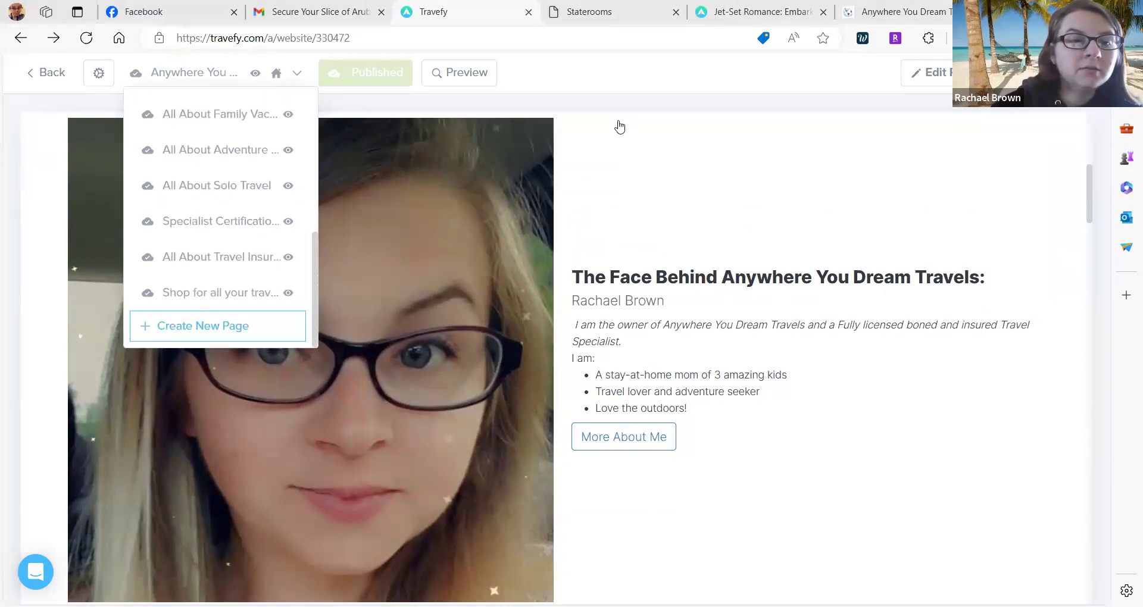
{"action": "left_click", "coordinate": [187, 330]}
{"action": "left_click", "coordinate": [899, 280]}
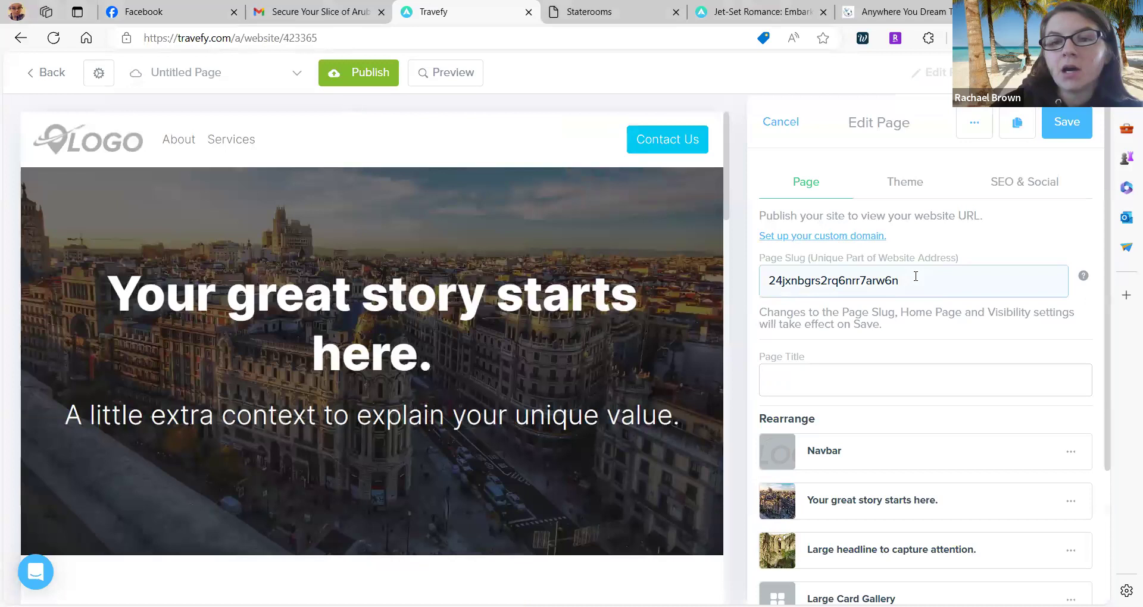
Set the new page's slug to aboutme2 and its title to About Me.
{"action": "left_click_drag", "start_coordinate": [898, 280], "coordinate": [748, 280]}
{"action": "key", "text": "BackSpace"}
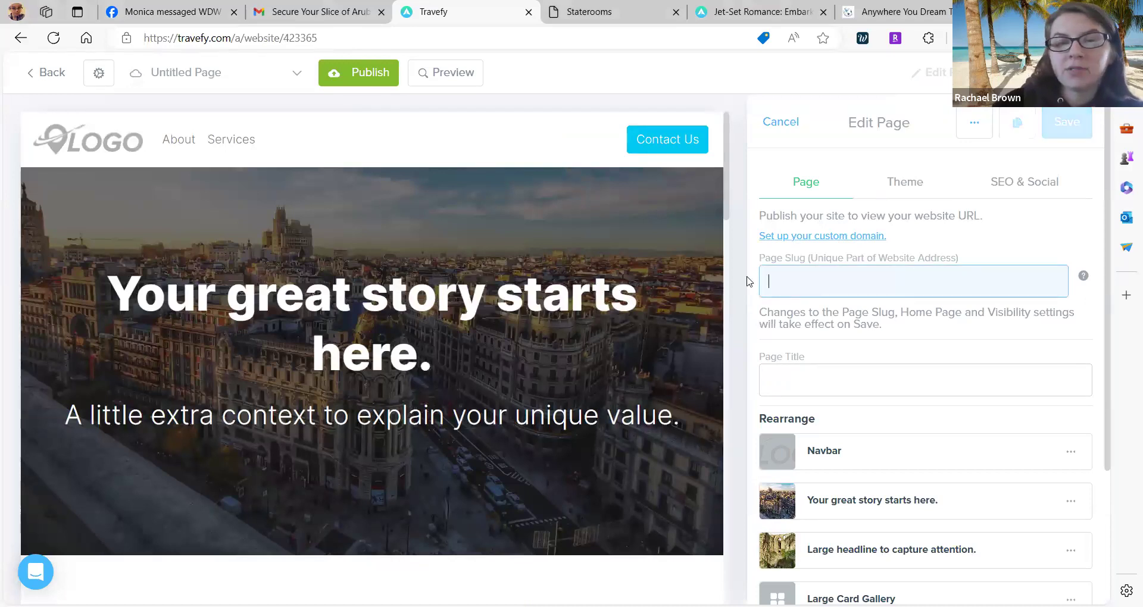
{"action": "type", "text": "aou"}
{"action": "type", "text": "u"}
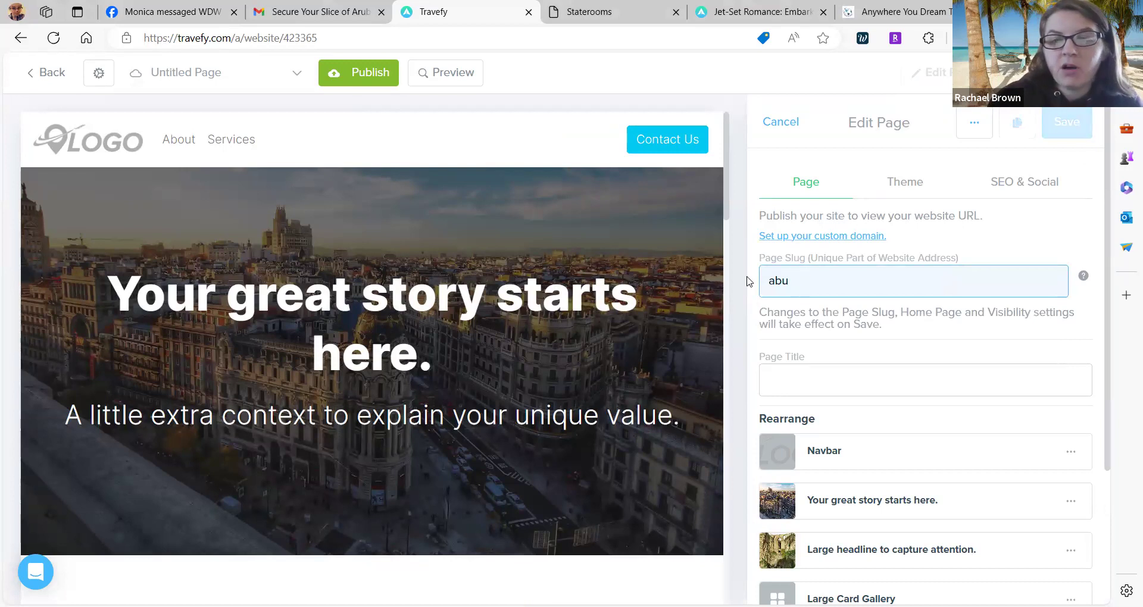
{"action": "type", "text": "t"}
{"action": "key", "text": "BackSpace"}
{"action": "type", "text": "outme2"}
{"action": "left_click", "coordinate": [786, 382]}
{"action": "type", "text": "About "}
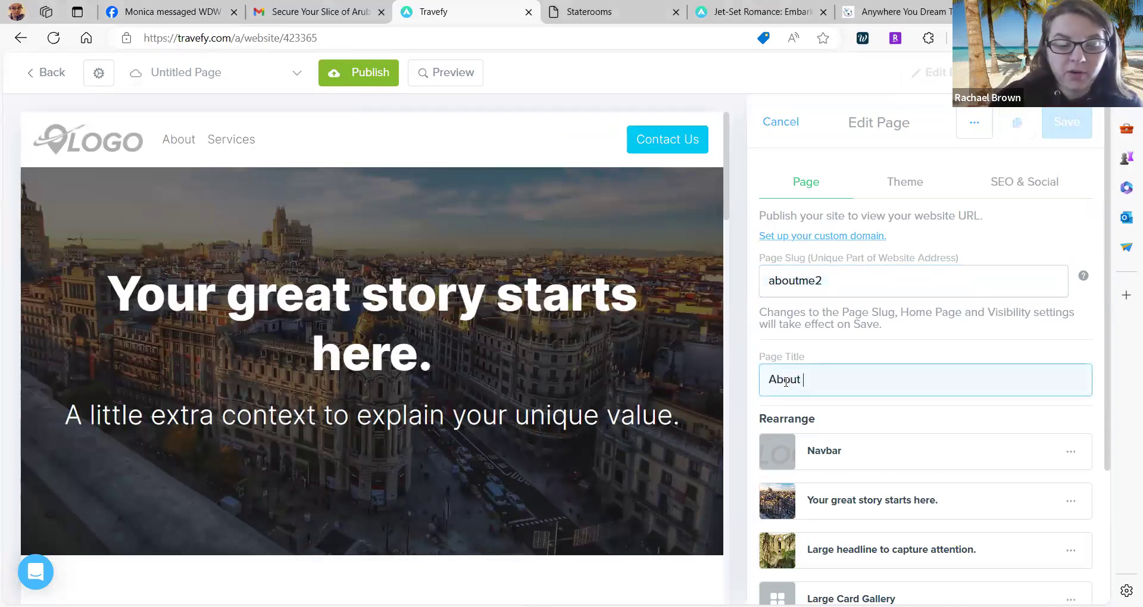
{"action": "type", "text": "Me"}
Delete the Large Card Gallery section and open the hero section's settings.
{"action": "scroll", "coordinate": [785, 382], "scroll_direction": "down", "scroll_amount": 3}
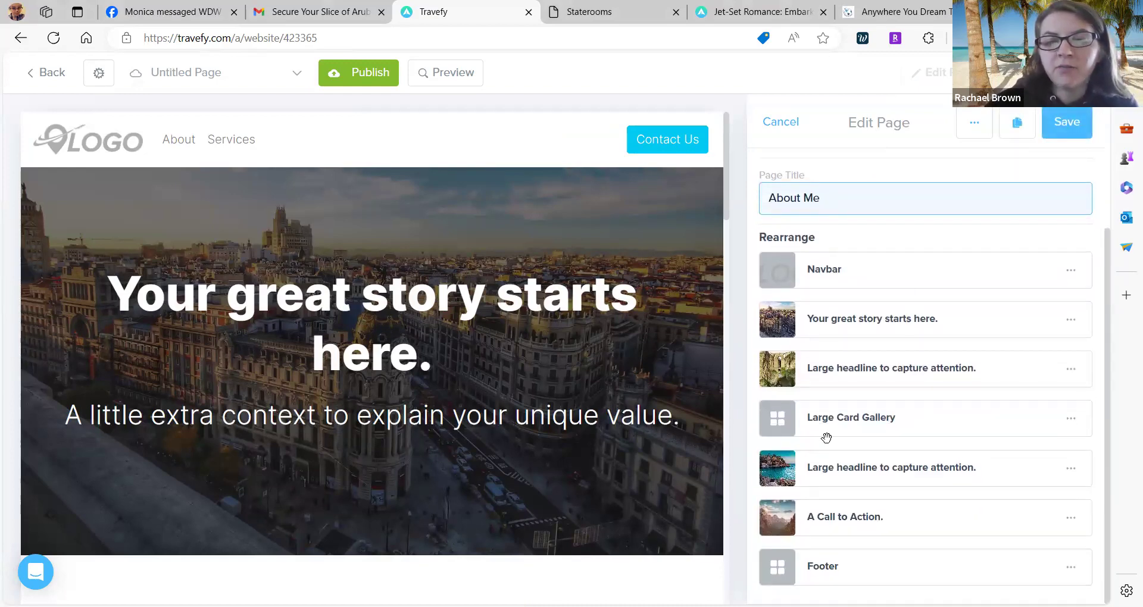
{"action": "scroll", "coordinate": [269, 277], "scroll_direction": "down", "scroll_amount": 9}
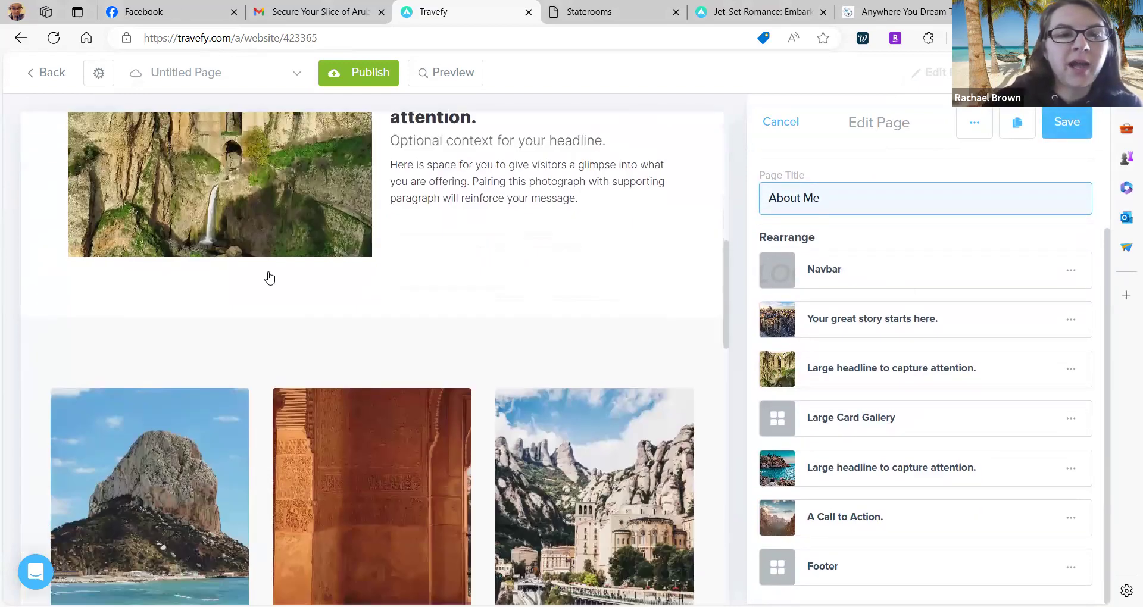
{"action": "scroll", "coordinate": [269, 278], "scroll_direction": "down", "scroll_amount": 10}
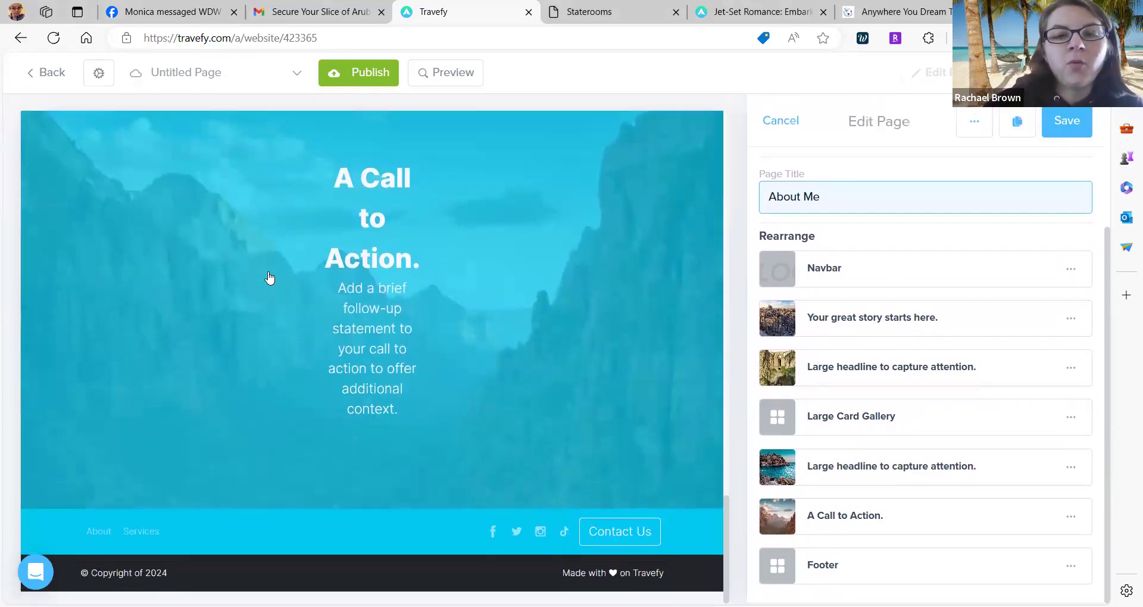
{"action": "scroll", "coordinate": [269, 278], "scroll_direction": "up", "scroll_amount": 15}
{"action": "left_click", "coordinate": [1070, 325]}
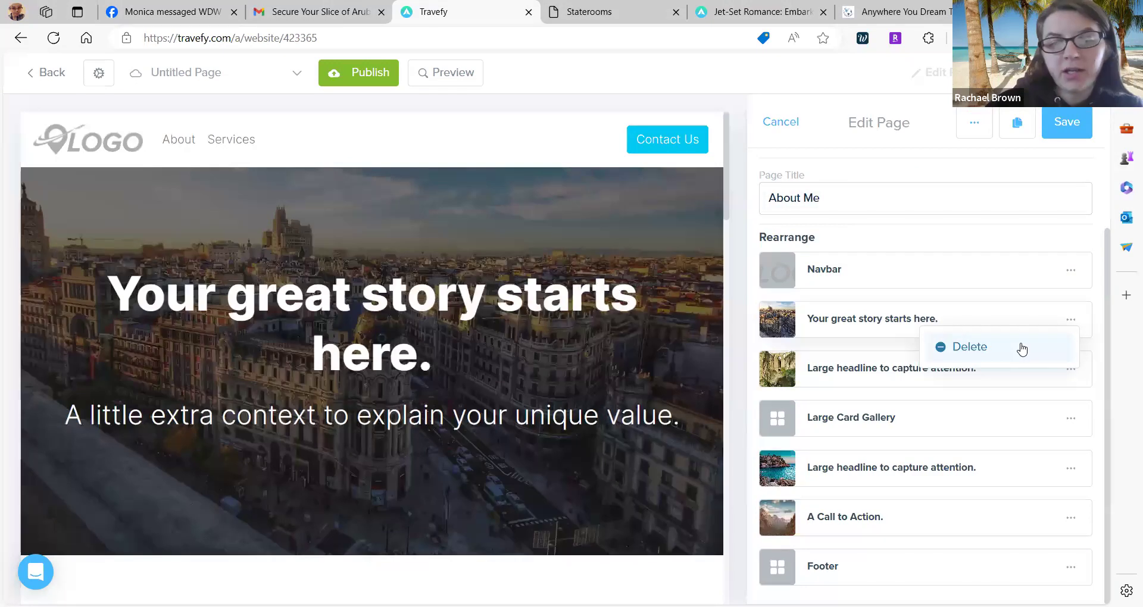
{"action": "left_click", "coordinate": [1069, 319]}
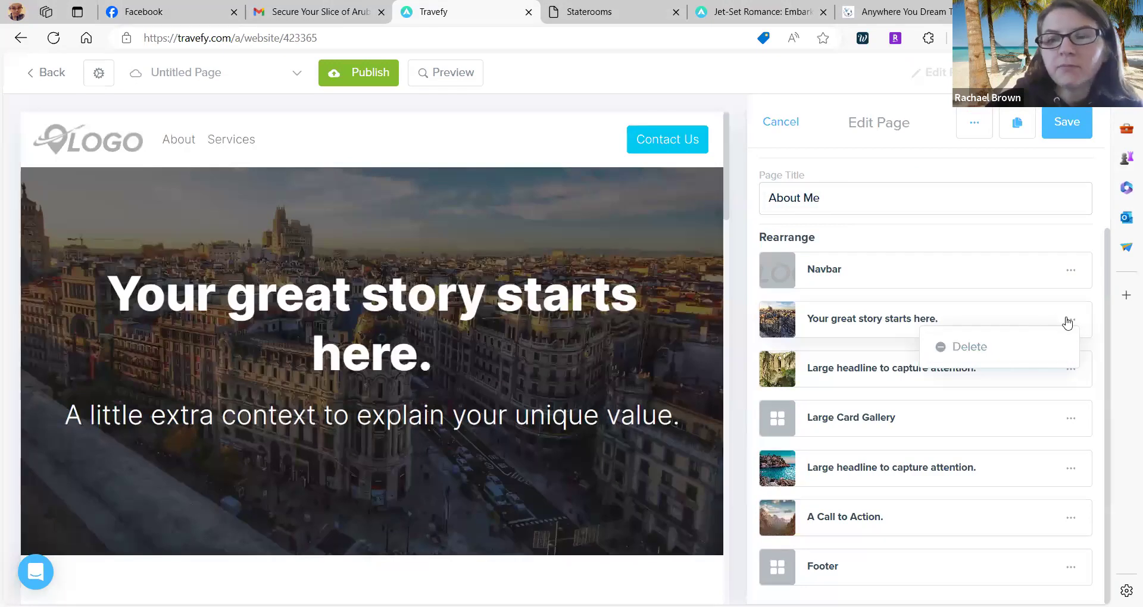
{"action": "left_click", "coordinate": [1074, 423]}
{"action": "left_click", "coordinate": [1010, 454]}
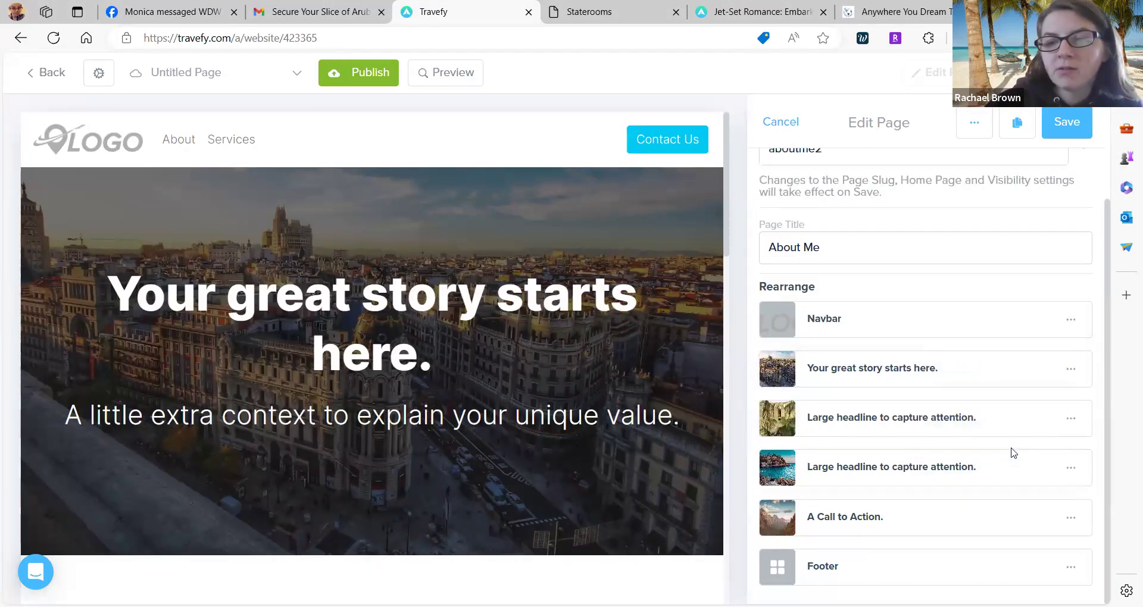
{"action": "scroll", "coordinate": [940, 415], "scroll_direction": "down", "scroll_amount": 1}
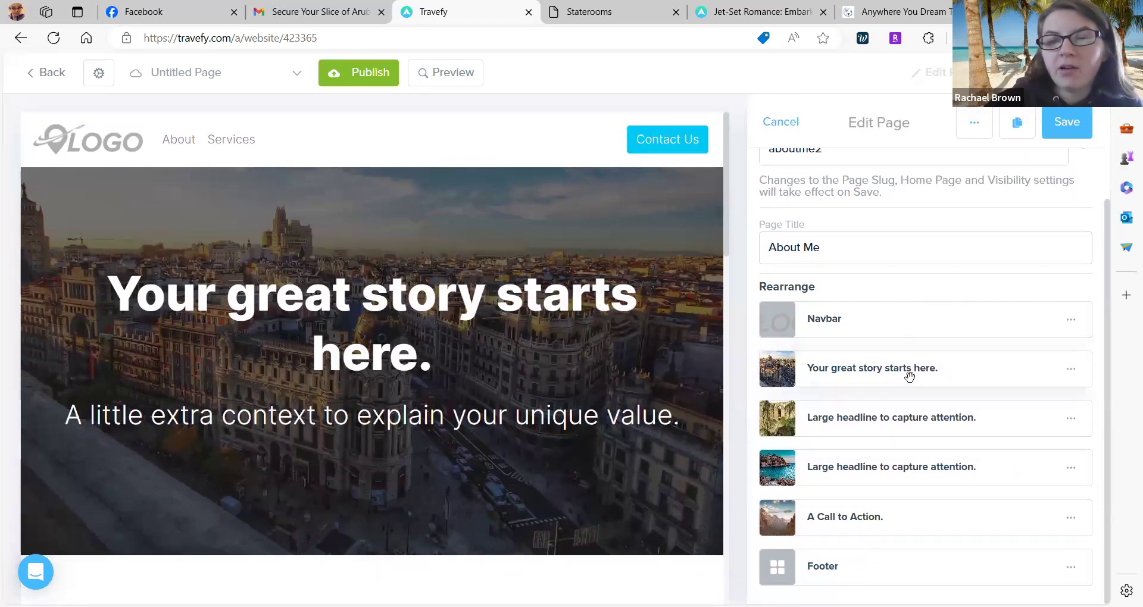
{"action": "left_click", "coordinate": [488, 363]}
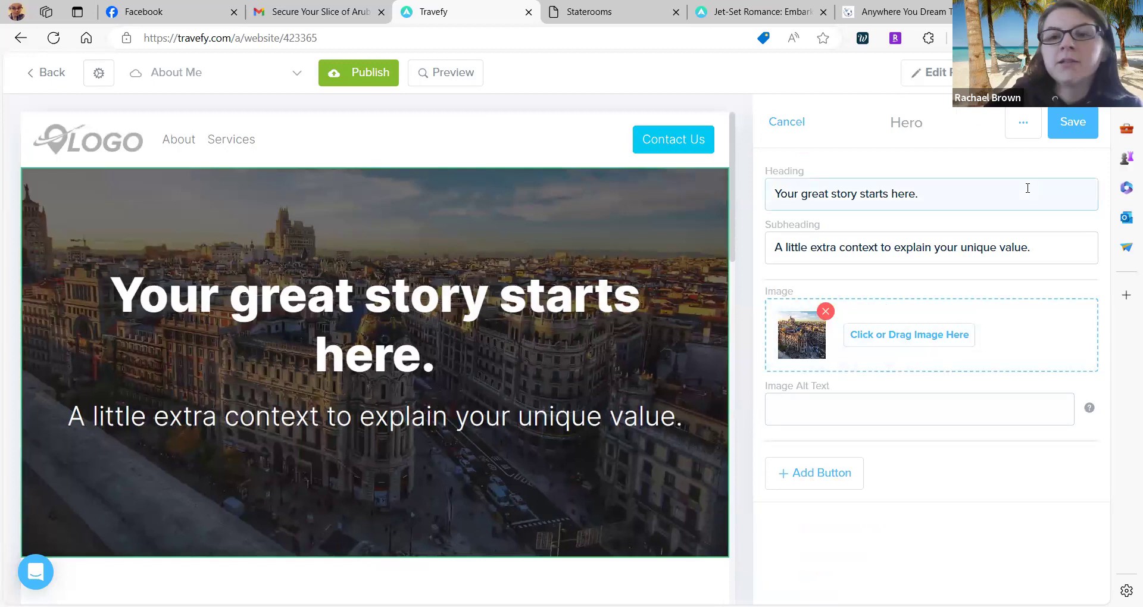
Change the hero heading to 'Learn More about me and my business' and clear the subheading.
{"action": "left_click_drag", "start_coordinate": [1007, 189], "coordinate": [759, 218]}
{"action": "key", "text": "BackSpace"}
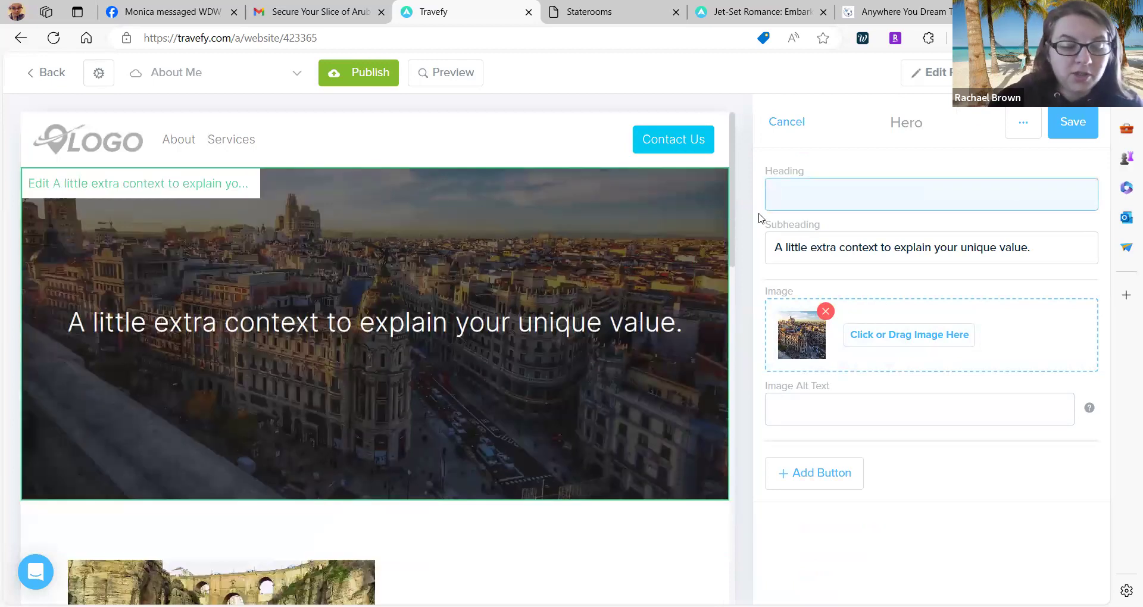
{"action": "type", "text": "Learn "}
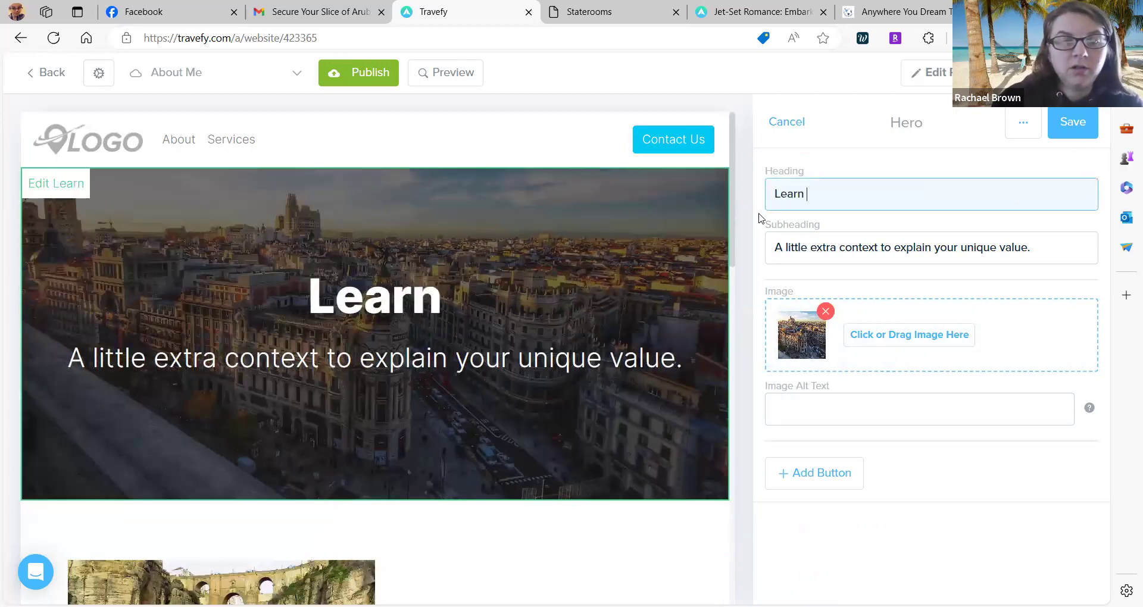
{"action": "type", "text": "More abo"}
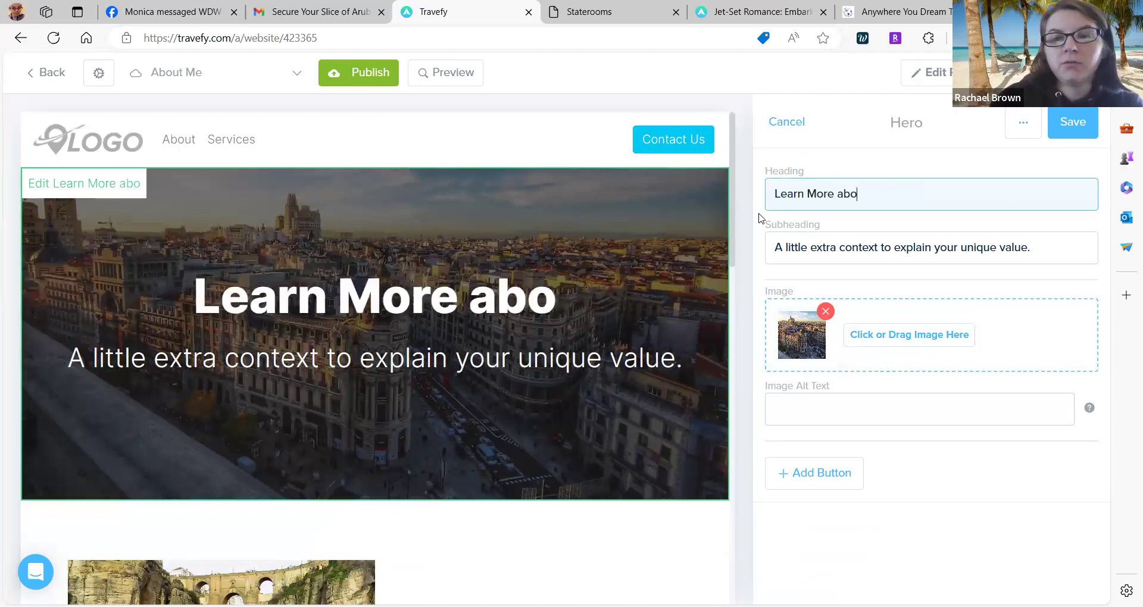
{"action": "type", "text": "ut me and m"}
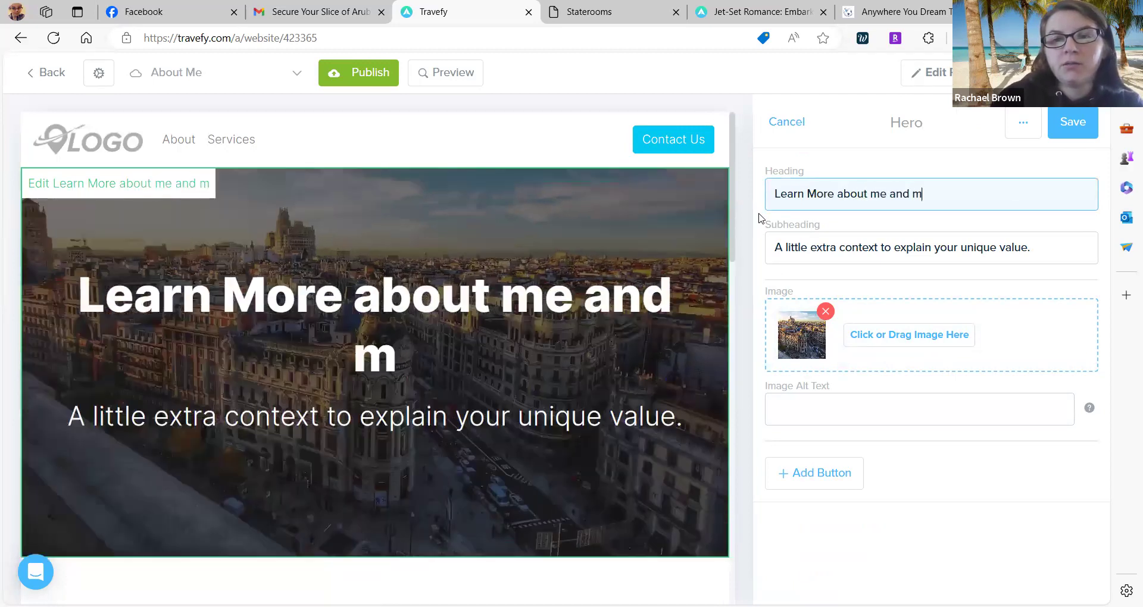
{"action": "type", "text": "y business"}
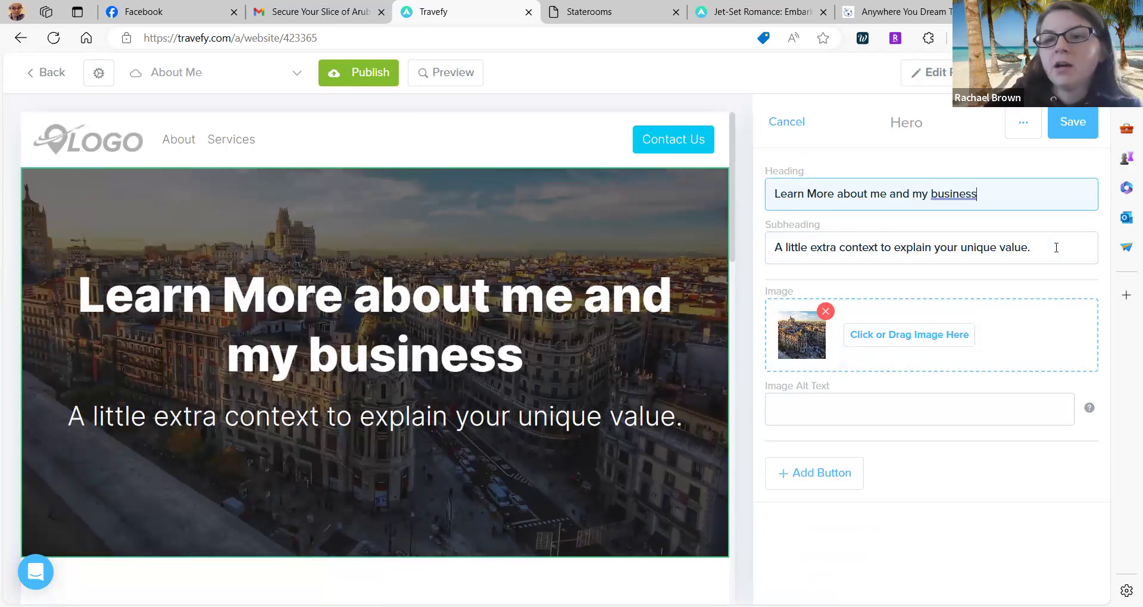
{"action": "left_click_drag", "start_coordinate": [1056, 246], "coordinate": [769, 245]}
{"action": "key", "text": "BackSpace"}
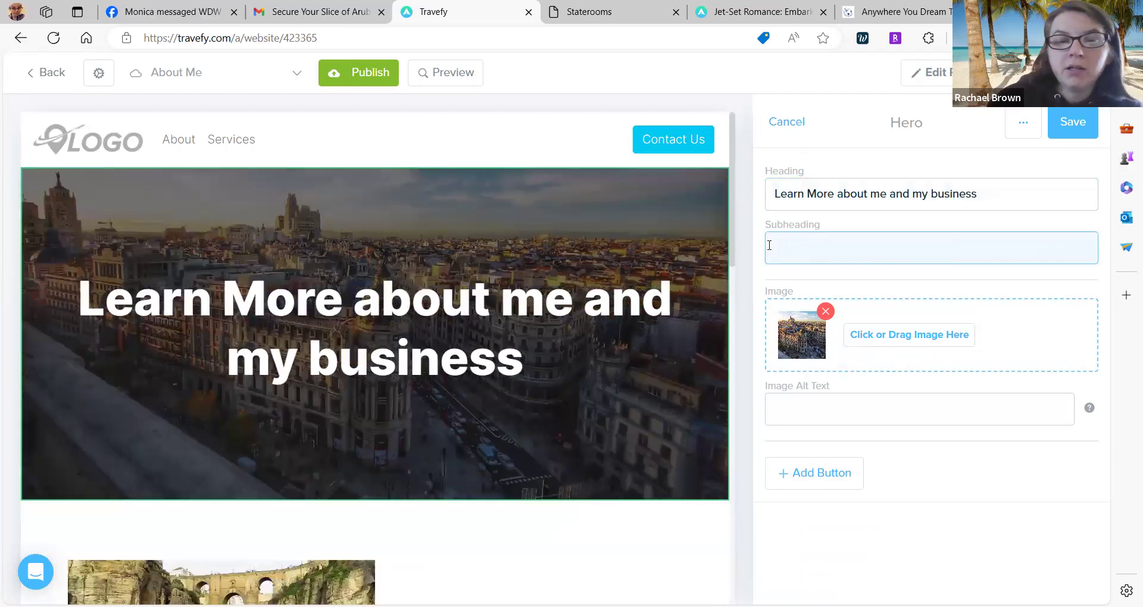
{"action": "scroll", "coordinate": [769, 245], "scroll_direction": "down", "scroll_amount": 1}
{"action": "scroll", "coordinate": [768, 244], "scroll_direction": "up", "scroll_amount": 1}
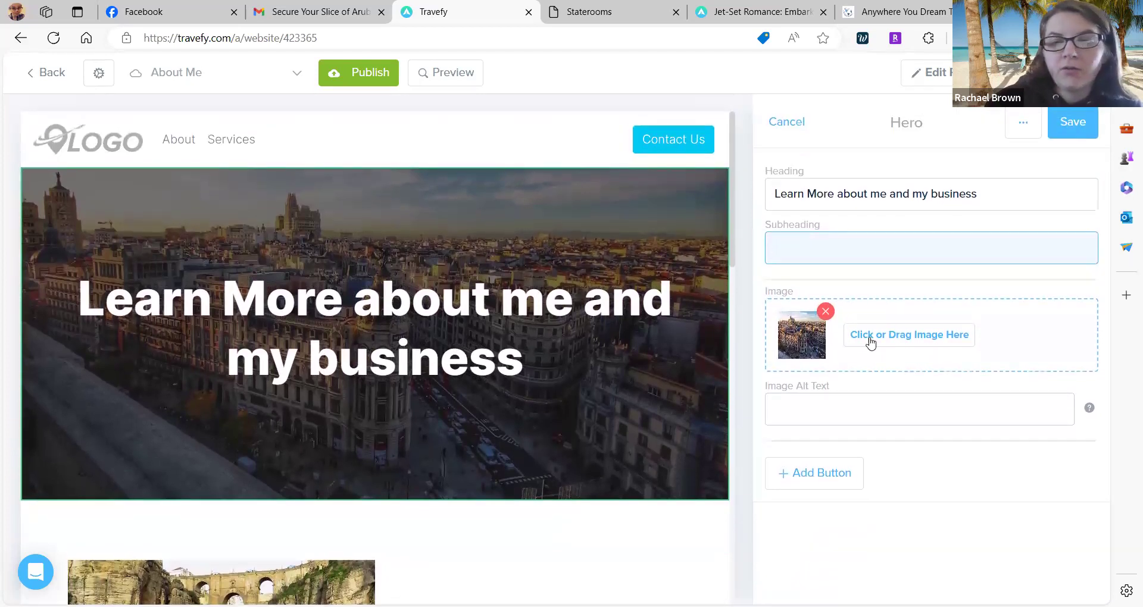
{"action": "left_click", "coordinate": [876, 346]}
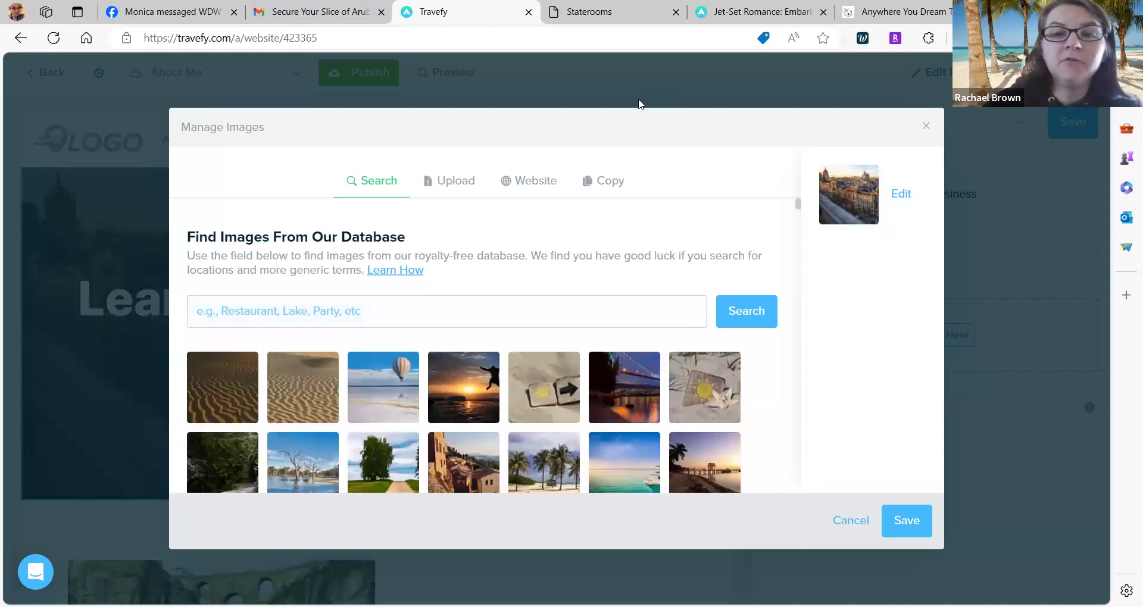
Search stock images for 'beach' and set the turquoise boat photo as hero background.
{"action": "scroll", "coordinate": [980, 123], "scroll_direction": "down", "scroll_amount": 4}
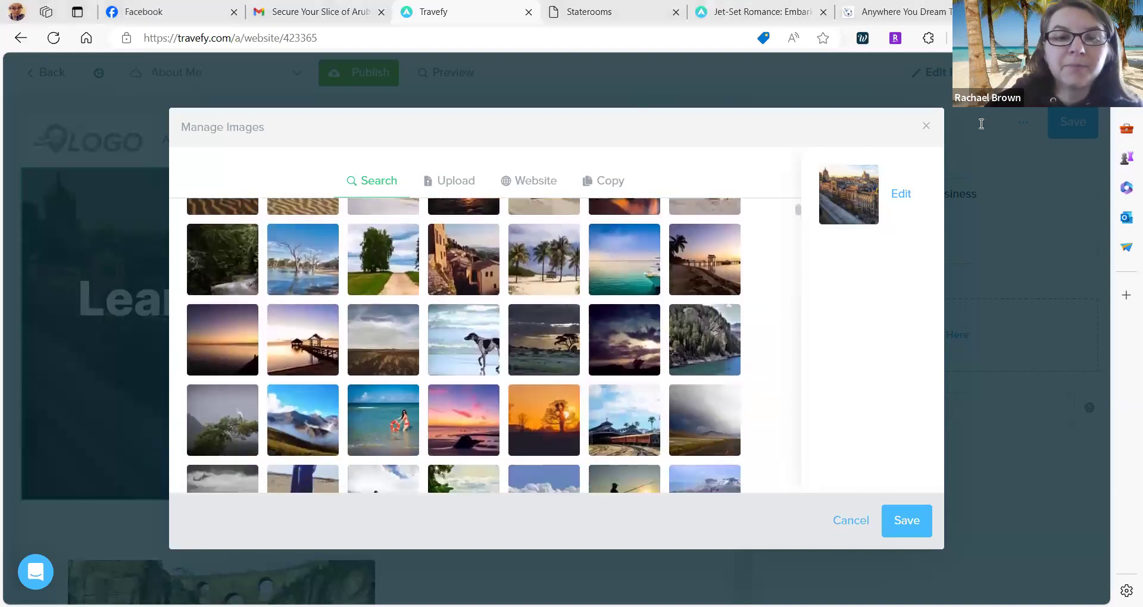
{"action": "scroll", "coordinate": [981, 123], "scroll_direction": "up", "scroll_amount": 4}
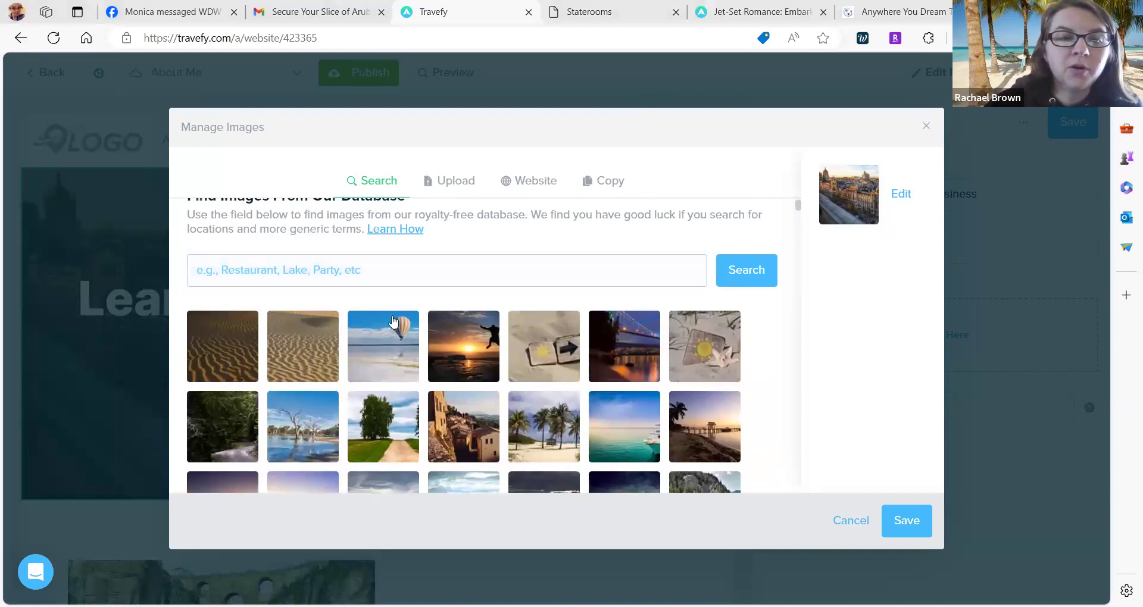
{"action": "left_click", "coordinate": [376, 269]}
{"action": "type", "text": "beach"}
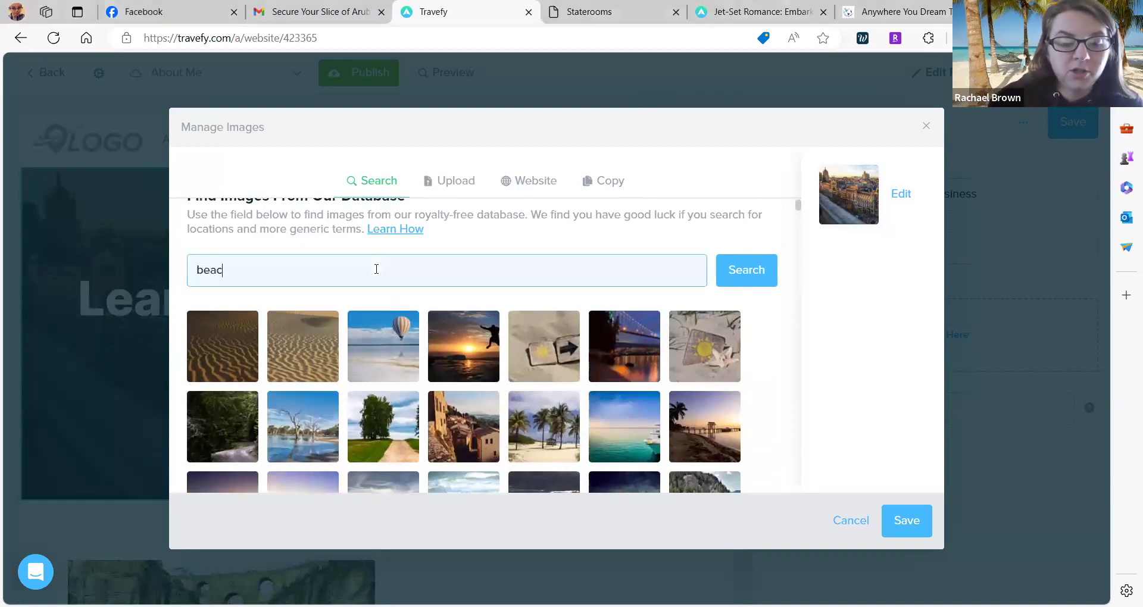
{"action": "key", "text": "Return"}
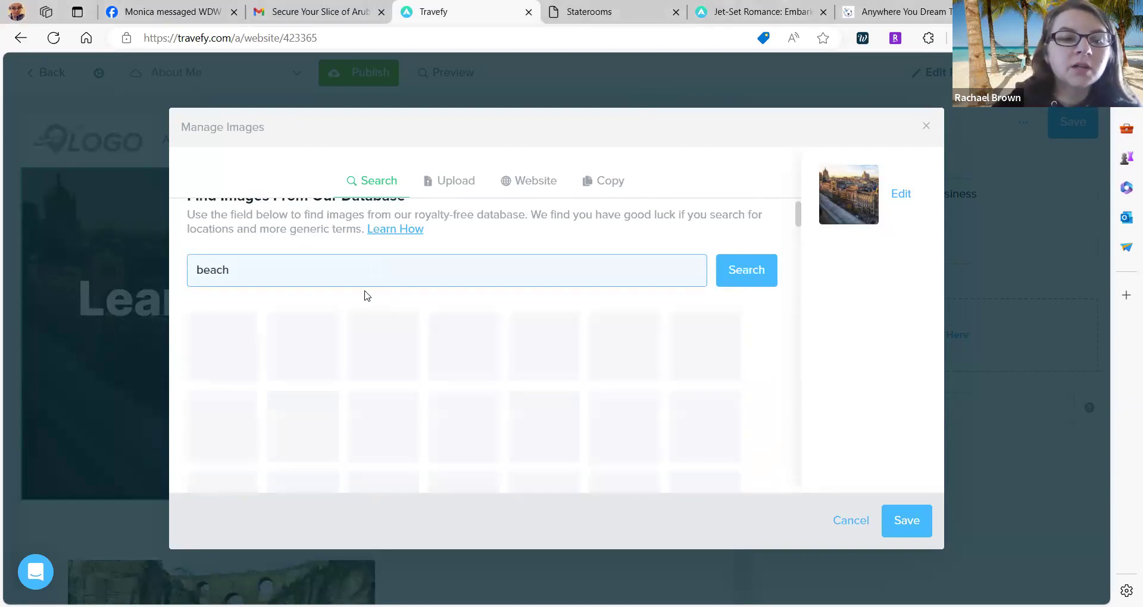
{"action": "scroll", "coordinate": [365, 296], "scroll_direction": "down", "scroll_amount": 8}
{"action": "scroll", "coordinate": [365, 295], "scroll_direction": "up", "scroll_amount": 8}
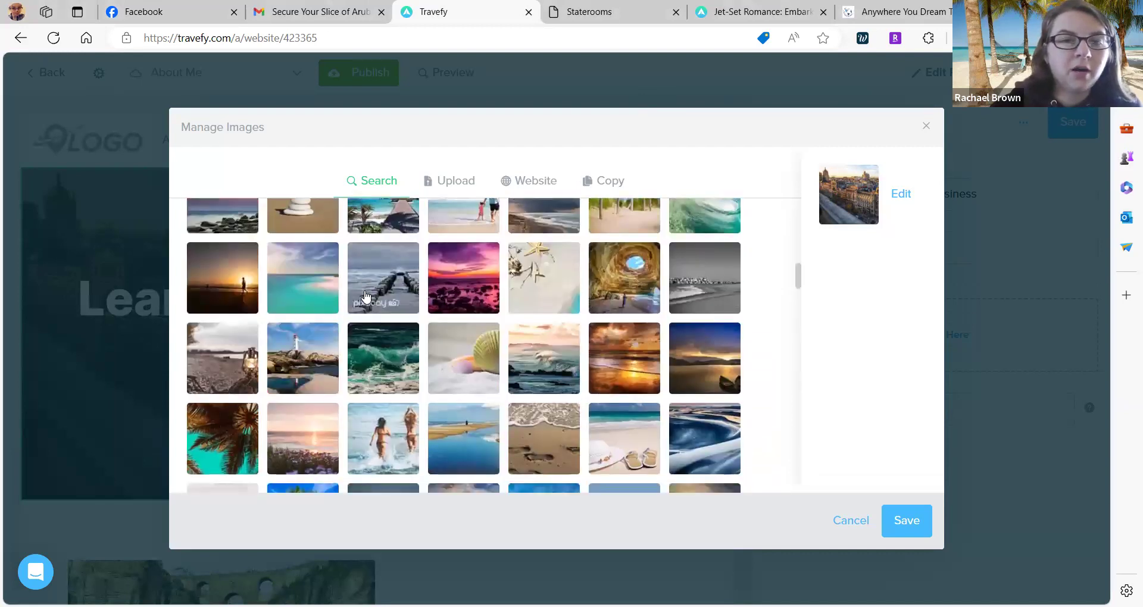
{"action": "left_click", "coordinate": [449, 181]}
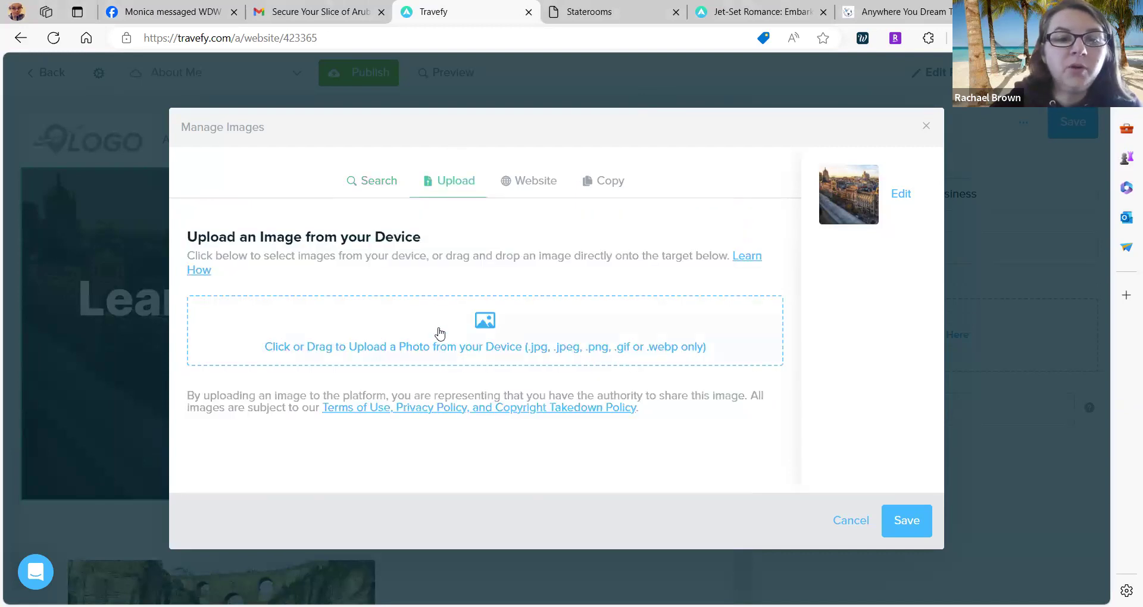
{"action": "left_click", "coordinate": [515, 182]}
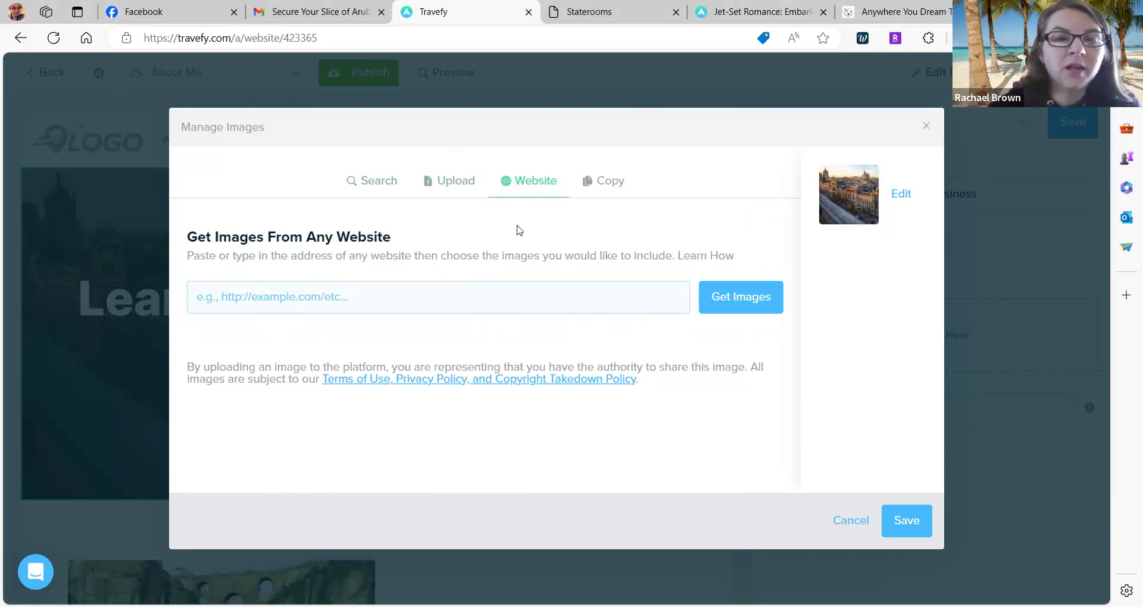
{"action": "left_click", "coordinate": [581, 185]}
{"action": "left_click", "coordinate": [427, 305]}
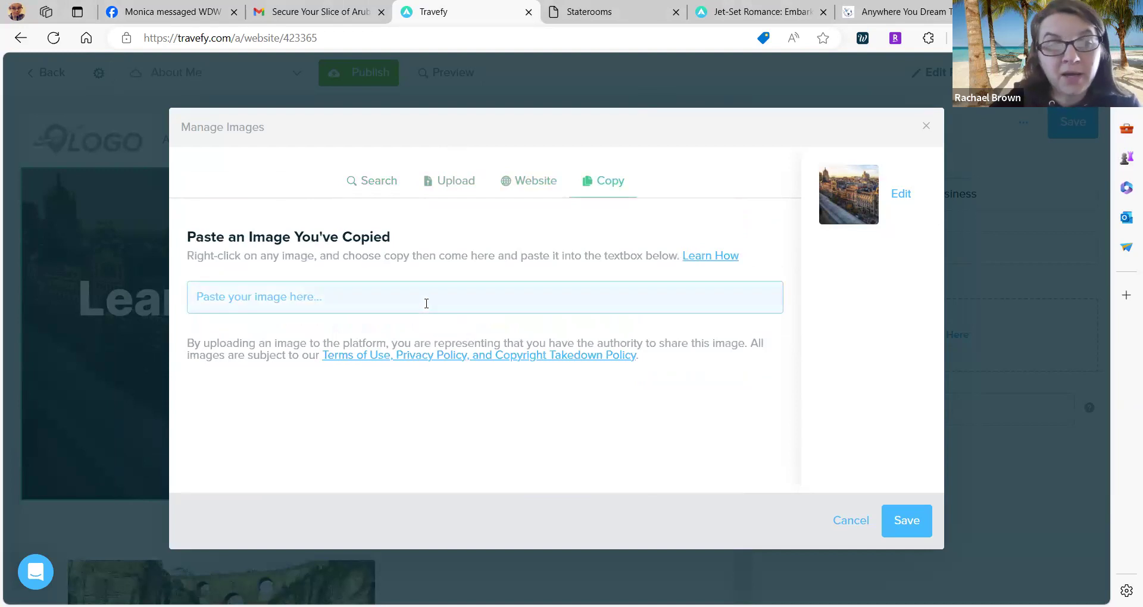
{"action": "left_click", "coordinate": [372, 190]}
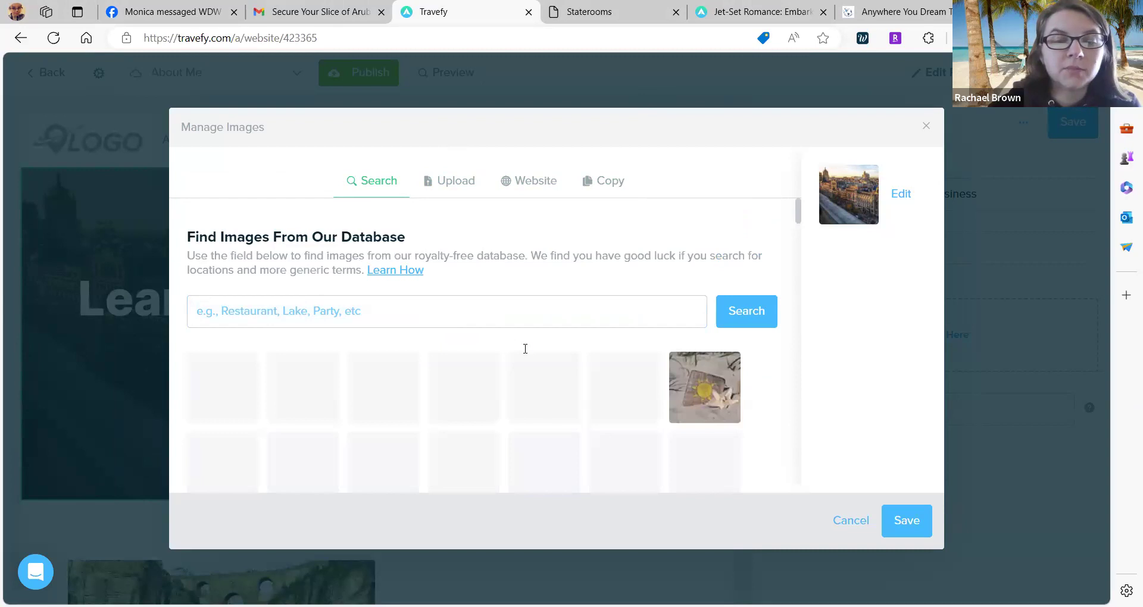
{"action": "scroll", "coordinate": [647, 334], "scroll_direction": "down", "scroll_amount": 2}
{"action": "left_click", "coordinate": [641, 350]}
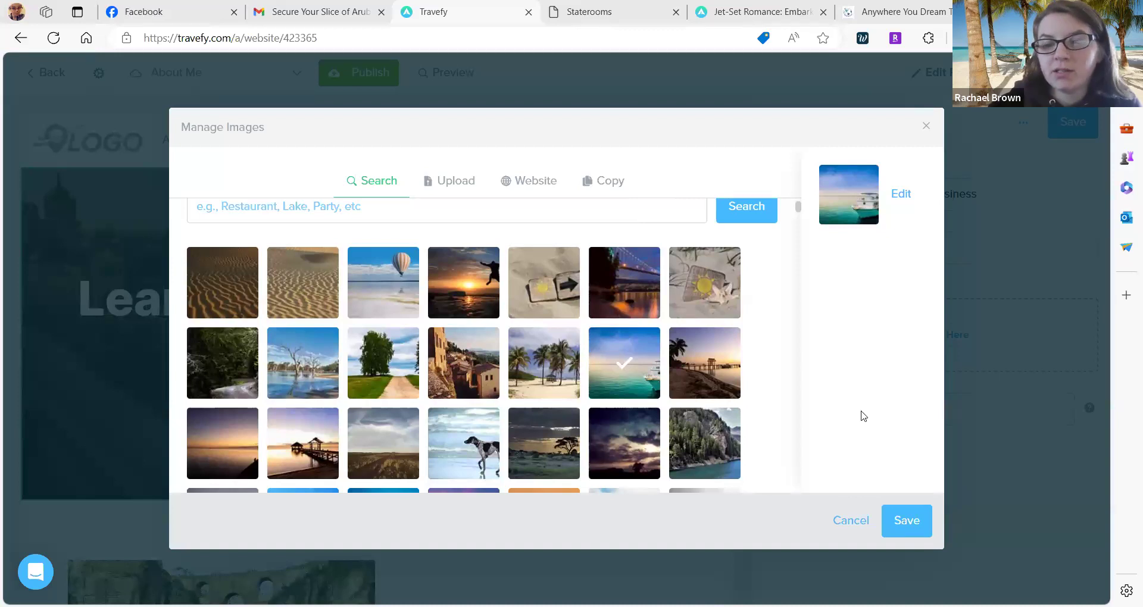
{"action": "left_click", "coordinate": [906, 520]}
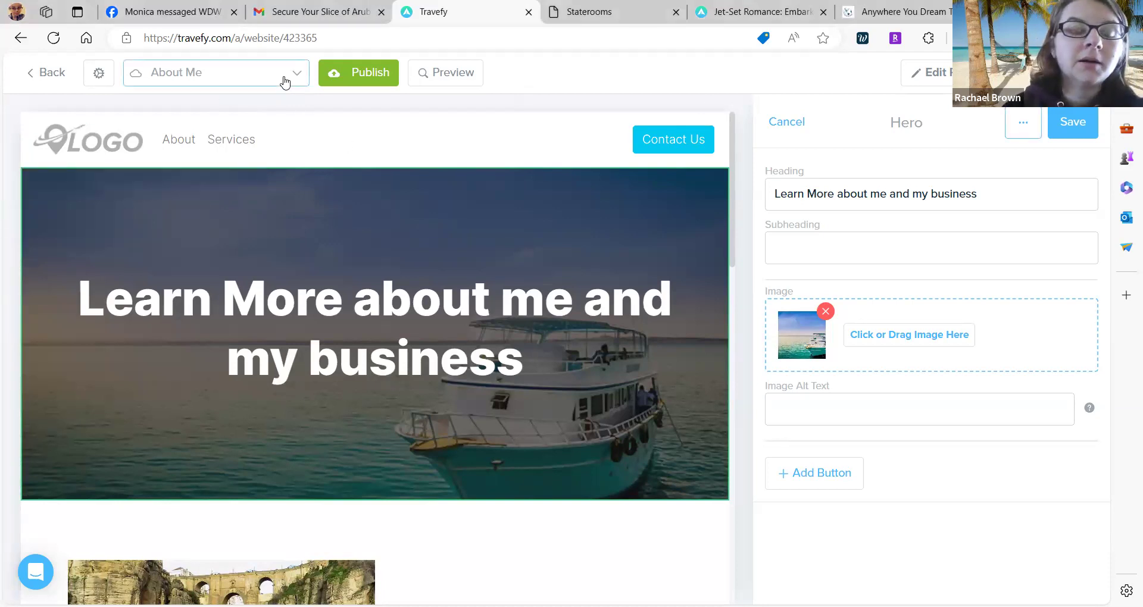
Save the hero section and open the image-text section's settings.
{"action": "scroll", "coordinate": [877, 347], "scroll_direction": "down", "scroll_amount": 1}
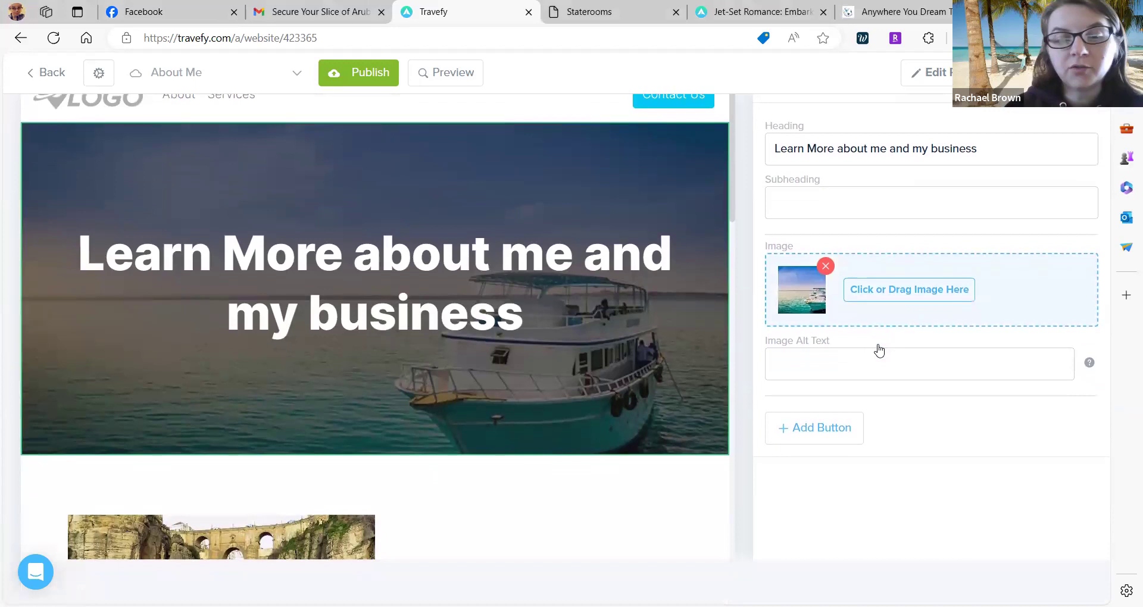
{"action": "scroll", "coordinate": [879, 350], "scroll_direction": "up", "scroll_amount": 1}
{"action": "left_click", "coordinate": [1067, 136]}
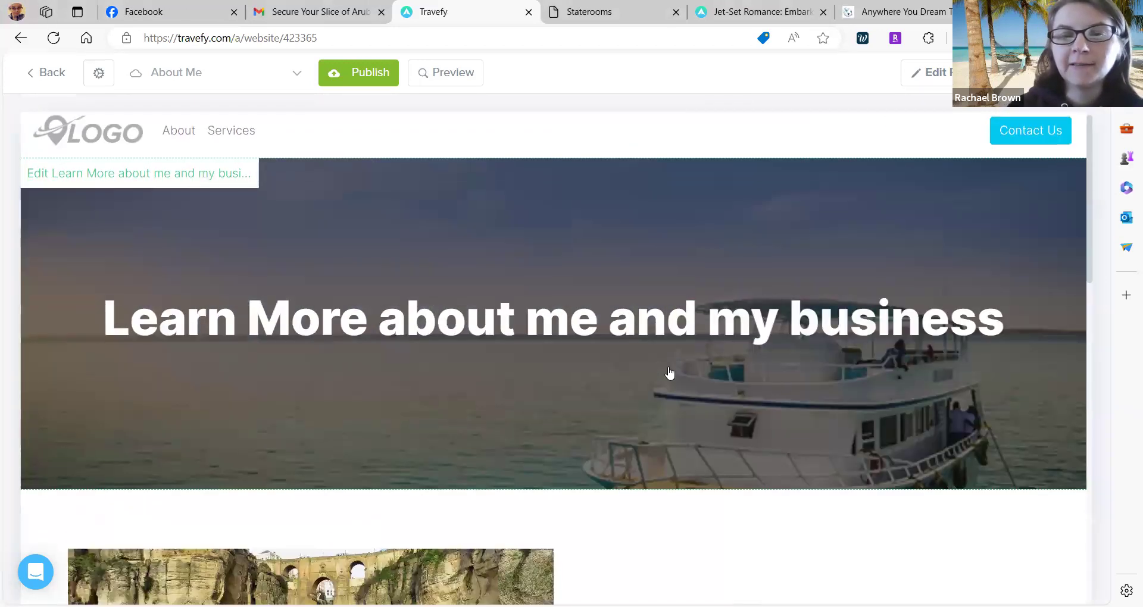
{"action": "scroll", "coordinate": [670, 372], "scroll_direction": "down", "scroll_amount": 5}
{"action": "left_click", "coordinate": [472, 357]}
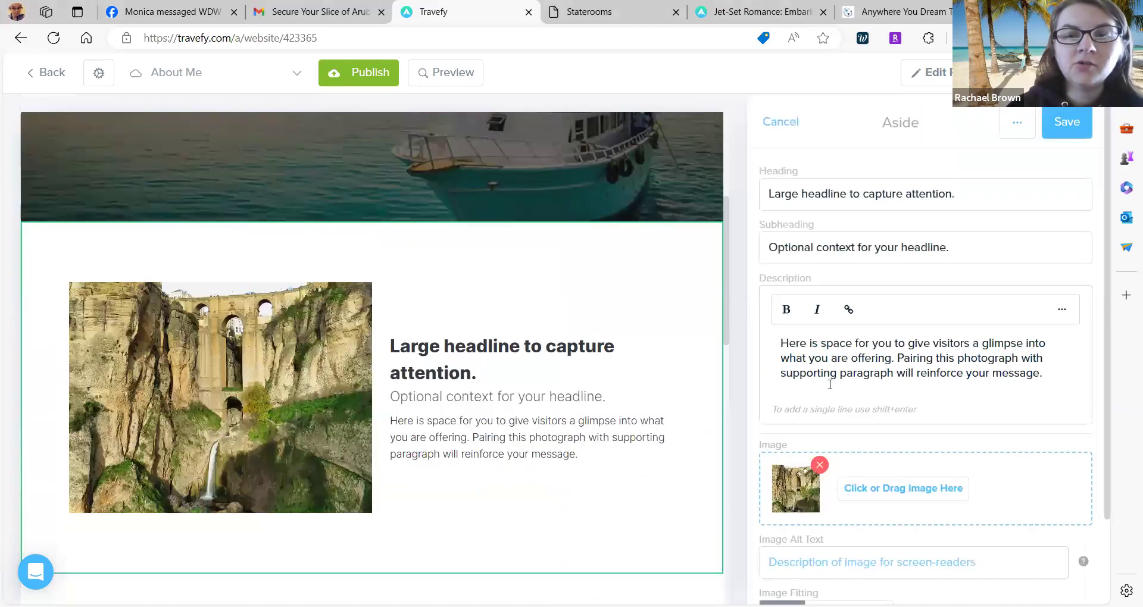
{"action": "scroll", "coordinate": [829, 385], "scroll_direction": "down", "scroll_amount": 3}
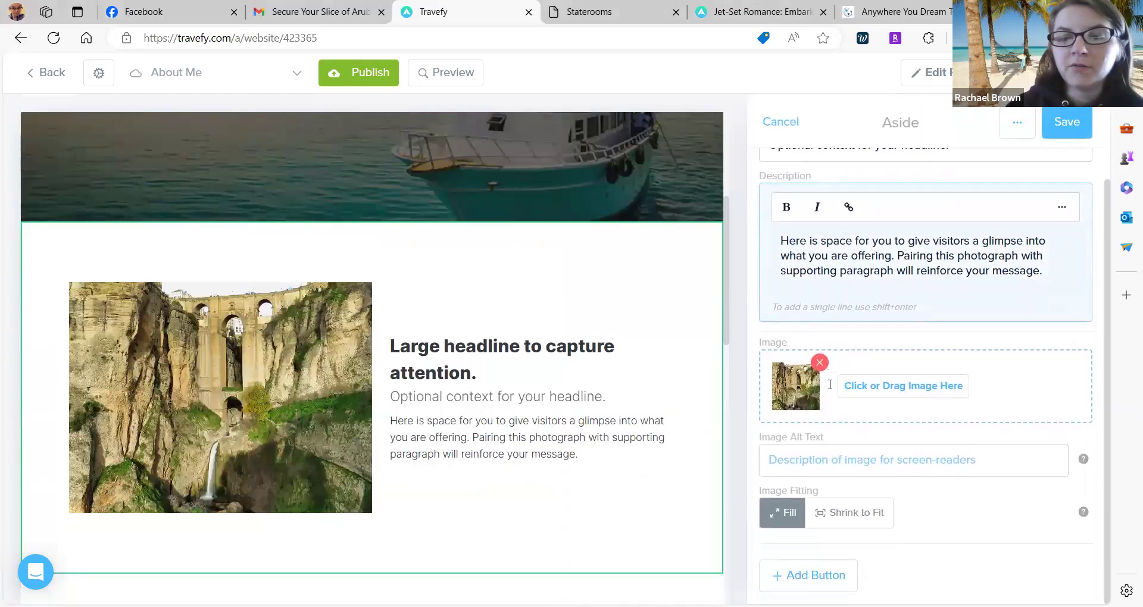
Add an External Link button with No Icon to the image-text section.
{"action": "scroll", "coordinate": [479, 462], "scroll_direction": "down", "scroll_amount": 4}
{"action": "scroll", "coordinate": [480, 462], "scroll_direction": "up", "scroll_amount": 2}
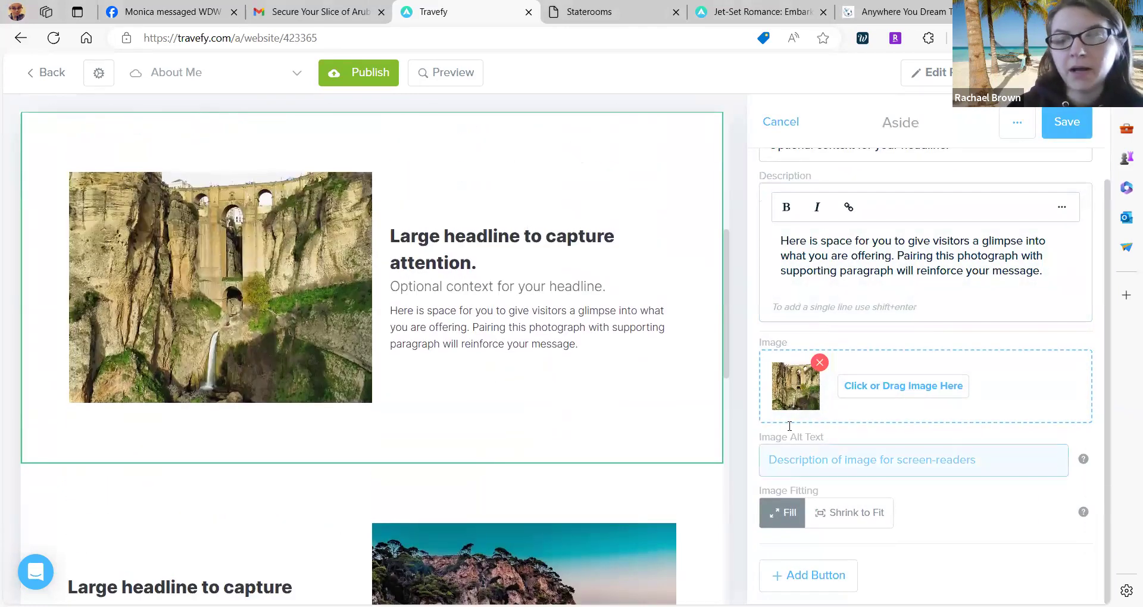
{"action": "scroll", "coordinate": [800, 432], "scroll_direction": "down", "scroll_amount": 1}
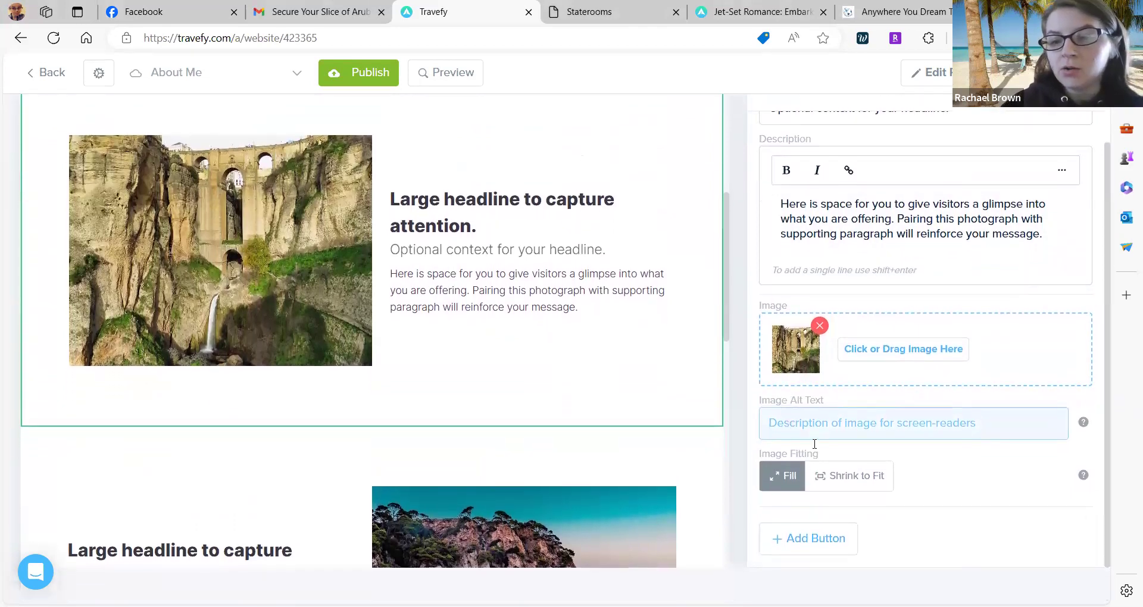
{"action": "scroll", "coordinate": [378, 262], "scroll_direction": "up", "scroll_amount": 1}
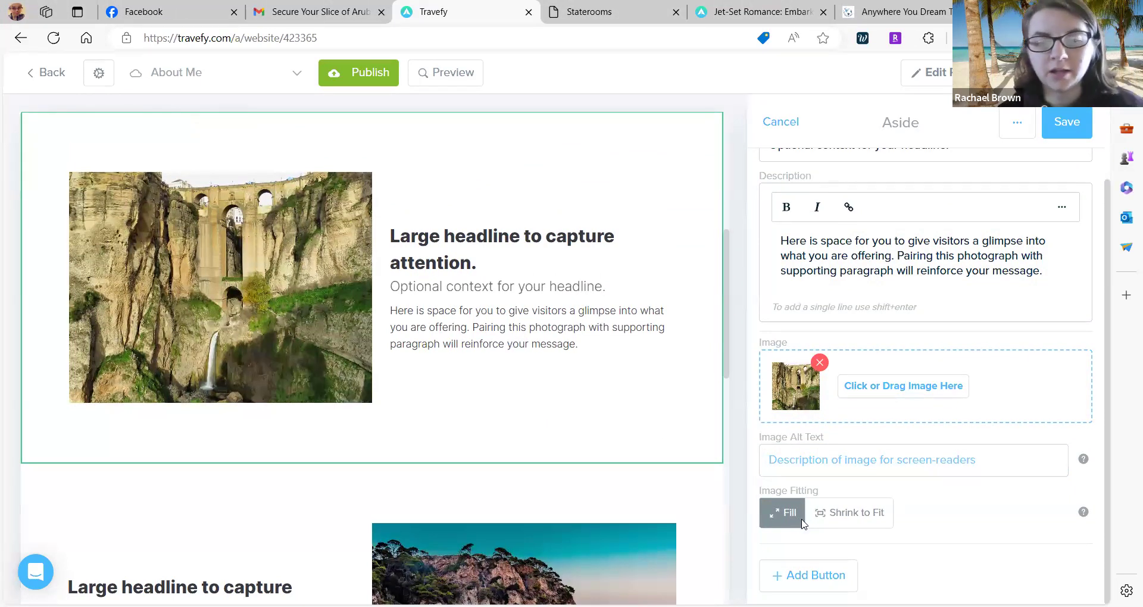
{"action": "left_click", "coordinate": [827, 577]}
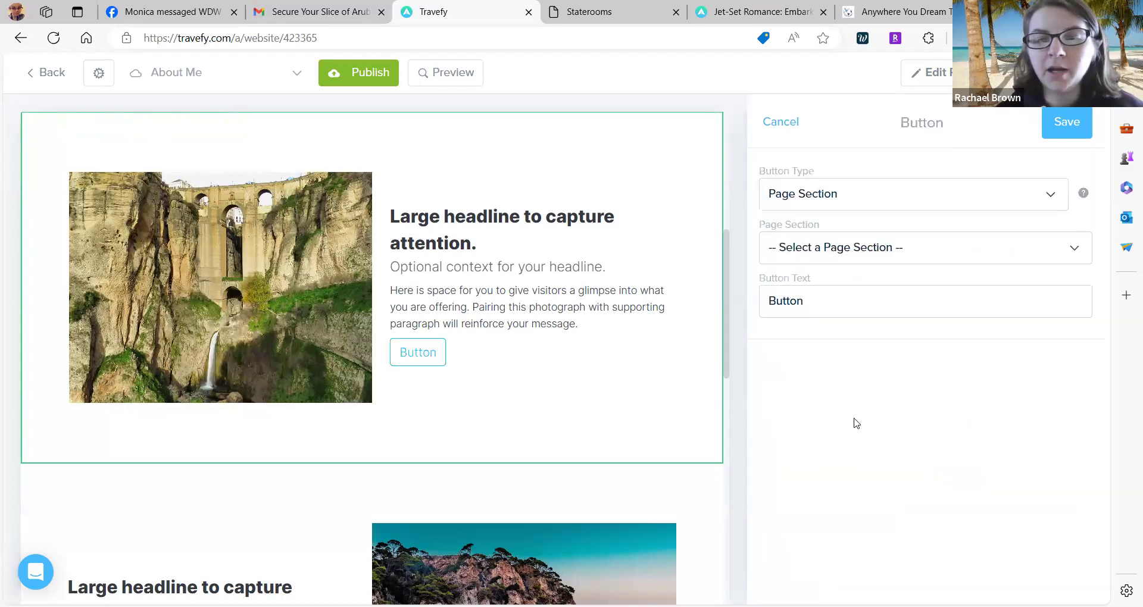
{"action": "left_click", "coordinate": [872, 195]}
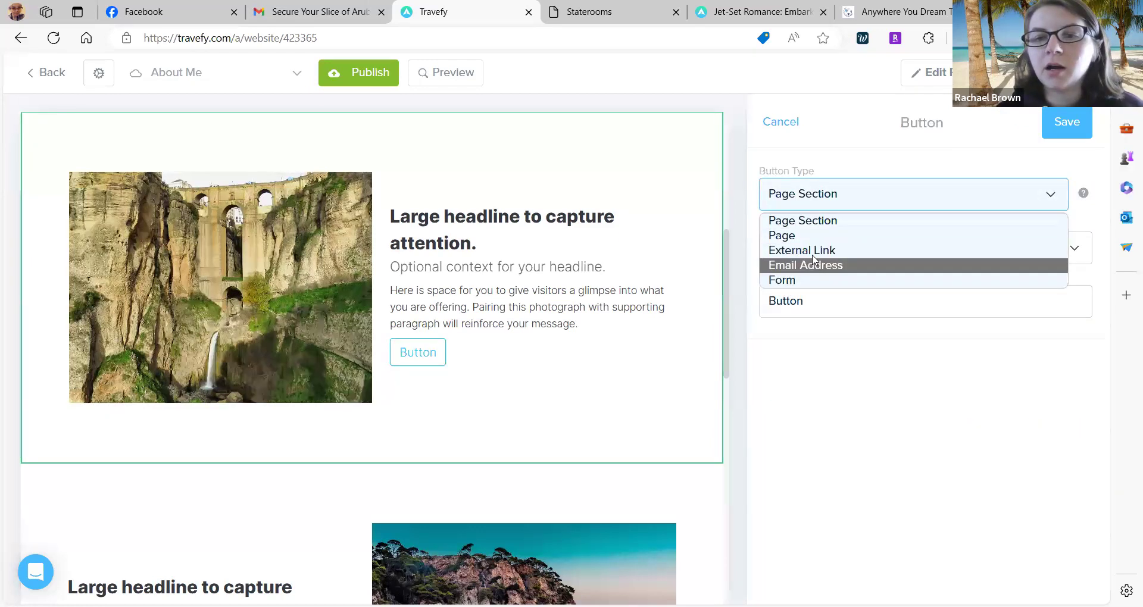
{"action": "left_click", "coordinate": [819, 249]}
{"action": "left_click", "coordinate": [818, 260]}
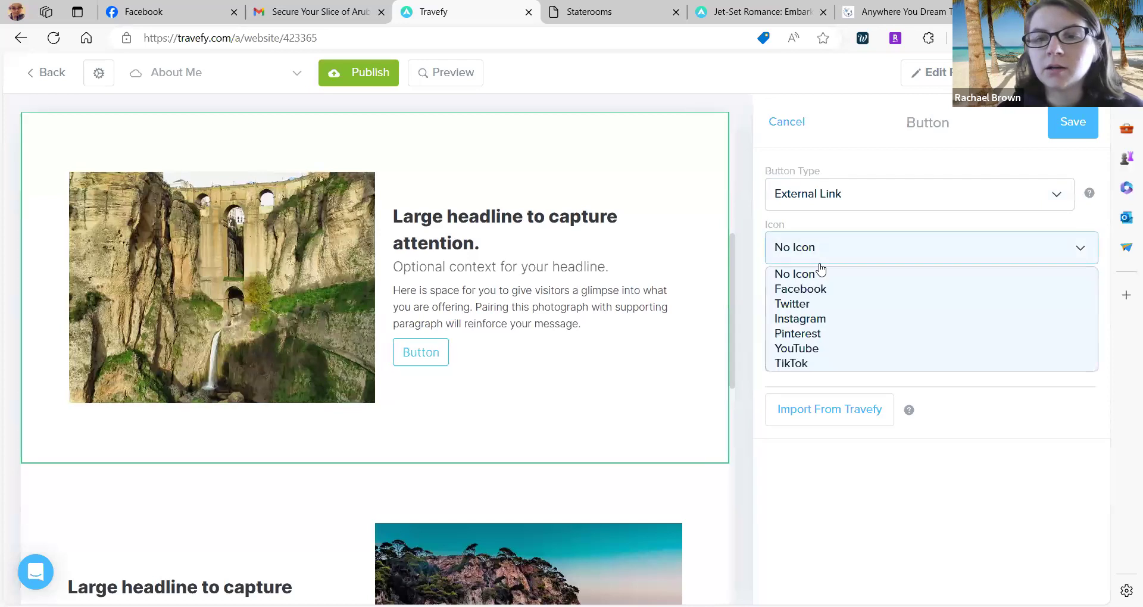
{"action": "left_click", "coordinate": [800, 256]}
{"action": "left_click", "coordinate": [798, 255]}
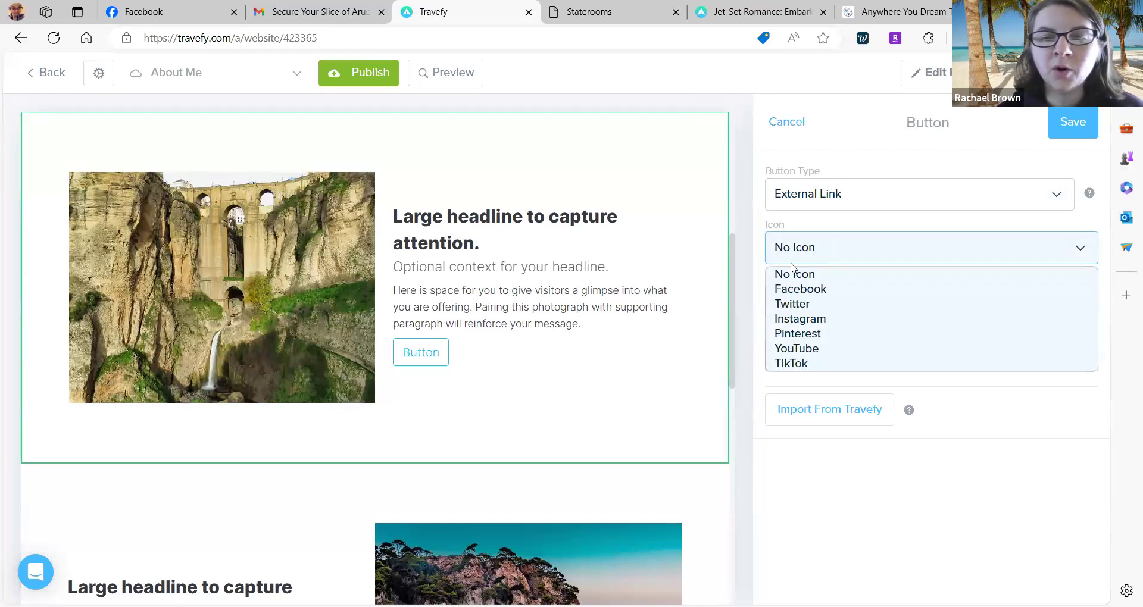
{"action": "left_click", "coordinate": [781, 275]}
Label the button 'Check out this great tours' and load the Viator partner dashboard in a new tab.
{"action": "left_click", "coordinate": [777, 296]}
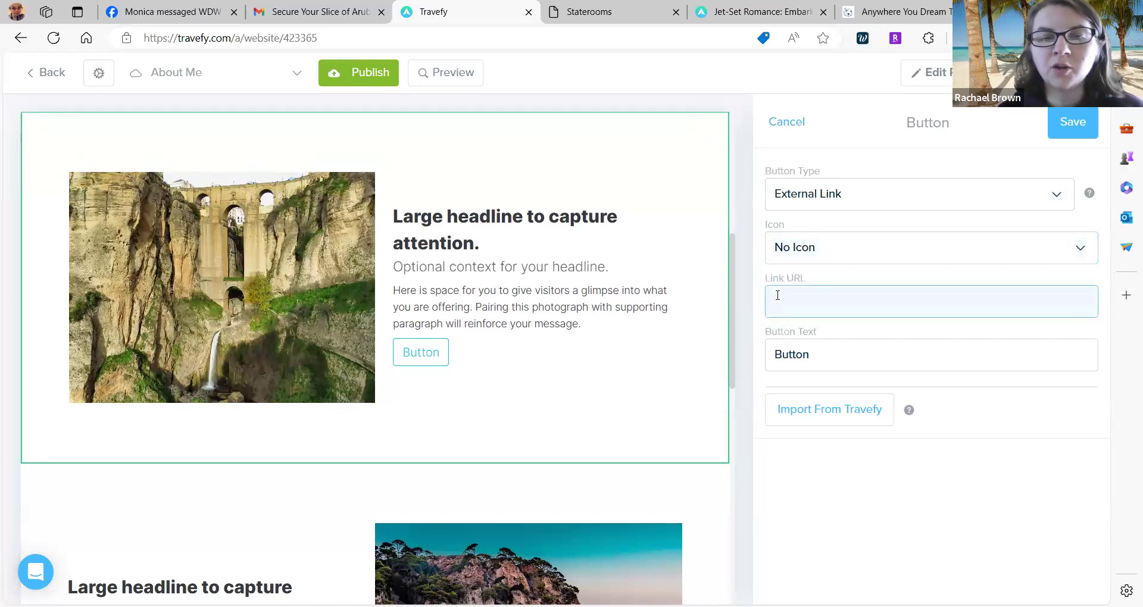
{"action": "double_click", "coordinate": [788, 355]}
{"action": "key", "text": "BackSpace"}
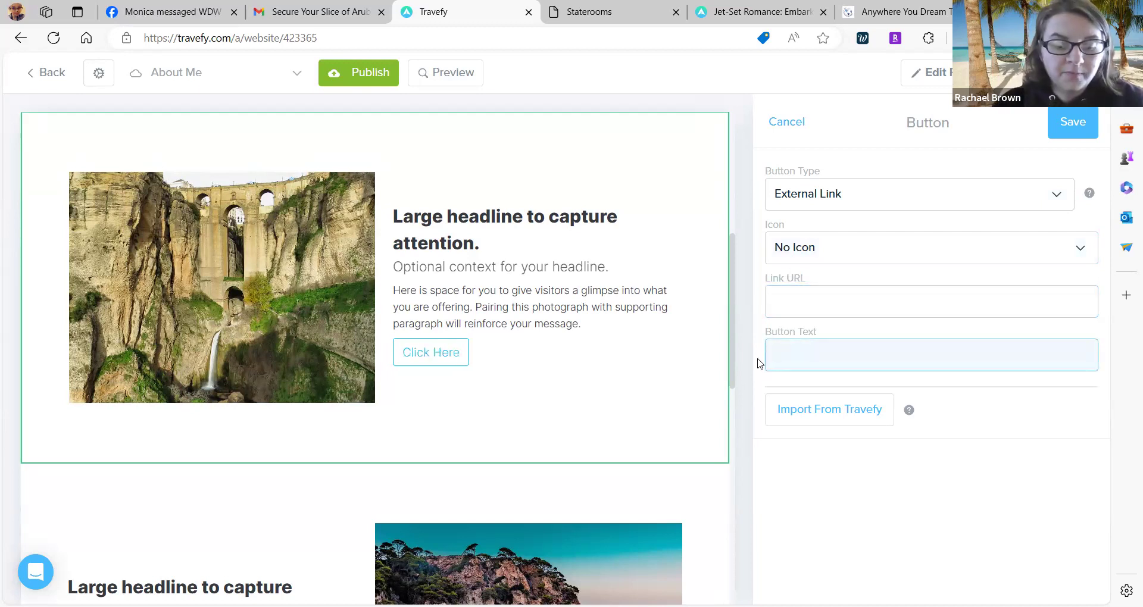
{"action": "type", "text": "Check out"}
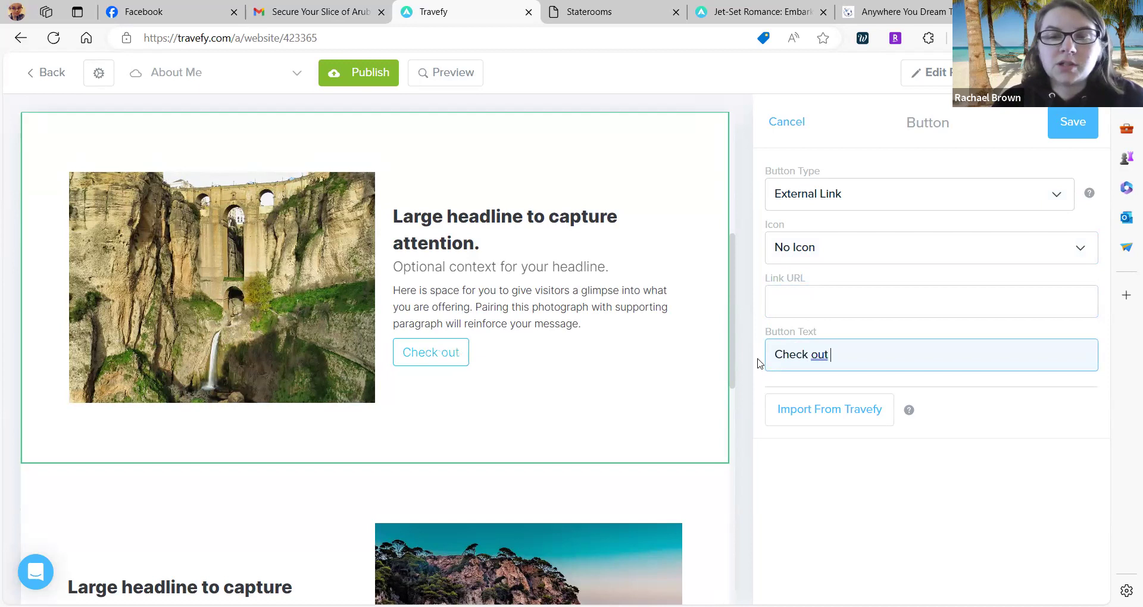
{"action": "type", "text": " this"}
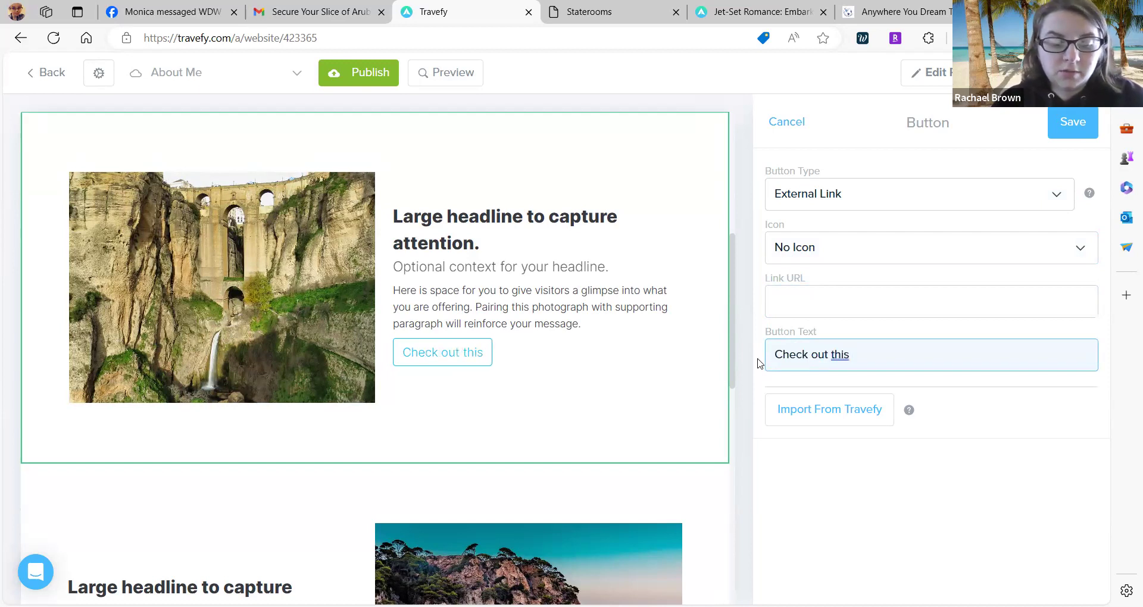
{"action": "type", "text": " great"}
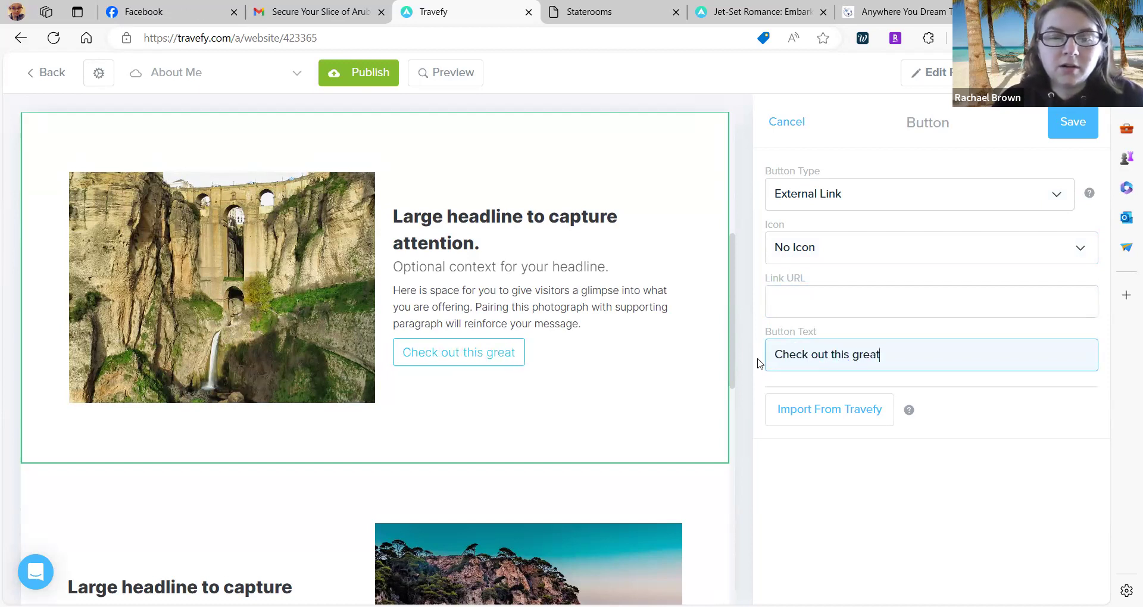
{"action": "type", "text": " tours"}
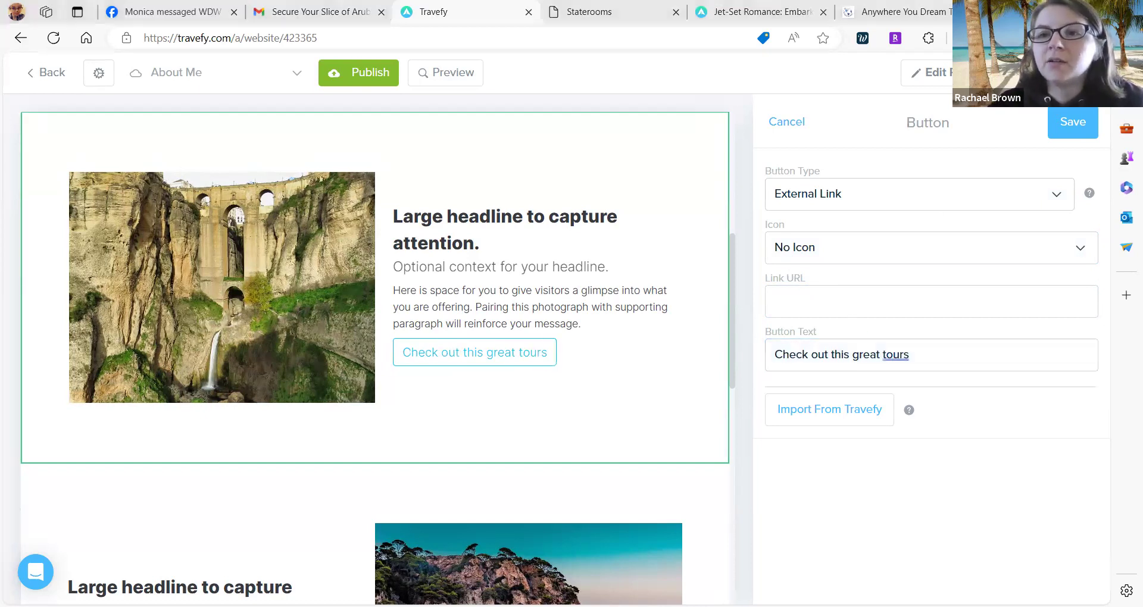
{"action": "key", "text": "ctrl+t"}
{"action": "left_click", "coordinate": [835, 71]}
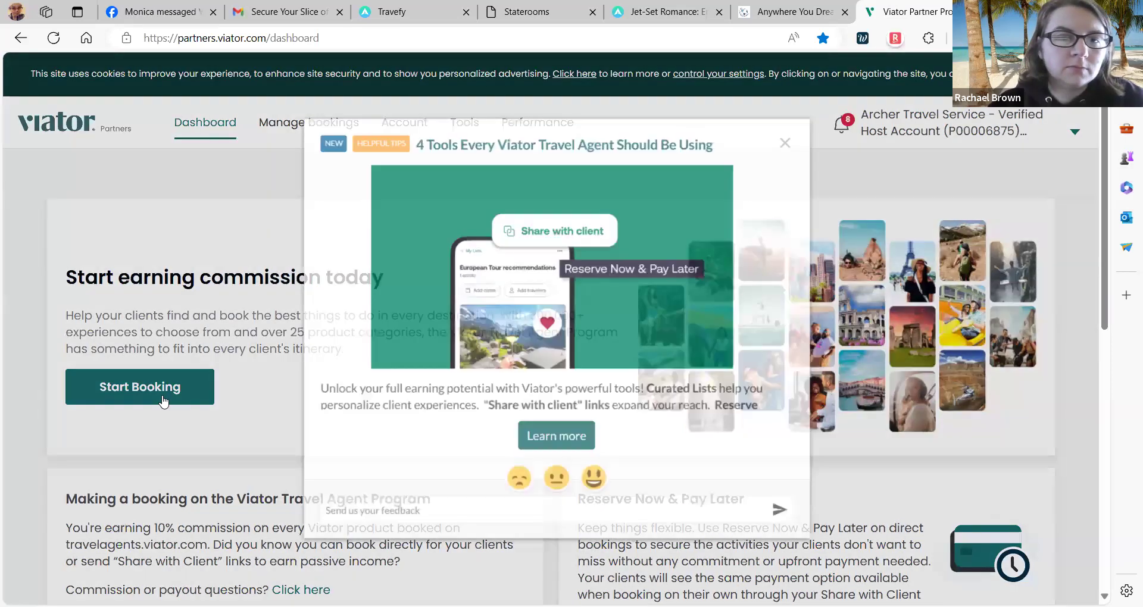
Copy Viator's client commission share link and paste it as the button's link address.
{"action": "left_click", "coordinate": [164, 400]}
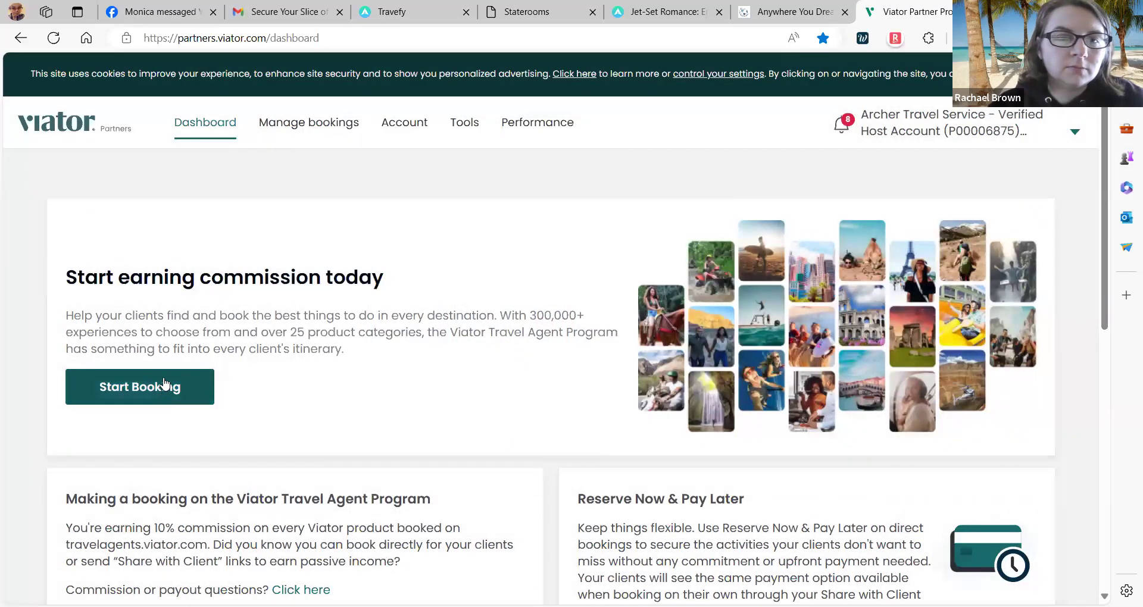
{"action": "left_click", "coordinate": [165, 386]}
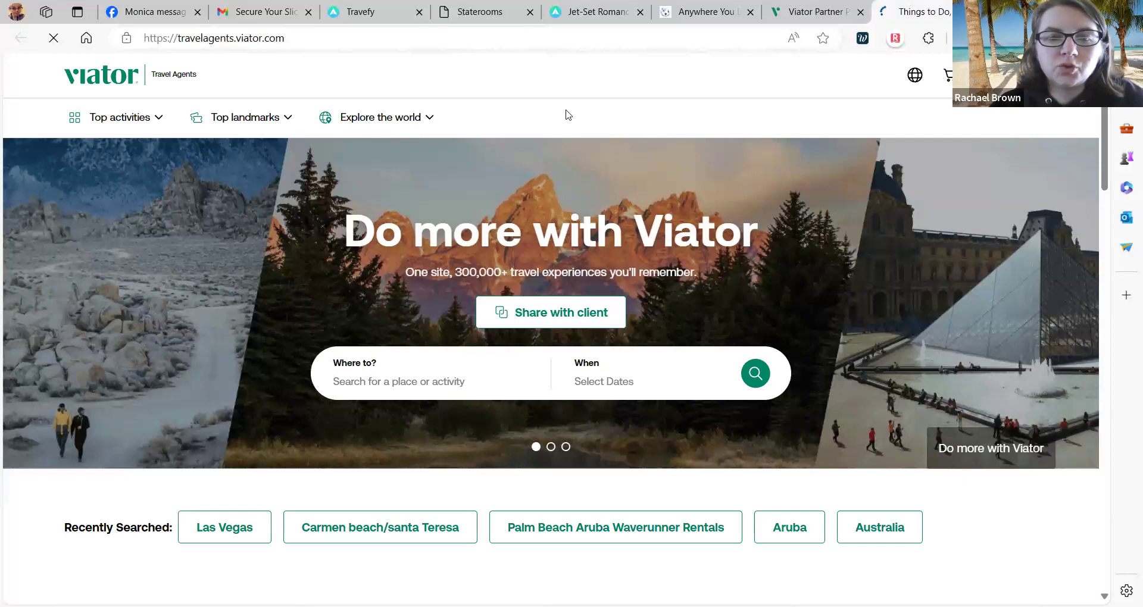
{"action": "left_click", "coordinate": [549, 313]}
{"action": "left_click", "coordinate": [433, 427]}
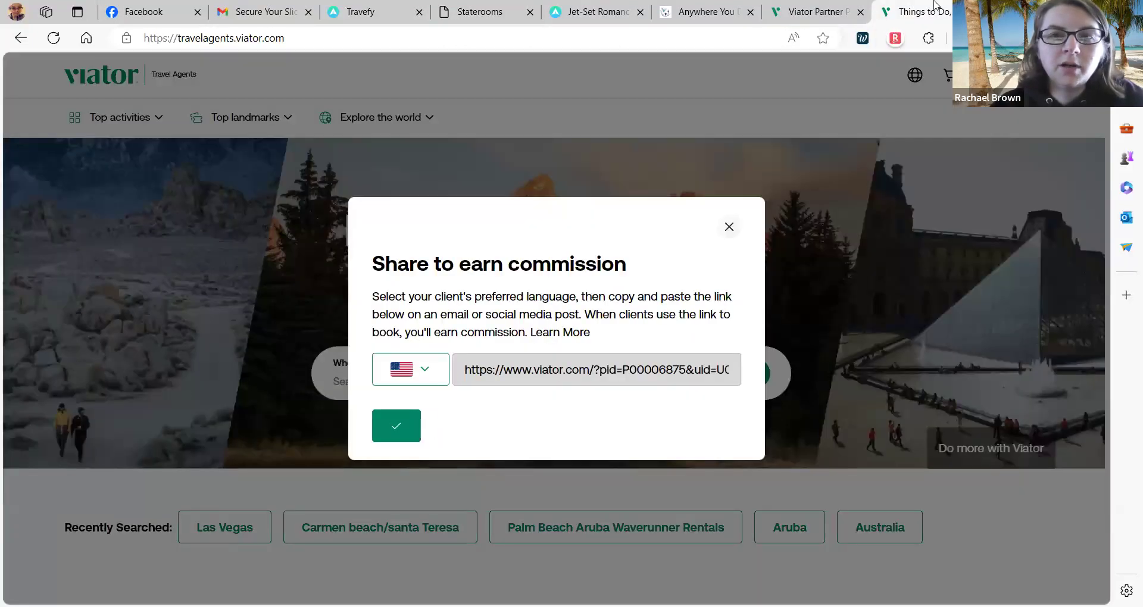
{"action": "left_click", "coordinate": [704, 14]}
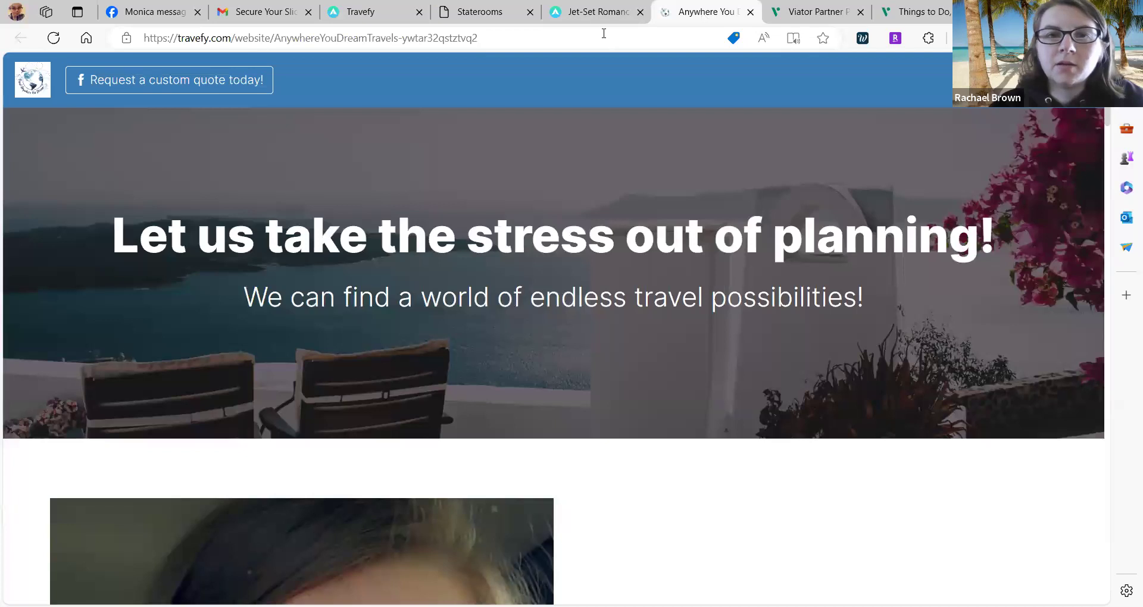
{"action": "left_click", "coordinate": [398, 8]}
{"action": "left_click", "coordinate": [819, 309]}
{"action": "key", "text": "ctrl+v"}
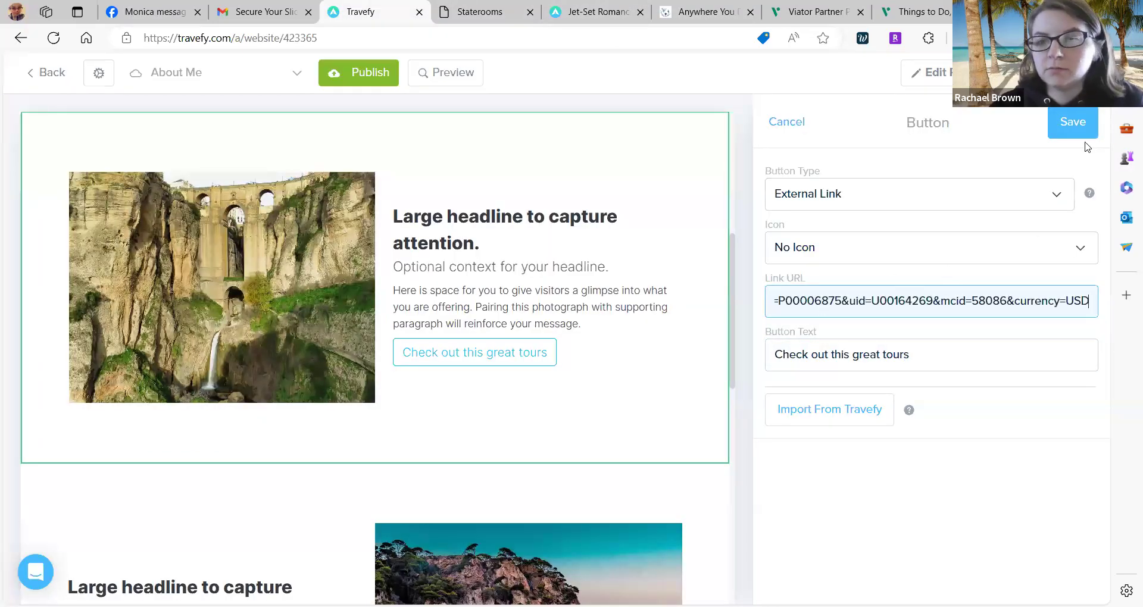
Save the tours button and scroll the About Me page to review the image-text section.
{"action": "left_click", "coordinate": [1080, 123]}
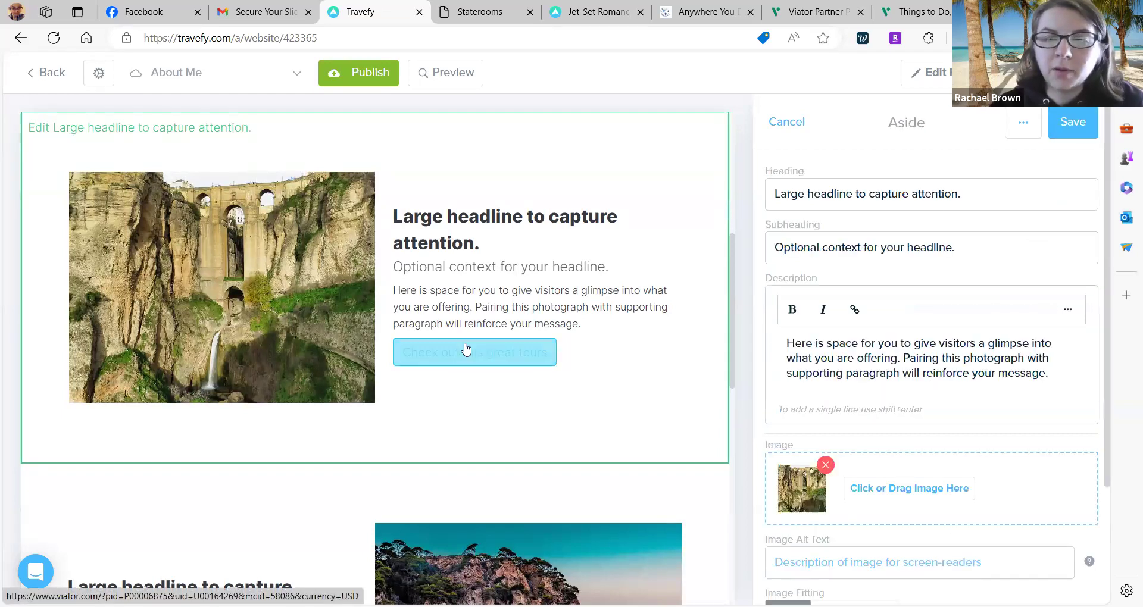
{"action": "scroll", "coordinate": [503, 354], "scroll_direction": "down", "scroll_amount": 4}
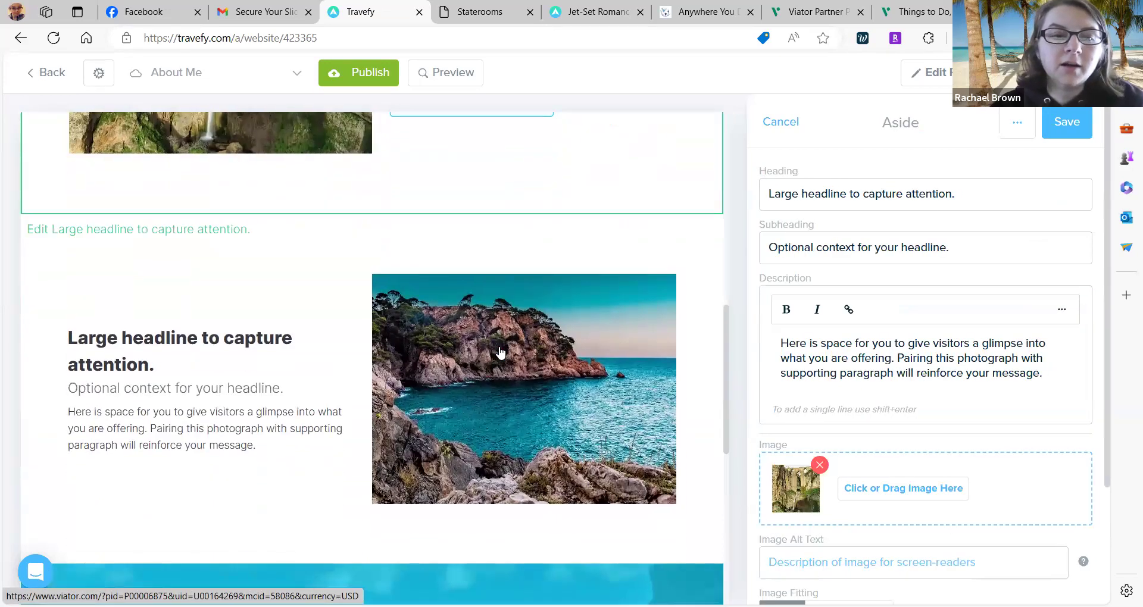
{"action": "scroll", "coordinate": [607, 289], "scroll_direction": "up", "scroll_amount": 7}
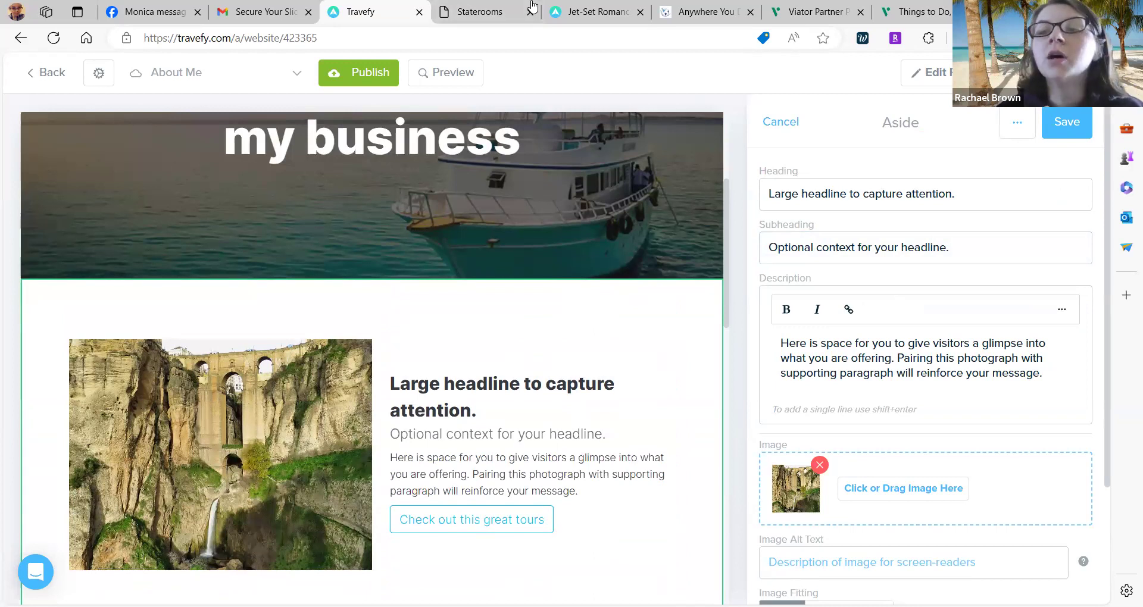
{"action": "scroll", "coordinate": [891, 233], "scroll_direction": "up", "scroll_amount": 1}
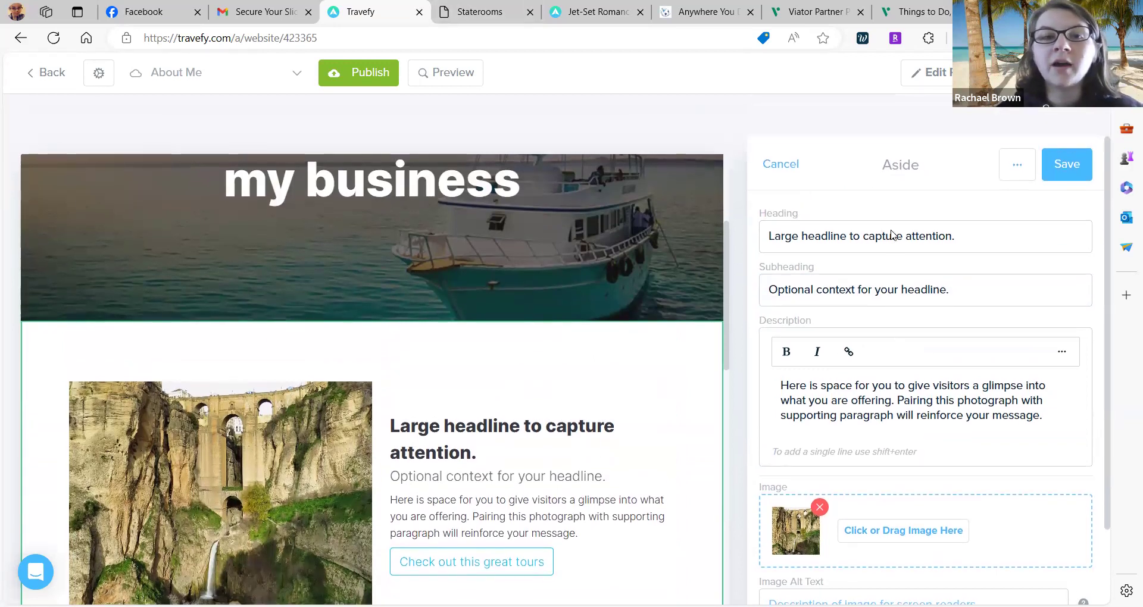
{"action": "scroll", "coordinate": [890, 233], "scroll_direction": "down", "scroll_amount": 1}
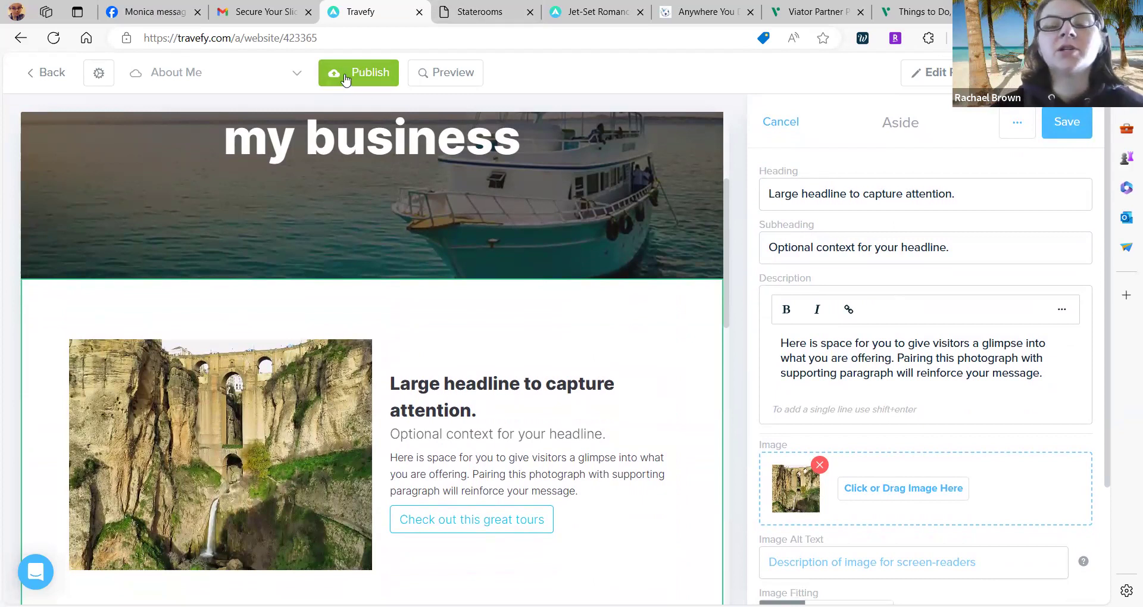
Browse the Destination Weddings and Honeymoons and Ocean Cruises and River Cruises pages.
{"action": "left_click", "coordinate": [297, 76]}
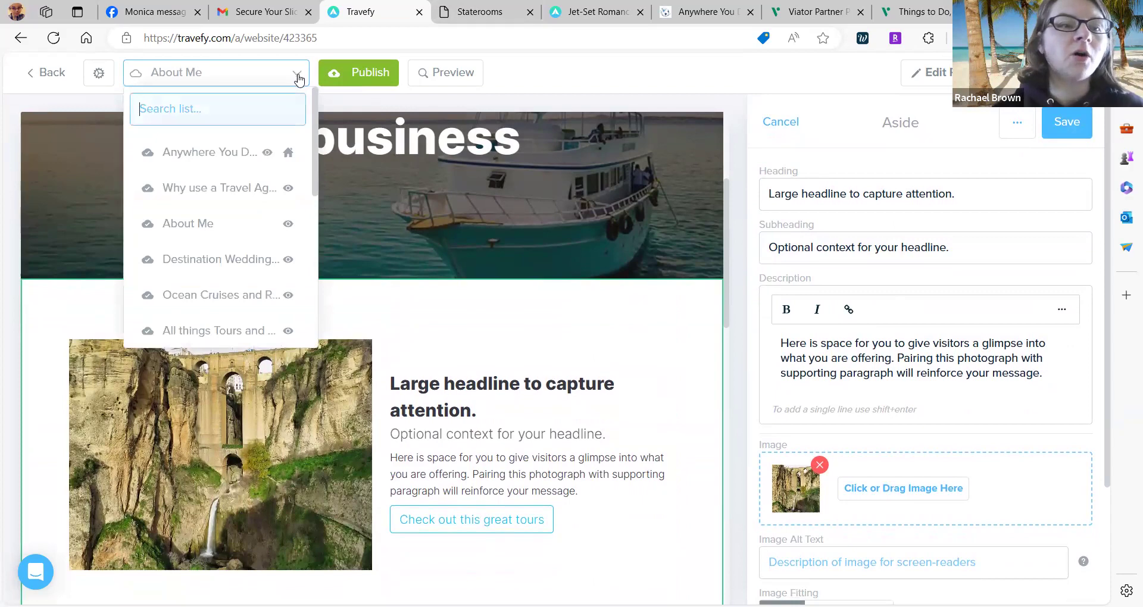
{"action": "left_click", "coordinate": [231, 272]}
{"action": "scroll", "coordinate": [437, 313], "scroll_direction": "down", "scroll_amount": 8}
{"action": "scroll", "coordinate": [436, 314], "scroll_direction": "down", "scroll_amount": 15}
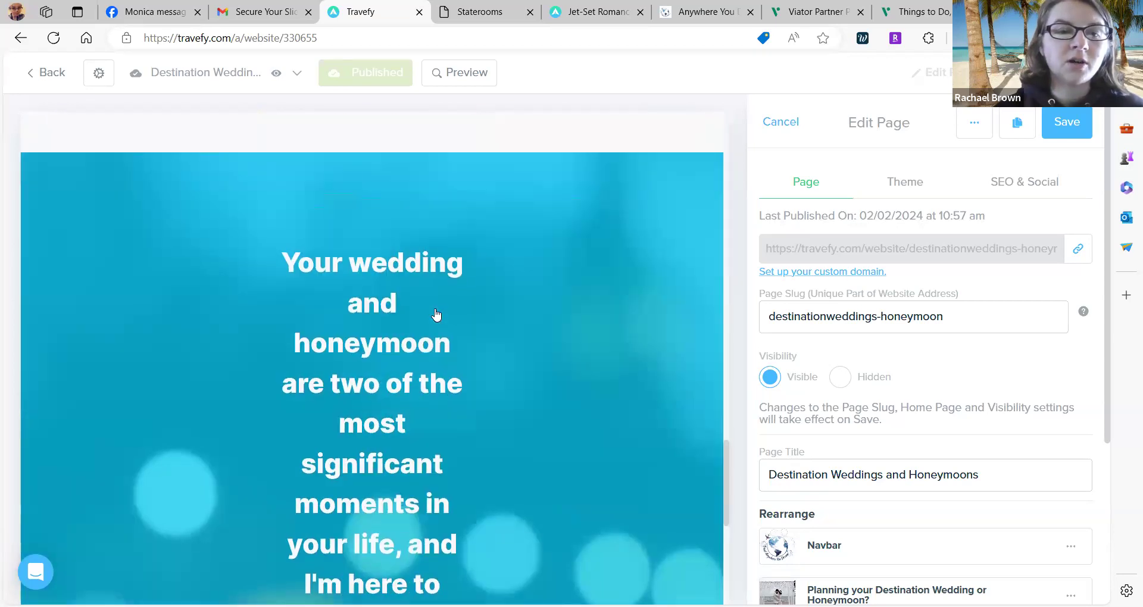
{"action": "scroll", "coordinate": [436, 314], "scroll_direction": "up", "scroll_amount": 20}
{"action": "left_click", "coordinate": [294, 75]}
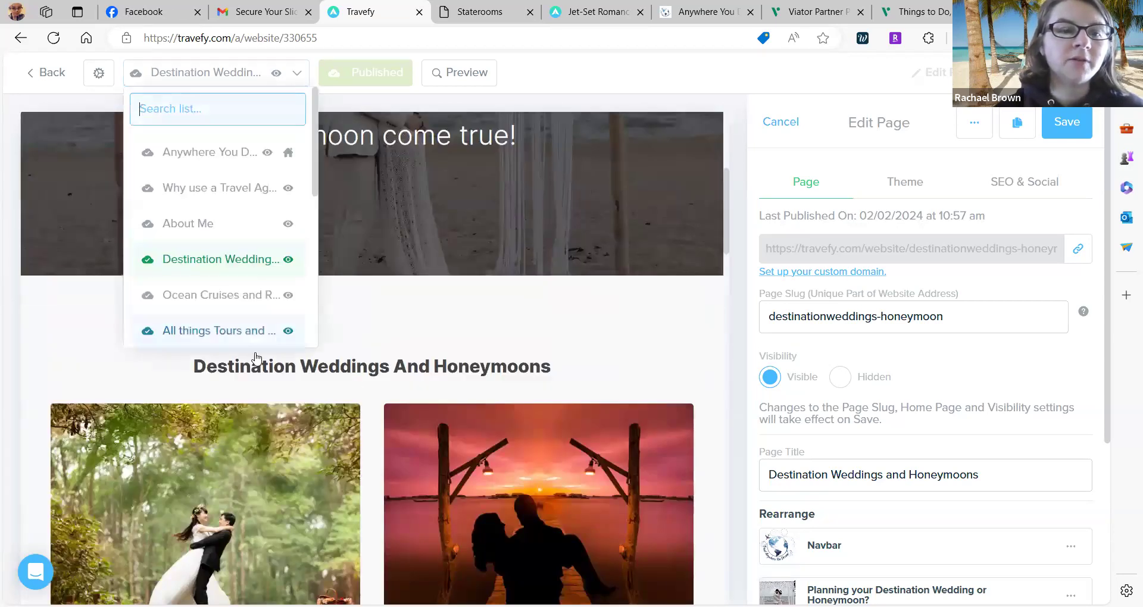
{"action": "left_click", "coordinate": [230, 297]}
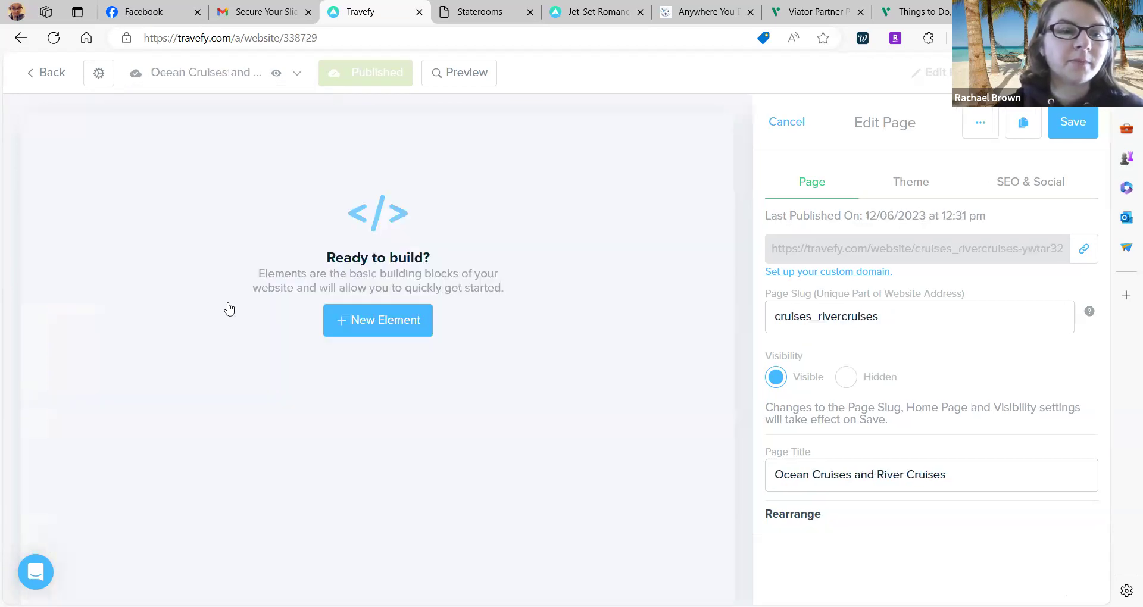
{"action": "scroll", "coordinate": [344, 372], "scroll_direction": "down", "scroll_amount": 18}
{"action": "scroll", "coordinate": [344, 372], "scroll_direction": "down", "scroll_amount": 10}
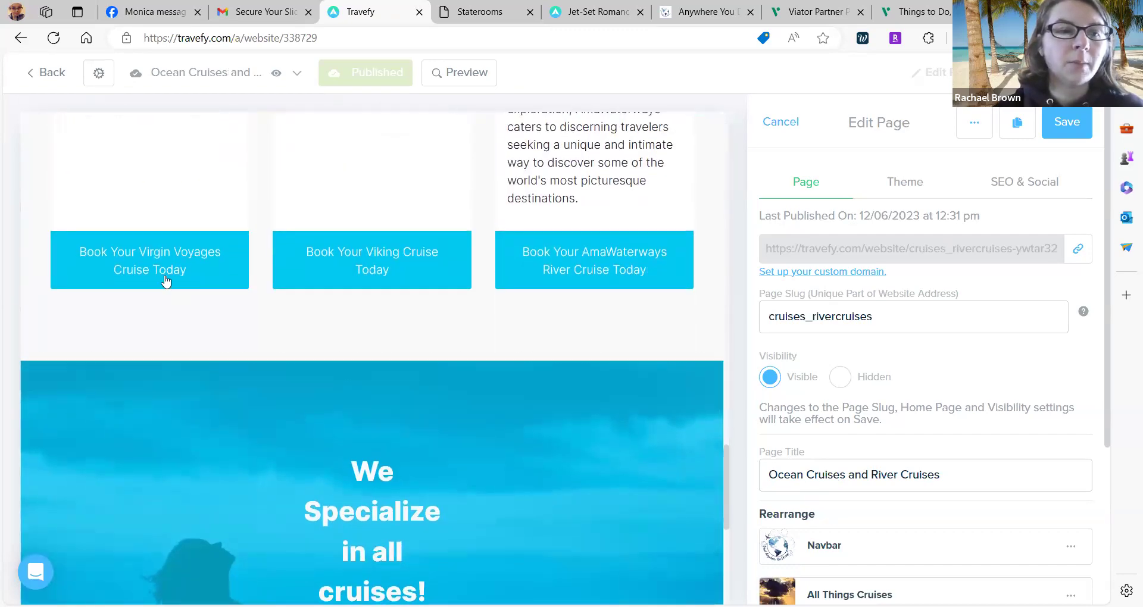
{"action": "scroll", "coordinate": [571, 296], "scroll_direction": "down", "scroll_amount": 7}
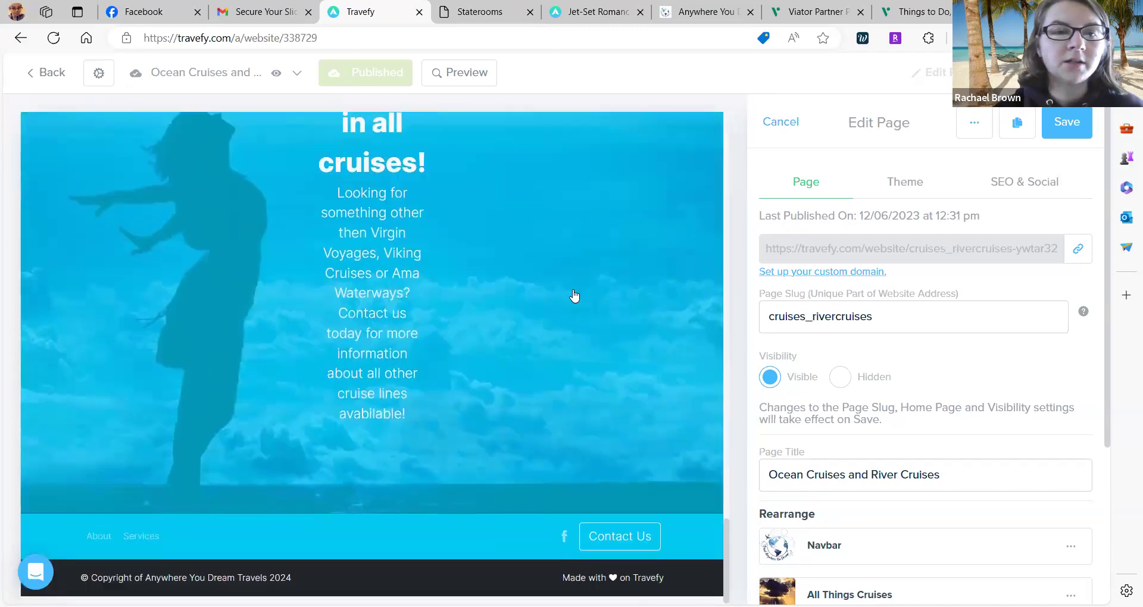
{"action": "scroll", "coordinate": [574, 296], "scroll_direction": "up", "scroll_amount": 20}
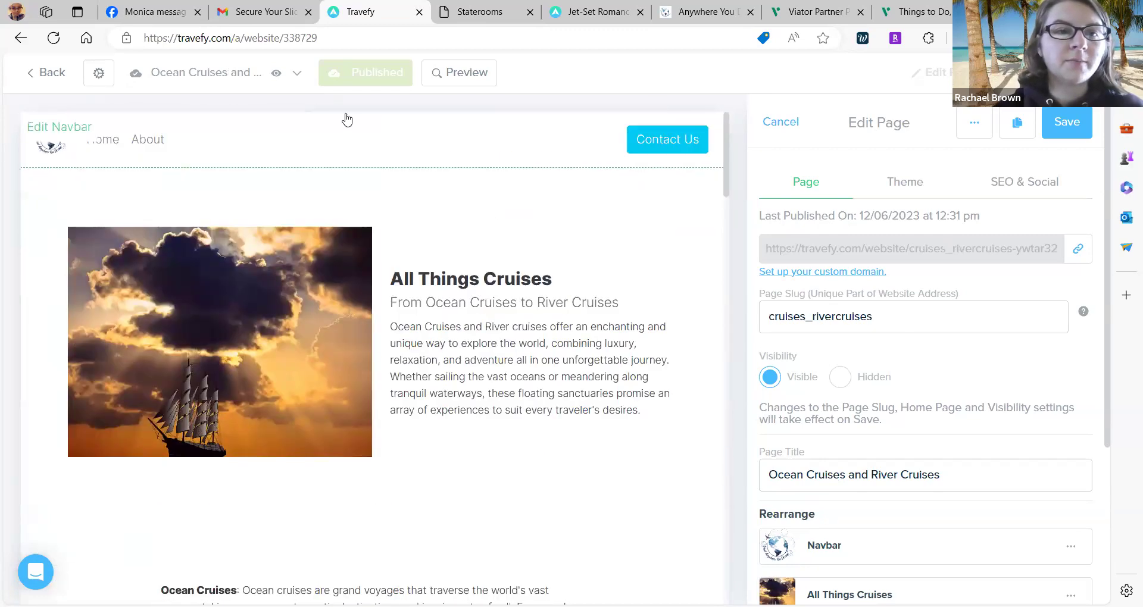
Open the home page's Face Behind section settings and scroll to its More About Me button.
{"action": "left_click", "coordinate": [290, 75]}
{"action": "scroll", "coordinate": [257, 274], "scroll_direction": "down", "scroll_amount": 2}
{"action": "scroll", "coordinate": [255, 304], "scroll_direction": "down", "scroll_amount": 2}
{"action": "scroll", "coordinate": [254, 304], "scroll_direction": "up", "scroll_amount": 5}
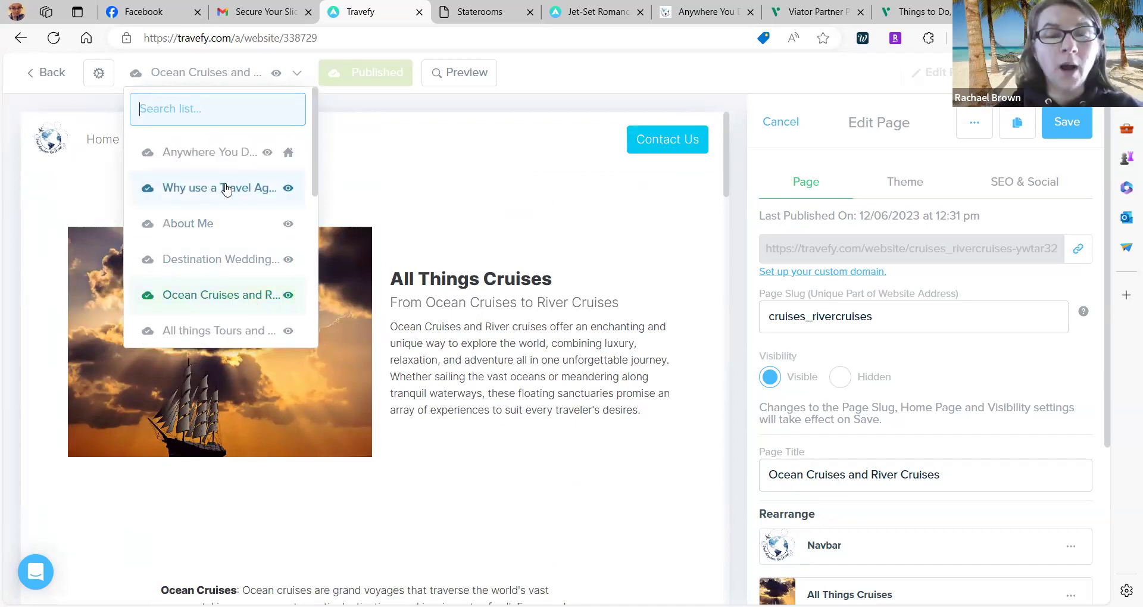
{"action": "left_click", "coordinate": [209, 154]}
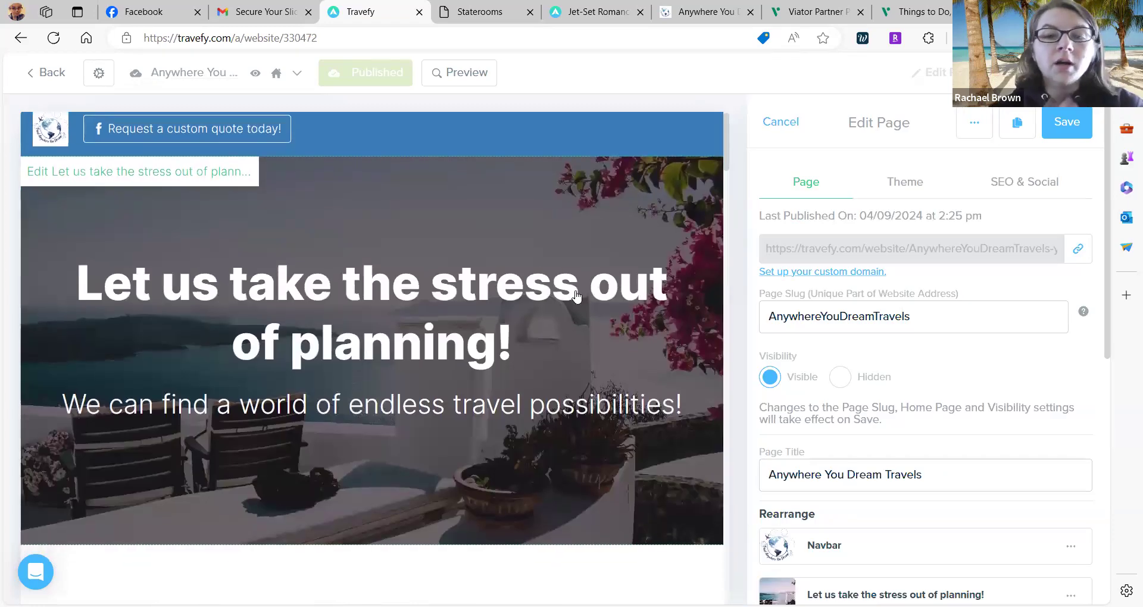
{"action": "scroll", "coordinate": [576, 295], "scroll_direction": "down", "scroll_amount": 6}
{"action": "scroll", "coordinate": [576, 295], "scroll_direction": "down", "scroll_amount": 2}
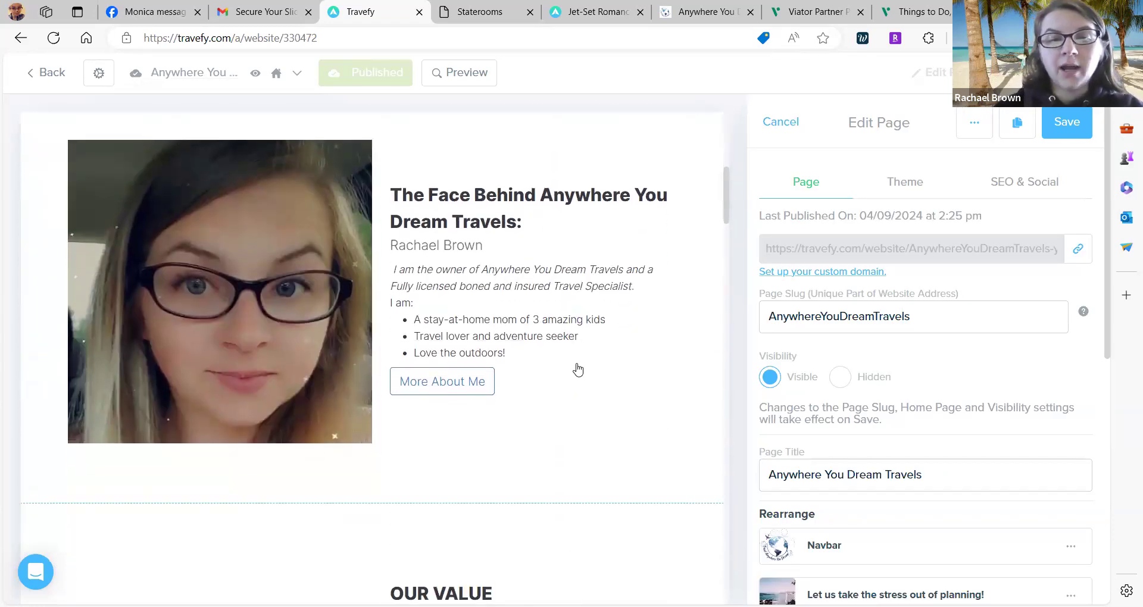
{"action": "left_click", "coordinate": [577, 369]}
{"action": "scroll", "coordinate": [943, 260], "scroll_direction": "down", "scroll_amount": 1}
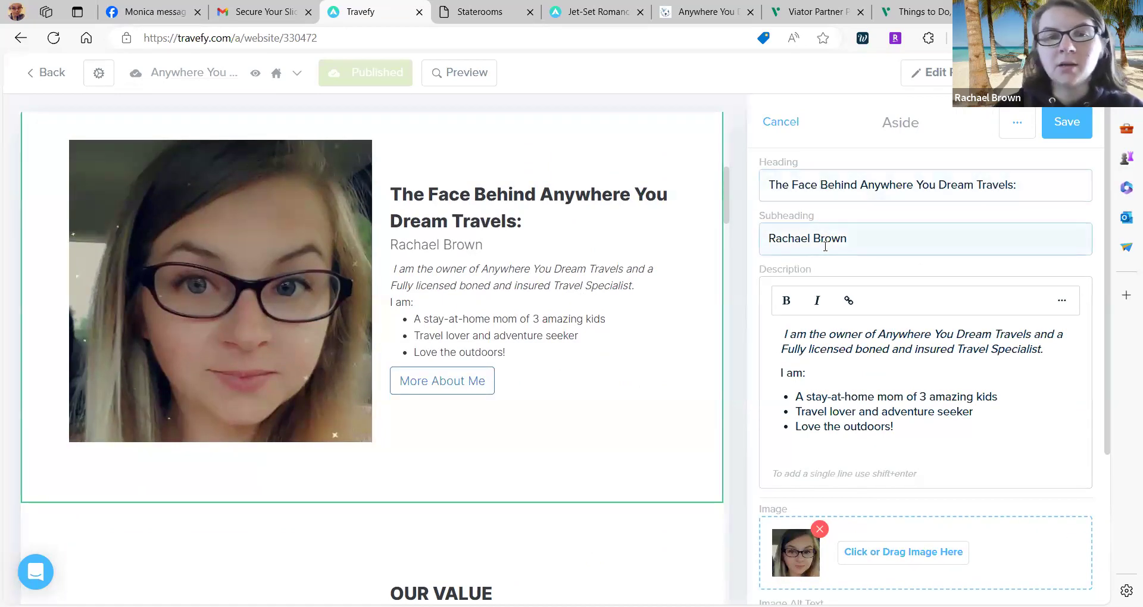
{"action": "scroll", "coordinate": [825, 244], "scroll_direction": "down", "scroll_amount": 2}
{"action": "scroll", "coordinate": [825, 246], "scroll_direction": "down", "scroll_amount": 2}
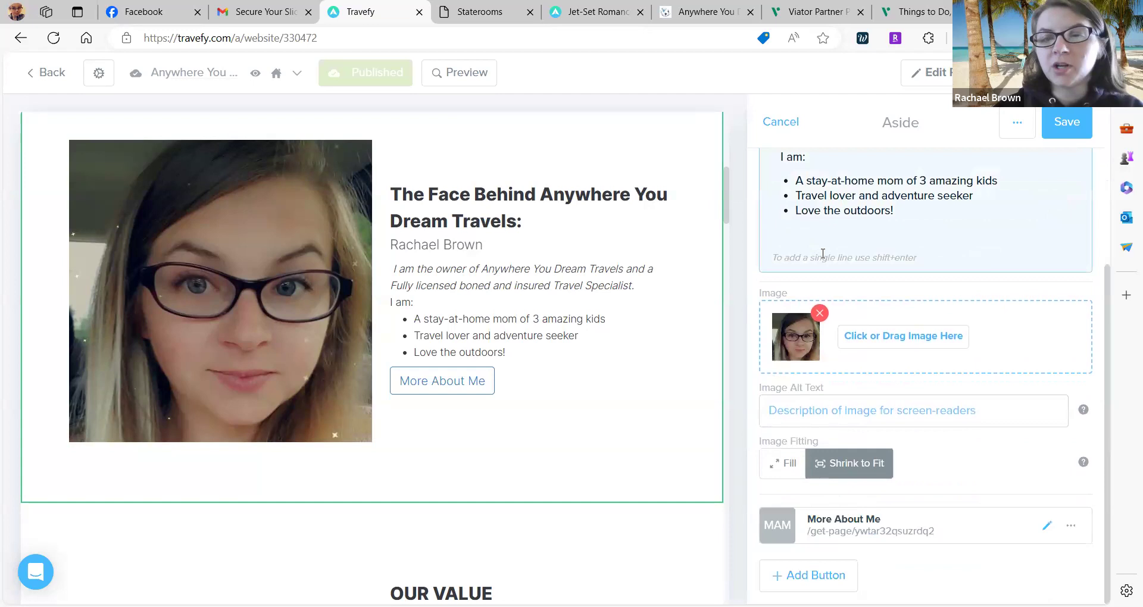
{"action": "scroll", "coordinate": [835, 452], "scroll_direction": "down", "scroll_amount": 1}
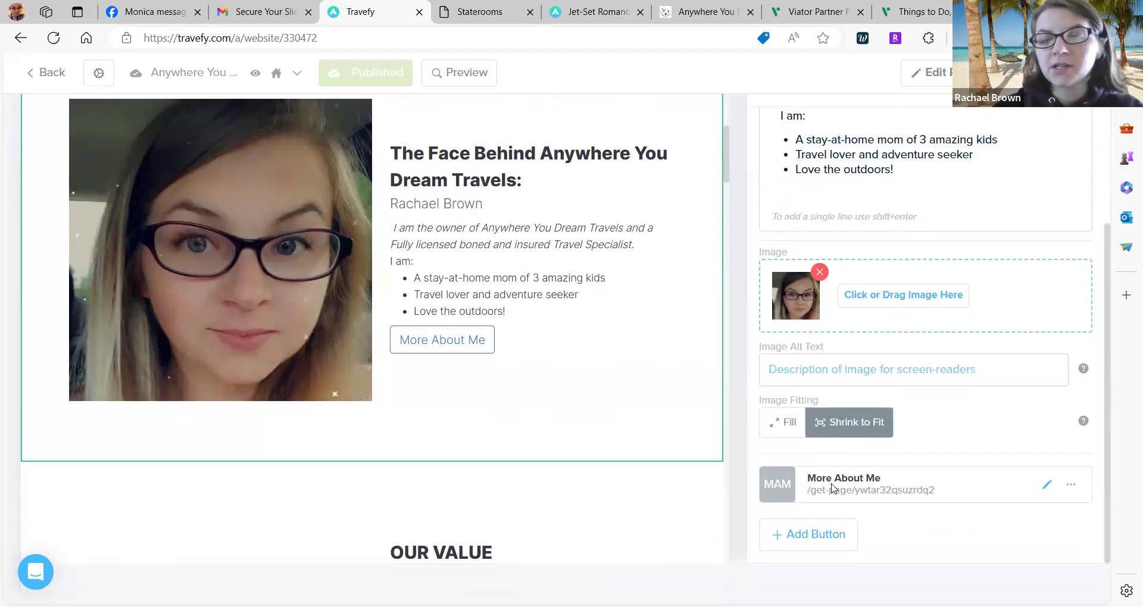
{"action": "scroll", "coordinate": [832, 488], "scroll_direction": "up", "scroll_amount": 1}
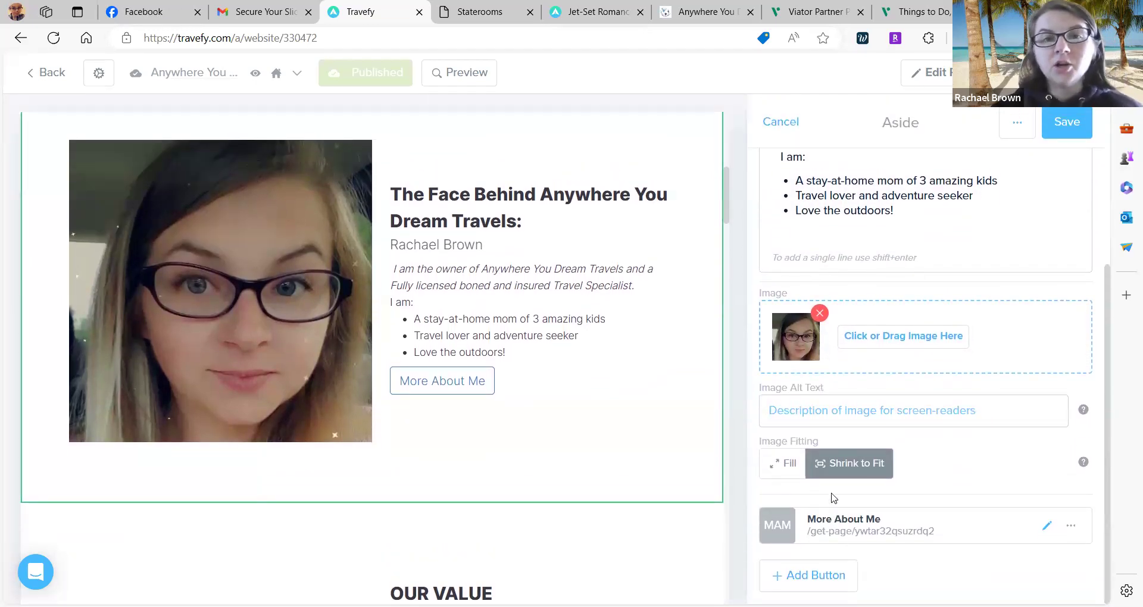
{"action": "left_click", "coordinate": [808, 574]}
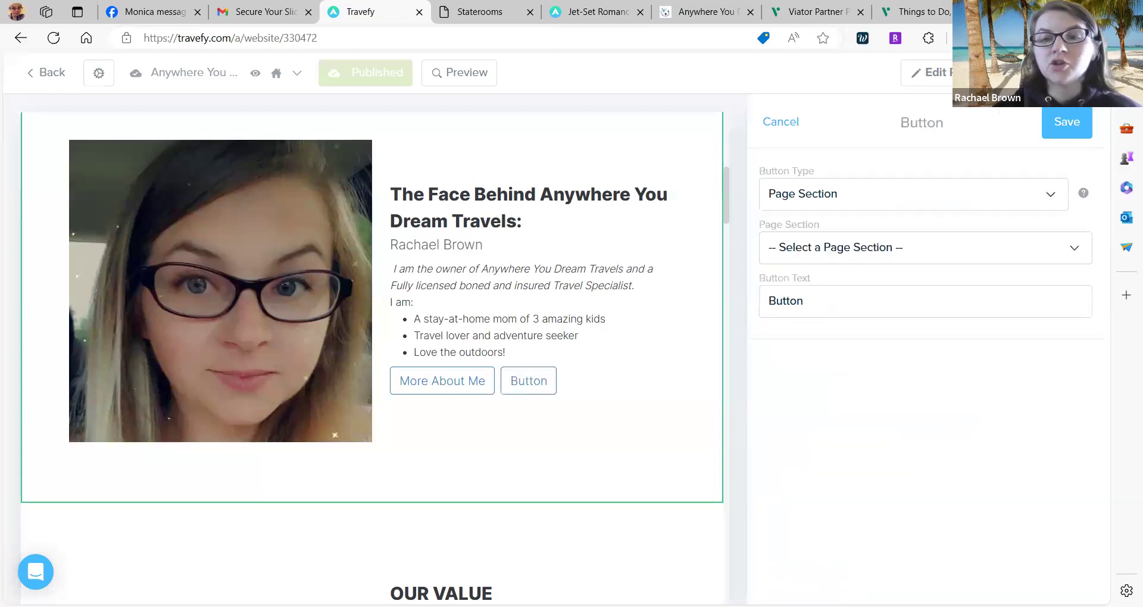
{"action": "left_click", "coordinate": [893, 198]}
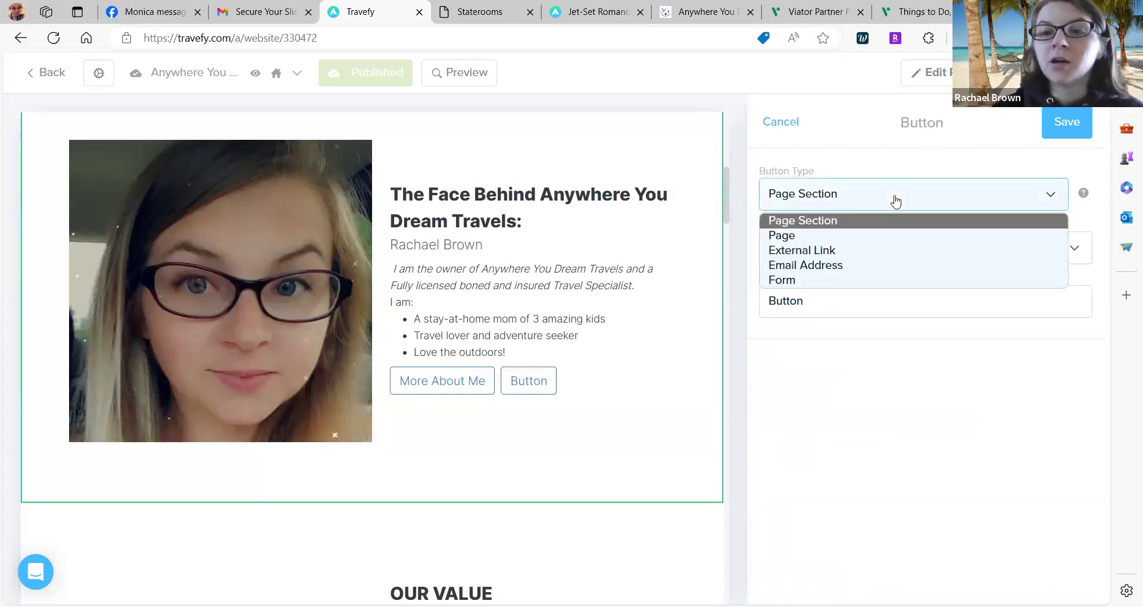
{"action": "left_click", "coordinate": [786, 236]}
{"action": "left_click", "coordinate": [800, 253]}
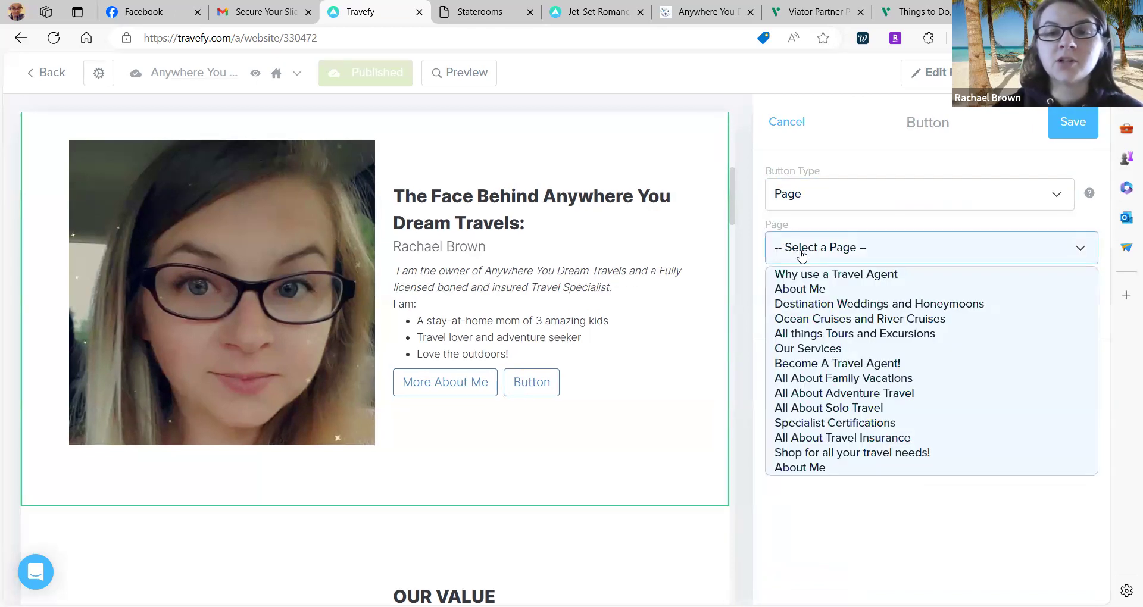
{"action": "left_click", "coordinate": [799, 289]}
{"action": "key", "text": "BackSpace"}
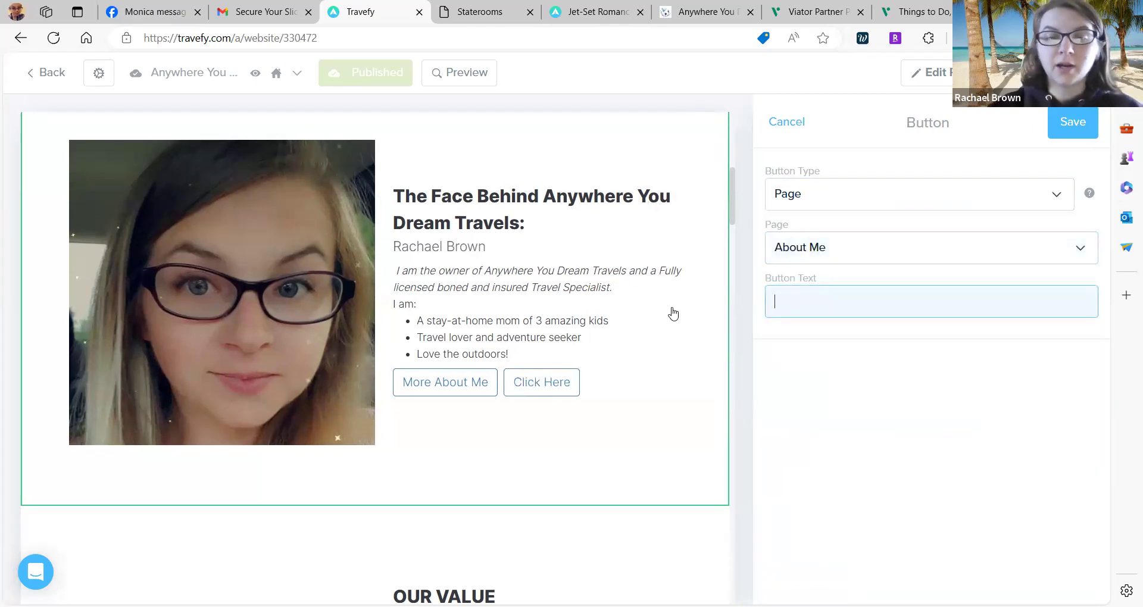
{"action": "type", "text": "More"}
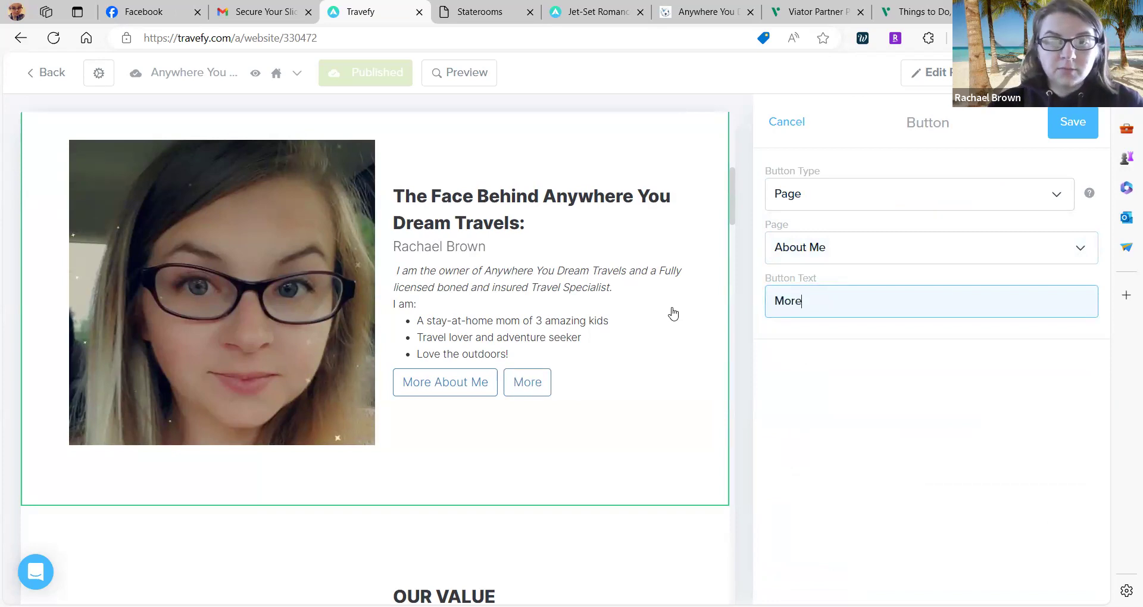
{"action": "key", "text": "BackSpace"}
{"action": "key", "text": "BackSpace"}
{"action": "key", "text": "BackSpace"}
{"action": "key", "text": "BackSpace"}
{"action": "type", "text": "About Me"}
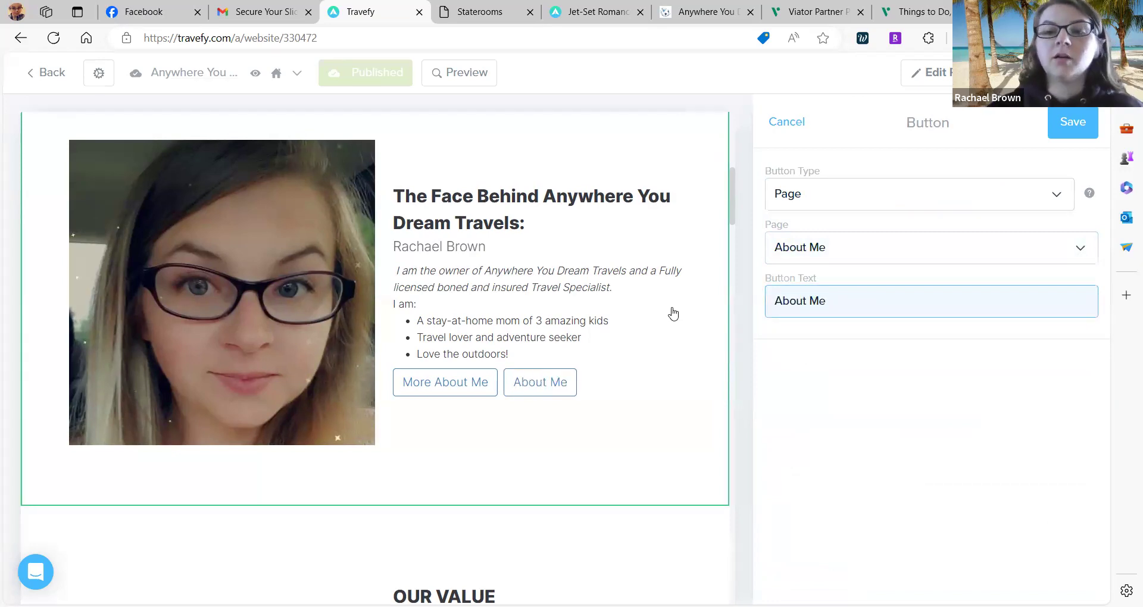
{"action": "left_click", "coordinate": [754, 332]}
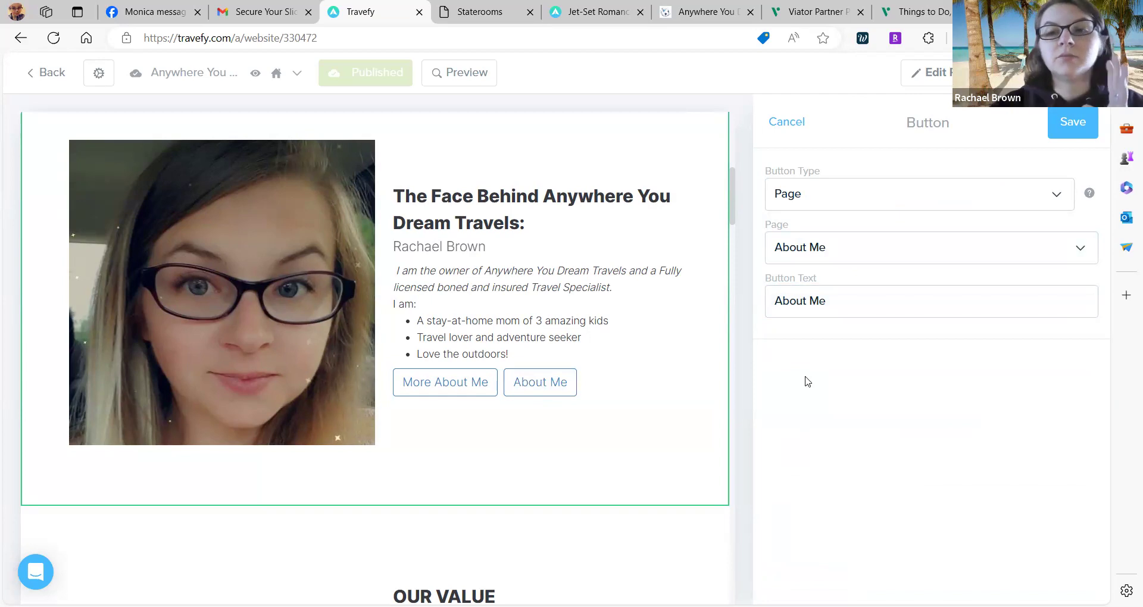
{"action": "left_click", "coordinate": [877, 312]}
{"action": "key", "text": "ctrl+a"}
{"action": "key", "text": "BackSpace"}
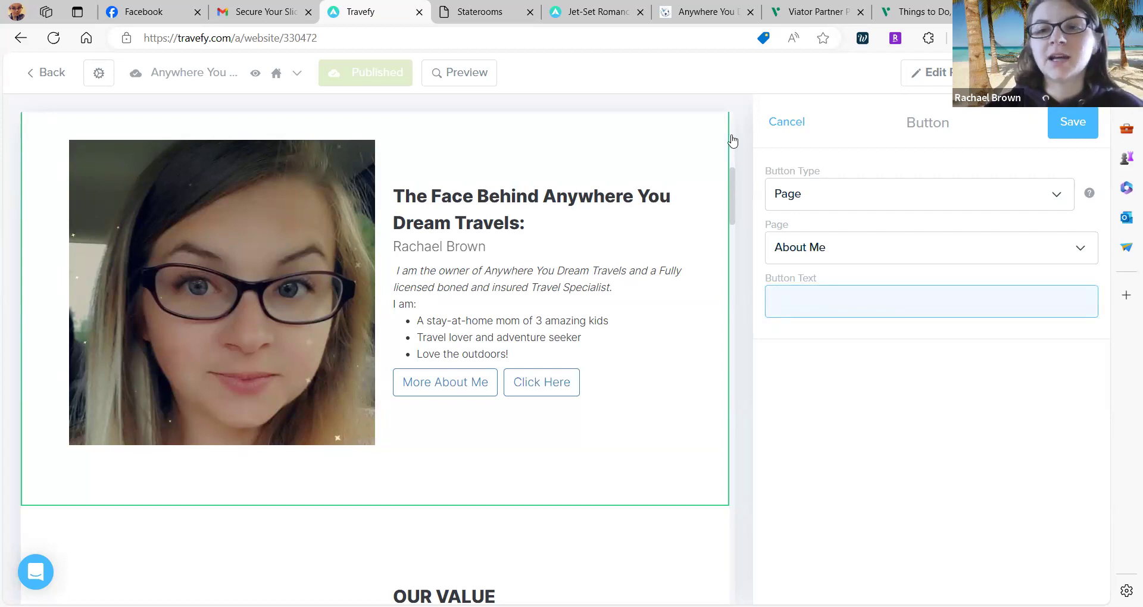
{"action": "left_click", "coordinate": [803, 125]}
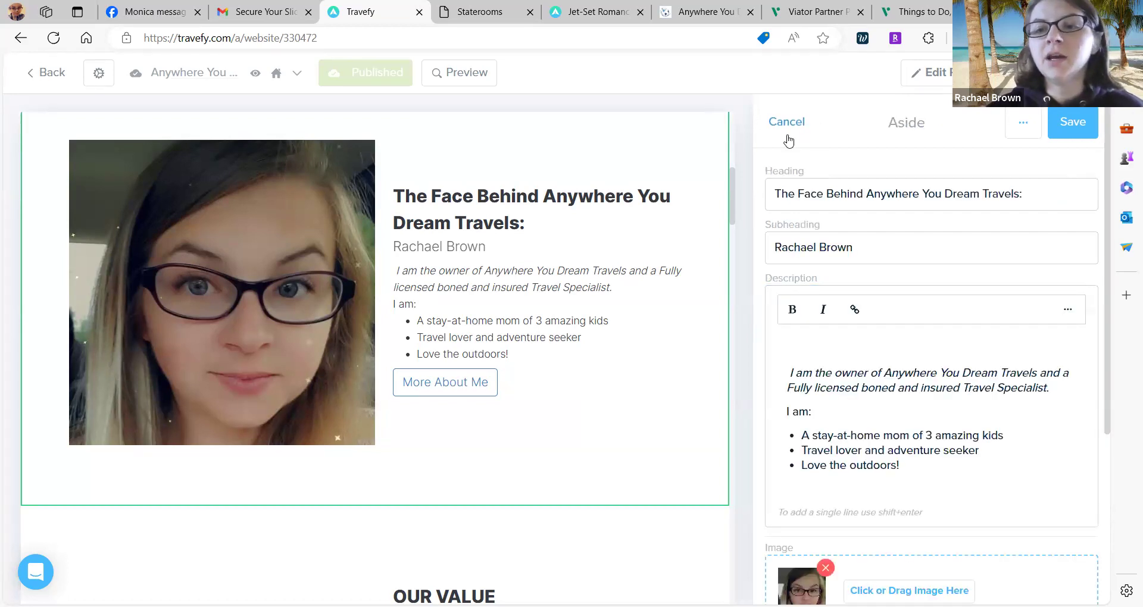
{"action": "left_click", "coordinate": [1050, 135]}
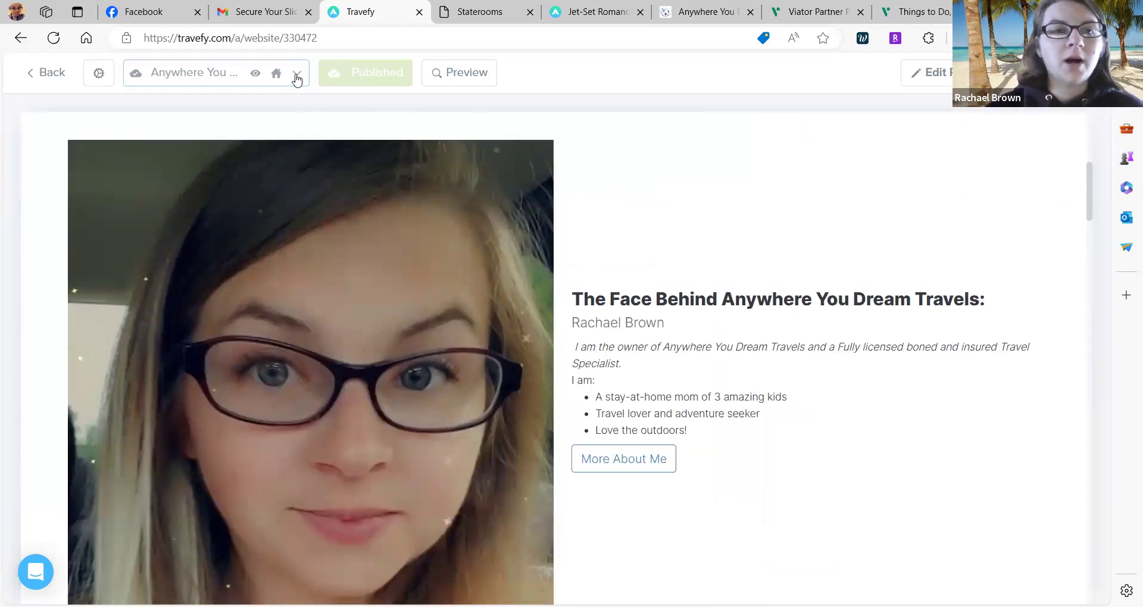
Look over the home page's page options, then switch the editor to the About Me page.
{"action": "left_click", "coordinate": [296, 75]}
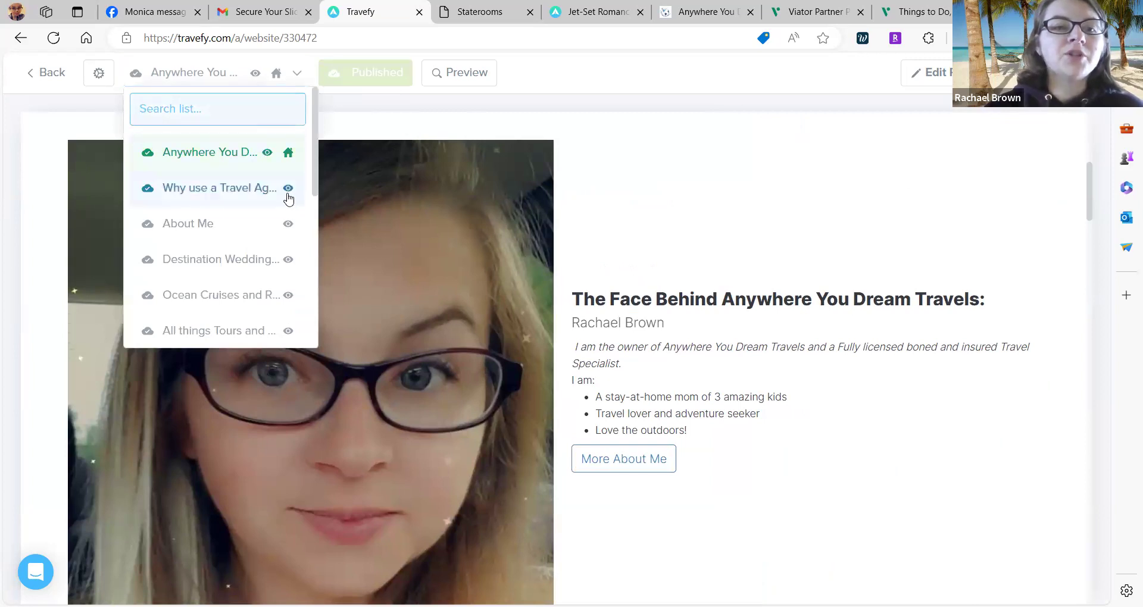
{"action": "left_click", "coordinate": [287, 153]}
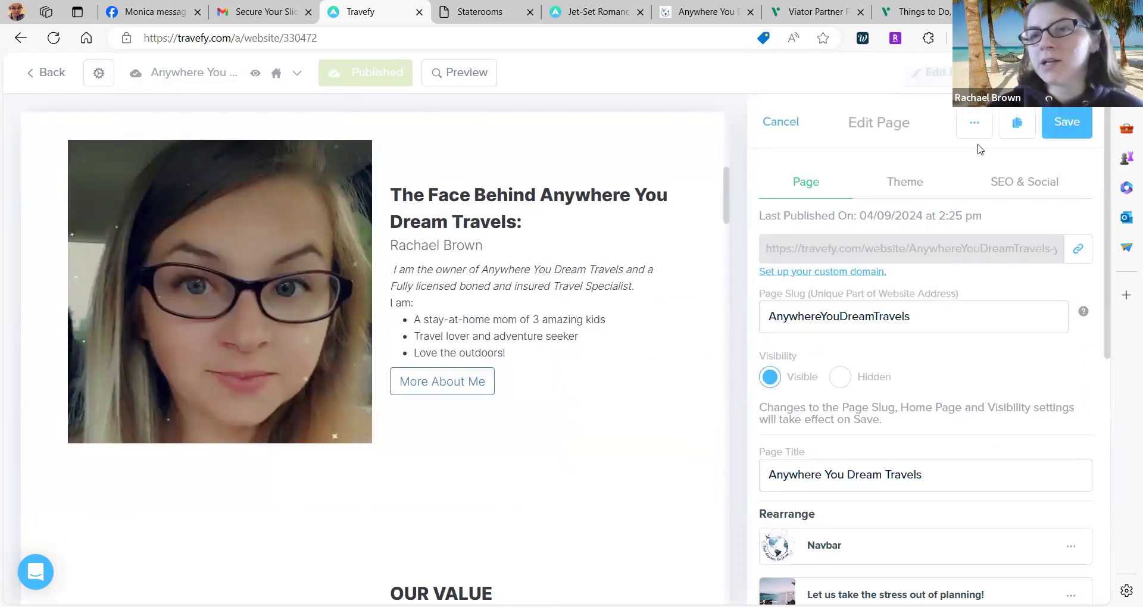
{"action": "left_click", "coordinate": [974, 123]}
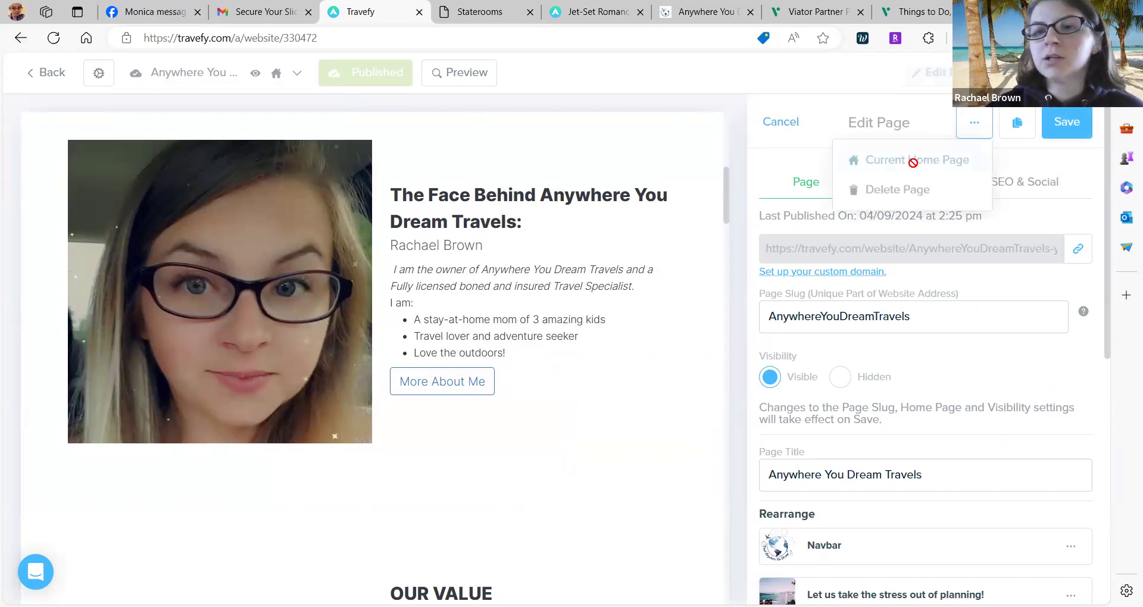
{"action": "left_click", "coordinate": [973, 123]}
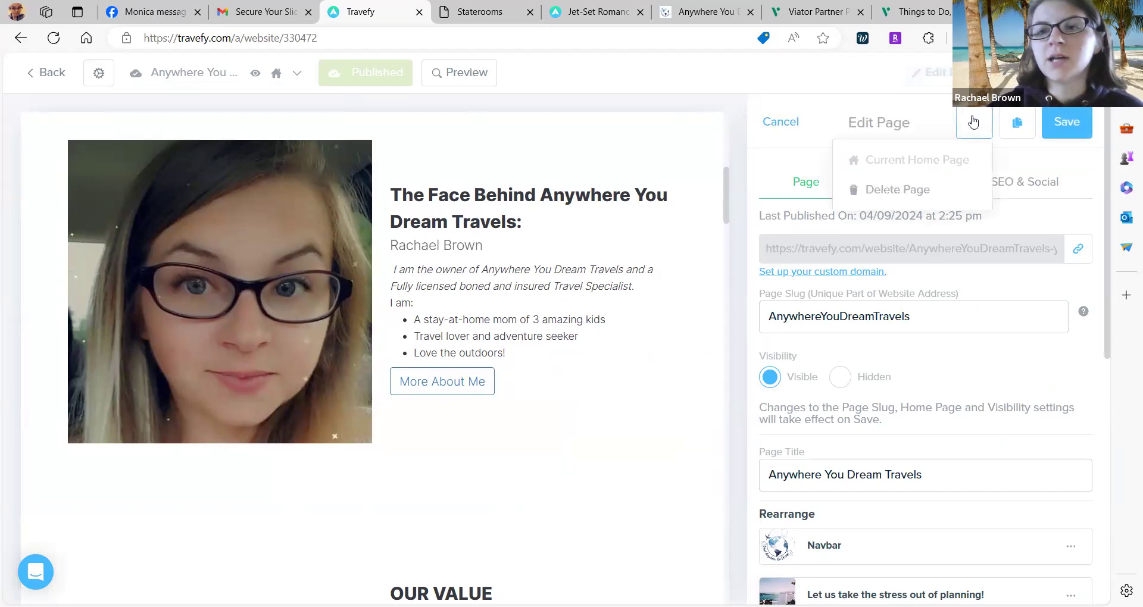
{"action": "left_click", "coordinate": [985, 135]}
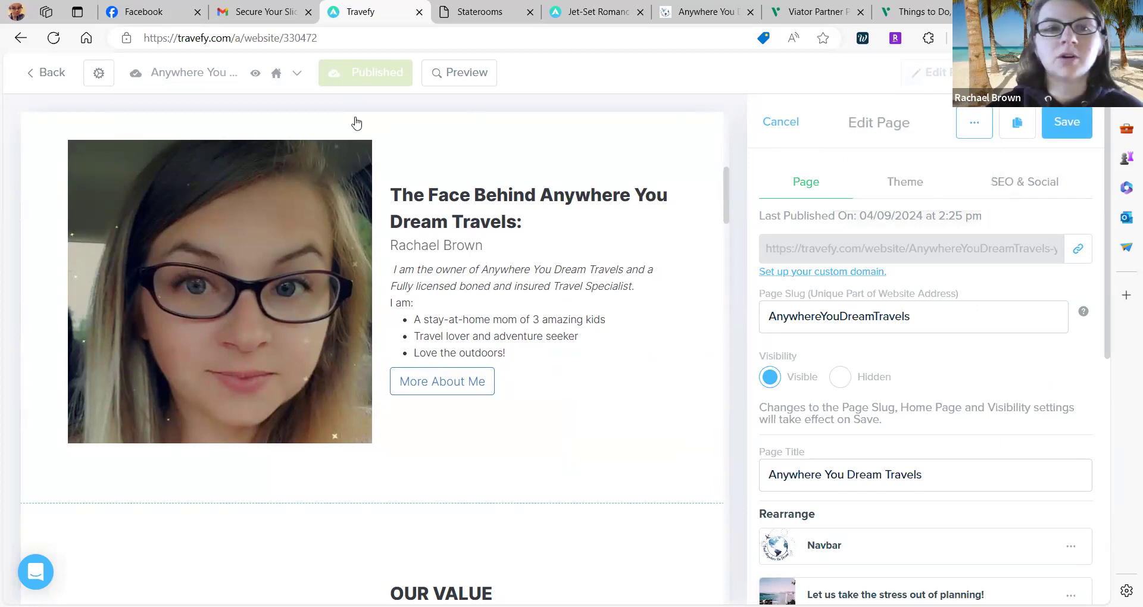
{"action": "left_click", "coordinate": [297, 74]}
{"action": "left_click", "coordinate": [220, 221]}
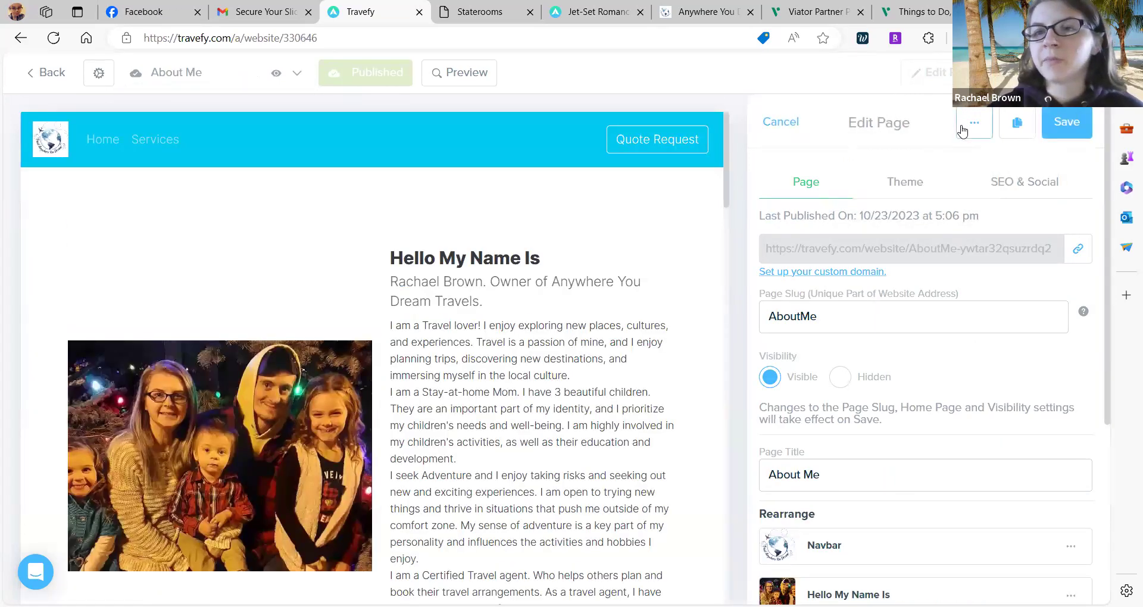
Open the 'Shop for all your travel needs!' page from the page list.
{"action": "left_click", "coordinate": [963, 129]}
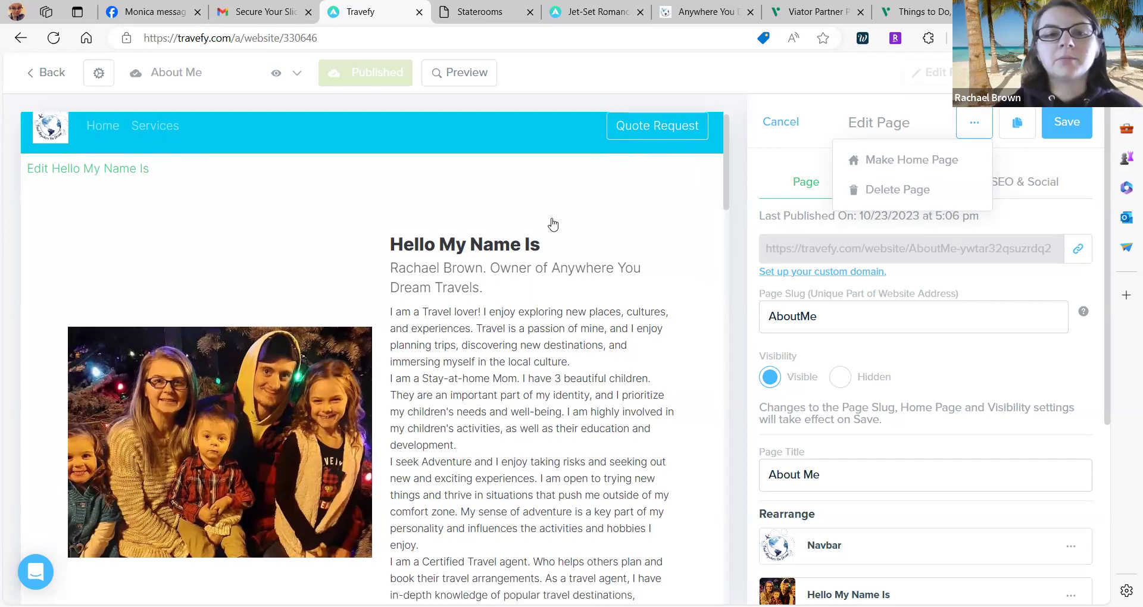
{"action": "left_click", "coordinate": [296, 74]}
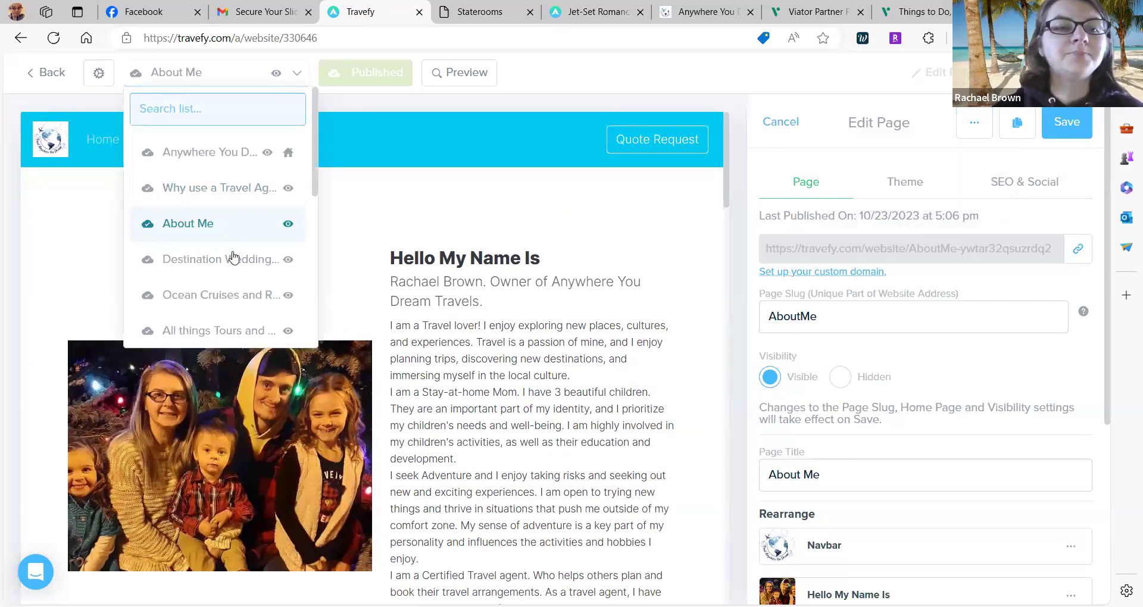
{"action": "scroll", "coordinate": [233, 257], "scroll_direction": "down", "scroll_amount": 5}
{"action": "scroll", "coordinate": [232, 257], "scroll_direction": "down", "scroll_amount": 6}
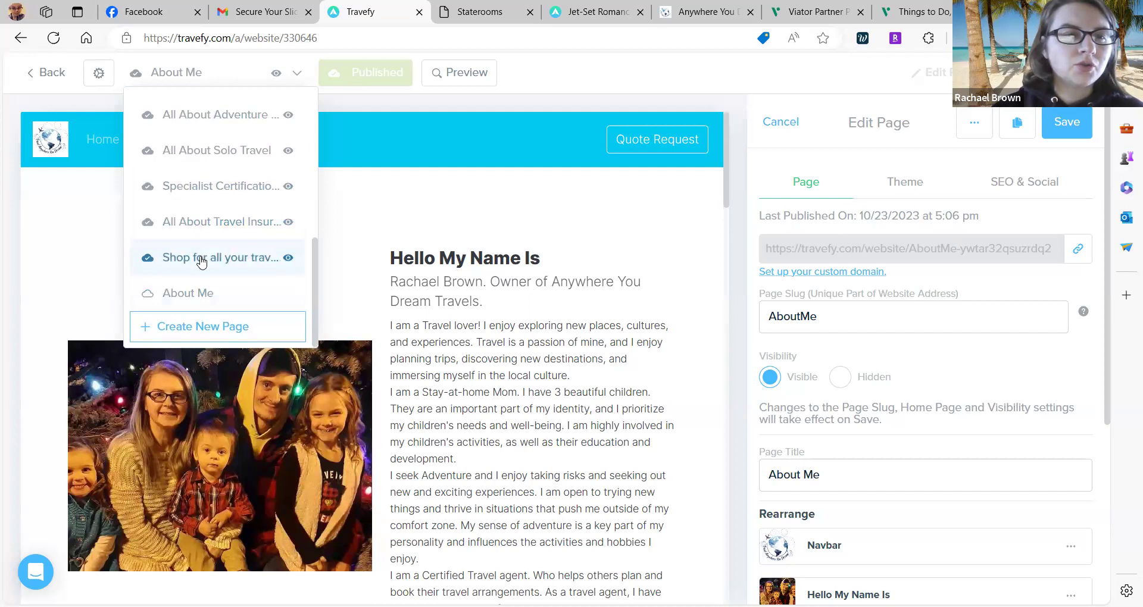
{"action": "left_click", "coordinate": [201, 260]}
Browse the site's page list, open this page's navbar settings, then switch to the Viator tab.
{"action": "left_click", "coordinate": [271, 84]}
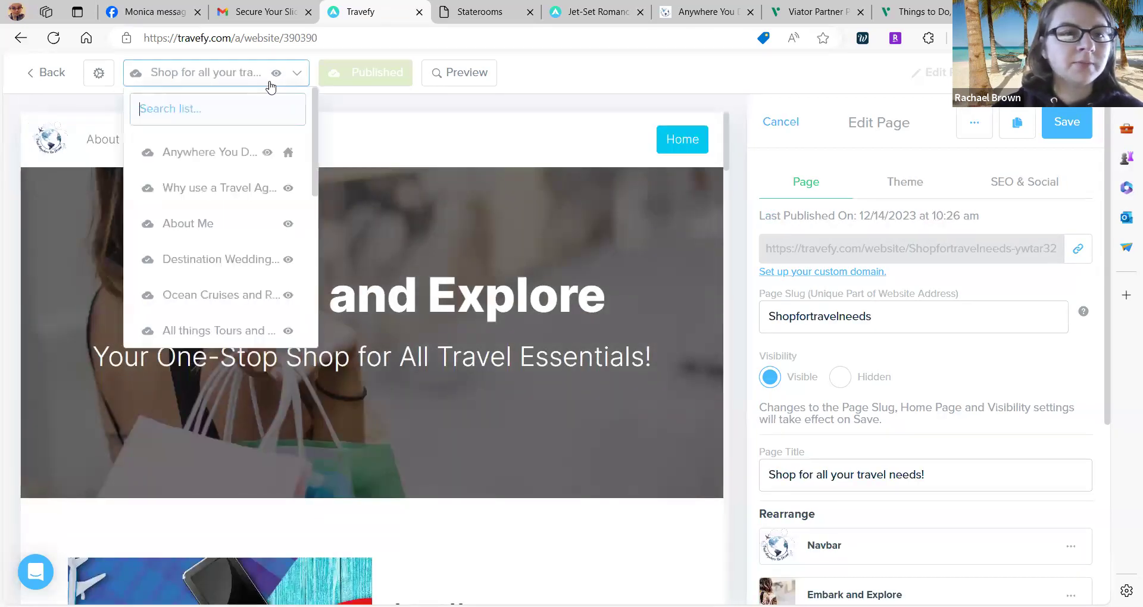
{"action": "scroll", "coordinate": [222, 292], "scroll_direction": "down", "scroll_amount": 1}
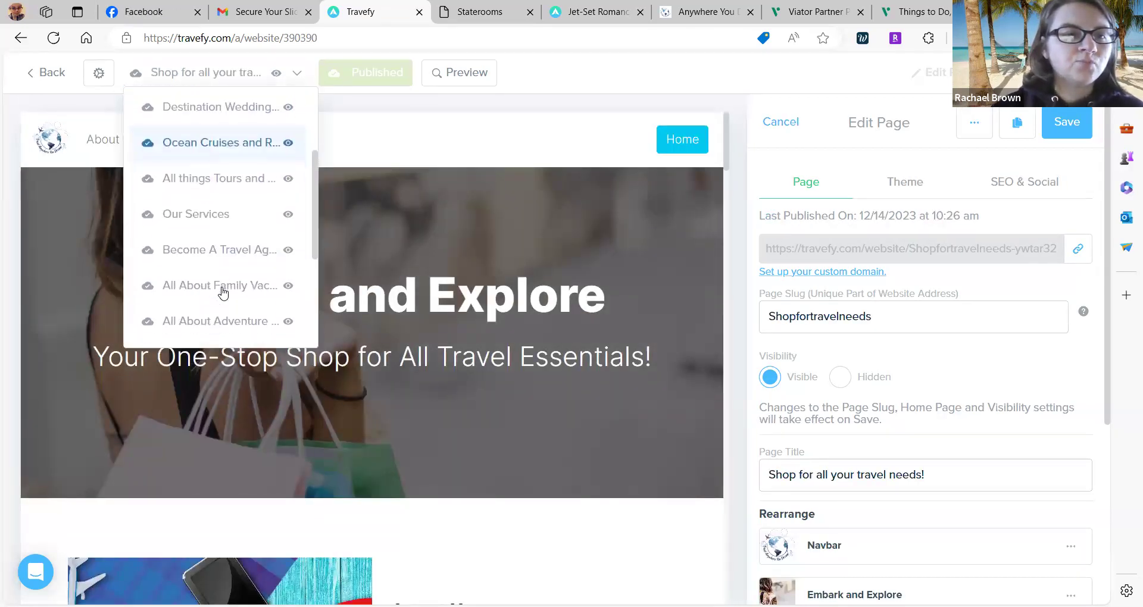
{"action": "scroll", "coordinate": [223, 291], "scroll_direction": "down", "scroll_amount": 1}
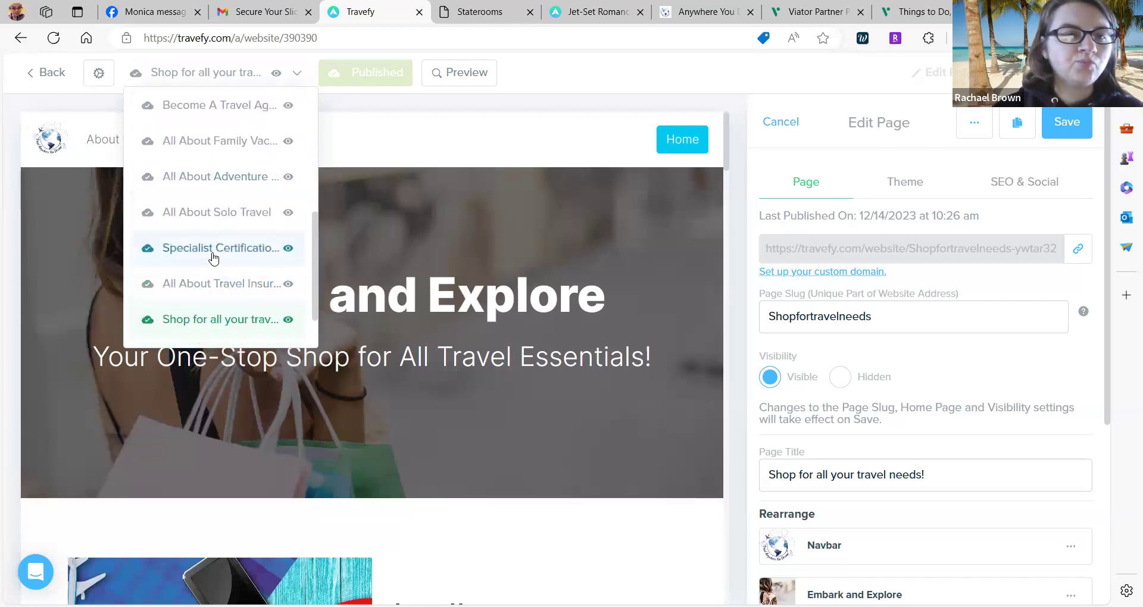
{"action": "scroll", "coordinate": [213, 307], "scroll_direction": "down", "scroll_amount": 2}
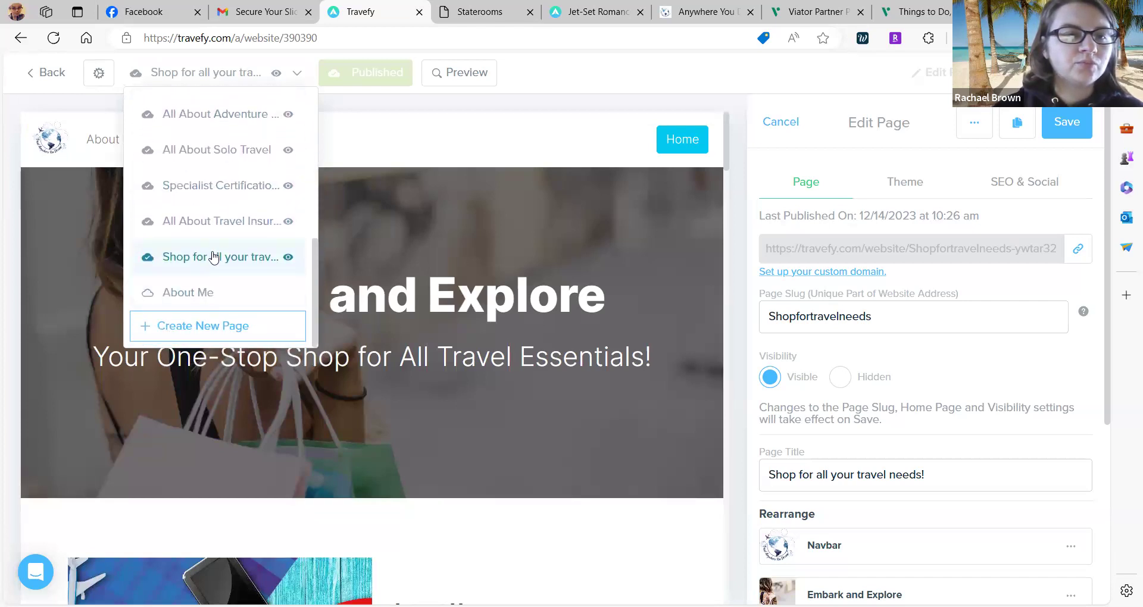
{"action": "scroll", "coordinate": [213, 257], "scroll_direction": "down", "scroll_amount": 1}
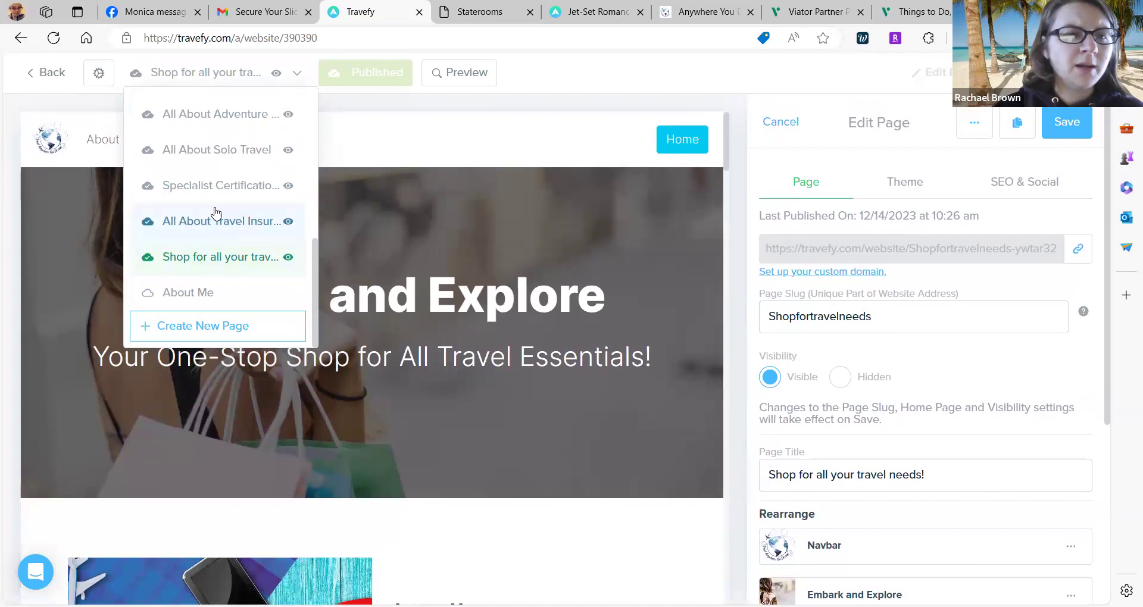
{"action": "scroll", "coordinate": [212, 155], "scroll_direction": "up", "scroll_amount": 3}
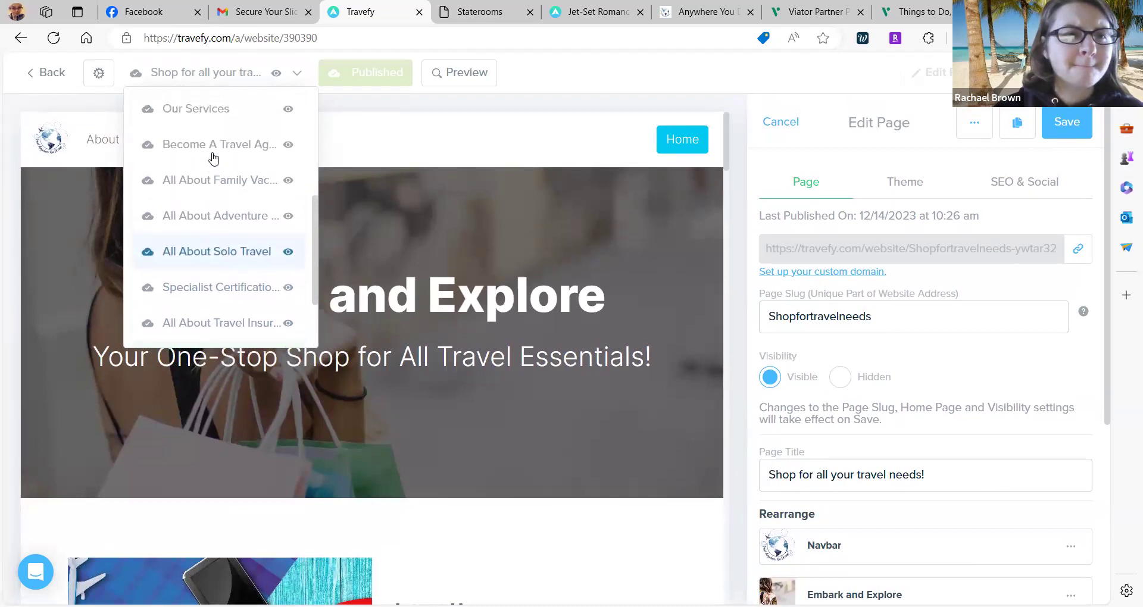
{"action": "scroll", "coordinate": [213, 157], "scroll_direction": "up", "scroll_amount": 3}
{"action": "scroll", "coordinate": [213, 156], "scroll_direction": "up", "scroll_amount": 4}
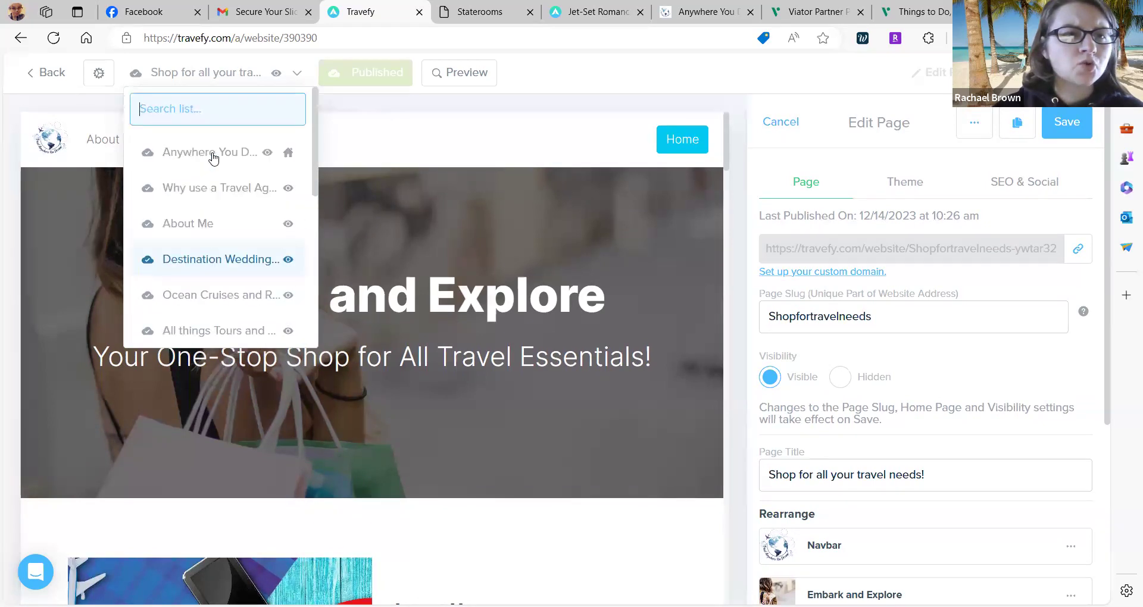
{"action": "scroll", "coordinate": [213, 159], "scroll_direction": "down", "scroll_amount": 1}
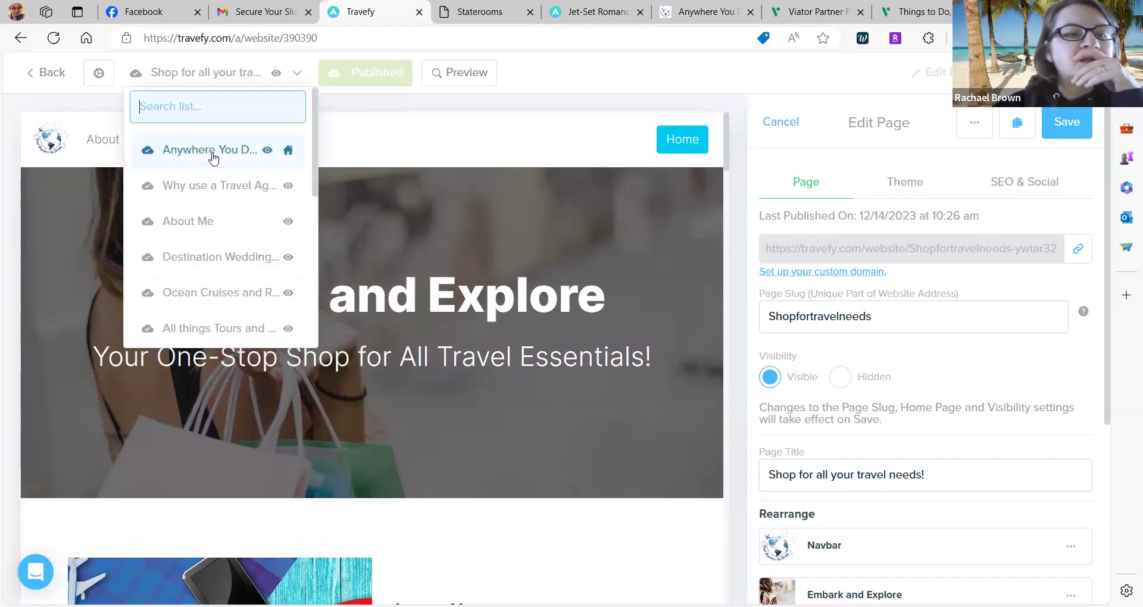
{"action": "left_click", "coordinate": [414, 121]}
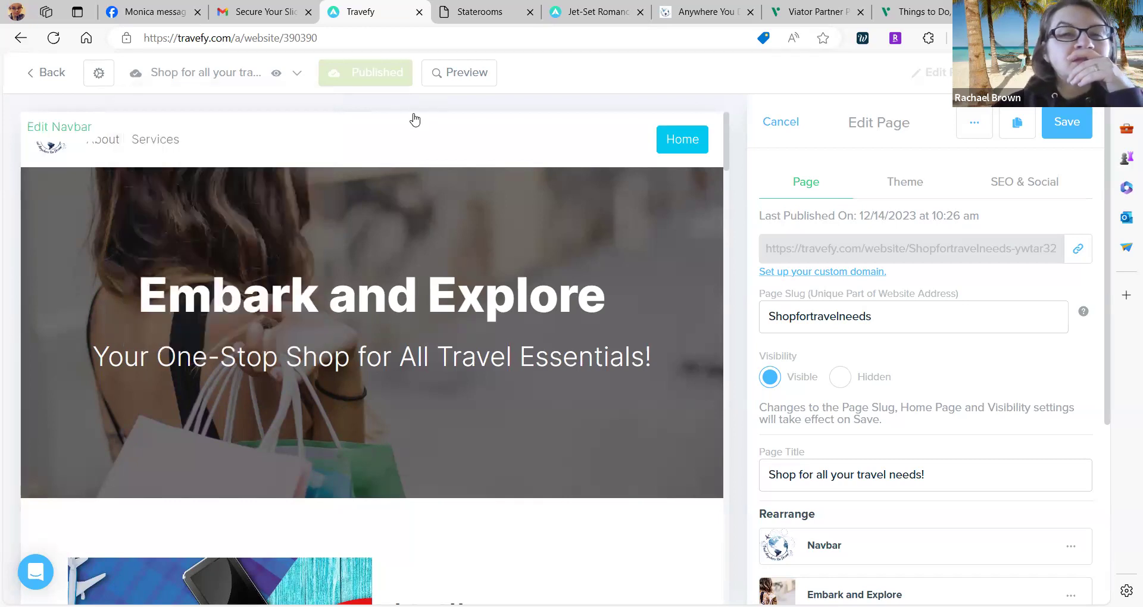
{"action": "left_click", "coordinate": [905, 6]}
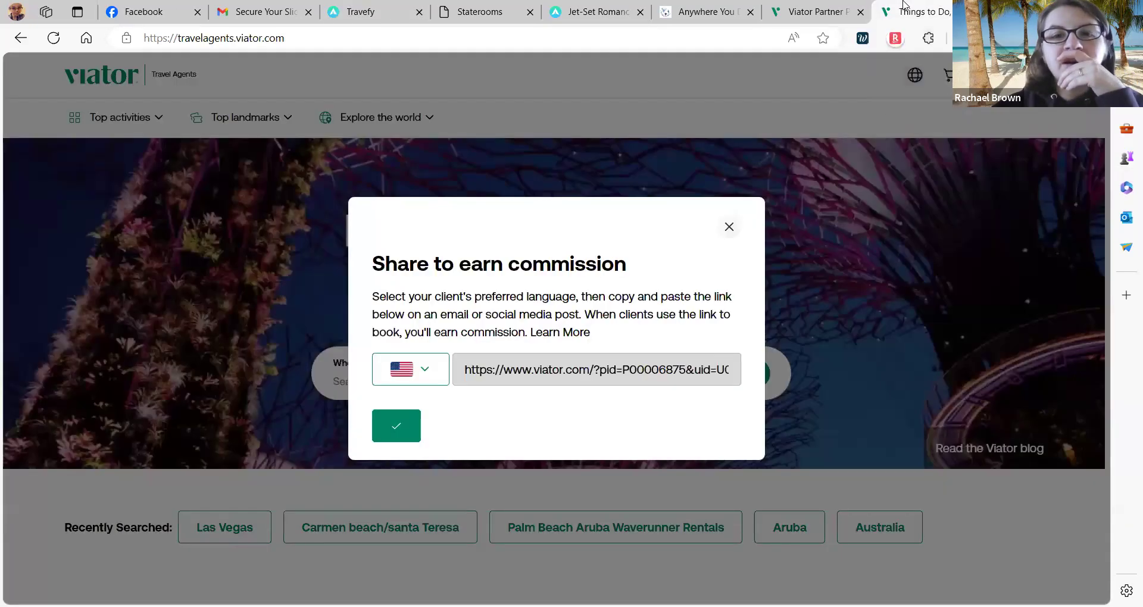
On the published site, follow More About Me and look over the new About Me page.
{"action": "left_click", "coordinate": [755, 6]}
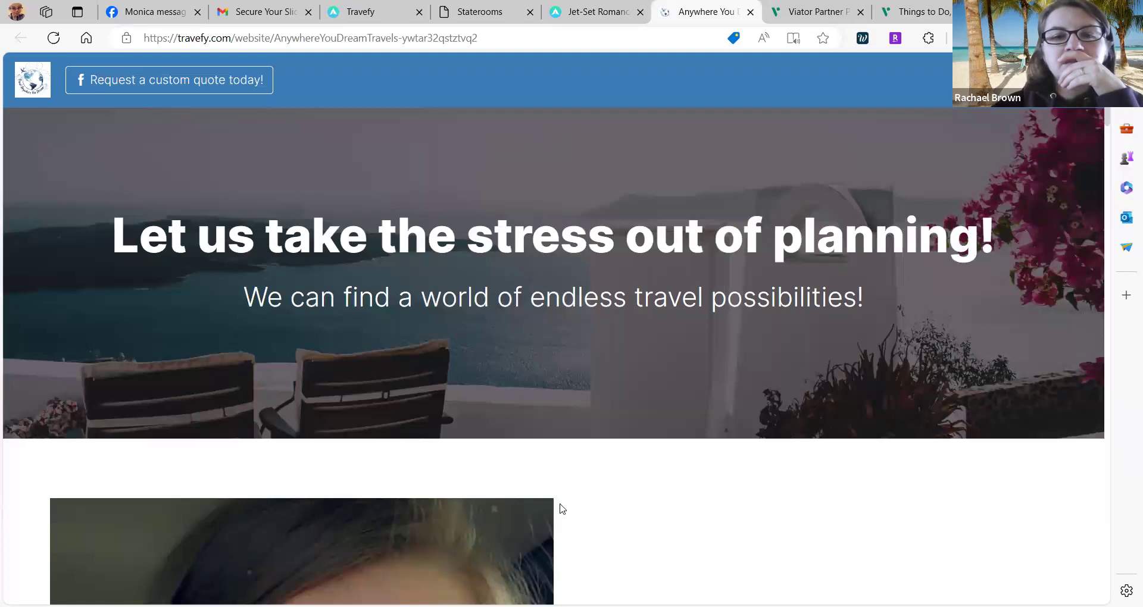
{"action": "scroll", "coordinate": [582, 450], "scroll_direction": "down", "scroll_amount": 5}
{"action": "left_click", "coordinate": [594, 544]}
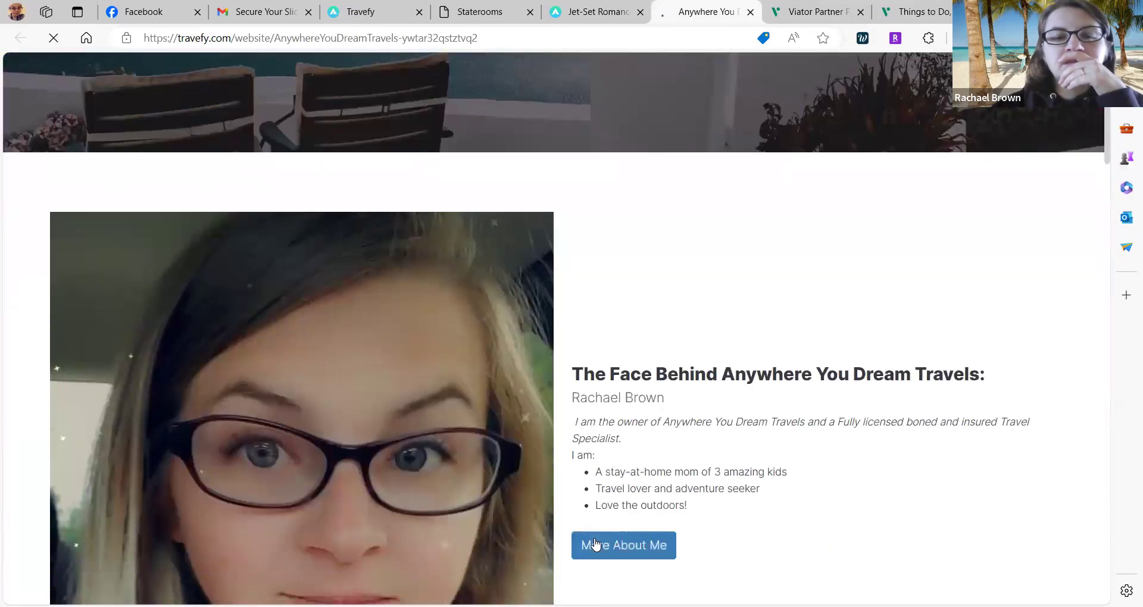
{"action": "scroll", "coordinate": [597, 544], "scroll_direction": "down", "scroll_amount": 13}
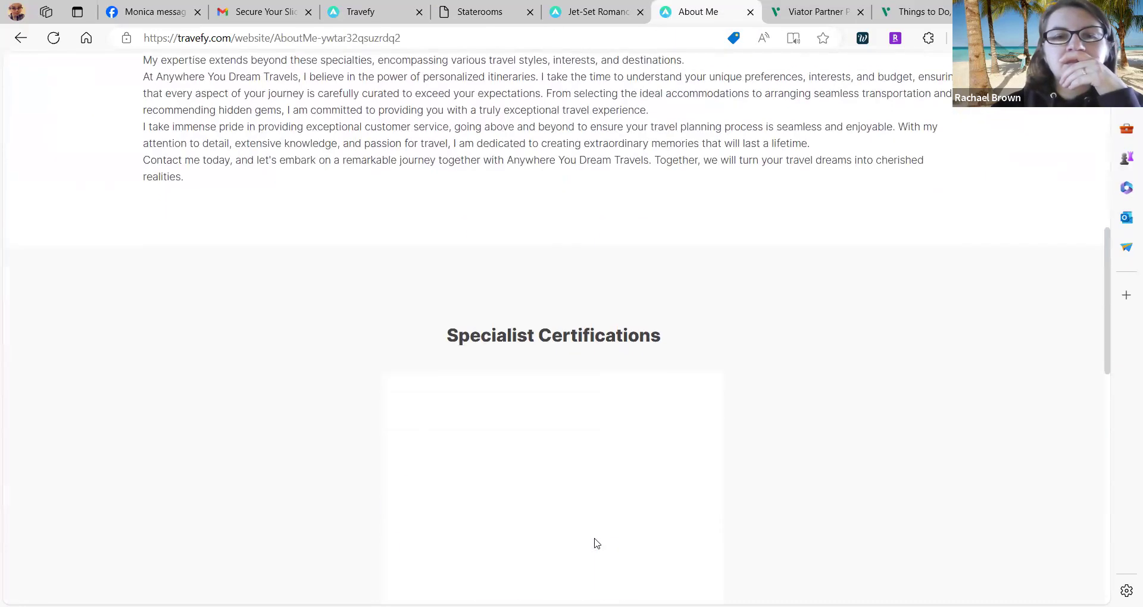
{"action": "scroll", "coordinate": [596, 543], "scroll_direction": "down", "scroll_amount": 10}
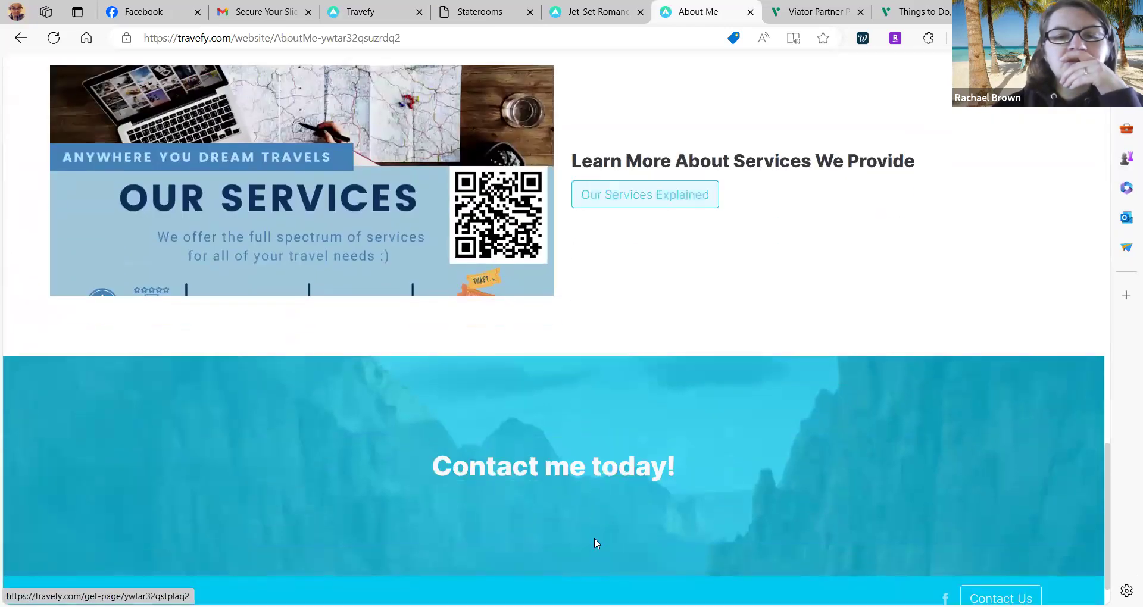
{"action": "scroll", "coordinate": [594, 538], "scroll_direction": "up", "scroll_amount": 20}
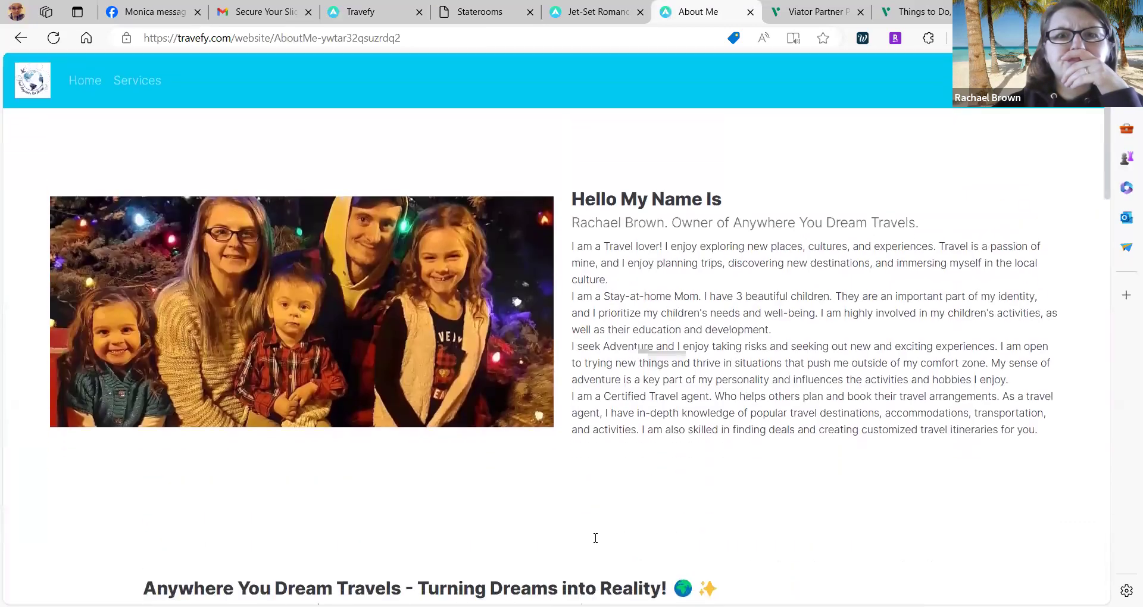
Go back to the home page and view the Why use a Travel Agent page.
{"action": "left_click", "coordinate": [104, 90]}
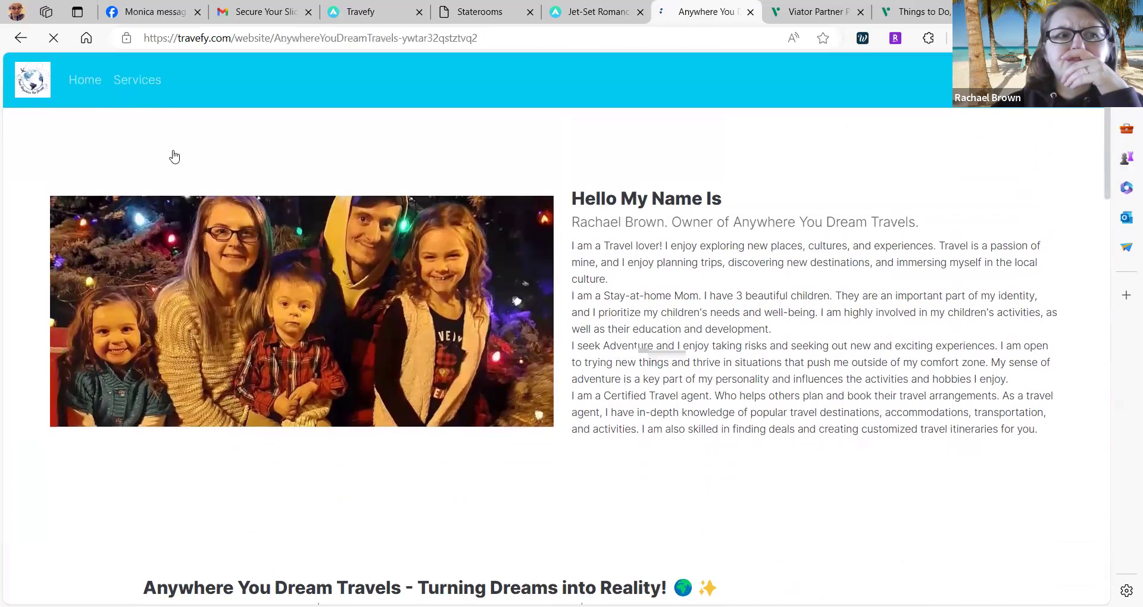
{"action": "scroll", "coordinate": [356, 291], "scroll_direction": "down", "scroll_amount": 15}
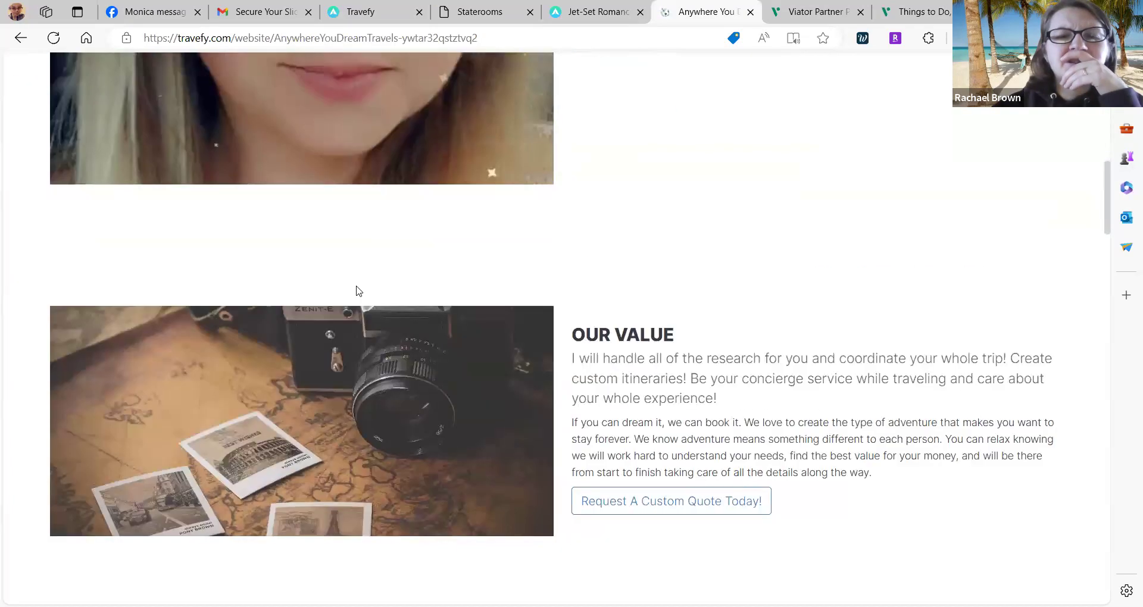
{"action": "scroll", "coordinate": [356, 291], "scroll_direction": "down", "scroll_amount": 5}
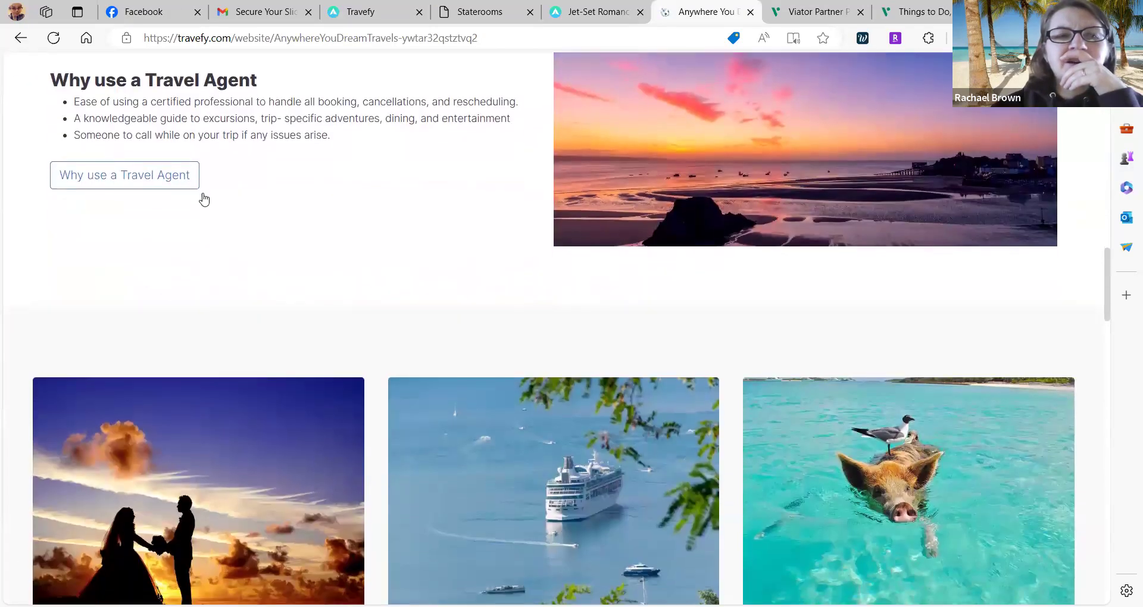
{"action": "left_click", "coordinate": [174, 177]}
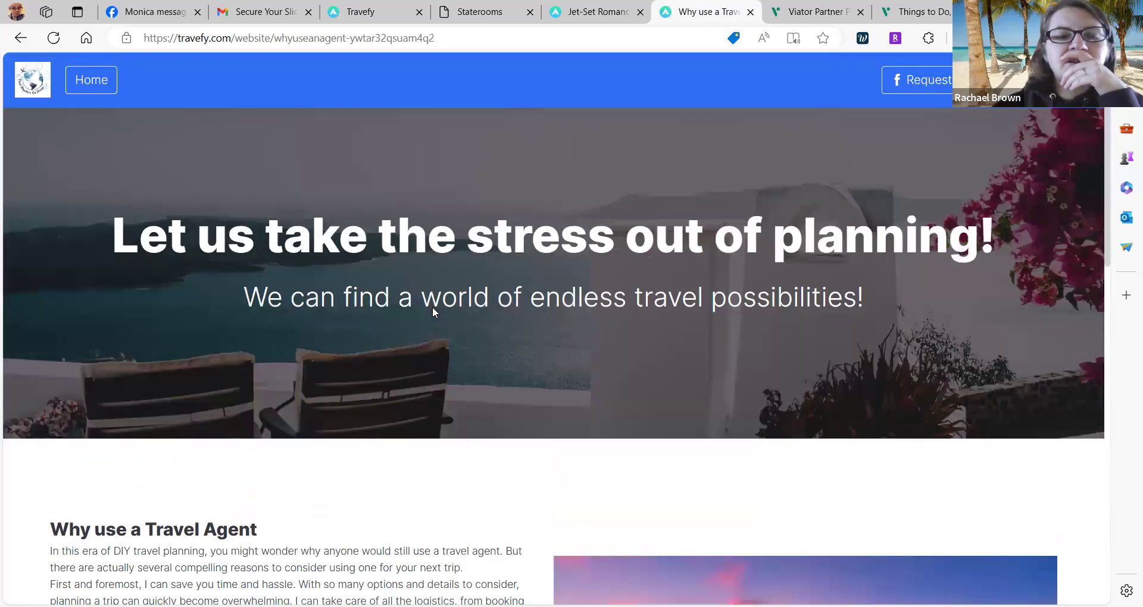
{"action": "scroll", "coordinate": [446, 511], "scroll_direction": "down", "scroll_amount": 10}
{"action": "scroll", "coordinate": [446, 511], "scroll_direction": "down", "scroll_amount": 3}
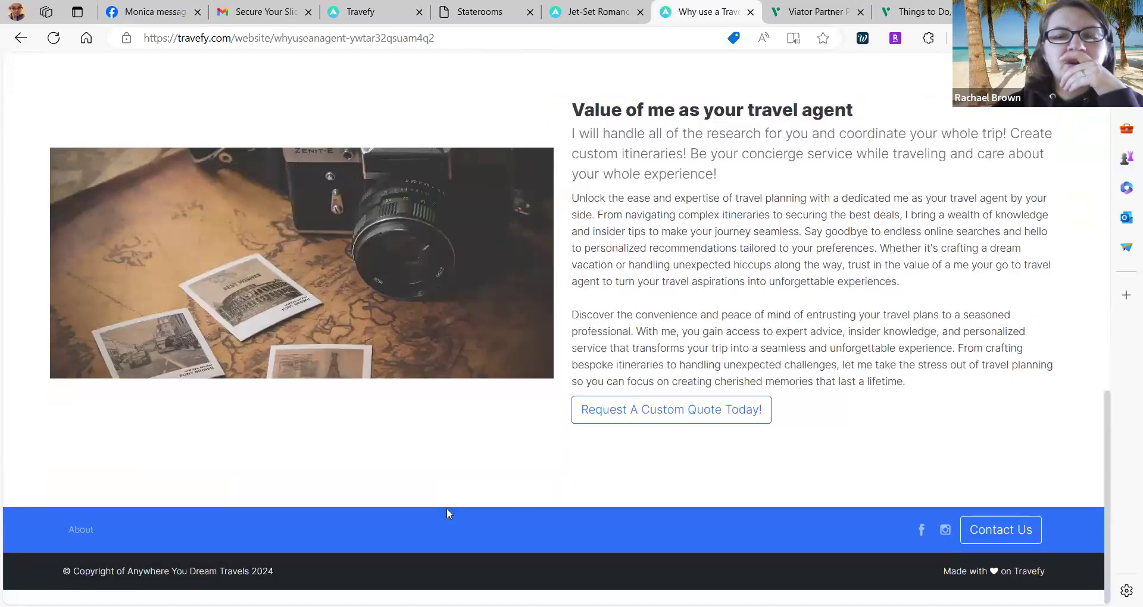
{"action": "scroll", "coordinate": [446, 512], "scroll_direction": "up", "scroll_amount": 20}
Return to the live home page, then go back to the website editor's page list.
{"action": "left_click", "coordinate": [91, 81]}
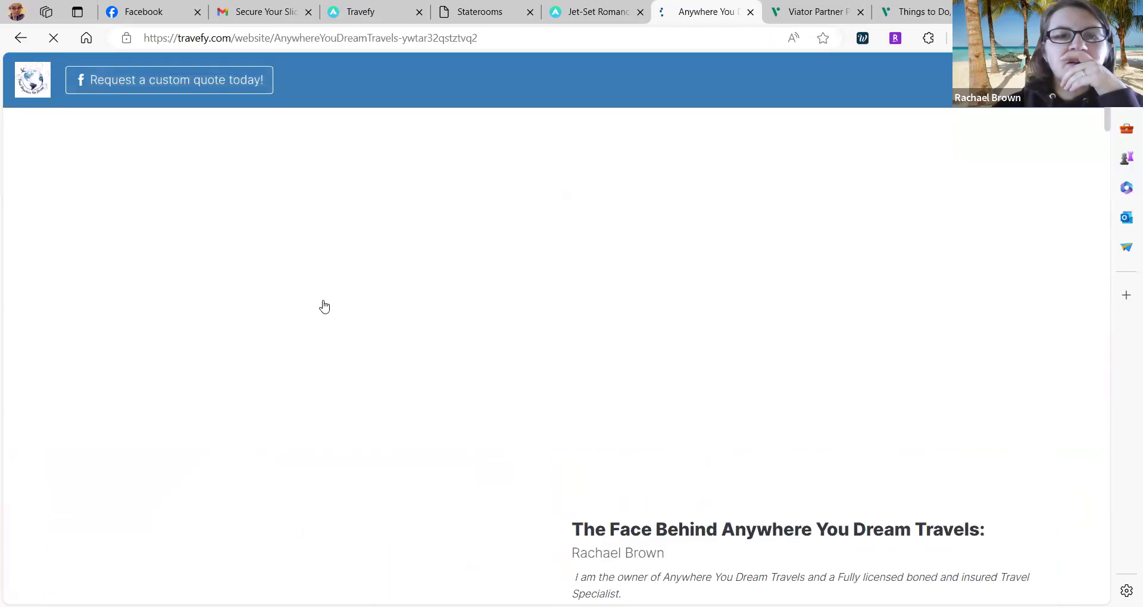
{"action": "scroll", "coordinate": [355, 204], "scroll_direction": "down", "scroll_amount": 15}
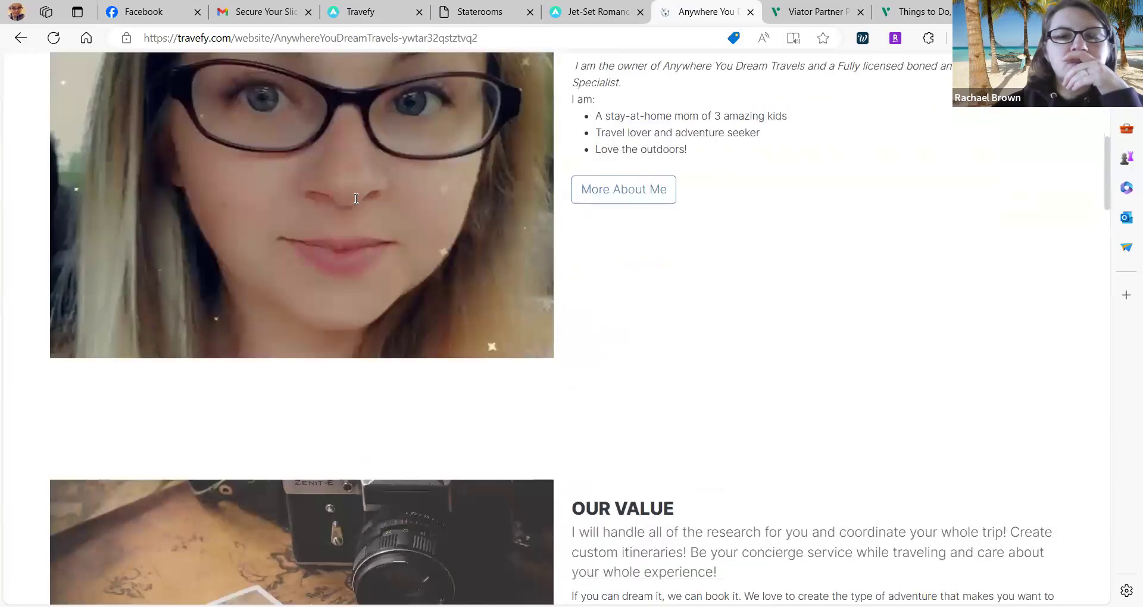
{"action": "scroll", "coordinate": [355, 203], "scroll_direction": "down", "scroll_amount": 20}
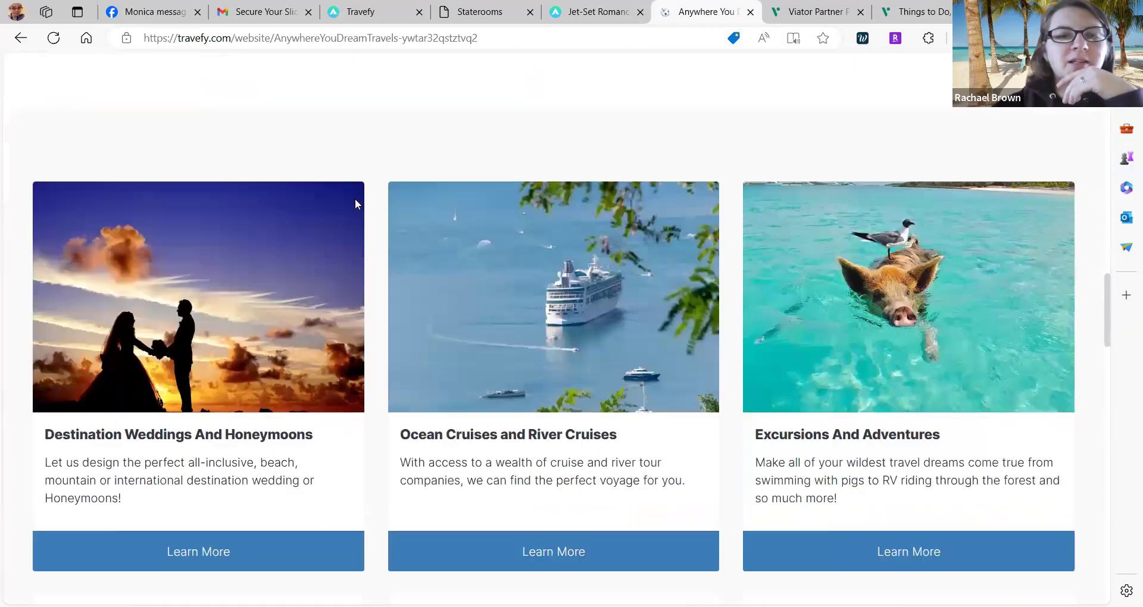
{"action": "scroll", "coordinate": [355, 204], "scroll_direction": "down", "scroll_amount": 10}
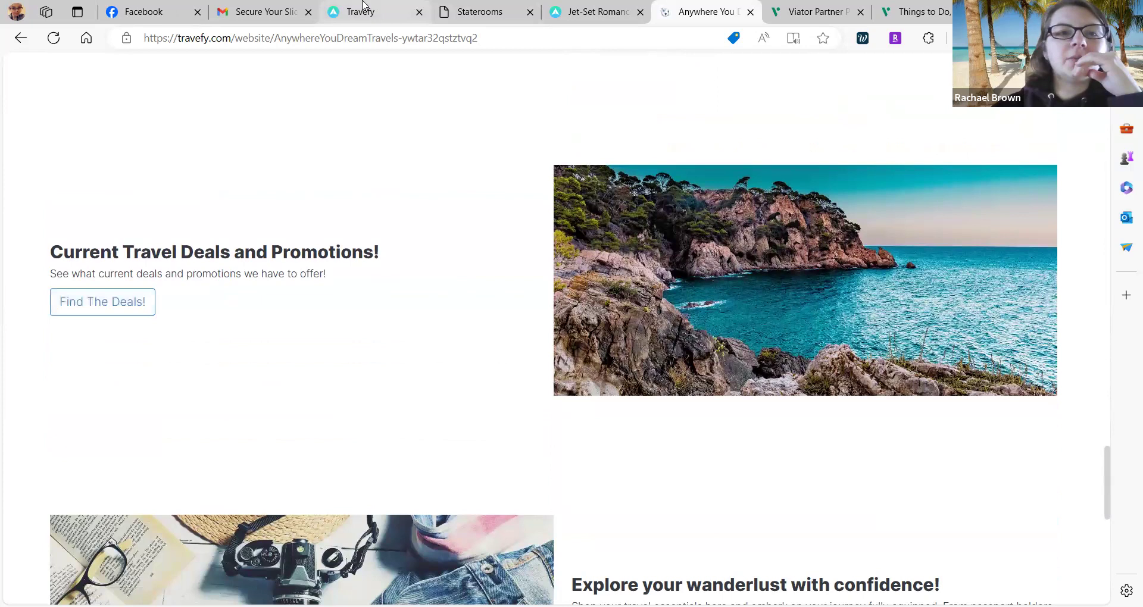
{"action": "left_click", "coordinate": [362, 3]}
{"action": "left_click", "coordinate": [299, 79]}
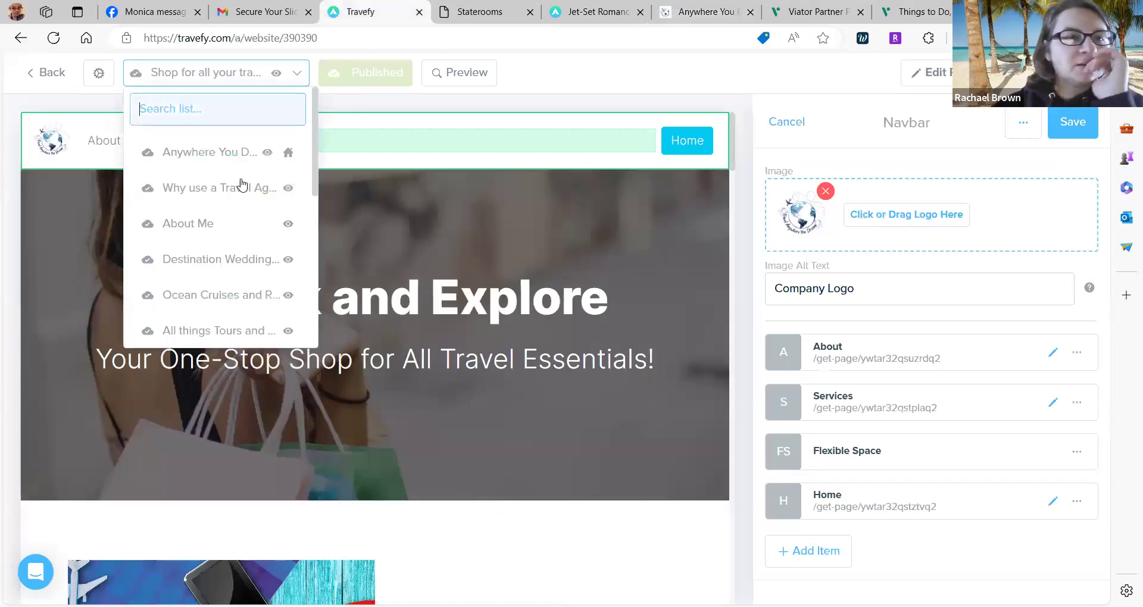
Close the navbar editor and open the Anywhere You Dream Travels home page for editing.
{"action": "scroll", "coordinate": [237, 229], "scroll_direction": "down", "scroll_amount": 3}
{"action": "scroll", "coordinate": [236, 230], "scroll_direction": "down", "scroll_amount": 5}
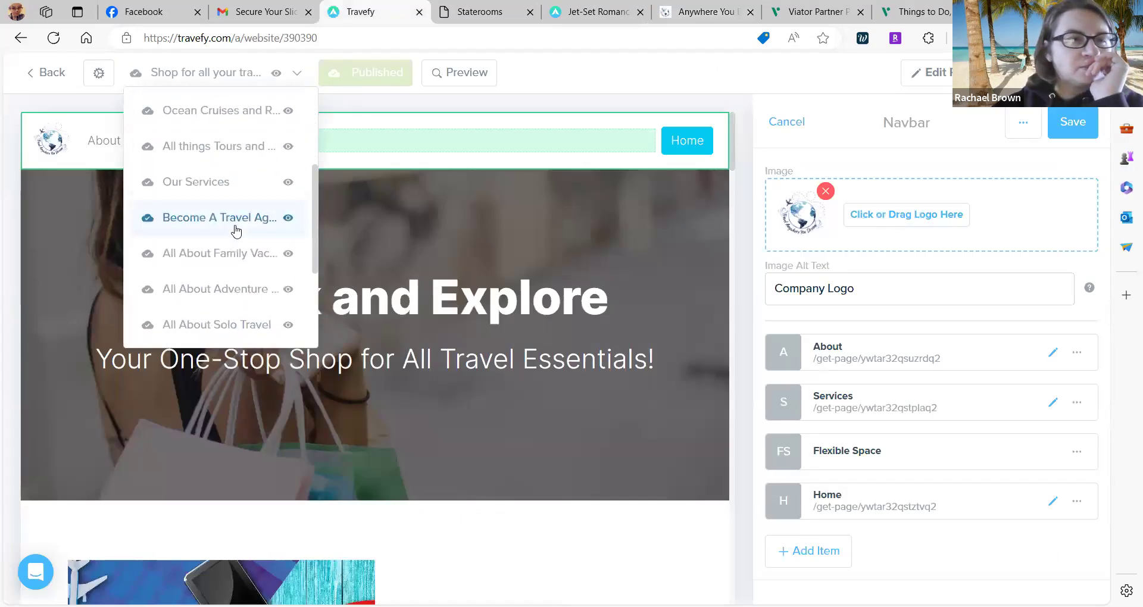
{"action": "scroll", "coordinate": [237, 230], "scroll_direction": "down", "scroll_amount": 3}
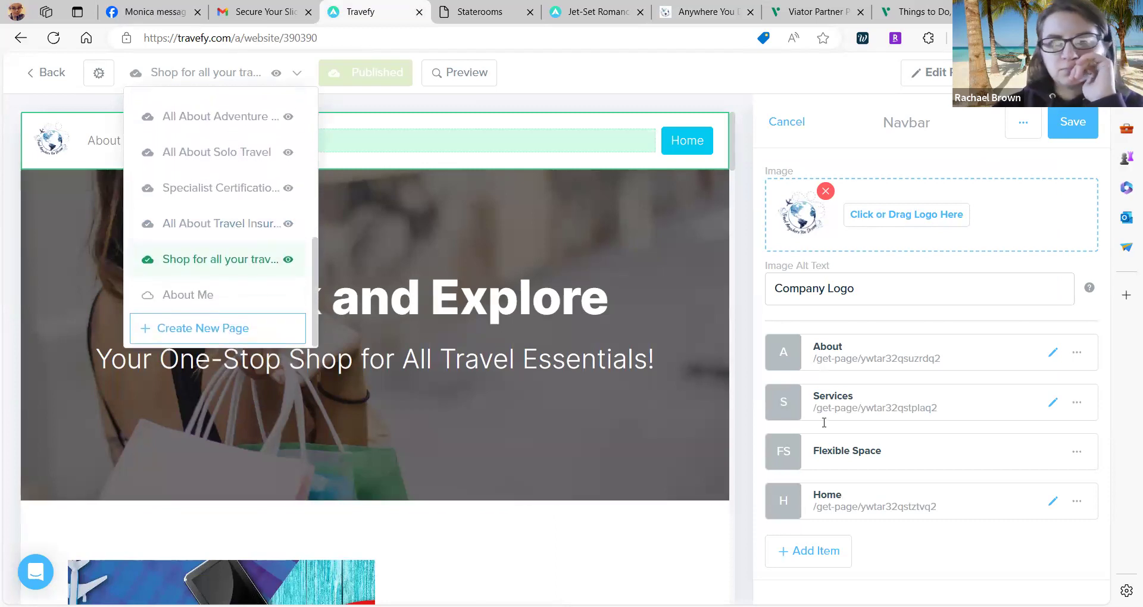
{"action": "left_click", "coordinate": [785, 122]}
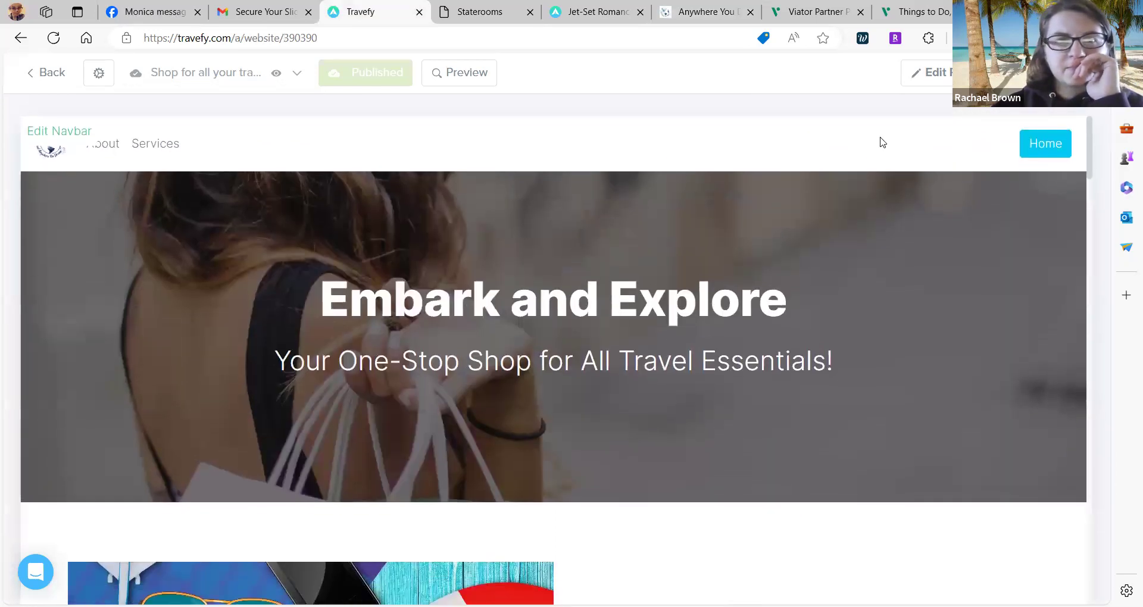
{"action": "left_click", "coordinate": [277, 74]}
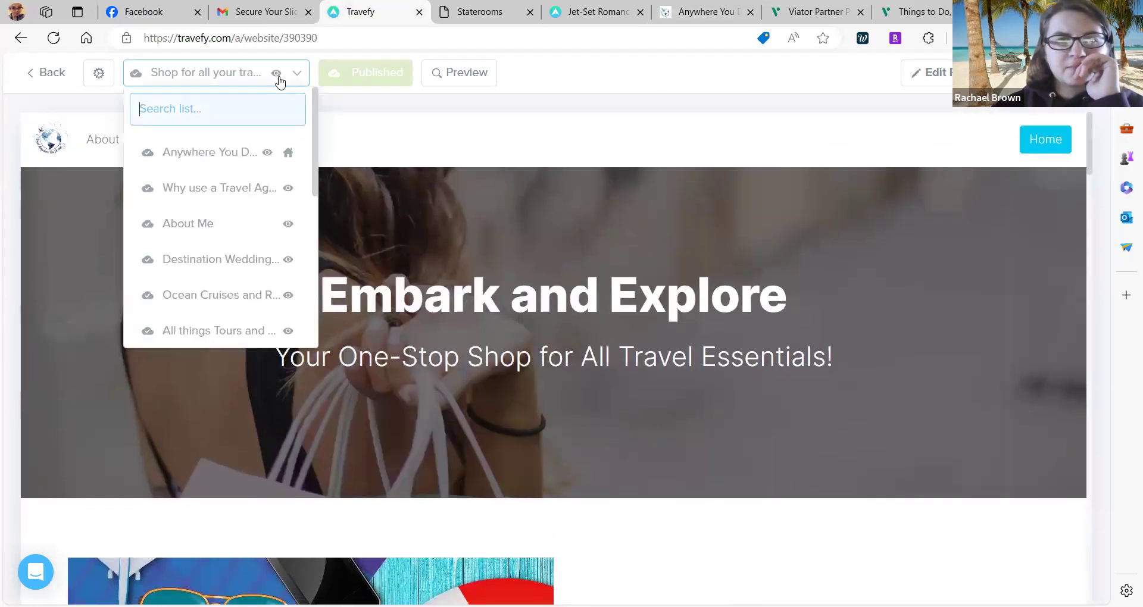
{"action": "left_click", "coordinate": [207, 164]}
{"action": "scroll", "coordinate": [808, 501], "scroll_direction": "down", "scroll_amount": 8}
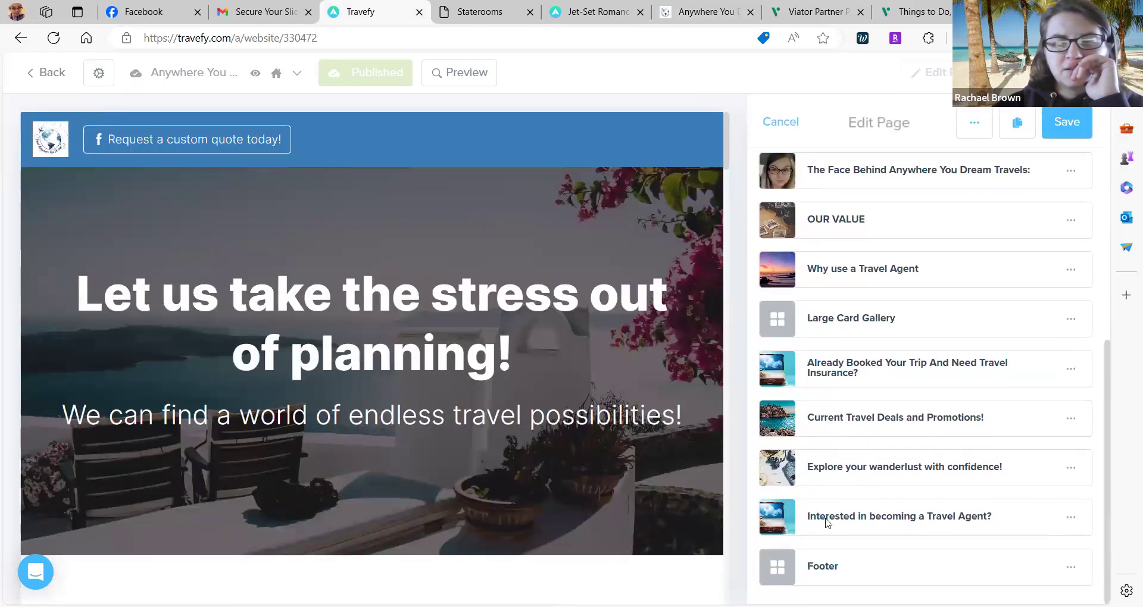
Open the home page's Current Travel Deals and Promotions! section for editing.
{"action": "scroll", "coordinate": [826, 522], "scroll_direction": "up", "scroll_amount": 1}
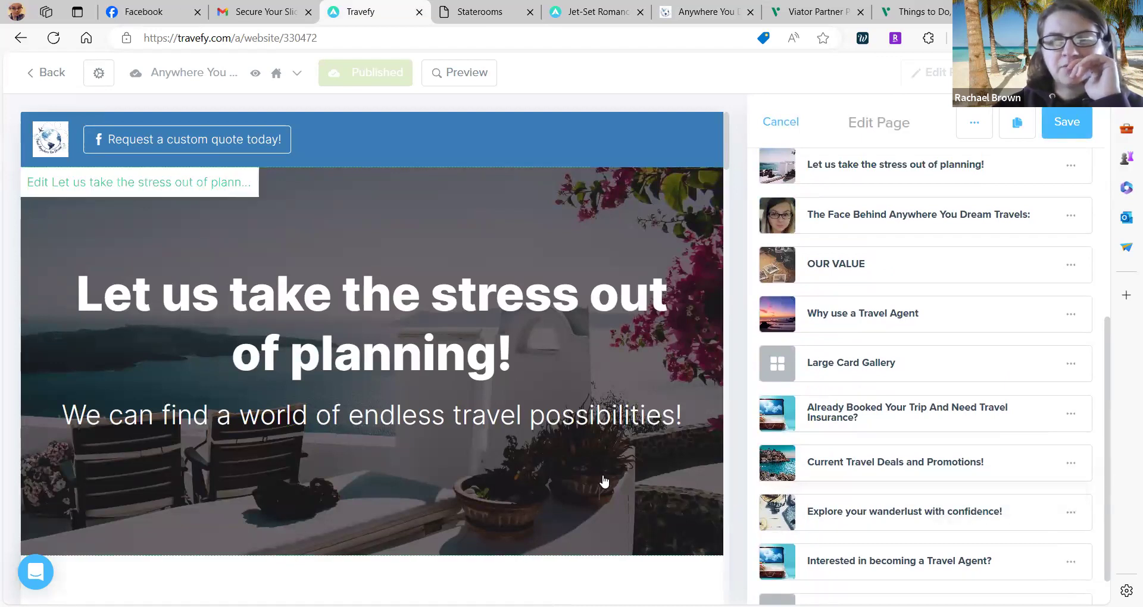
{"action": "scroll", "coordinate": [604, 478], "scroll_direction": "down", "scroll_amount": 20}
{"action": "scroll", "coordinate": [605, 478], "scroll_direction": "down", "scroll_amount": 15}
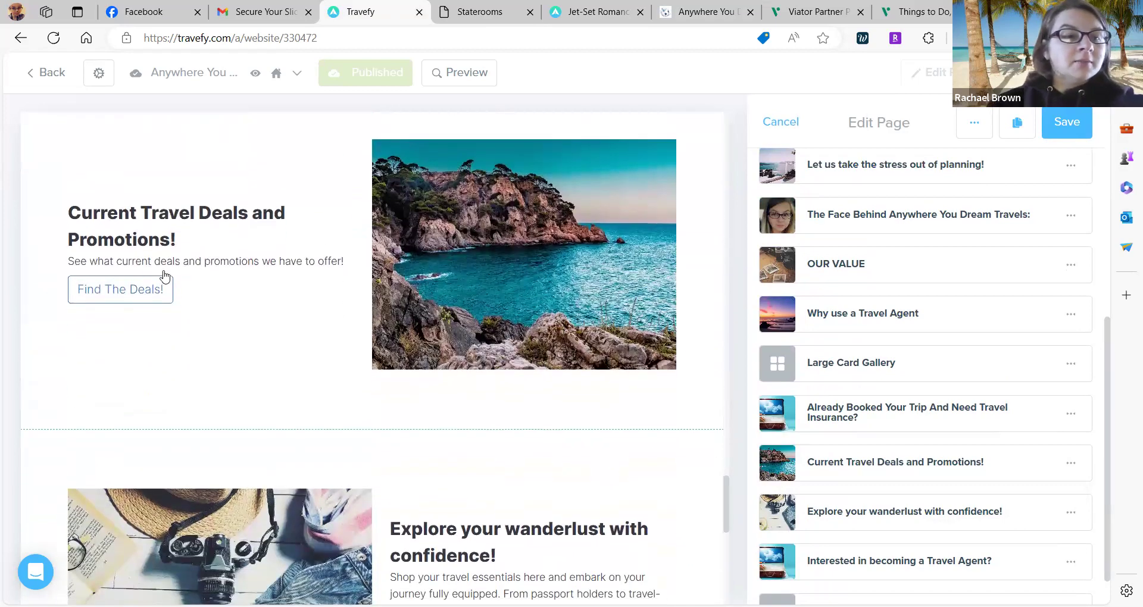
{"action": "left_click", "coordinate": [160, 247]}
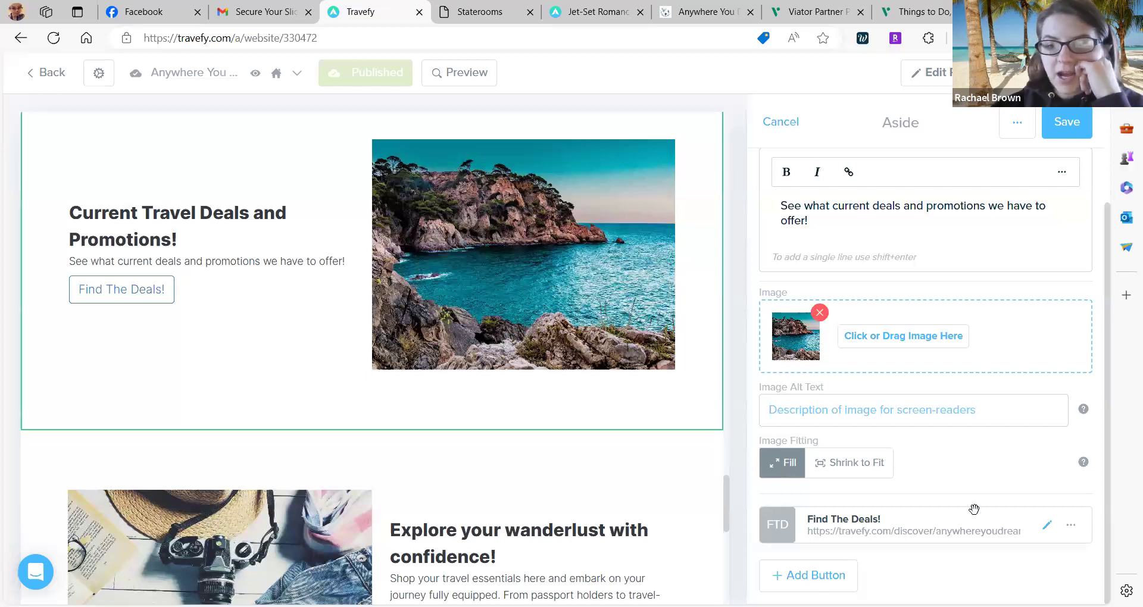
{"action": "scroll", "coordinate": [973, 508], "scroll_direction": "up", "scroll_amount": 2}
{"action": "scroll", "coordinate": [972, 508], "scroll_direction": "down", "scroll_amount": 2}
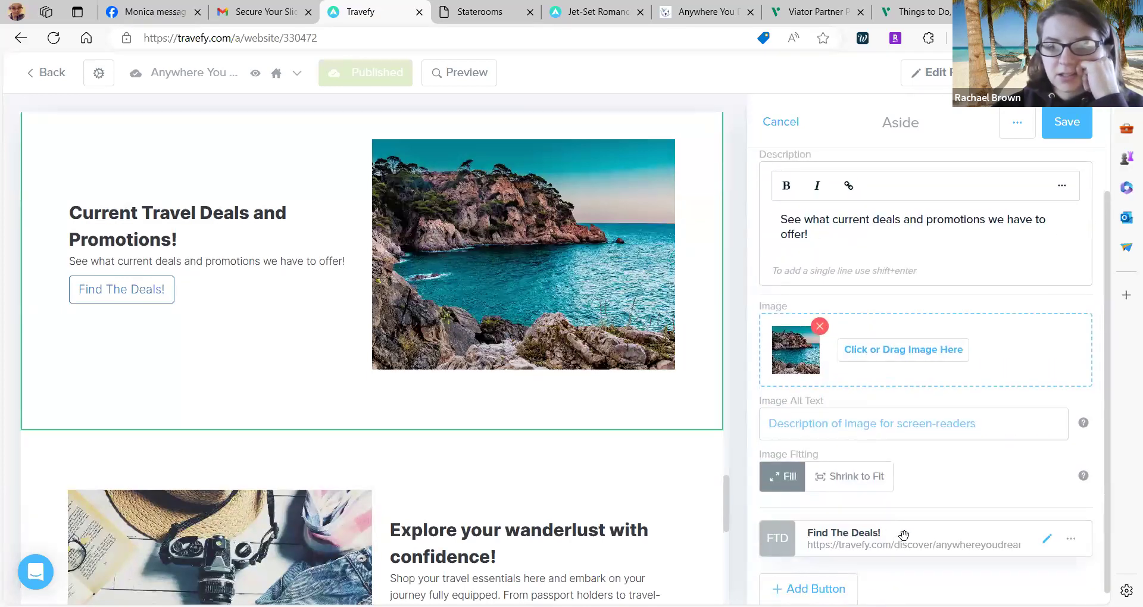
Open the Find The Deals! button settings and review its external Travefy discover page link.
{"action": "left_click", "coordinate": [1047, 540]}
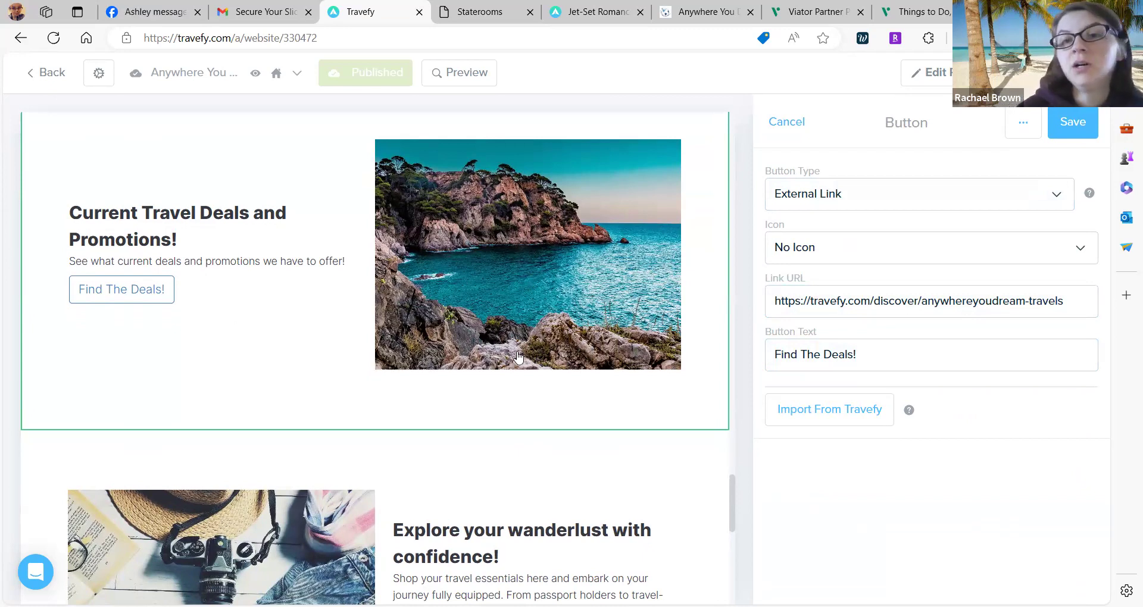
{"action": "scroll", "coordinate": [517, 356], "scroll_direction": "down", "scroll_amount": 4}
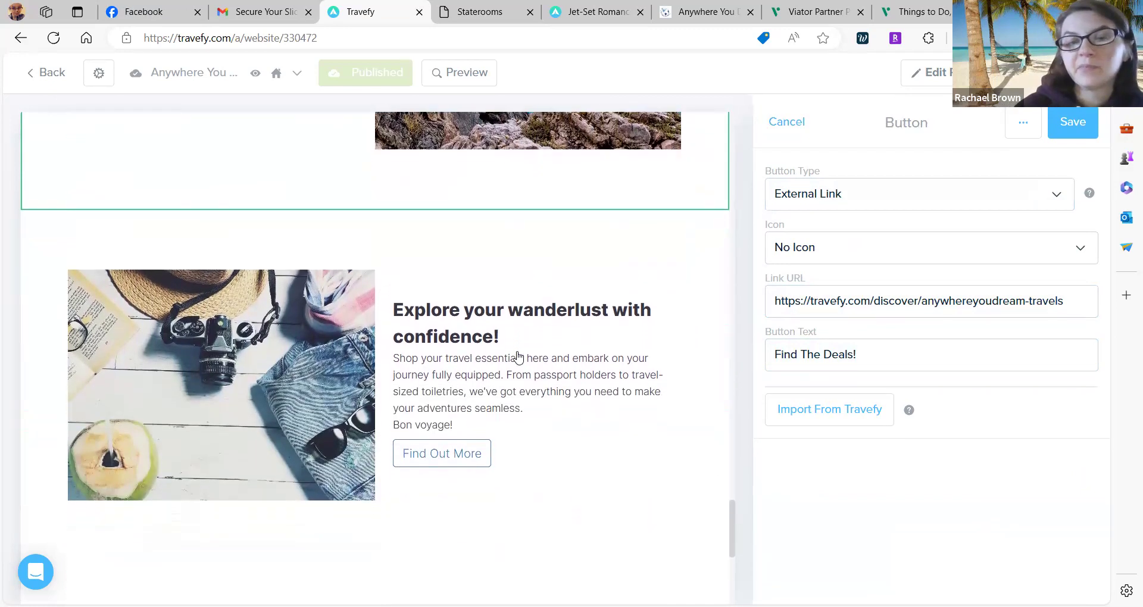
{"action": "scroll", "coordinate": [517, 355], "scroll_direction": "down", "scroll_amount": 3}
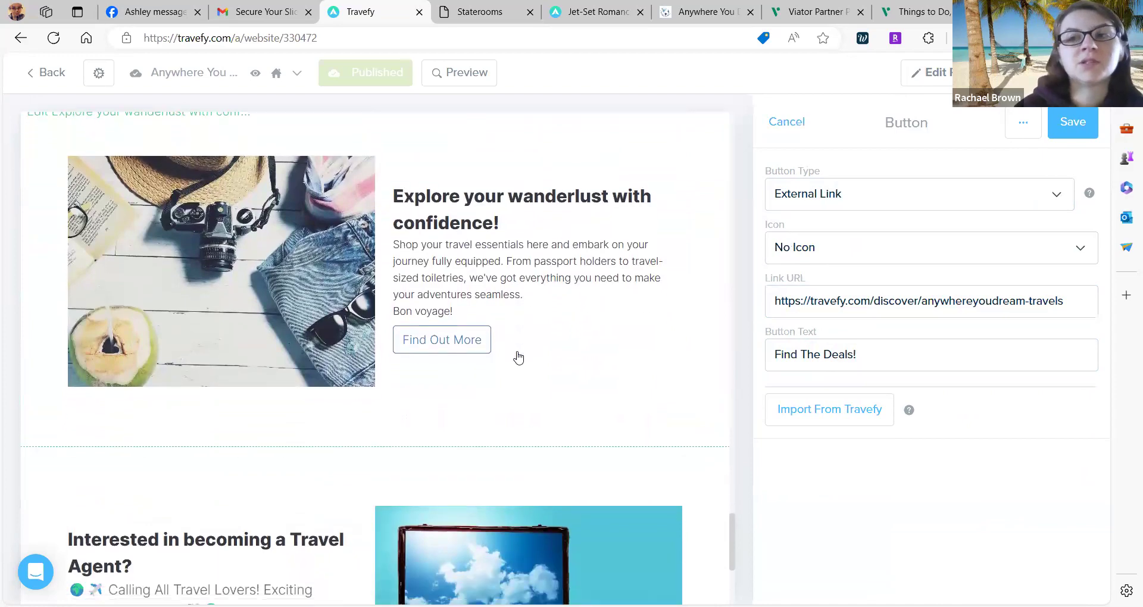
{"action": "scroll", "coordinate": [517, 356], "scroll_direction": "down", "scroll_amount": 2}
{"action": "scroll", "coordinate": [517, 356], "scroll_direction": "up", "scroll_amount": 10}
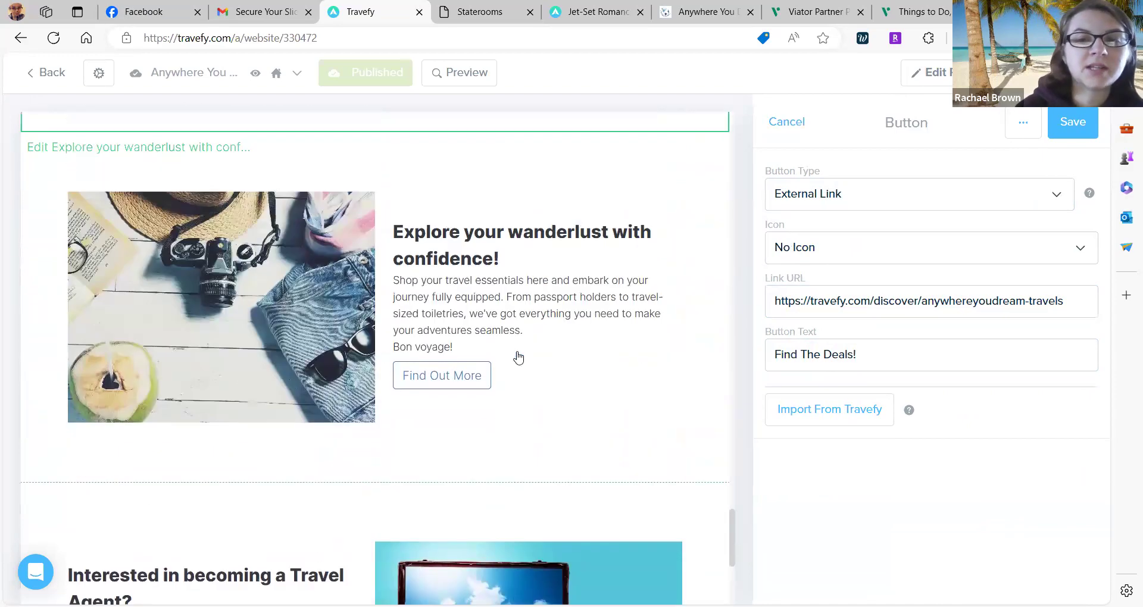
{"action": "scroll", "coordinate": [517, 356], "scroll_direction": "up", "scroll_amount": 10}
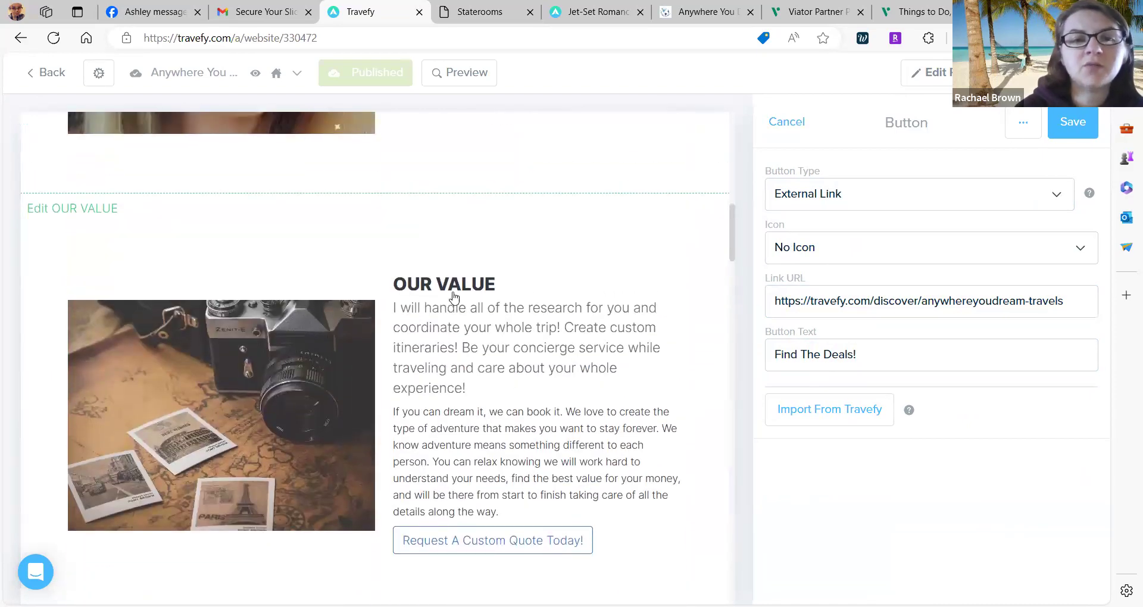
{"action": "scroll", "coordinate": [542, 281], "scroll_direction": "up", "scroll_amount": 15}
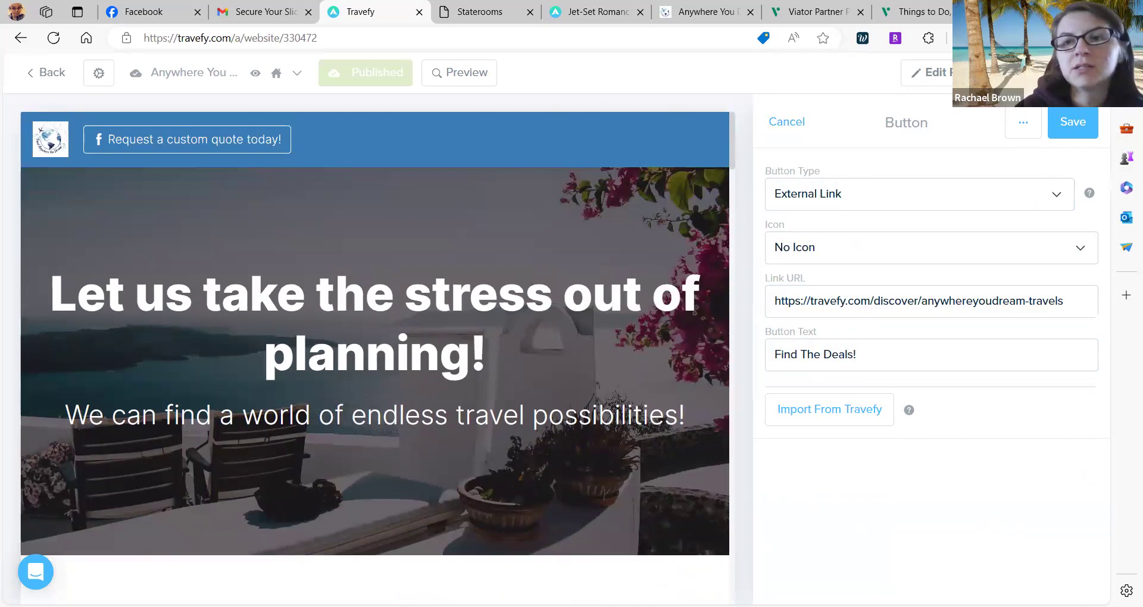
Browse the New Element list, then cancel without adding any element to the home page.
{"action": "left_click", "coordinate": [1050, 73]}
{"action": "scroll", "coordinate": [926, 398], "scroll_direction": "down", "scroll_amount": 11}
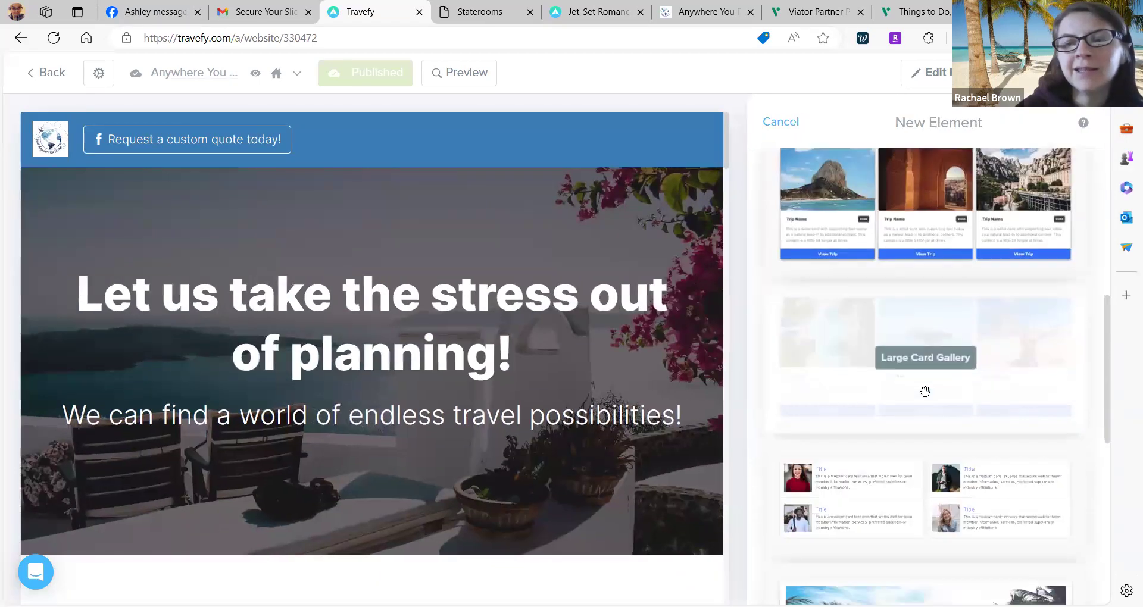
{"action": "scroll", "coordinate": [925, 391], "scroll_direction": "down", "scroll_amount": 8}
{"action": "scroll", "coordinate": [924, 391], "scroll_direction": "up", "scroll_amount": 5}
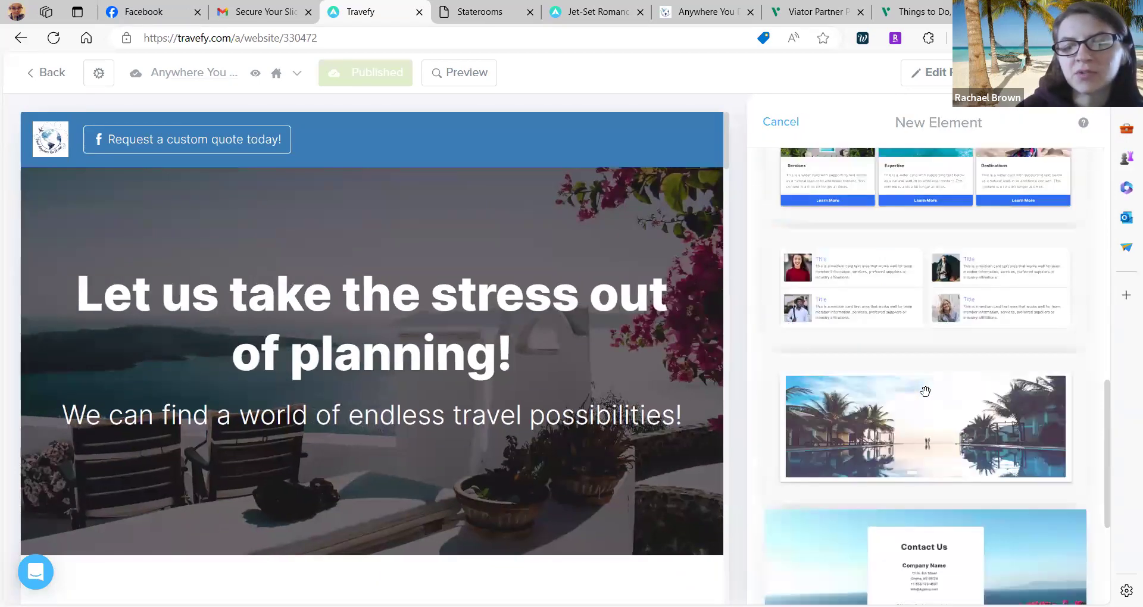
{"action": "scroll", "coordinate": [925, 391], "scroll_direction": "up", "scroll_amount": 14}
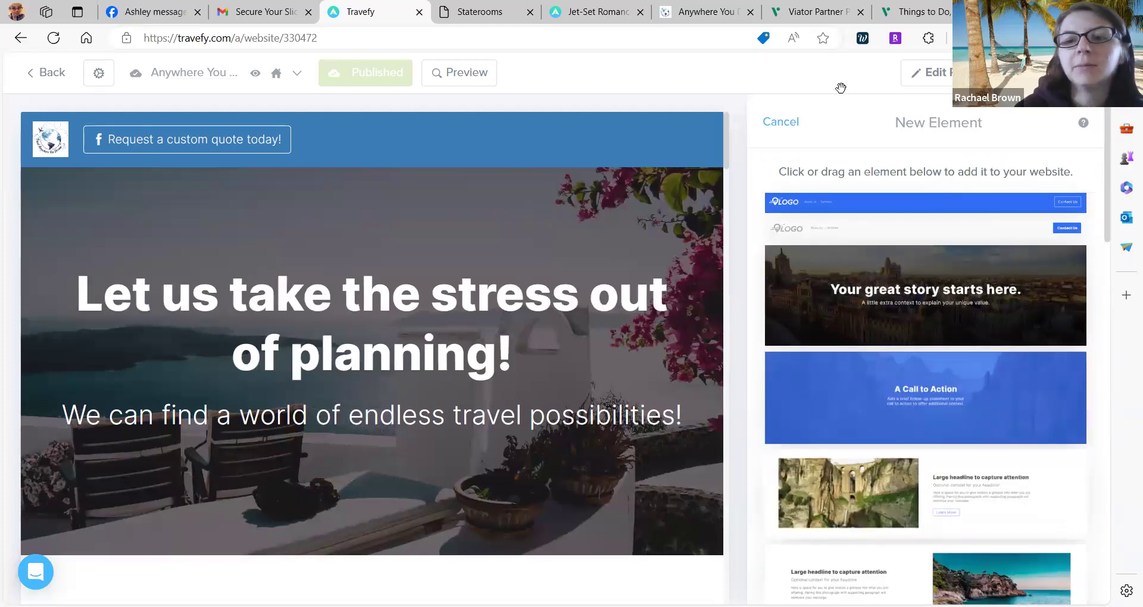
{"action": "left_click", "coordinate": [787, 125]}
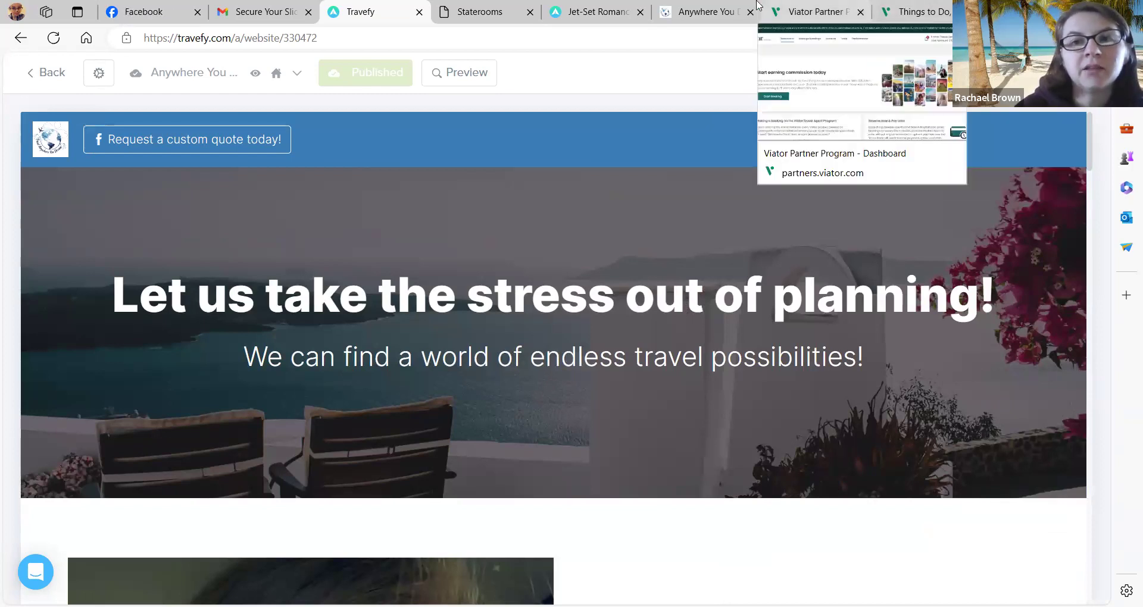
On the published site, scroll through the Our Services page and jump back to its top.
{"action": "left_click", "coordinate": [708, 11]}
{"action": "scroll", "coordinate": [672, 458], "scroll_direction": "down", "scroll_amount": 3}
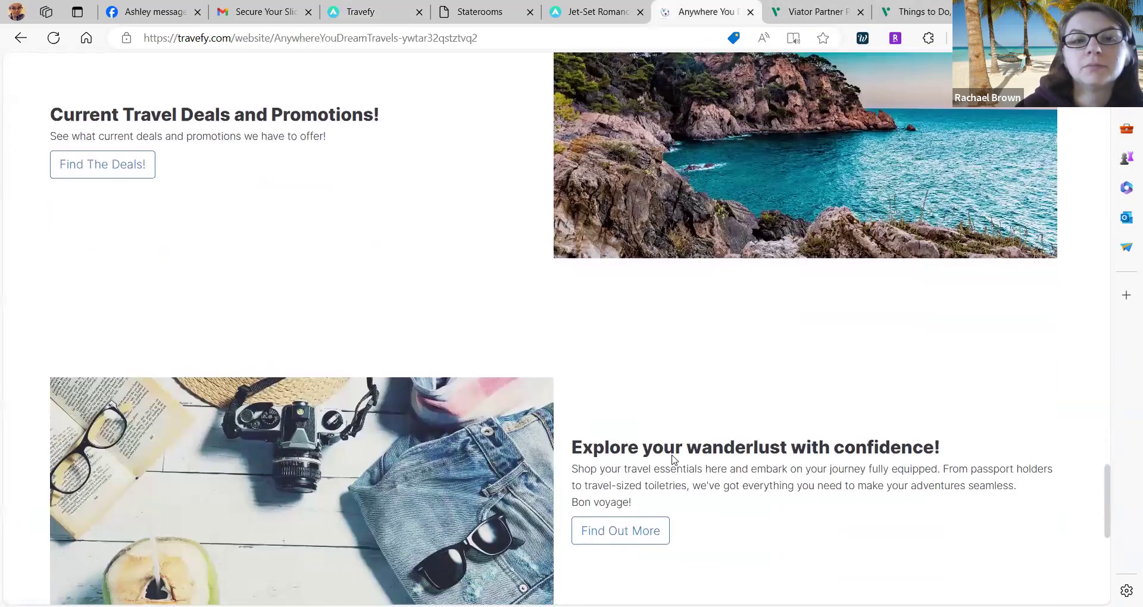
{"action": "scroll", "coordinate": [673, 459], "scroll_direction": "down", "scroll_amount": 1}
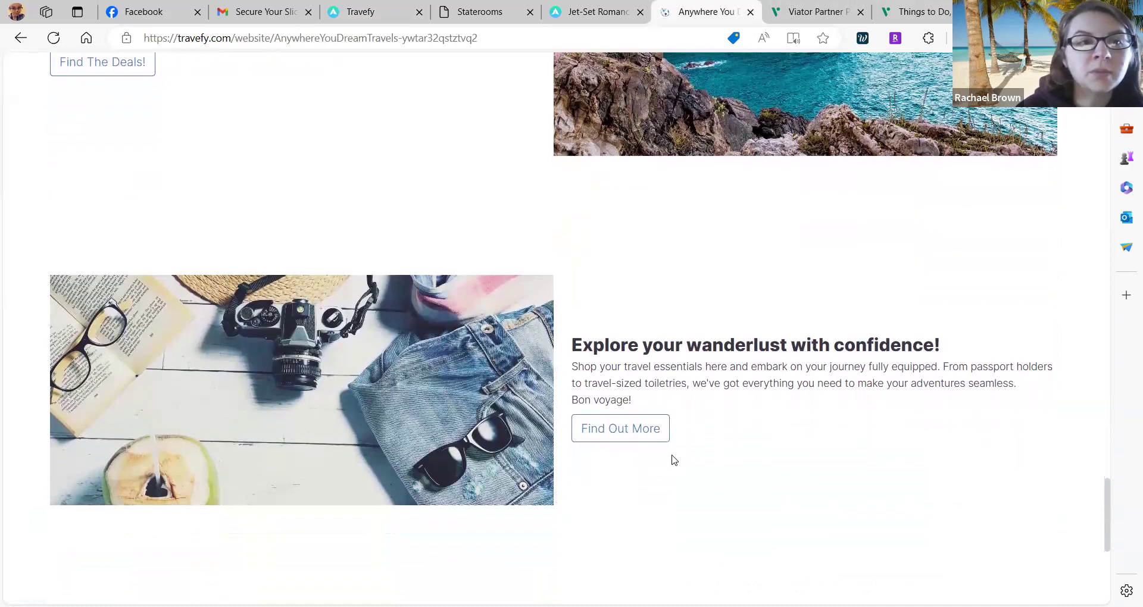
{"action": "scroll", "coordinate": [672, 459], "scroll_direction": "up", "scroll_amount": 1}
{"action": "scroll", "coordinate": [673, 458], "scroll_direction": "down", "scroll_amount": 3}
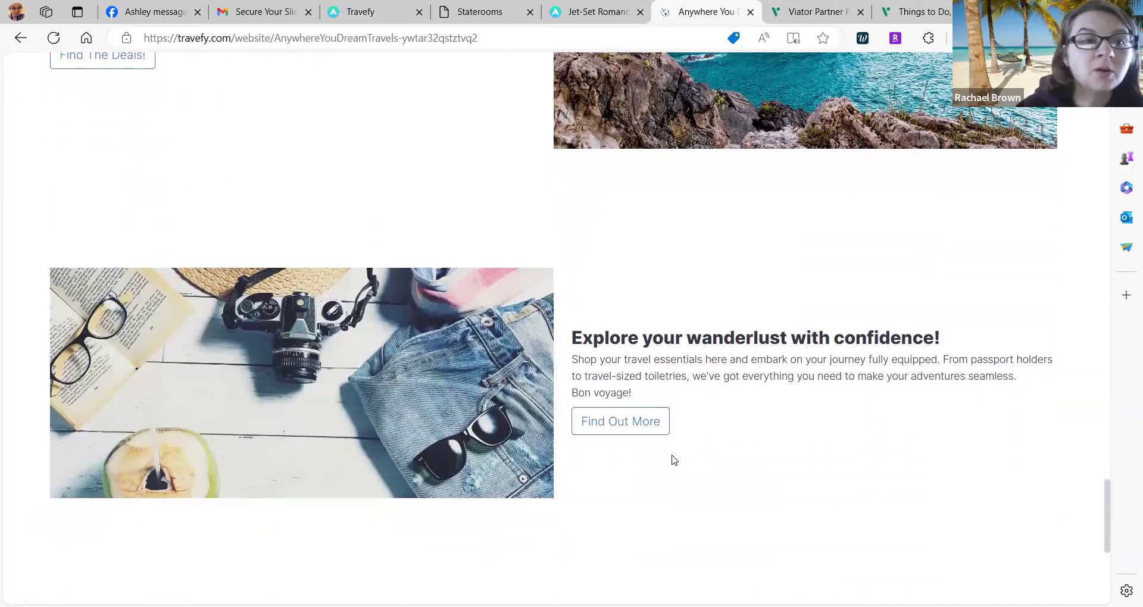
{"action": "scroll", "coordinate": [673, 458], "scroll_direction": "down", "scroll_amount": 3}
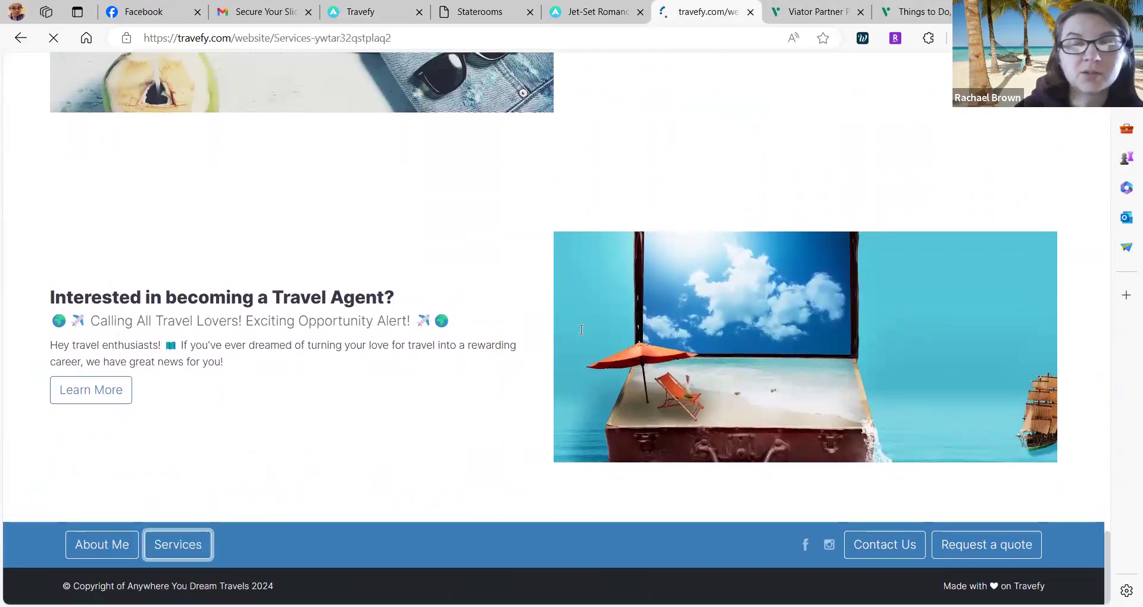
{"action": "scroll", "coordinate": [582, 333], "scroll_direction": "down", "scroll_amount": 5}
{"action": "scroll", "coordinate": [582, 334], "scroll_direction": "down", "scroll_amount": 15}
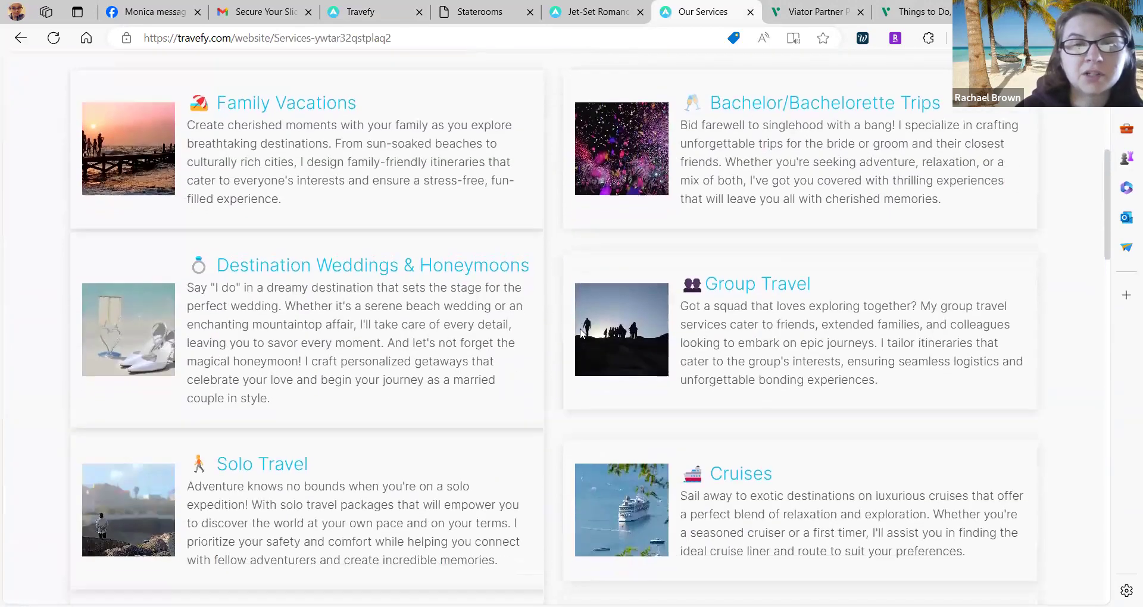
{"action": "scroll", "coordinate": [582, 331], "scroll_direction": "down", "scroll_amount": 5}
{"action": "scroll", "coordinate": [582, 330], "scroll_direction": "up", "scroll_amount": 3}
{"action": "scroll", "coordinate": [620, 120], "scroll_direction": "up", "scroll_amount": 1}
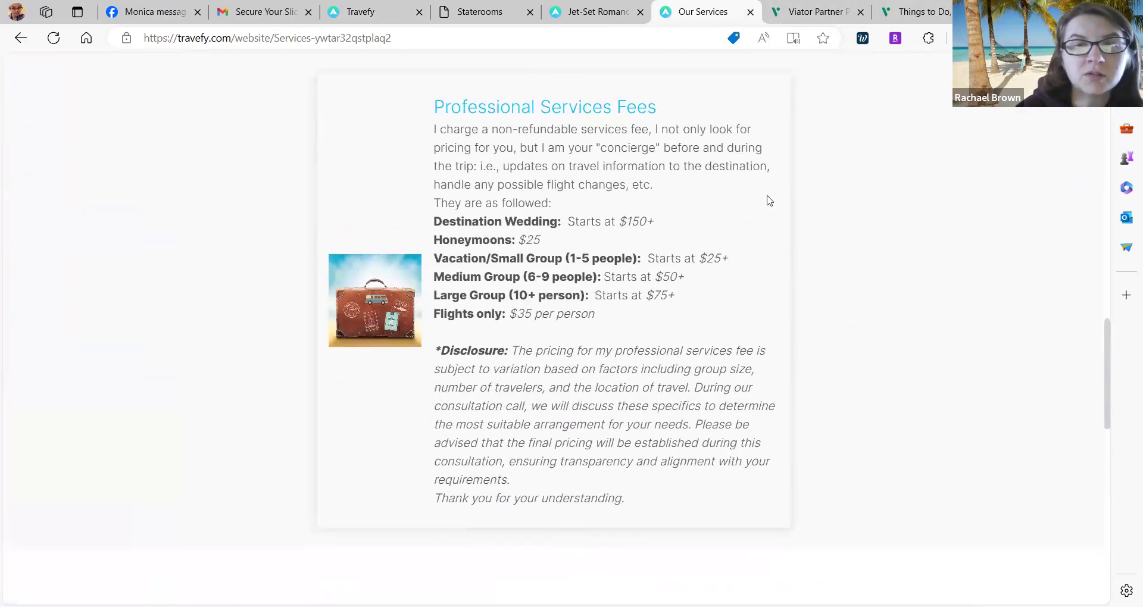
{"action": "scroll", "coordinate": [479, 436], "scroll_direction": "down", "scroll_amount": 15}
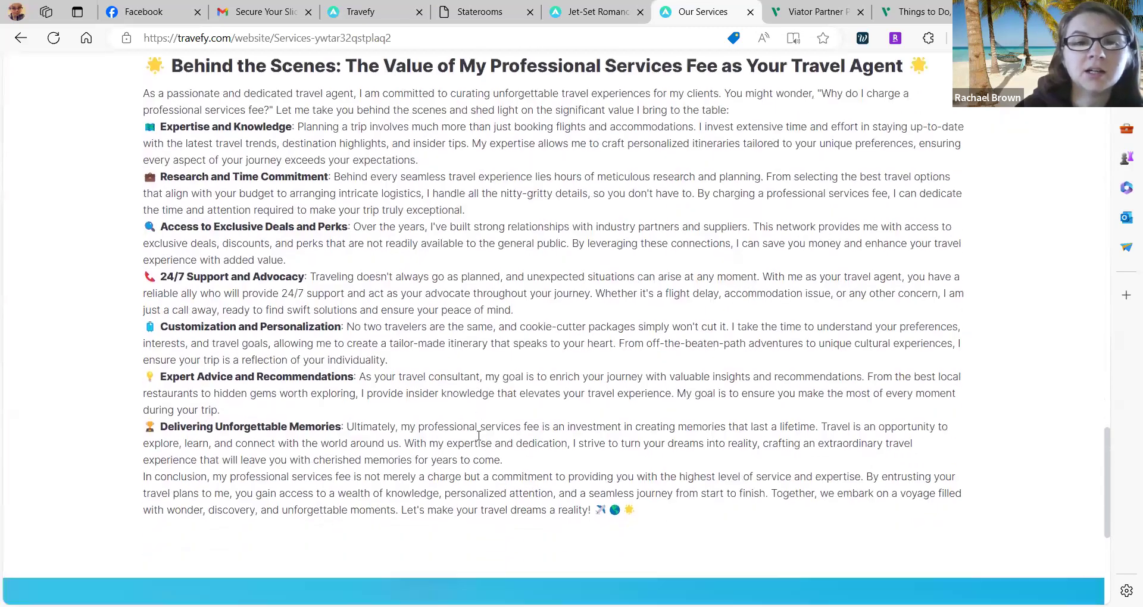
{"action": "scroll", "coordinate": [477, 434], "scroll_direction": "down", "scroll_amount": 1}
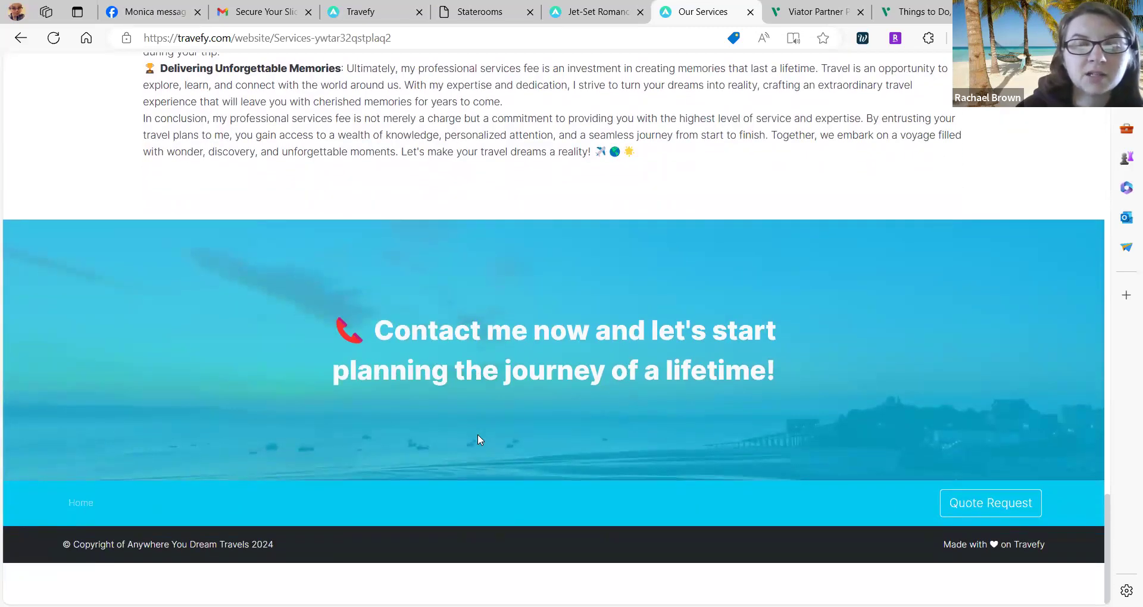
{"action": "key", "text": "Home"}
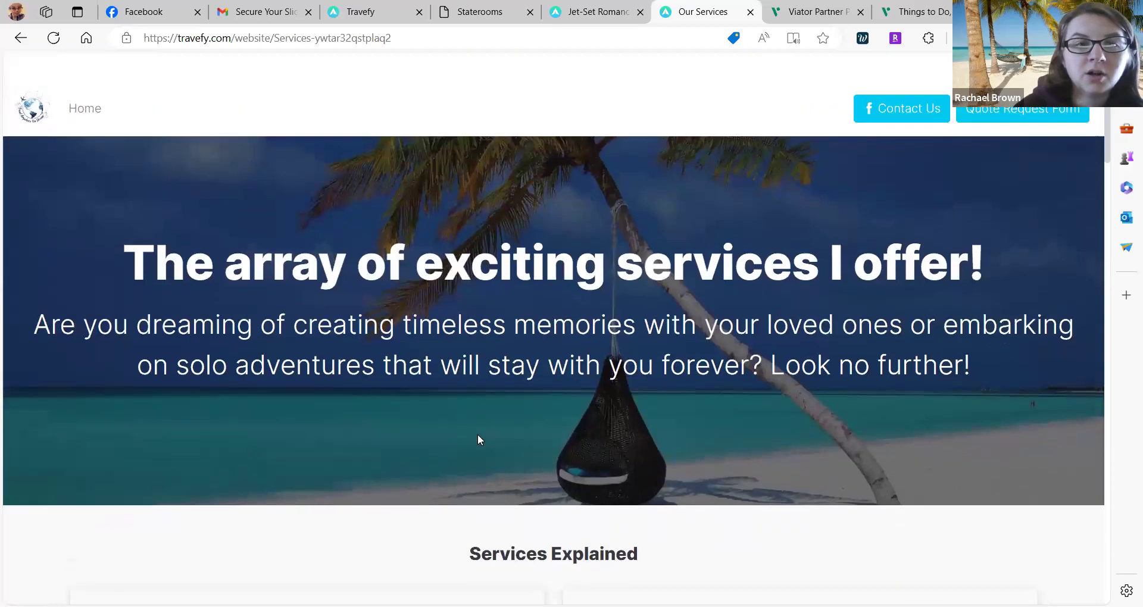